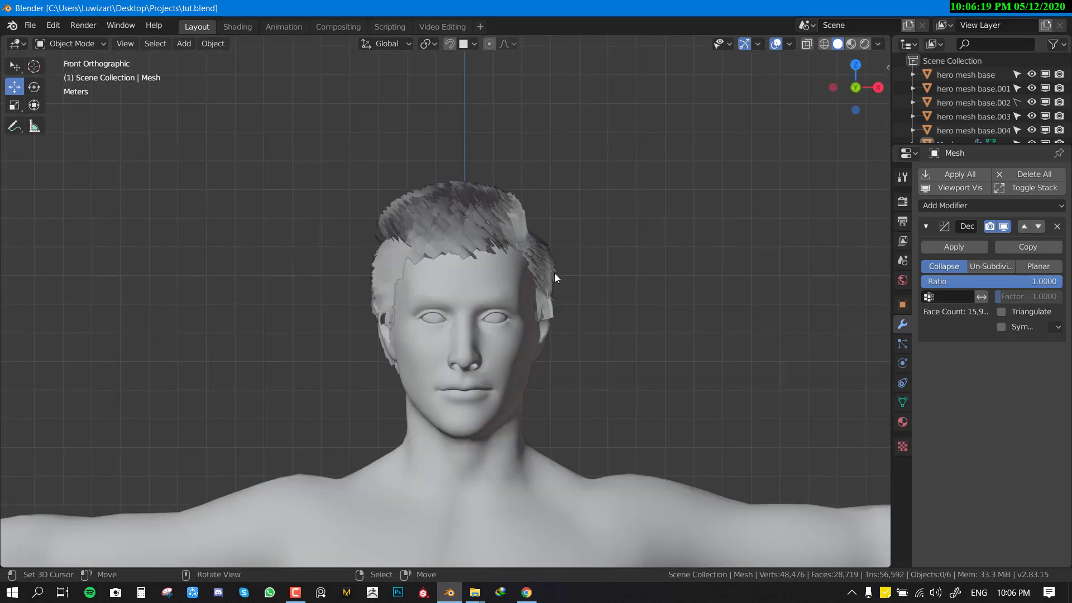
Step: Examine the hair mesh on the character's head from the front and both sides, including its wireframe density
middle_drag(526, 278, 512, 291)
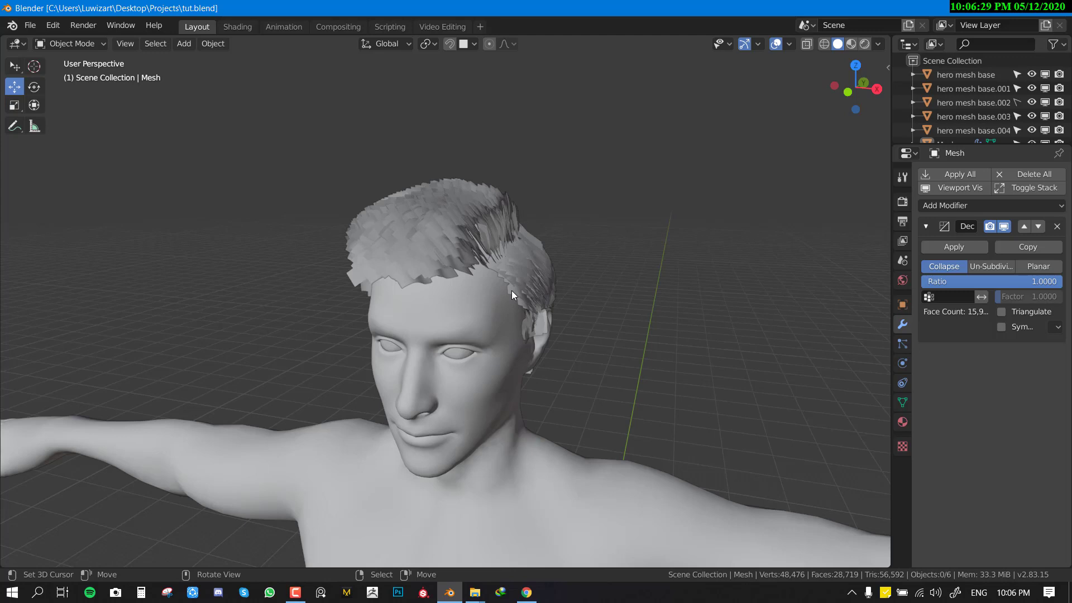
key(KP_1)
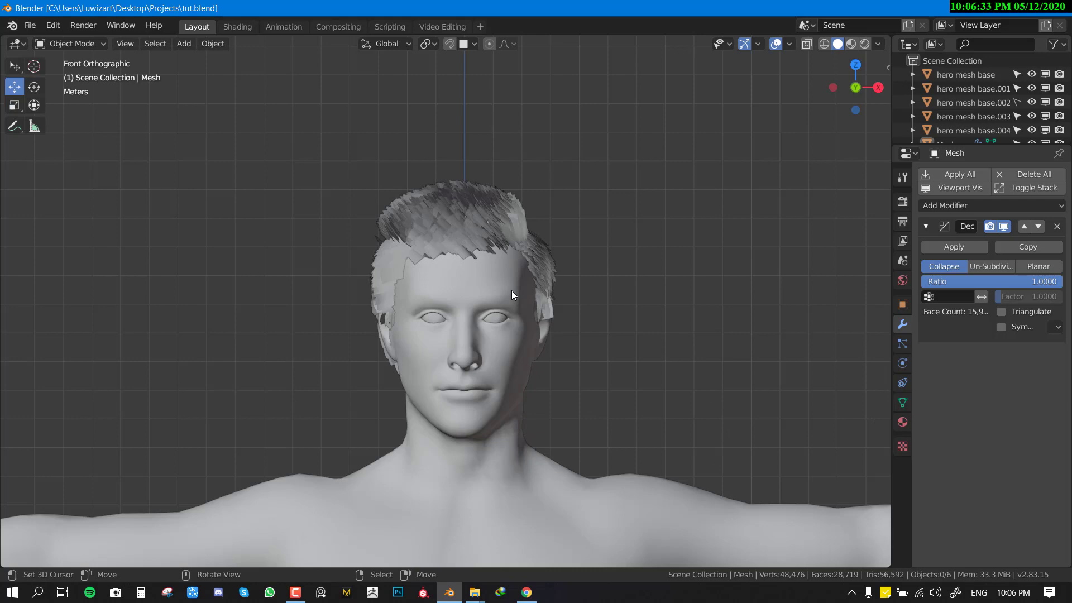
middle_drag(512, 291, 462, 319)
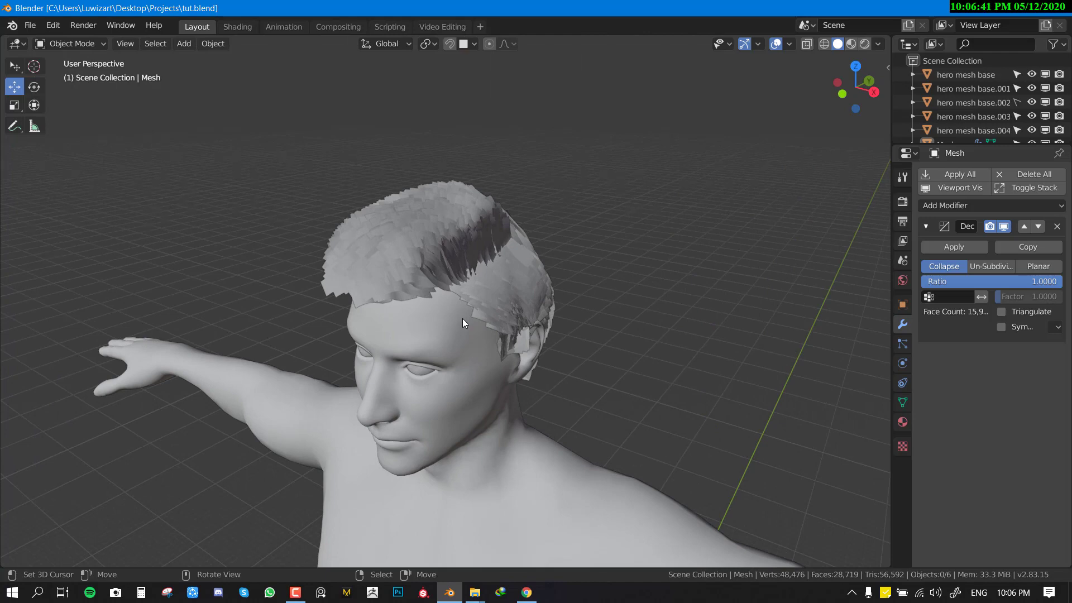
middle_drag(463, 318, 561, 337)
key(KP_1)
middle_drag(579, 271, 508, 286)
key(KP_1)
scroll(520, 302, up, 3)
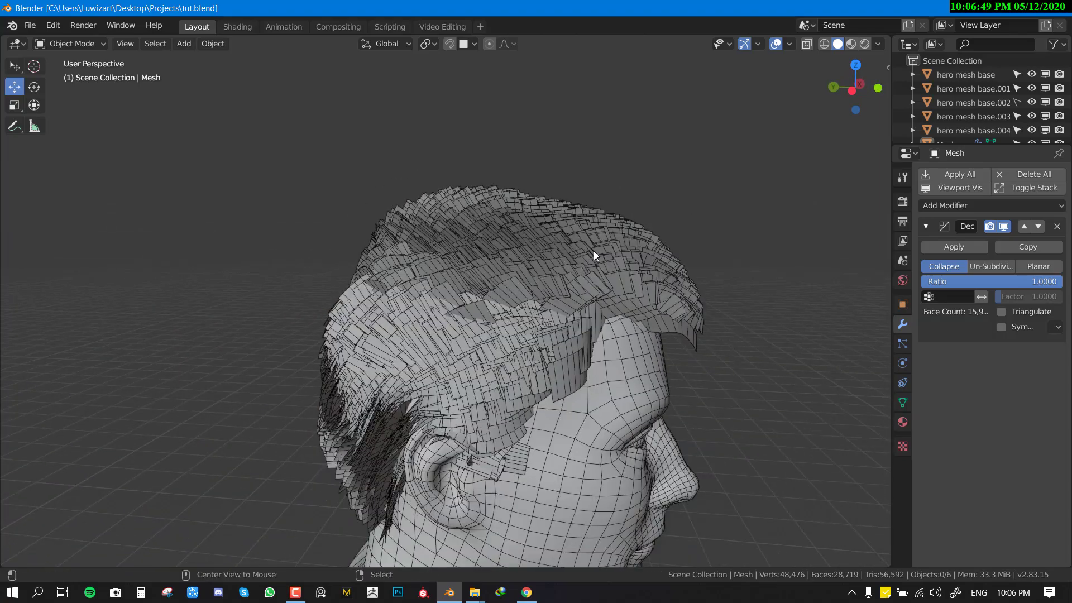
middle_drag(594, 250, 870, 327)
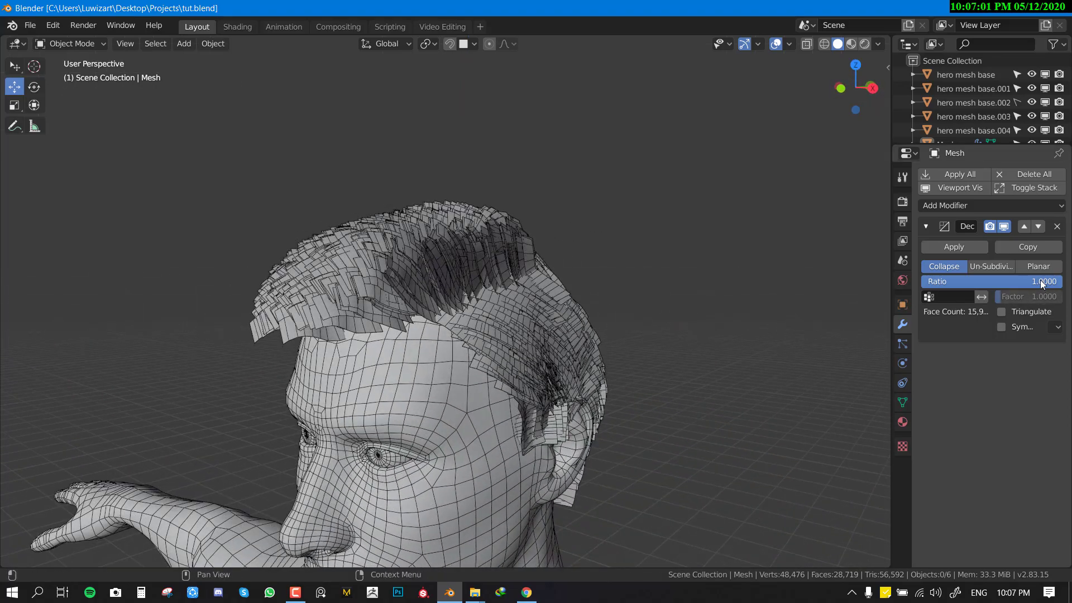
Step: Reduce the hair mesh's face count with the Decimate modifier in Collapse mode at a ratio of about 0.3176
middle_drag(340, 357, 425, 373)
click(1038, 267)
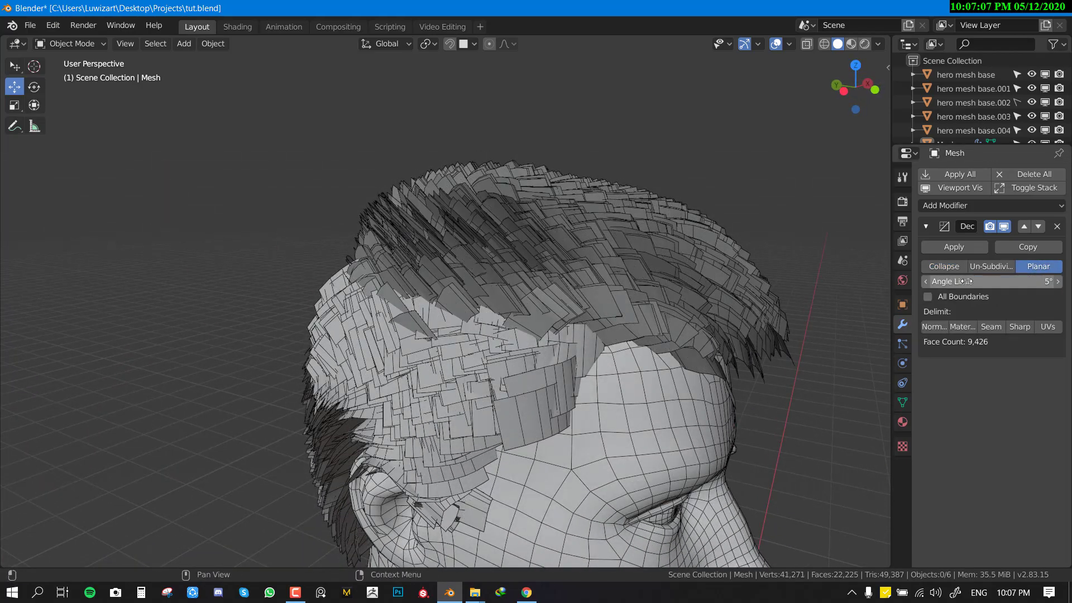
click(945, 267)
drag(1027, 281, 943, 282)
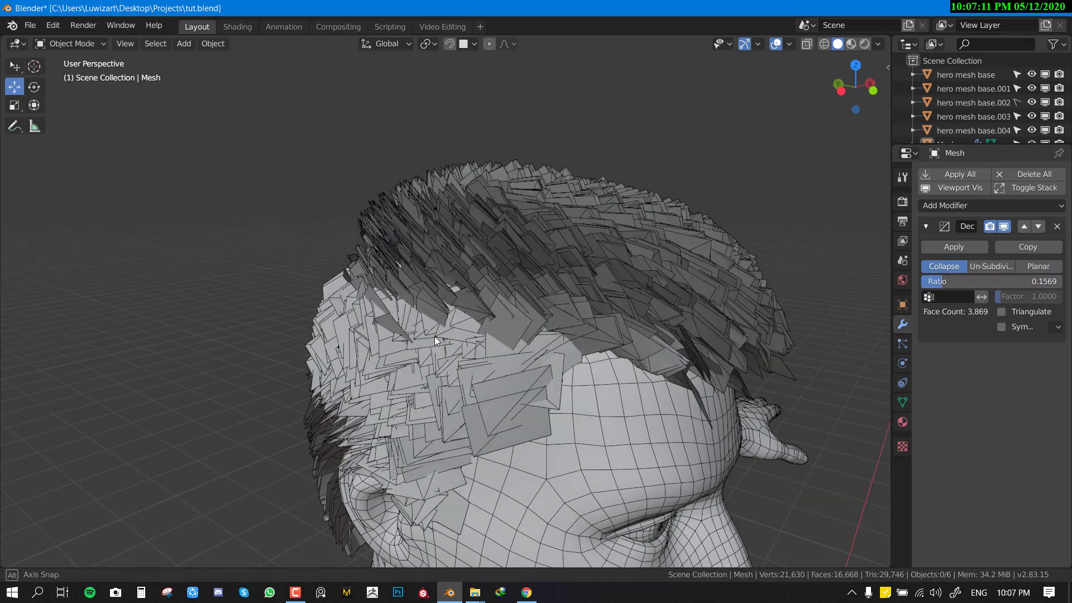
middle_drag(435, 336, 614, 327)
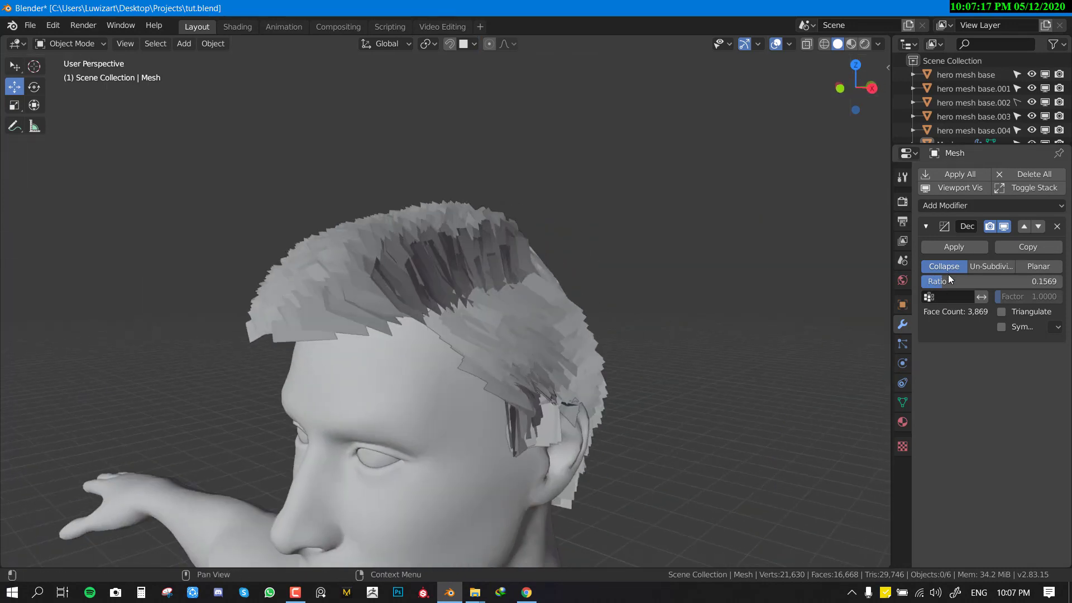
drag(947, 280, 970, 281)
key(KP_1)
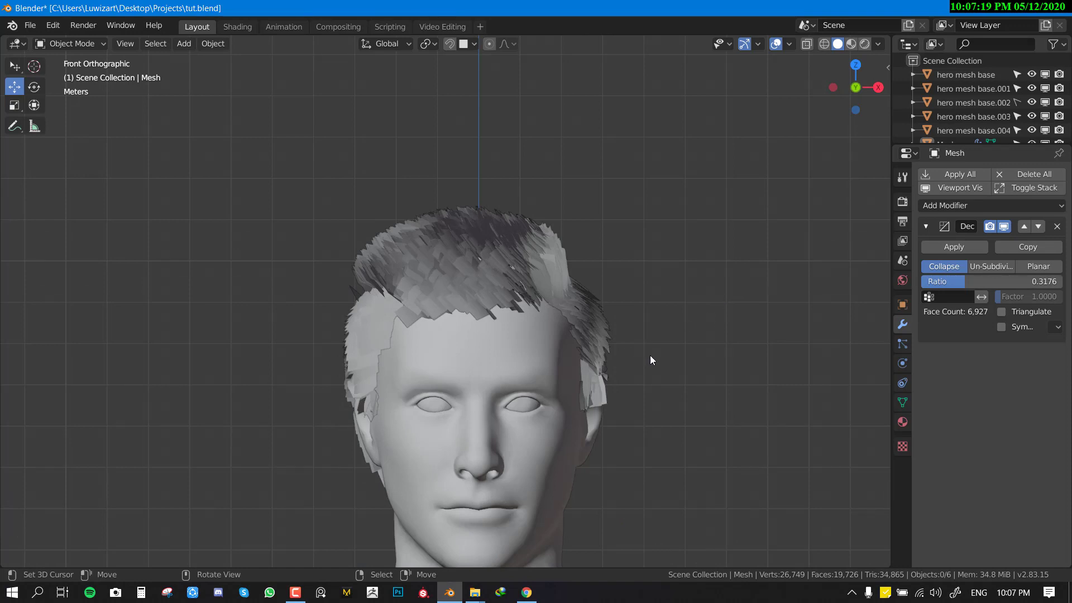
shift+middle_drag(867, 276, 796, 262)
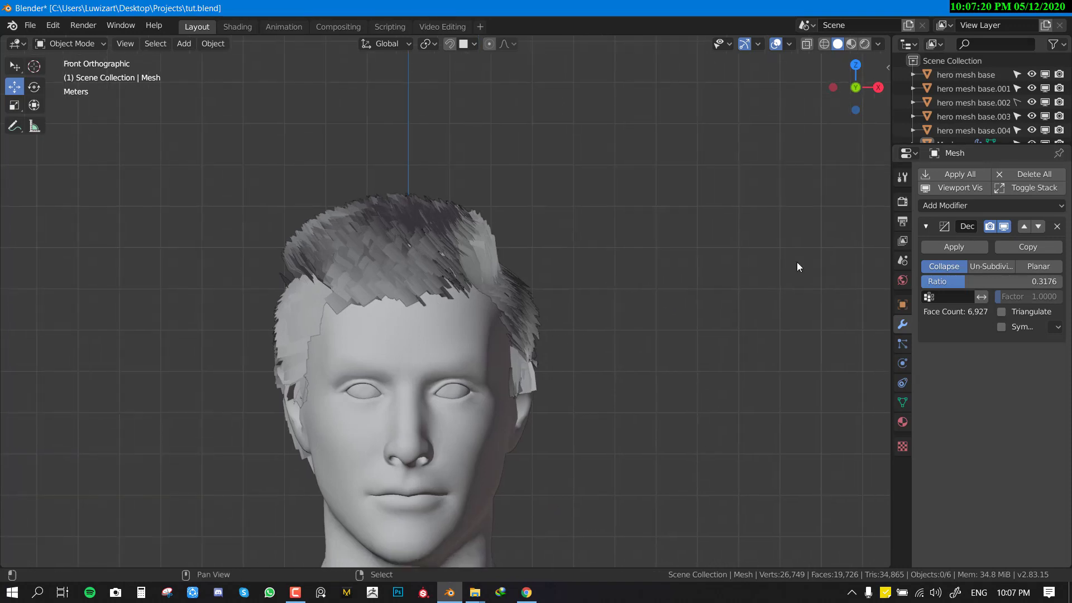
Step: Save the character scene with the hair mesh selected, and start a new empty file in front view
click(441, 218)
scroll(552, 194, down, 3)
key(ctrl+s)
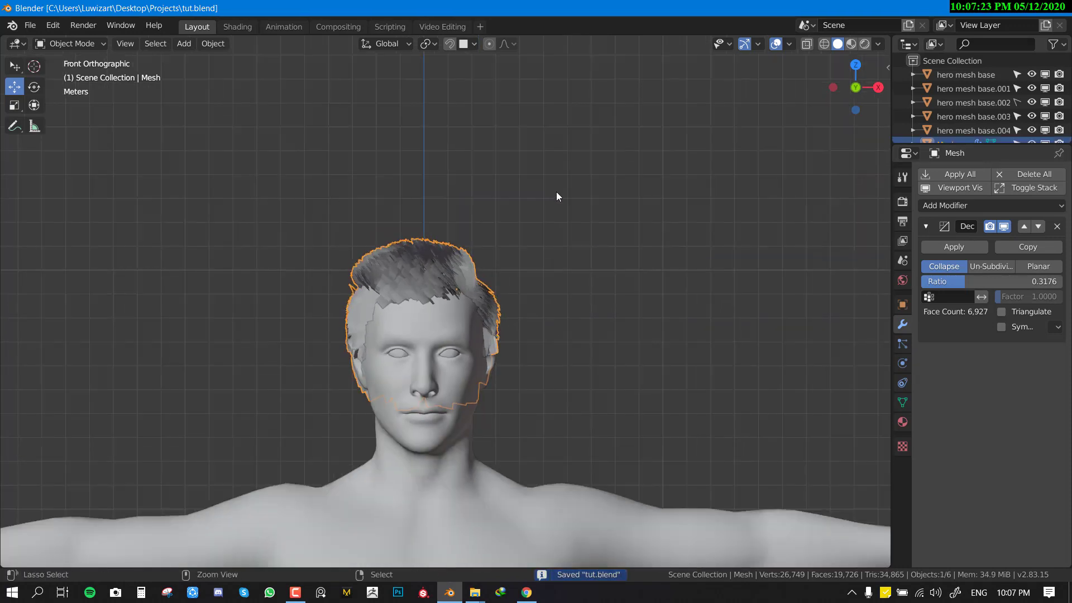
key(ctrl+n)
click(556, 192)
key(KP_1)
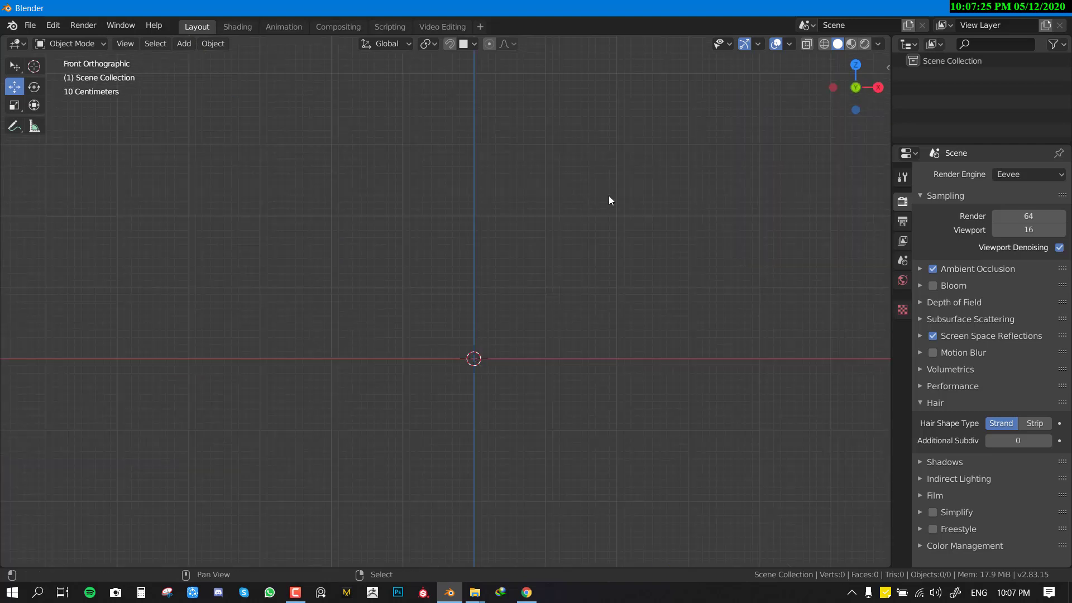
Step: Add a plane mesh at the world origin
shift+middle_drag(609, 196, 557, 215)
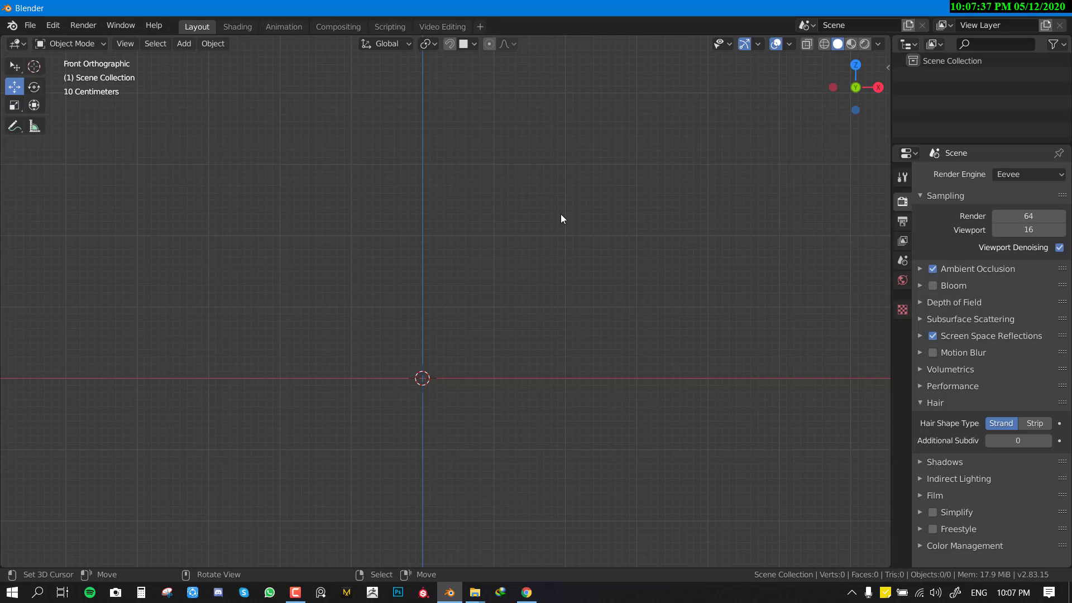
shift+middle_drag(569, 292, 622, 249)
key(shift+a)
mouse_move(557, 93)
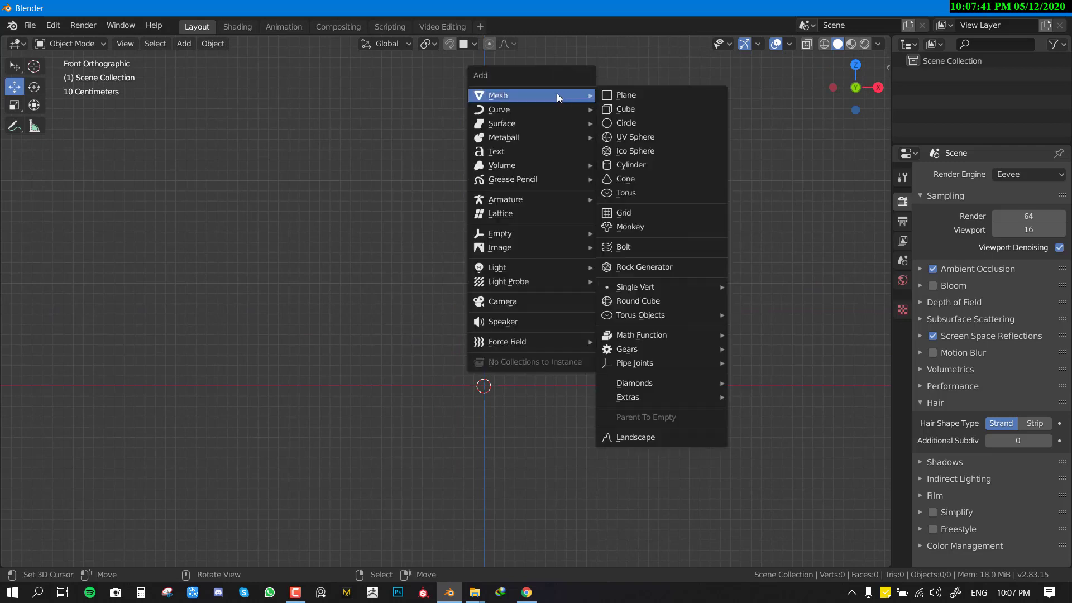
click(182, 43)
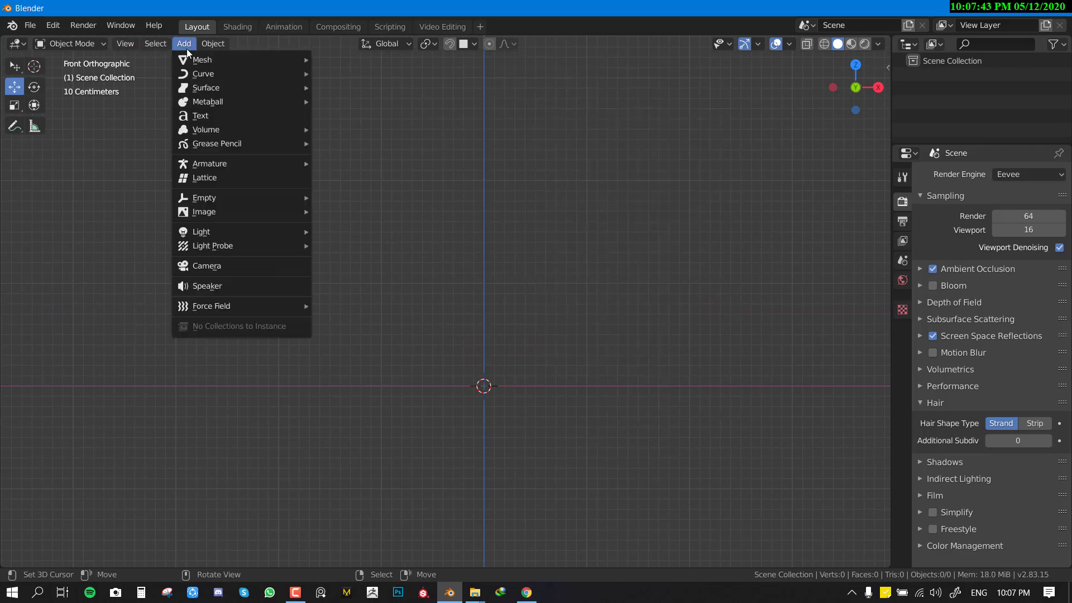
mouse_move(201, 60)
click(330, 59)
middle_drag(323, 62, 500, 346)
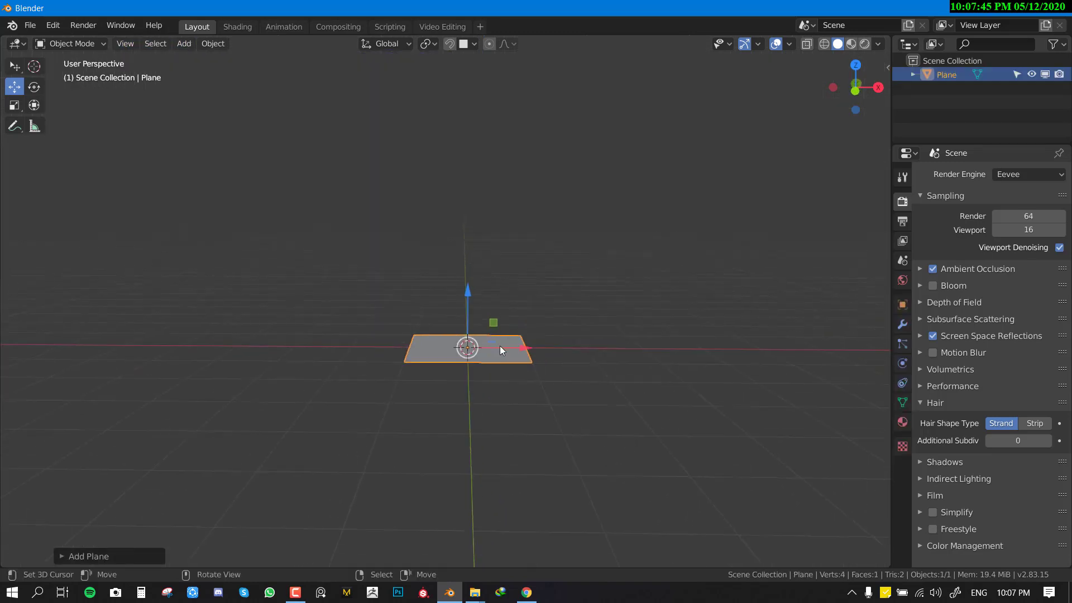
Step: Raise the plane along Z well above the origin and scale it down slightly
drag(466, 292, 467, 51)
key(s)
click(547, 147)
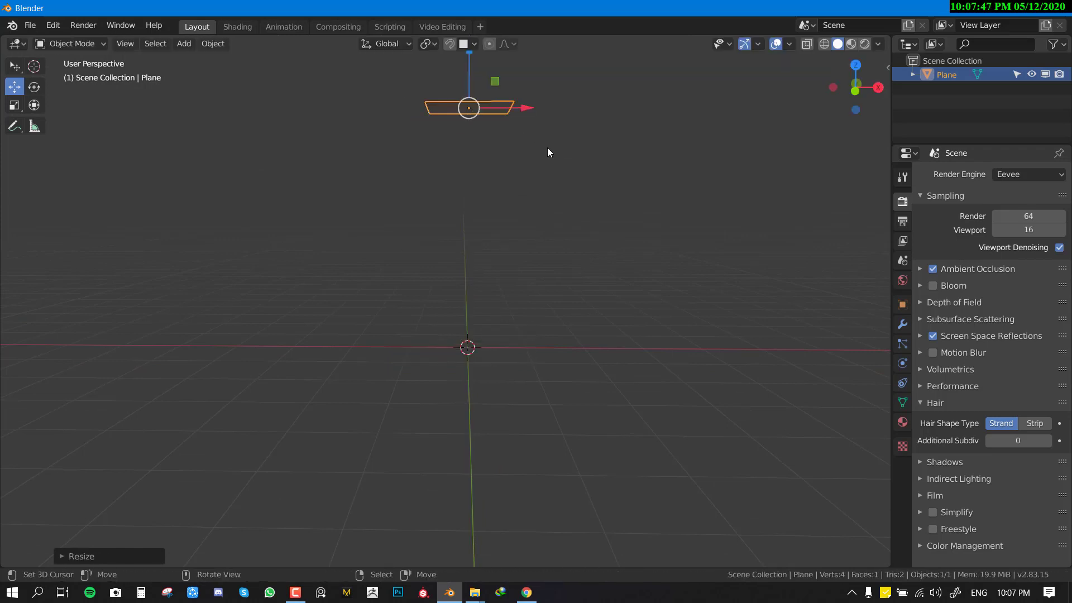
Step: Start the Shortcut VUr add-on's key display
key(n)
click(886, 222)
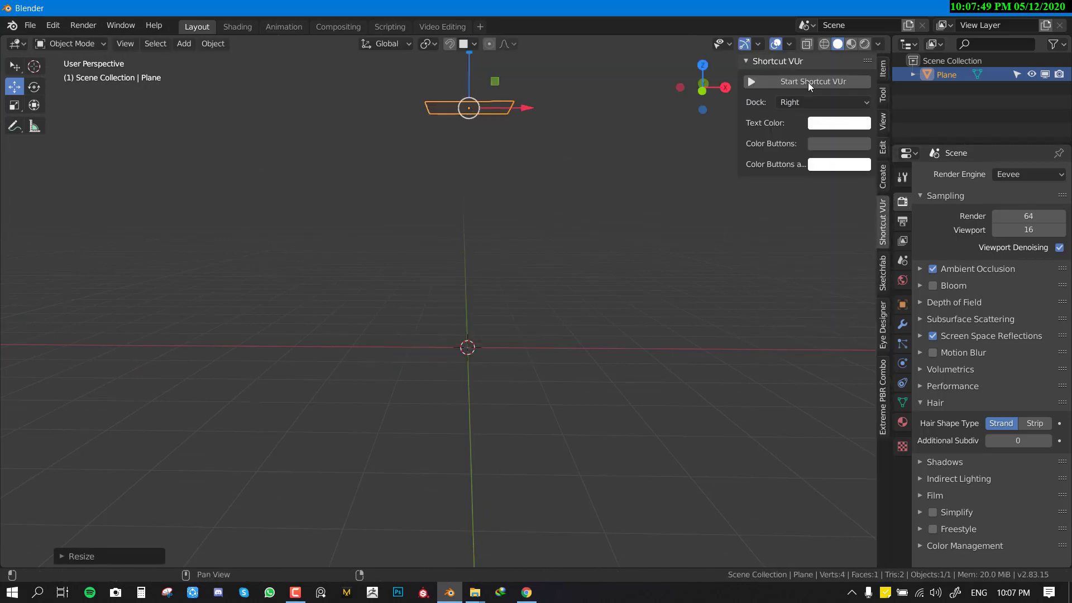
key(n)
Step: Apply the raised plane's rotation and scale
middle_drag(503, 226, 769, 296)
click(902, 344)
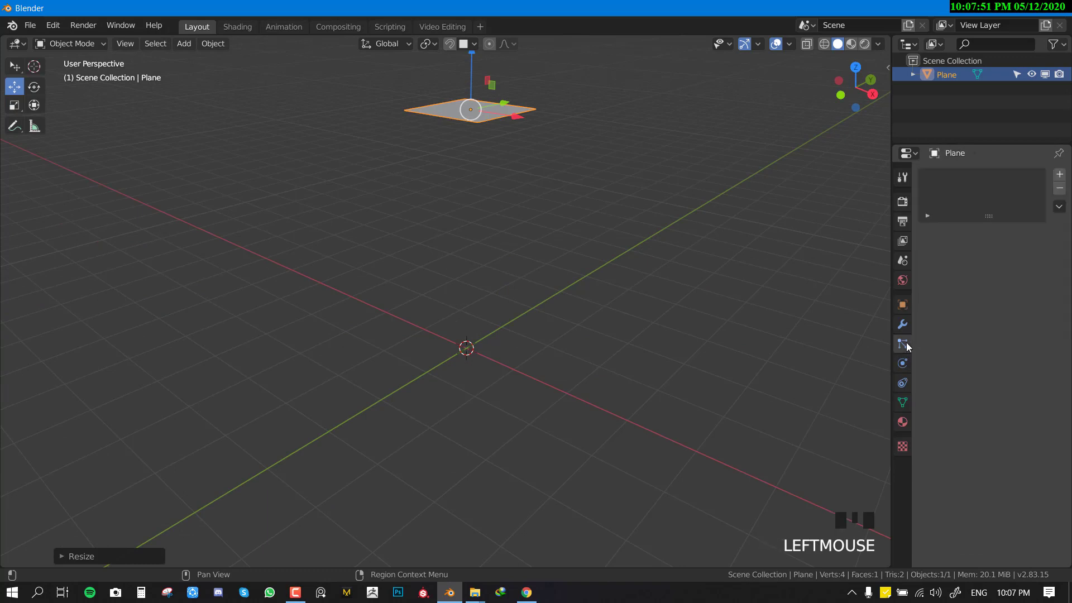
middle_drag(659, 312, 621, 287)
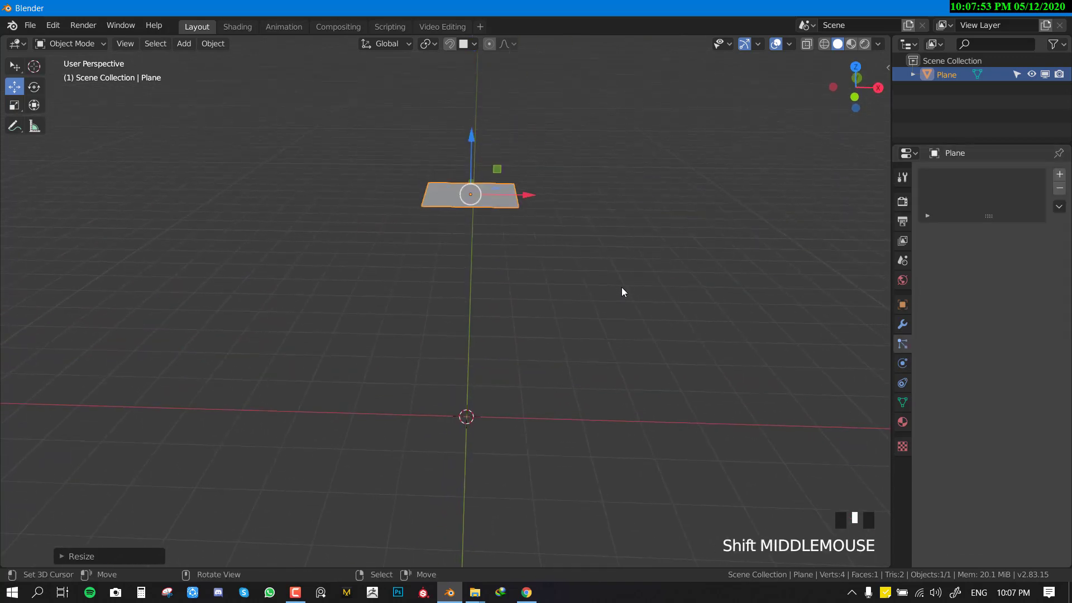
middle_drag(483, 218, 228, 91)
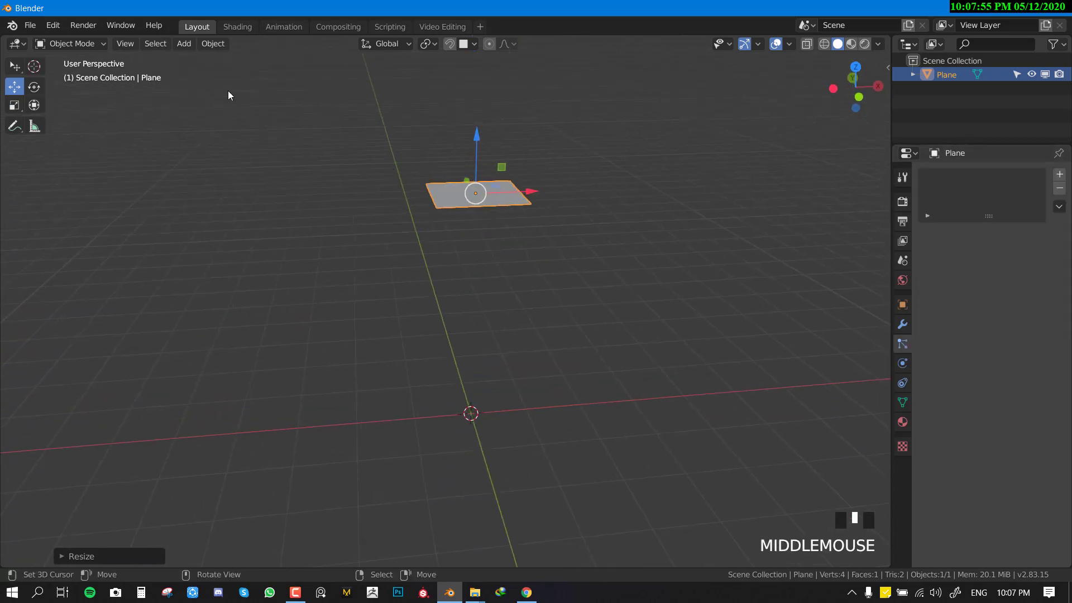
click(208, 44)
mouse_move(238, 113)
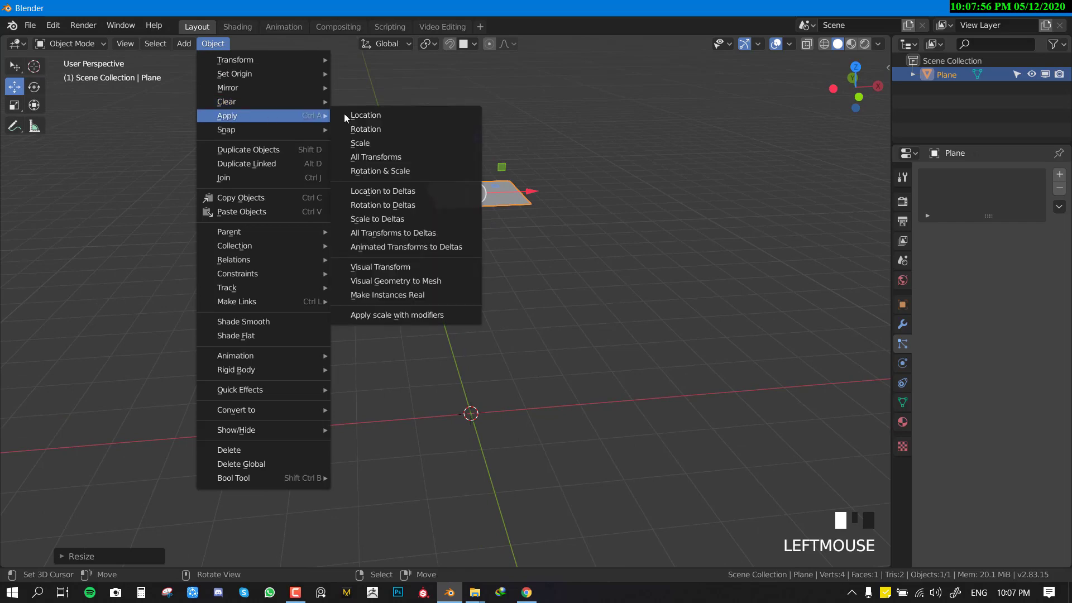
click(385, 169)
Step: Add a particle system to the plane and set its type to Hair
middle_drag(546, 170, 517, 247)
scroll(671, 285, up, 2)
scroll(557, 273, up, 1)
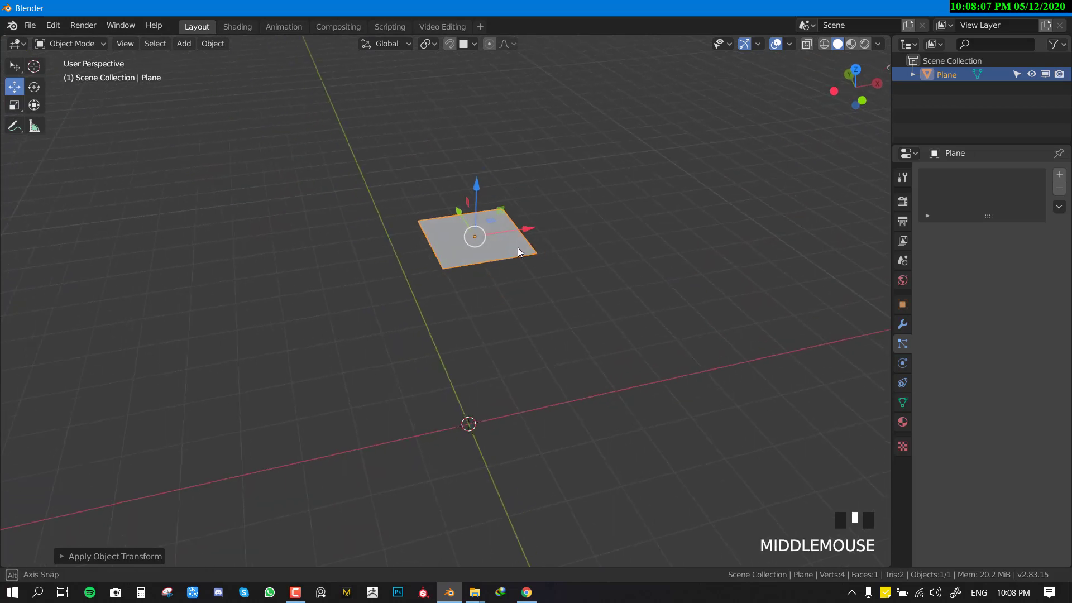
click(1059, 174)
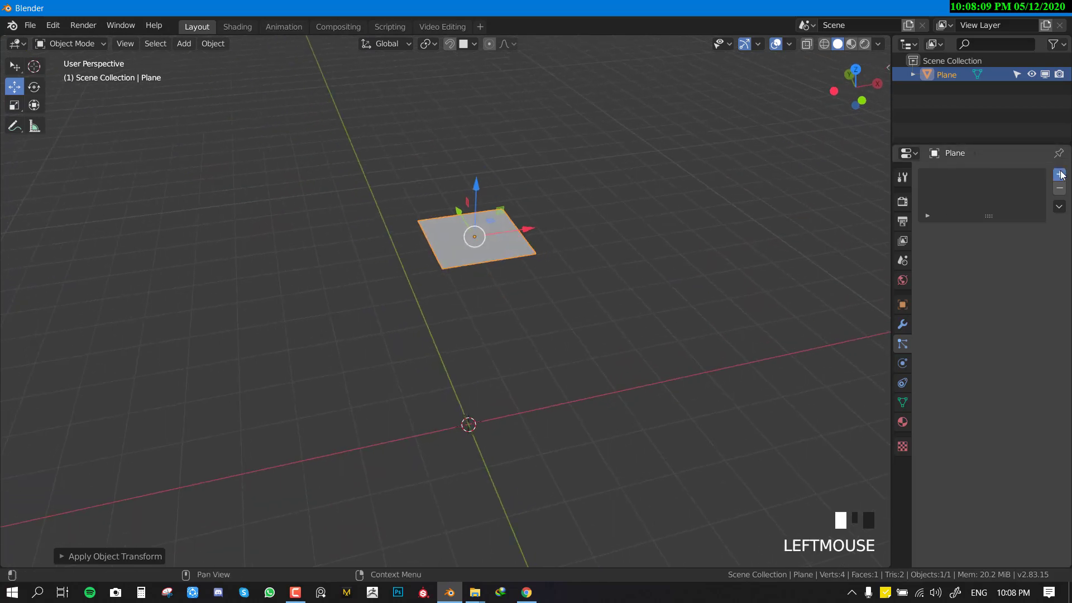
middle_drag(600, 265, 881, 273)
click(1028, 250)
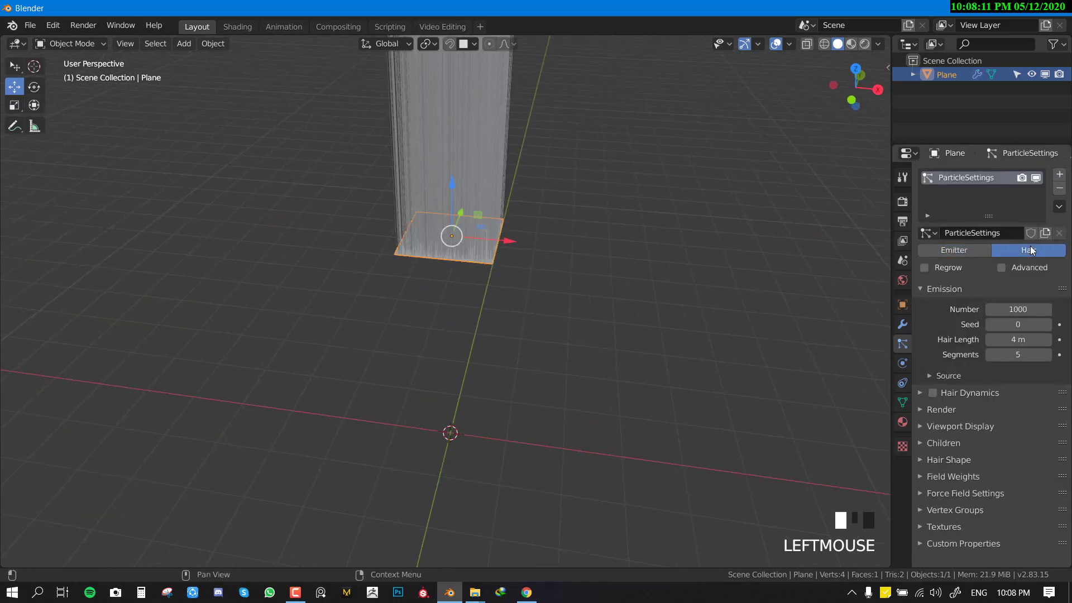
Step: Recalculate the plane's normals with the Inside option in Edit Mode so the hair strands grow downward
middle_drag(782, 248, 704, 255)
scroll(624, 271, down, 3)
scroll(570, 260, up, 2)
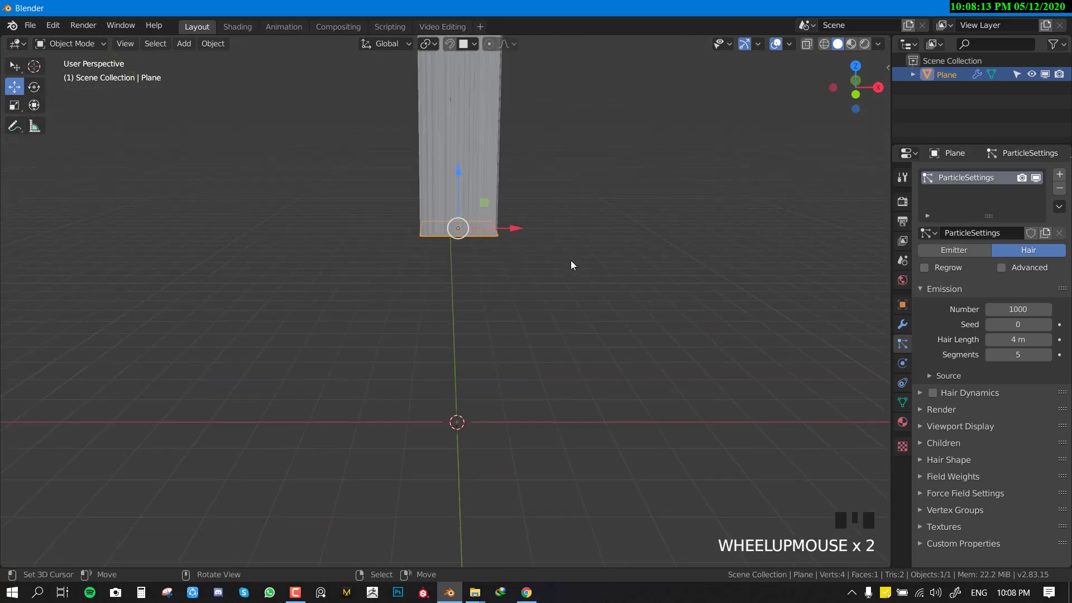
middle_drag(571, 260, 520, 256)
key(Tab)
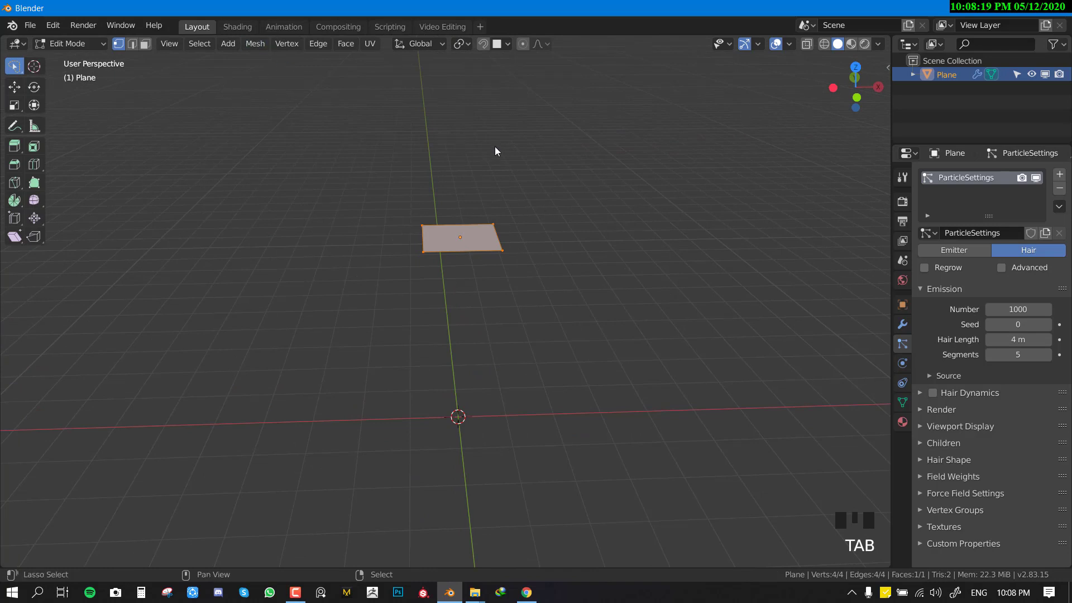
key(shift+n)
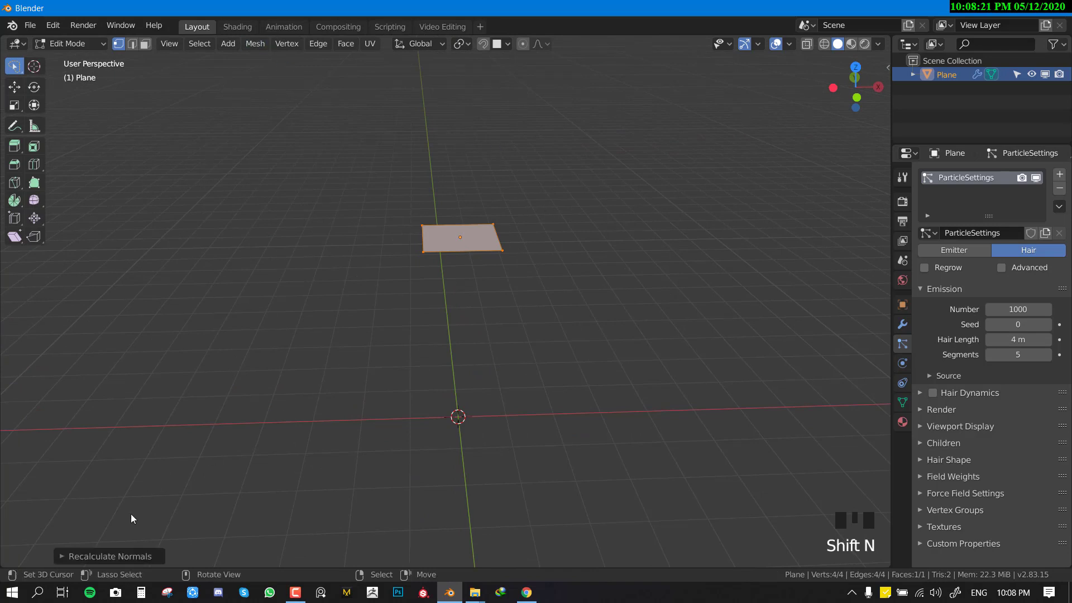
click(64, 557)
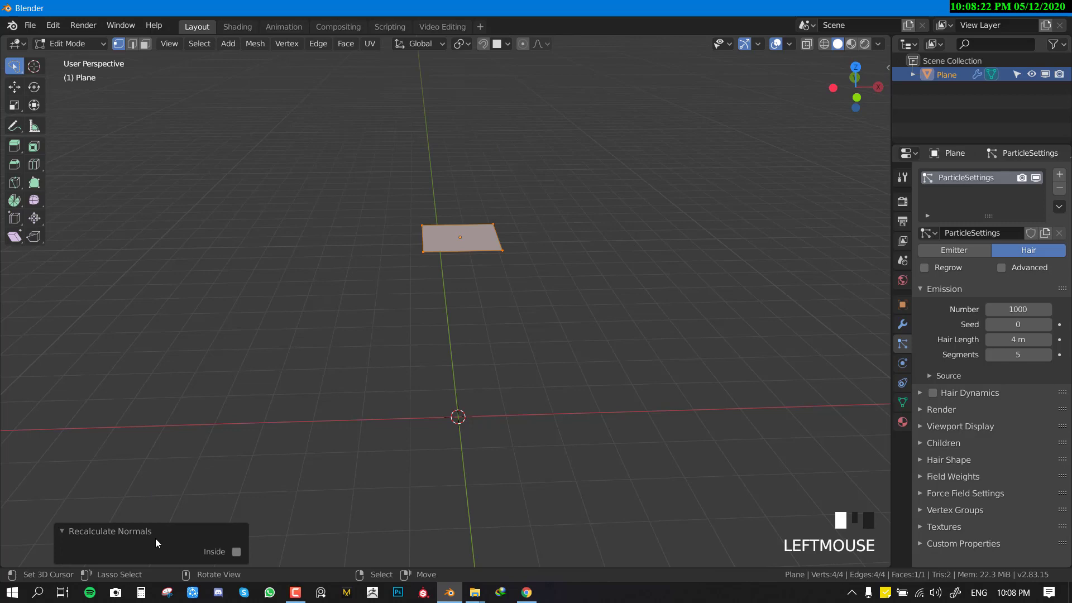
click(236, 552)
key(Tab)
mouse_move(559, 277)
middle_down()
mouse_move(463, 276)
mouse_move(547, 273)
middle_up()
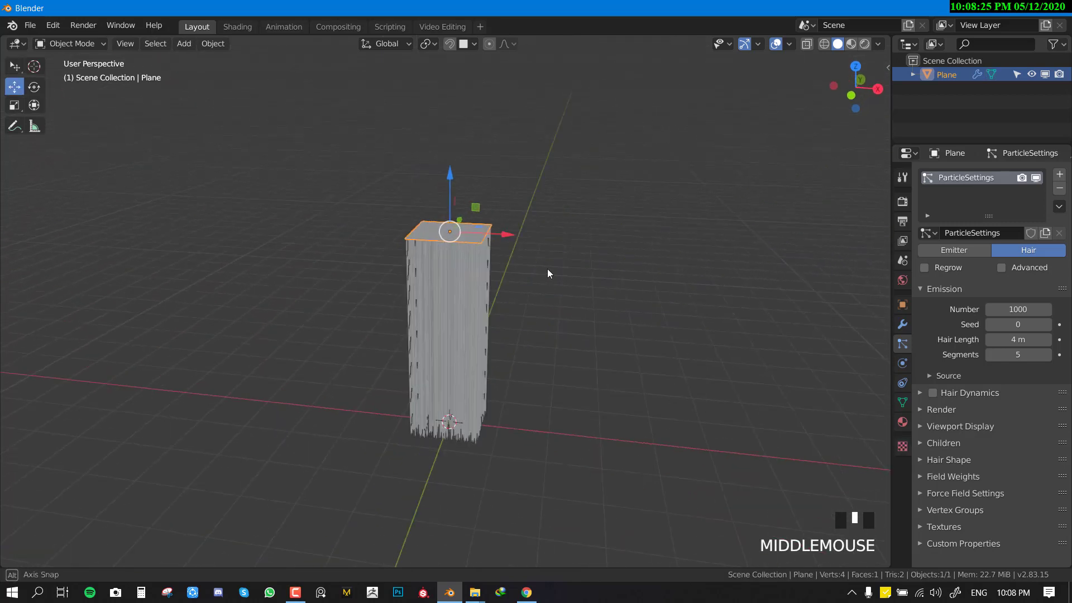
scroll(548, 269, up, 2)
key(r)
right_click(422, 273)
key(KP_1)
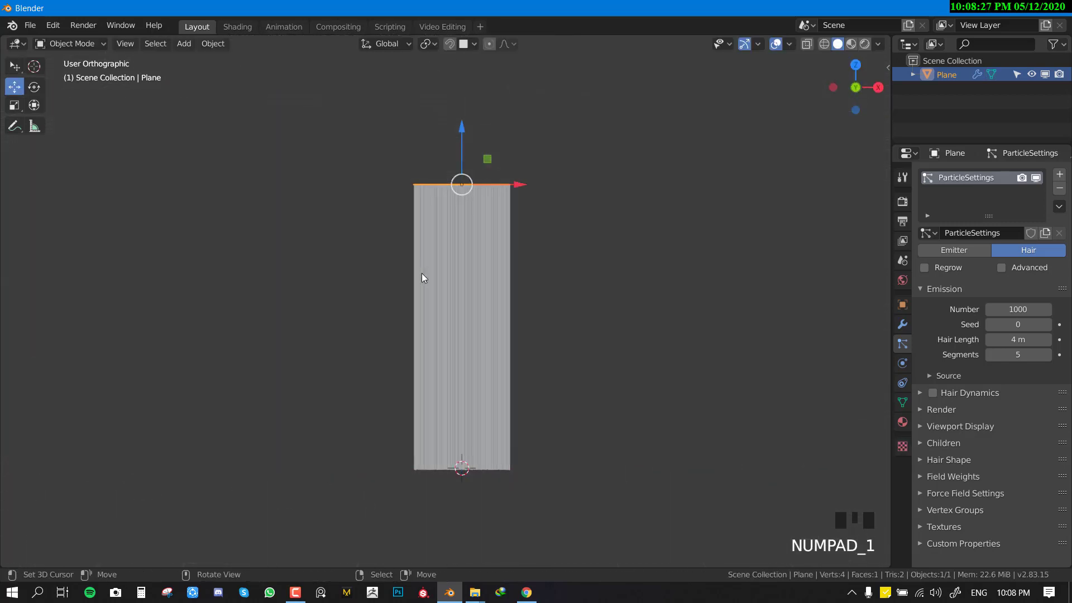
scroll(514, 254, up, 2)
shift+middle_drag(521, 261, 417, 293)
scroll(487, 250, down, 3)
key(alt+a)
right_click(417, 292)
Step: Narrow the plane along the Y axis by scaling it to about 0.335
key(s)
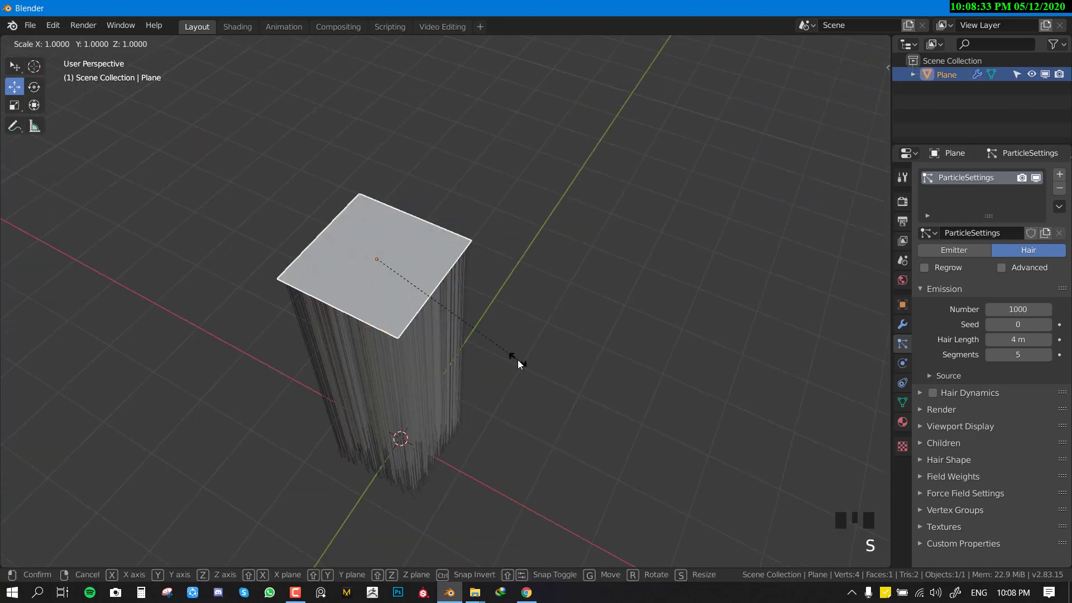
key(y)
click(426, 299)
key(KP_1)
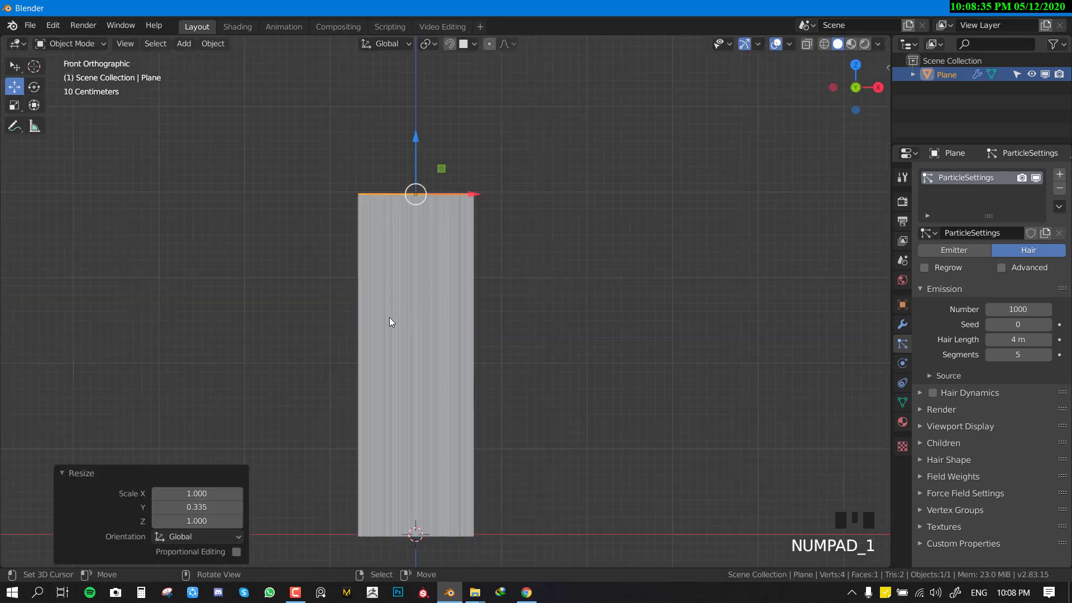
Step: Apply the narrowed plane's rotation and scale and return to front view
middle_drag(390, 317, 645, 326)
key(ctrl+a)
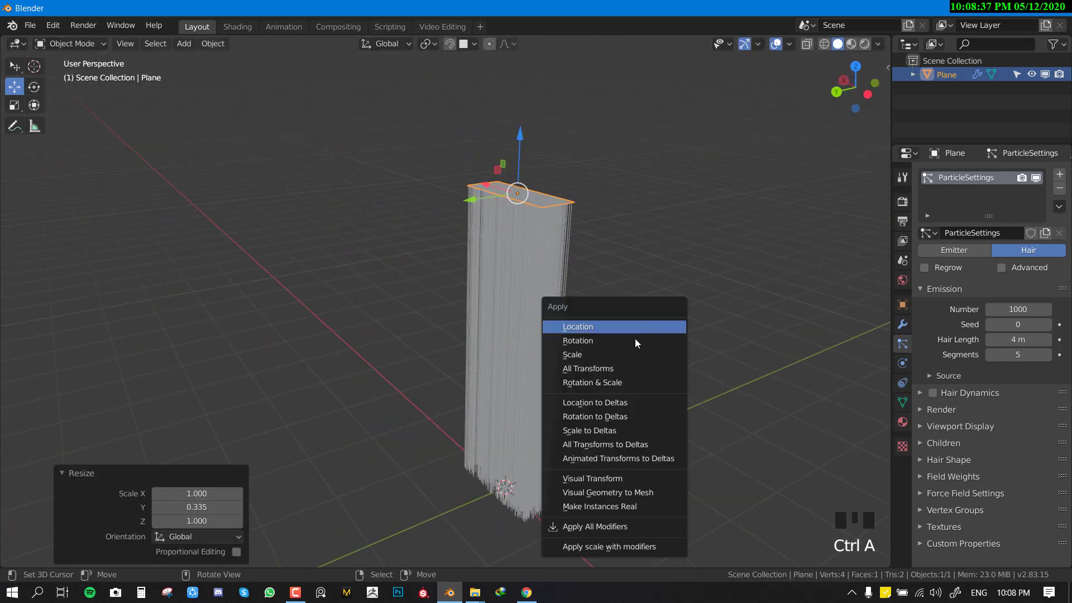
click(591, 383)
key(KP_1)
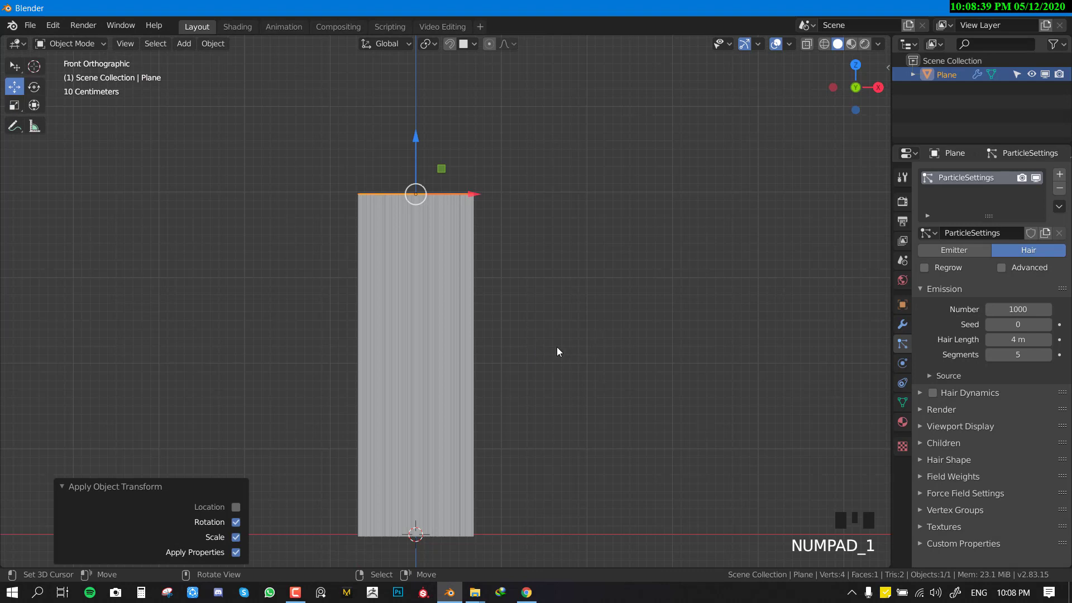
Step: Set the number of hair particles to 500
shift+middle_drag(557, 346, 642, 338)
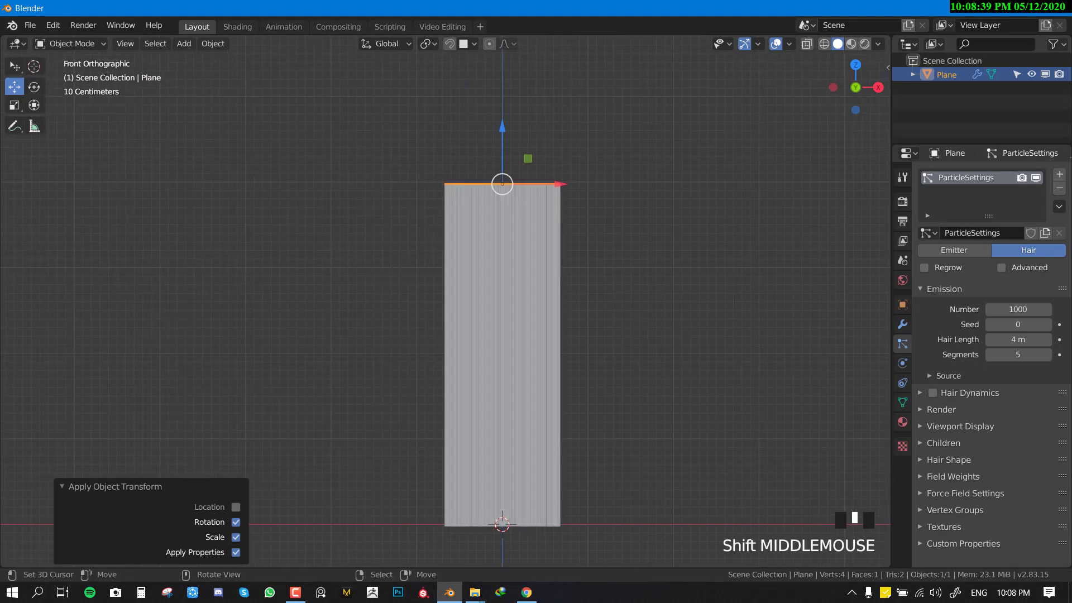
click(1019, 310)
text(500)
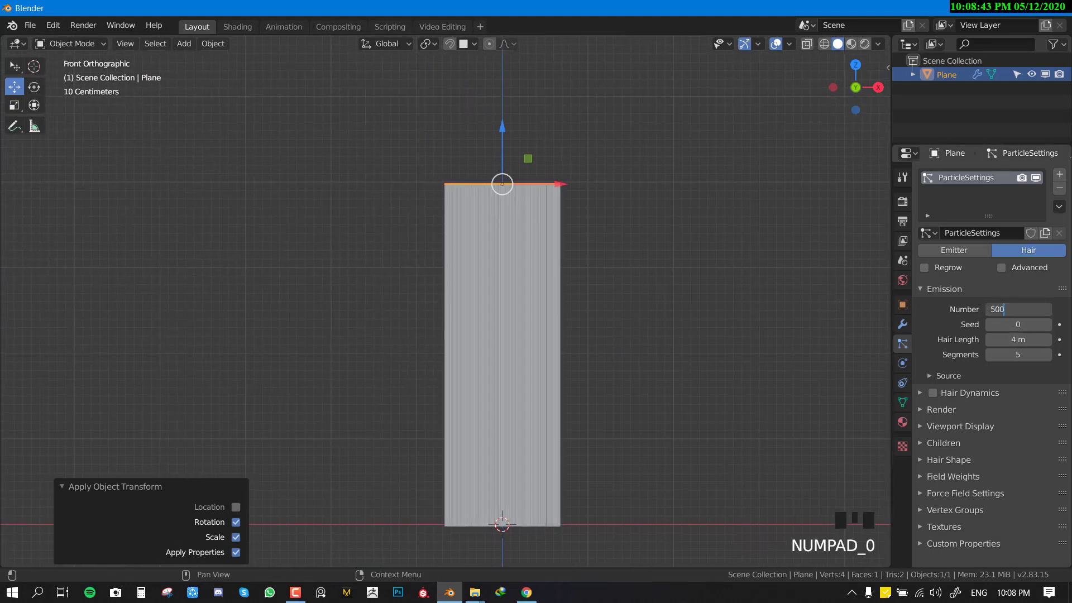
key(Return)
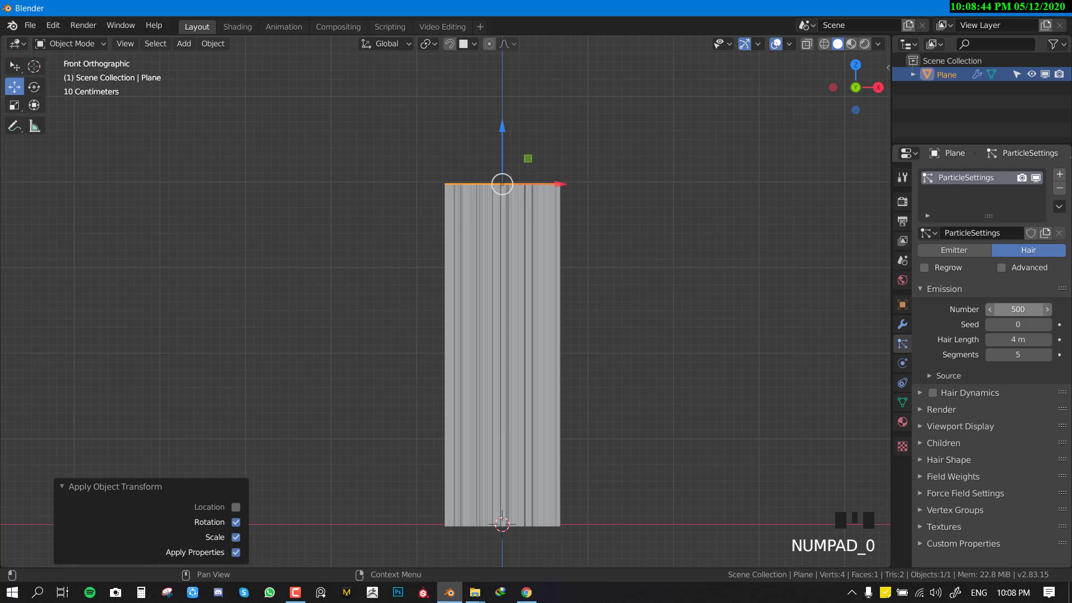
Step: Set the hair length to 2 m
click(1017, 340)
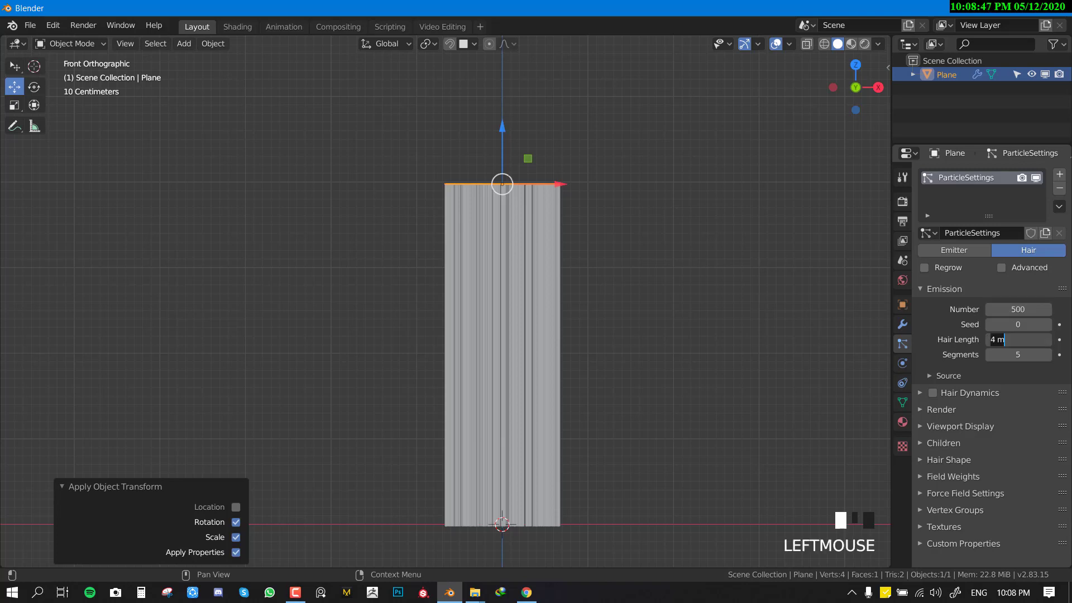
text(5)
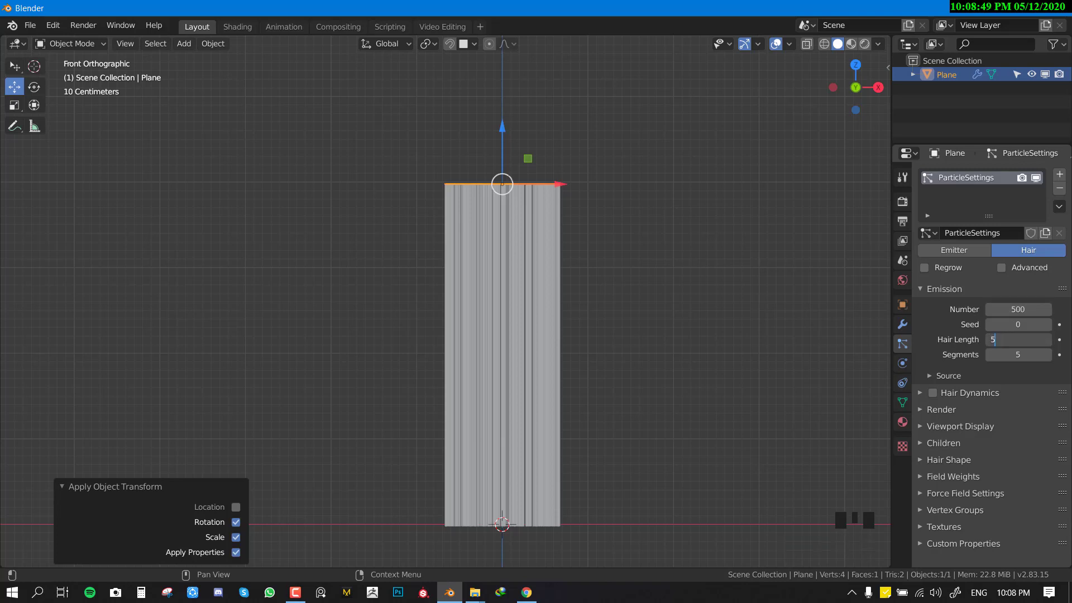
text(2)
key(Return)
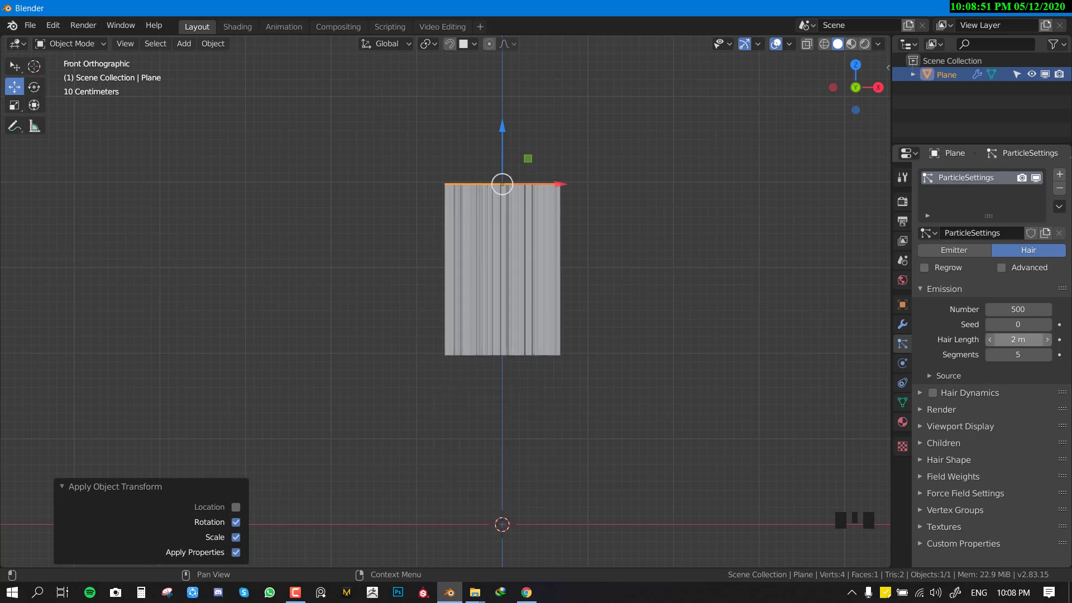
Step: Set the hair length to 3 m and view the strands in perspective
click(1033, 336)
text(3)
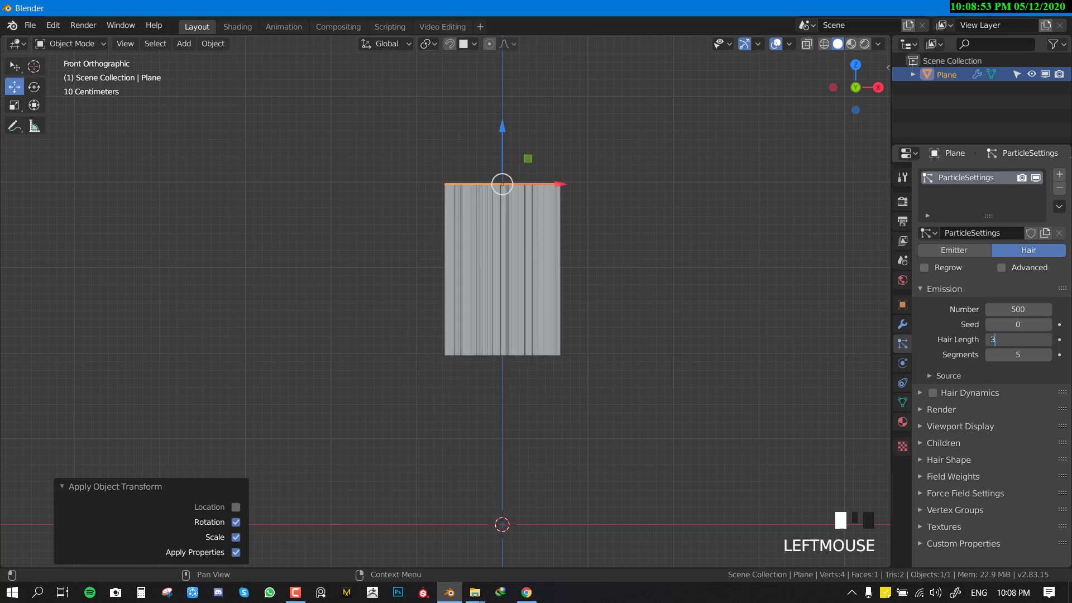
key(Return)
middle_drag(822, 331, 992, 379)
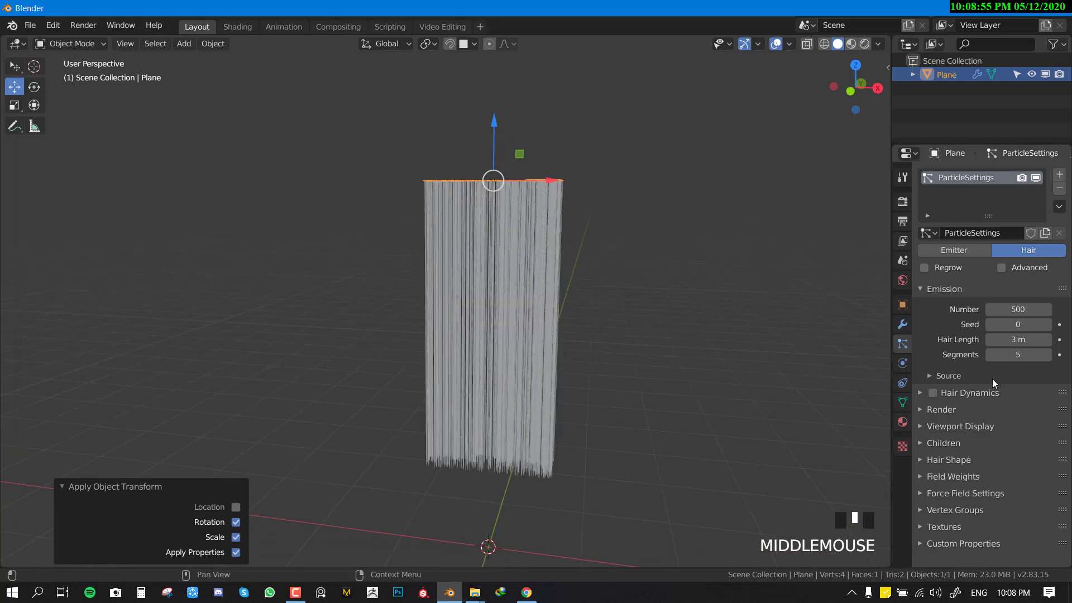
Step: In the emission source settings, disable Random Order and set Particles/Face to 1000
click(981, 374)
scroll(981, 374, down, 3)
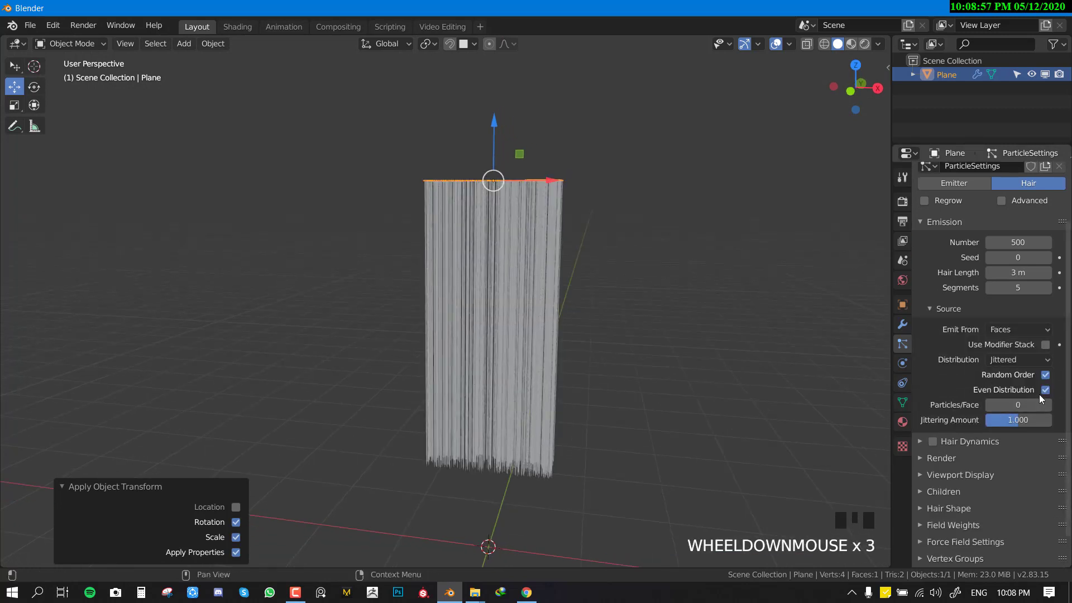
click(1045, 376)
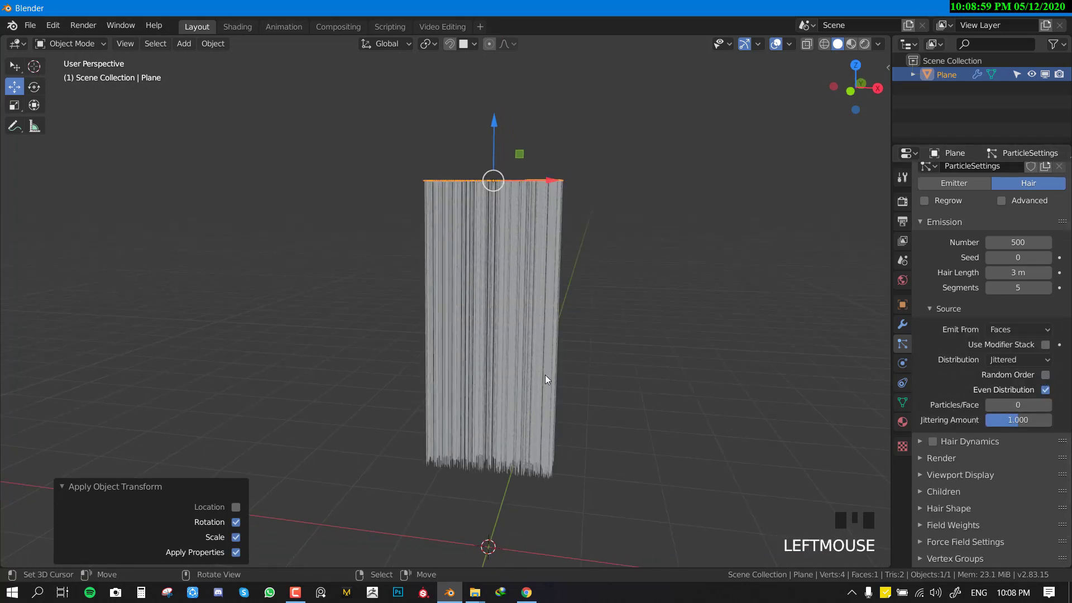
middle_drag(543, 376, 551, 377)
drag(1021, 405, 1069, 404)
click(1016, 404)
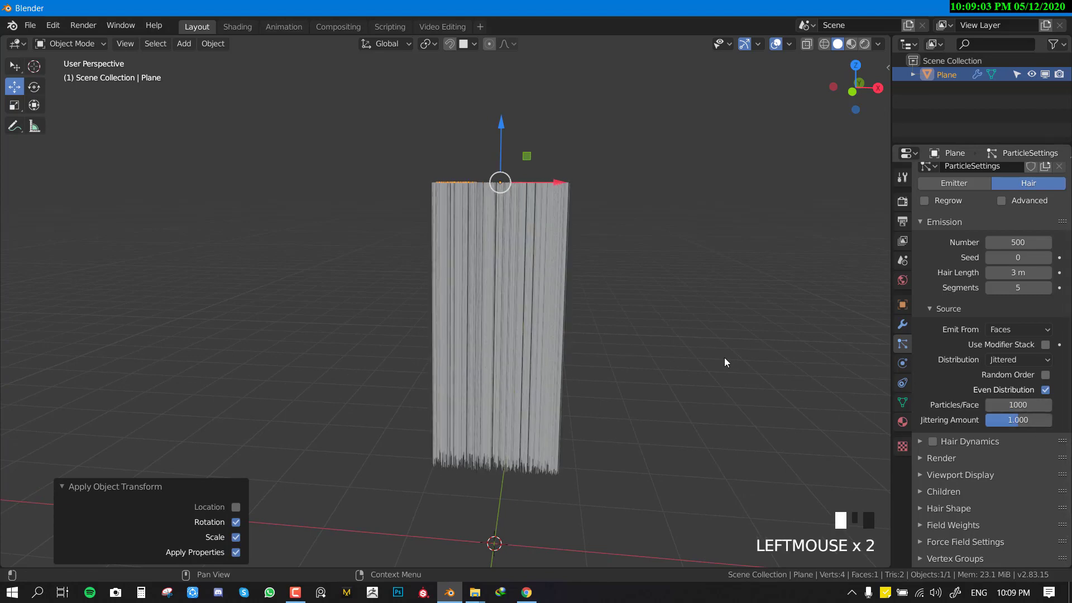
middle_drag(724, 364, 729, 259)
Step: Reduce the number of hair particles to 200
click(1018, 243)
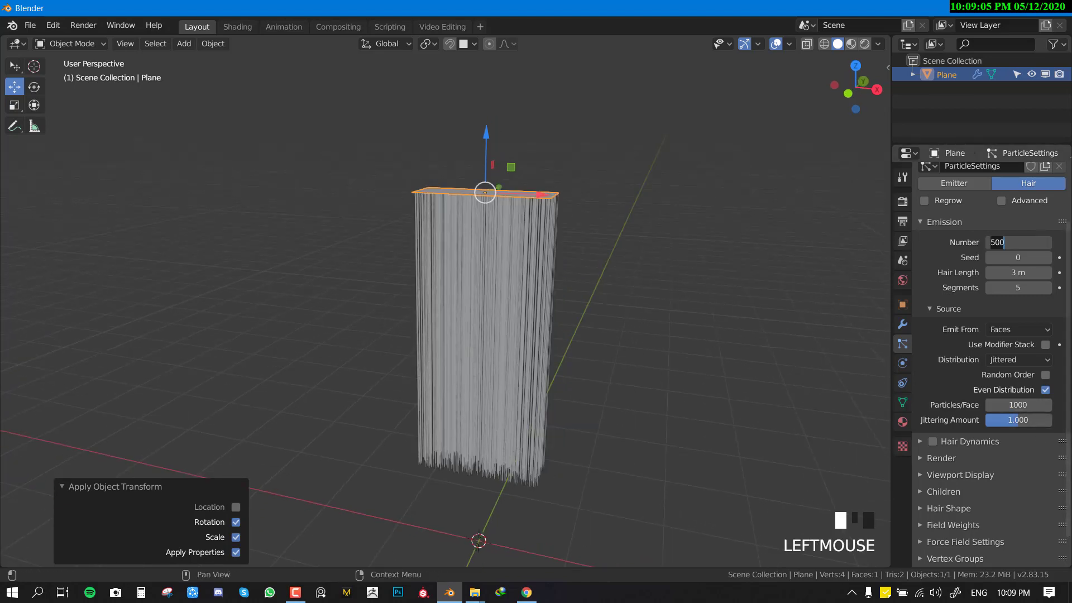
key(Escape)
click(1018, 243)
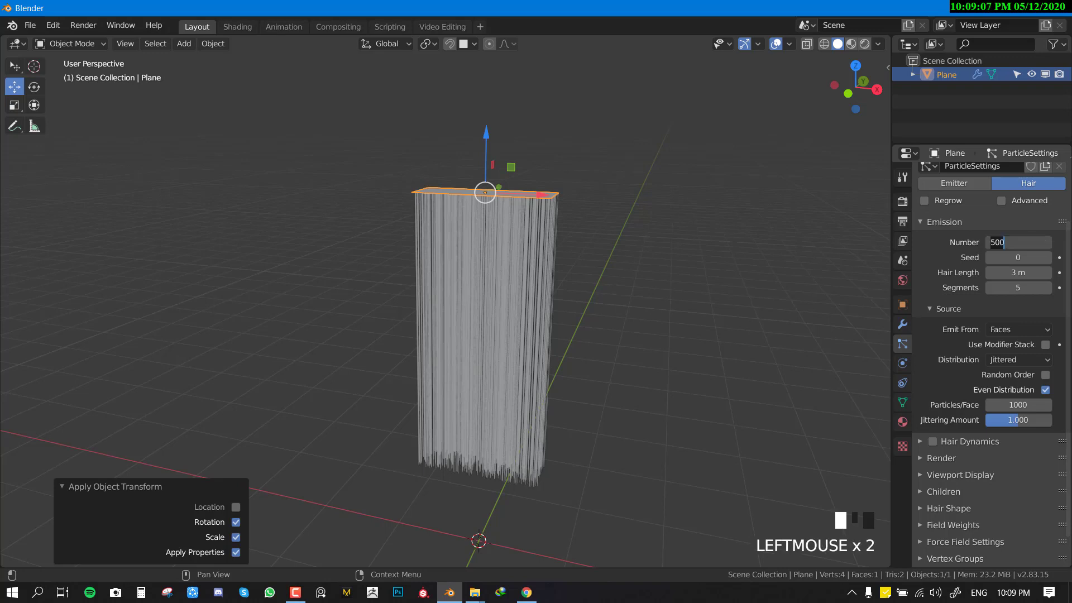
text(200)
key(Return)
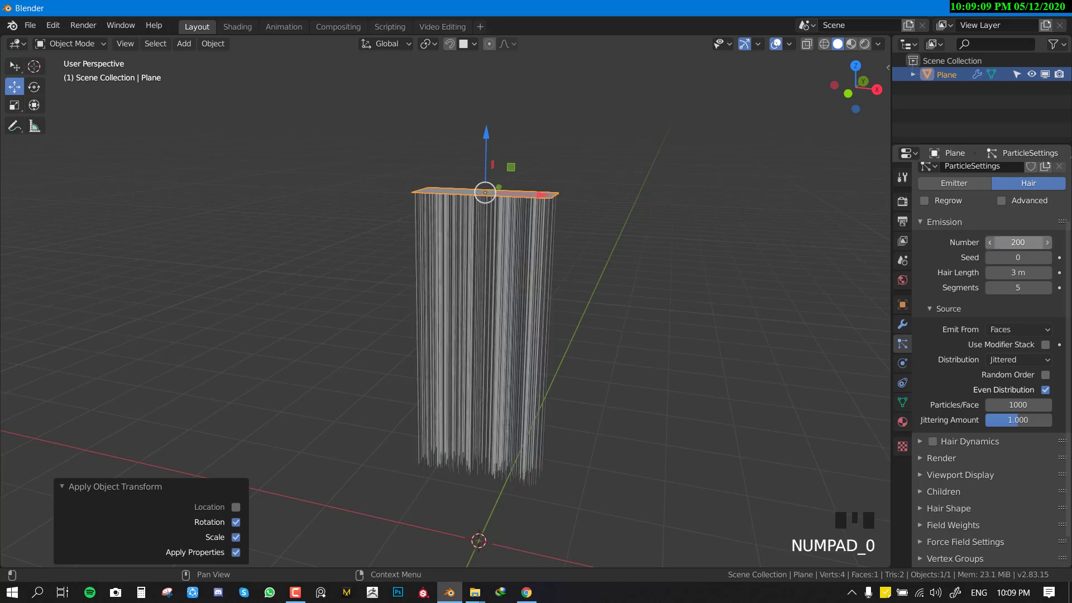
Step: Return to front view, collapse the Apply Object Transform settings and switch the plane to Particle Edit mode
key(KP_1)
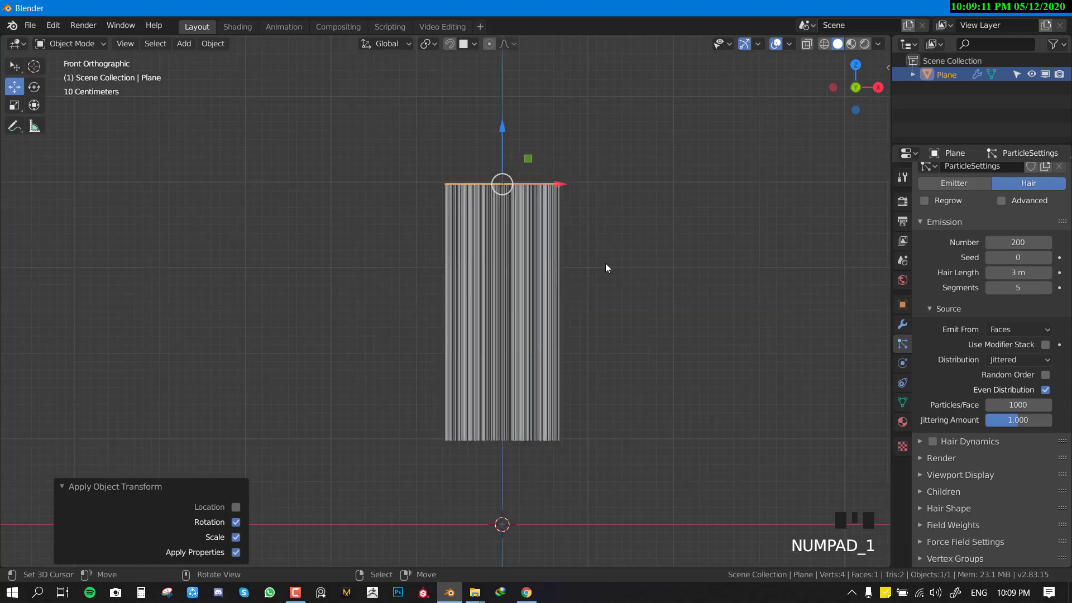
shift+middle_drag(528, 240, 554, 254)
key(KP_1)
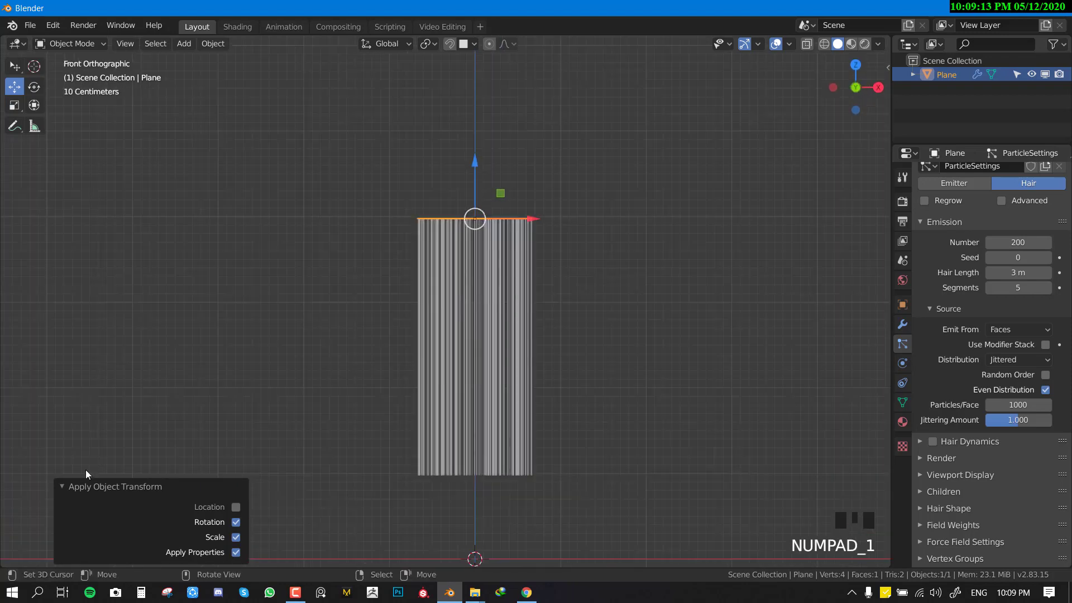
click(61, 487)
scroll(602, 258, up, 1)
shift+middle_drag(622, 283, 519, 179)
click(61, 45)
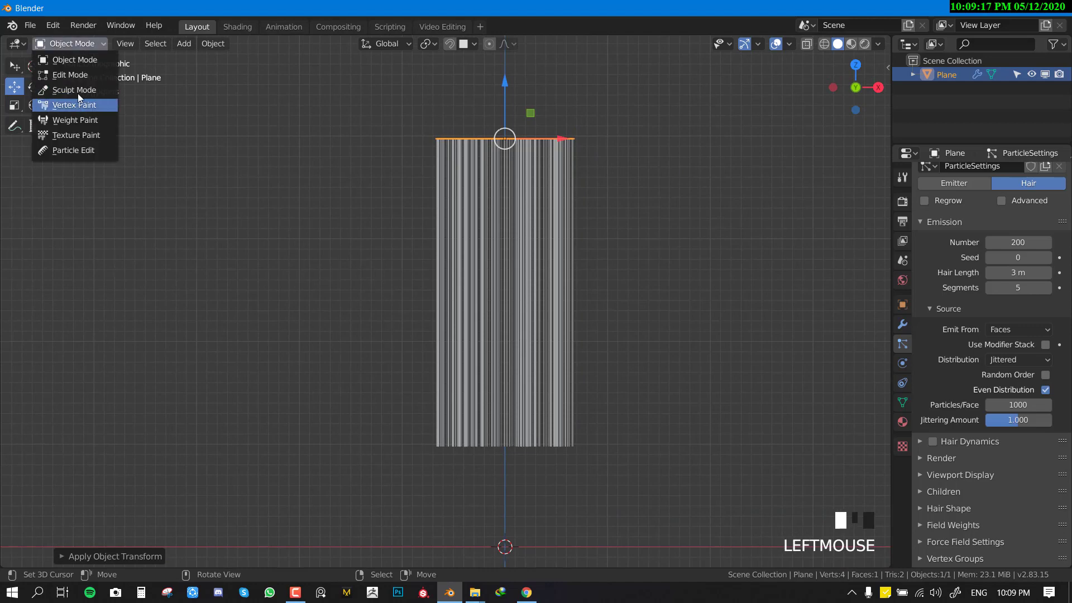
click(83, 151)
Step: Enlarge the Comb brush and comb the lower strands of the strip's right half outward to the right
scroll(389, 202, down, 1)
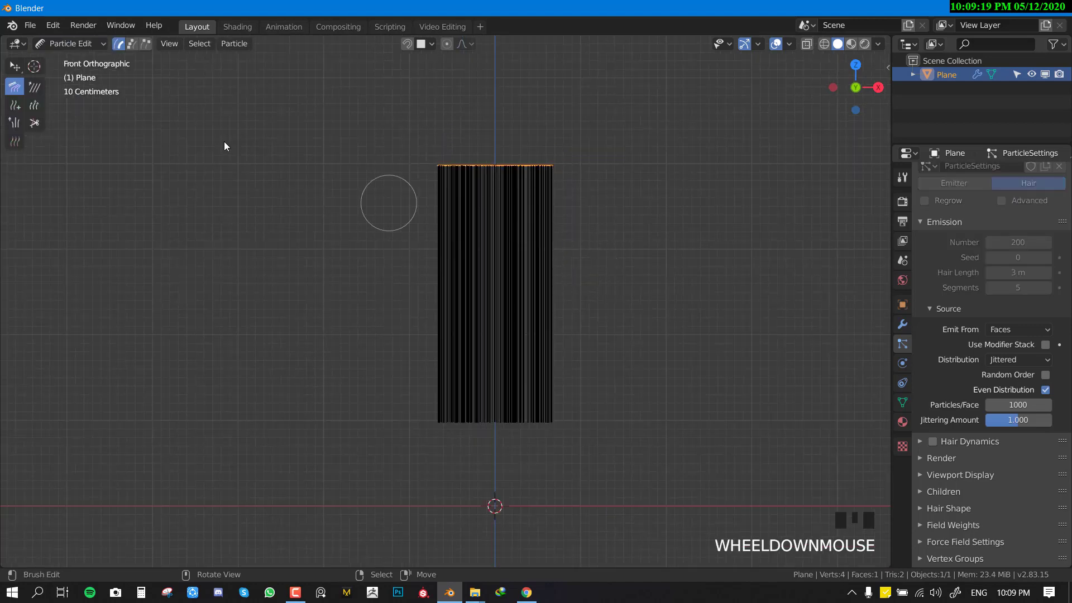
shift+middle_drag(543, 329, 503, 288)
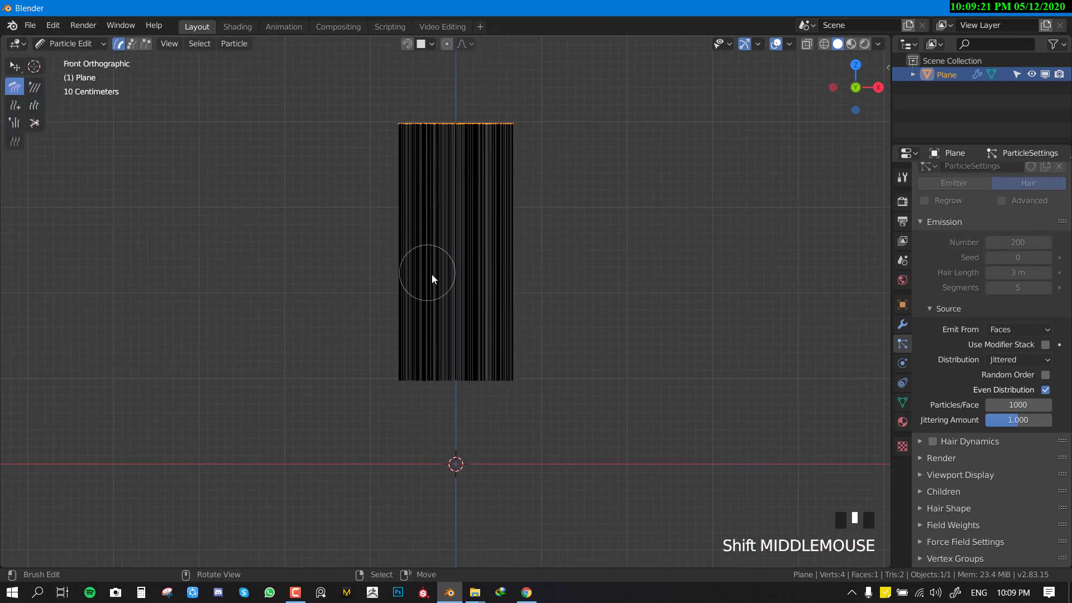
key(f)
click(489, 251)
drag(541, 284, 548, 273)
mouse_move(514, 359)
mouse_down()
mouse_move(514, 306)
mouse_move(501, 324)
mouse_move(544, 374)
mouse_up()
drag(479, 369, 529, 386)
drag(474, 369, 529, 386)
drag(470, 376, 519, 378)
drag(492, 295, 528, 367)
drag(460, 257, 507, 275)
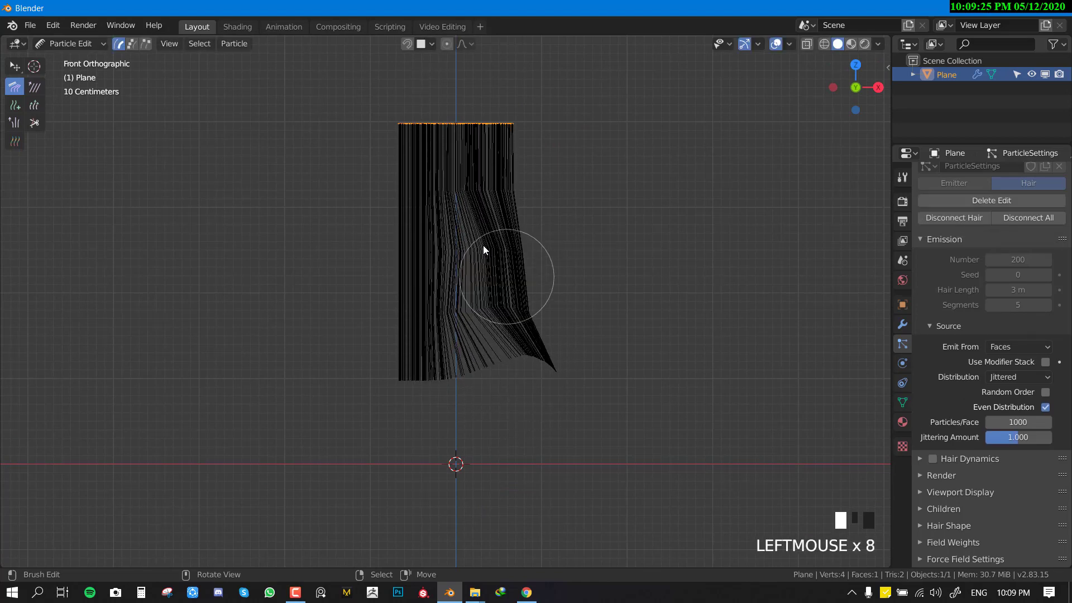
Step: Comb the right-hand strands so they bulge outward below the roots and curve back inward towards the tips
drag(484, 178, 519, 215)
mouse_move(493, 184)
mouse_down()
mouse_move(520, 183)
mouse_move(581, 363)
mouse_move(550, 398)
mouse_up()
mouse_move(571, 345)
mouse_down()
mouse_move(539, 398)
mouse_move(513, 397)
mouse_up()
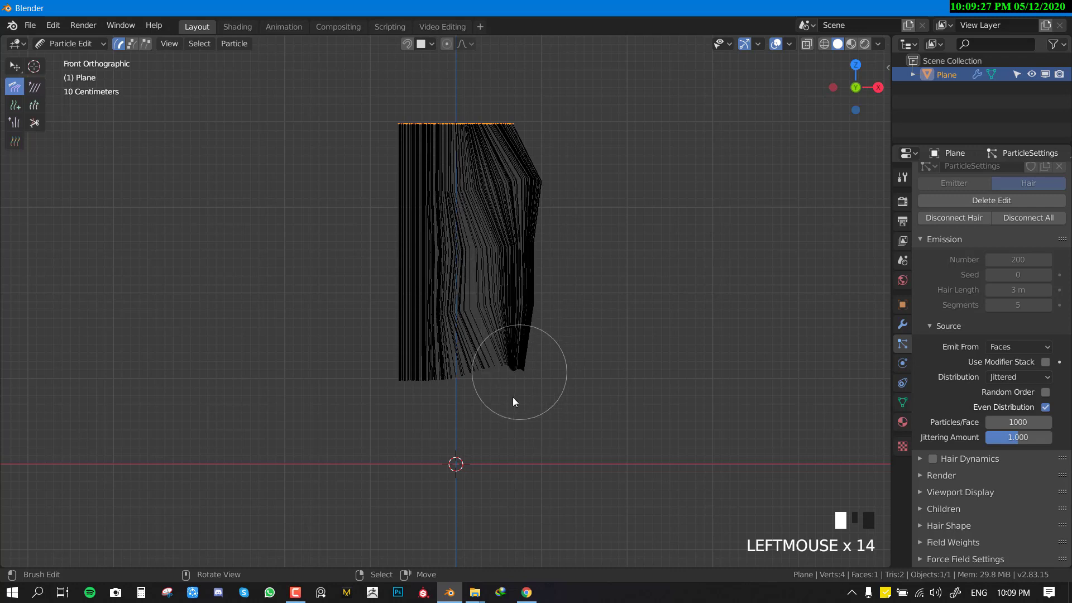
drag(521, 347, 517, 316)
drag(543, 270, 521, 269)
drag(531, 187, 515, 209)
Step: Comb the left-hand strands so they bulge outward along their middle and taper inward at the tips
mouse_move(519, 346)
mouse_down()
mouse_move(488, 390)
mouse_move(400, 366)
mouse_up()
drag(433, 359, 411, 357)
drag(426, 240, 402, 230)
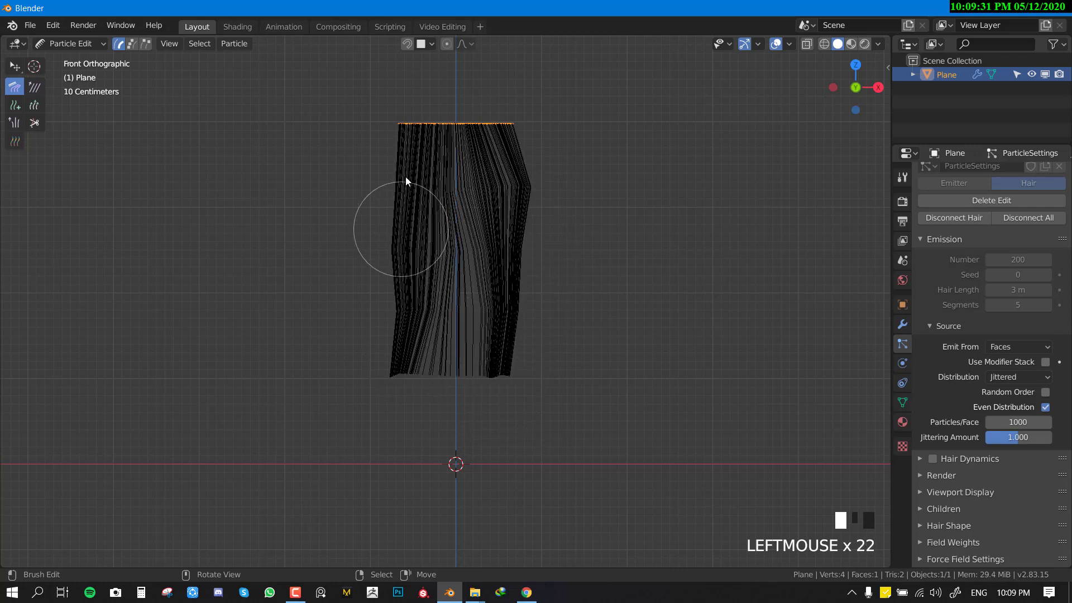
drag(417, 161, 387, 161)
drag(407, 230, 386, 296)
mouse_move(390, 318)
mouse_down()
mouse_move(373, 360)
mouse_move(411, 381)
mouse_up()
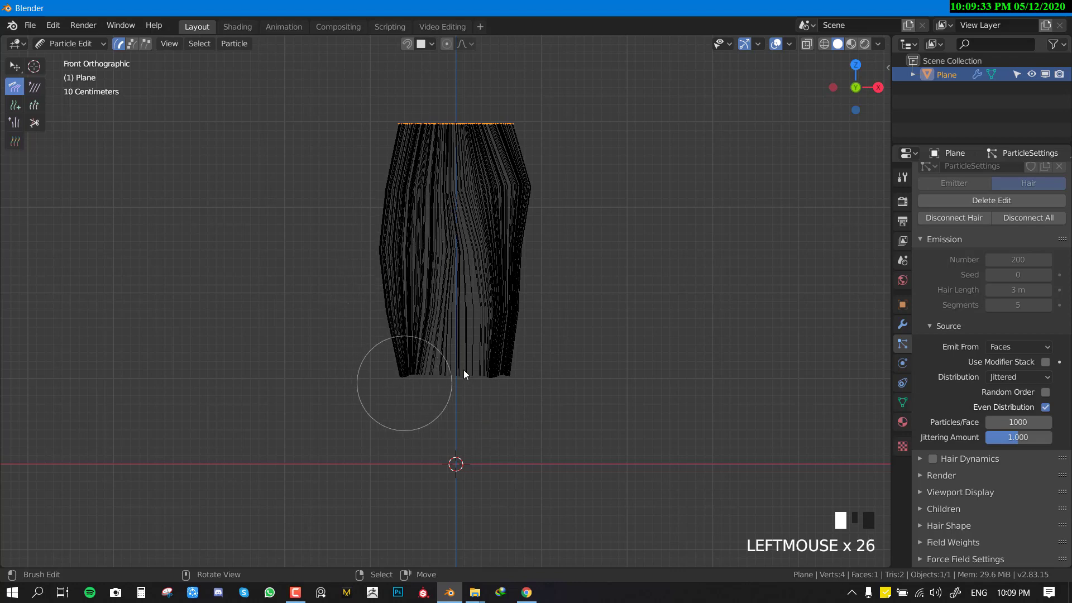
Step: Shrink the Comb brush and part the centre strands' lower ends towards the two side clumps
scroll(464, 370, up, 2)
key(f)
click(444, 373)
mouse_move(400, 414)
mouse_down()
mouse_move(440, 335)
mouse_move(424, 349)
mouse_up()
scroll(433, 298, down, 2)
scroll(446, 333, up, 1)
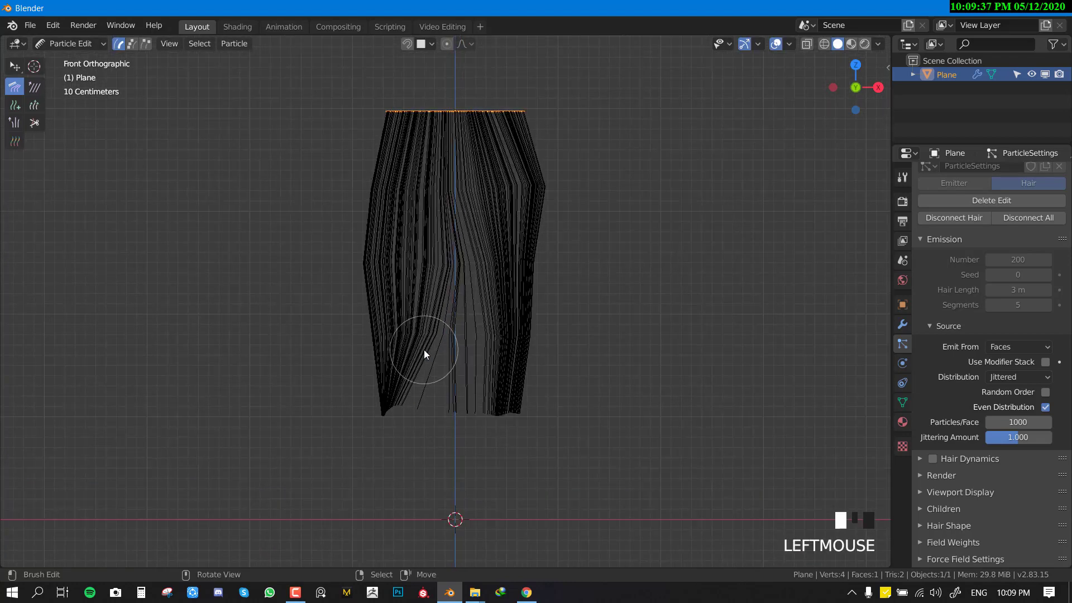
drag(448, 266, 420, 349)
drag(447, 223, 441, 373)
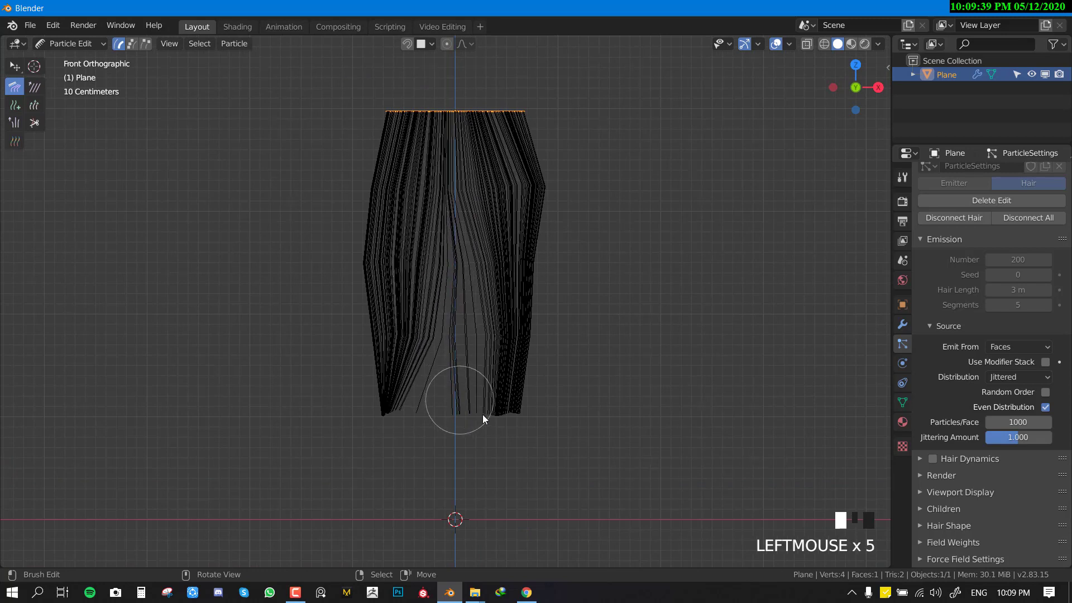
mouse_move(482, 414)
mouse_down()
mouse_move(538, 402)
mouse_move(517, 434)
mouse_up()
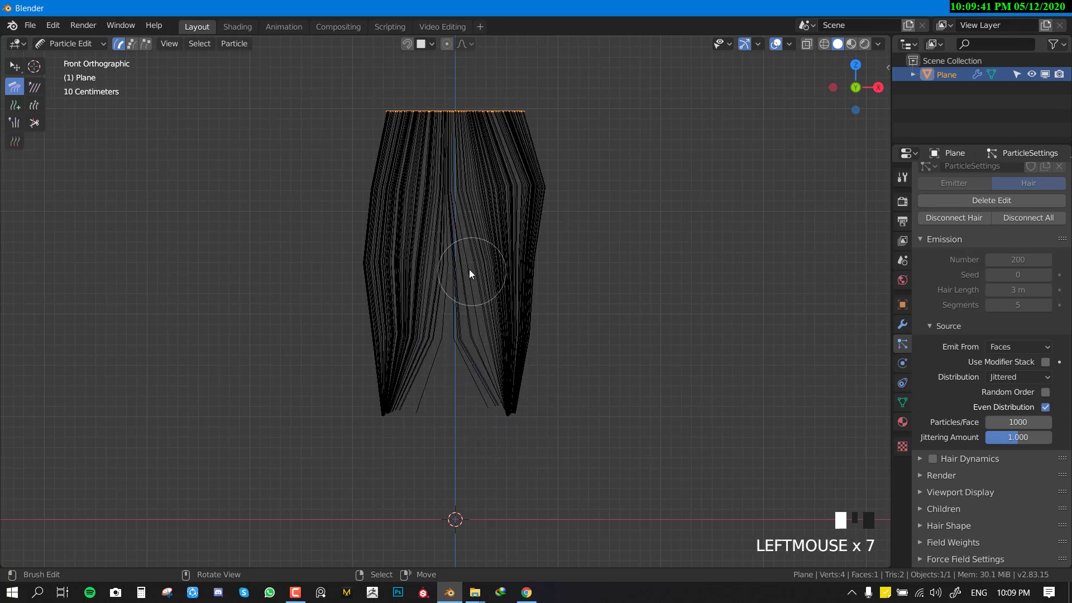
Step: Comb some strands of the right clump back into the central gap and rework their middle section
drag(469, 269, 474, 346)
drag(467, 173, 458, 223)
drag(452, 139, 449, 150)
mouse_move(479, 236)
mouse_down()
mouse_move(477, 341)
mouse_move(500, 402)
mouse_move(474, 433)
mouse_move(436, 415)
mouse_up()
drag(483, 363, 438, 355)
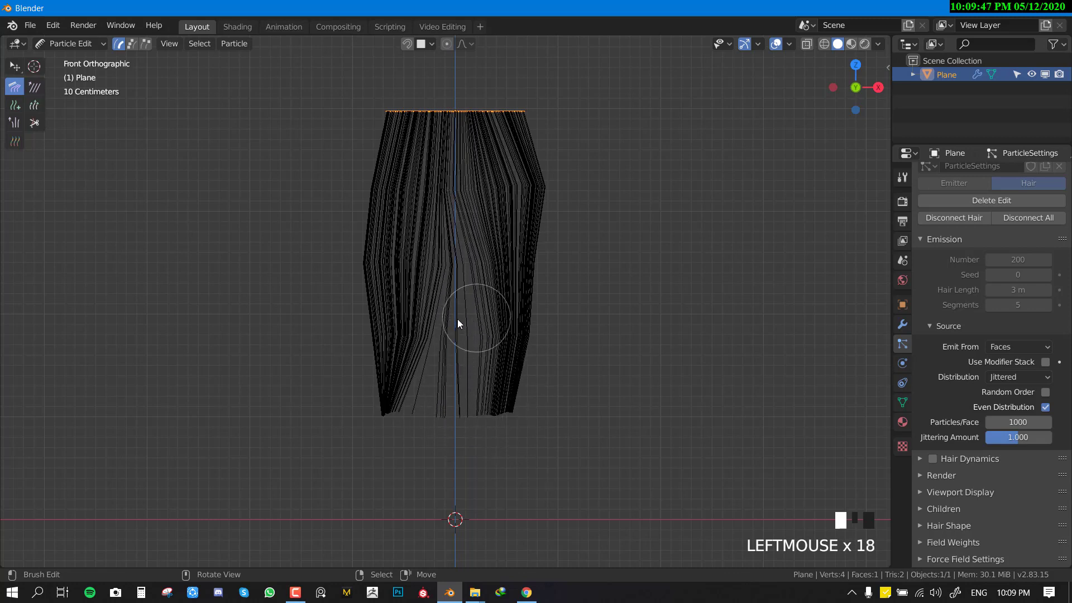
mouse_move(457, 319)
mouse_down()
mouse_move(476, 299)
mouse_move(464, 267)
mouse_move(485, 293)
mouse_move(489, 344)
mouse_move(469, 433)
mouse_move(436, 431)
mouse_move(462, 398)
mouse_move(501, 406)
mouse_move(478, 348)
mouse_move(499, 378)
mouse_move(473, 368)
mouse_move(517, 392)
mouse_move(471, 354)
mouse_move(471, 370)
mouse_move(483, 344)
mouse_move(510, 372)
mouse_move(460, 328)
mouse_move(480, 336)
mouse_move(497, 380)
mouse_move(521, 209)
mouse_up()
scroll(488, 326, down, 2)
mouse_move(488, 326)
middle_down()
mouse_move(557, 350)
mouse_move(458, 345)
mouse_move(660, 370)
mouse_move(517, 335)
mouse_move(711, 359)
mouse_move(374, 316)
mouse_move(550, 313)
middle_up()
key(KP_1)
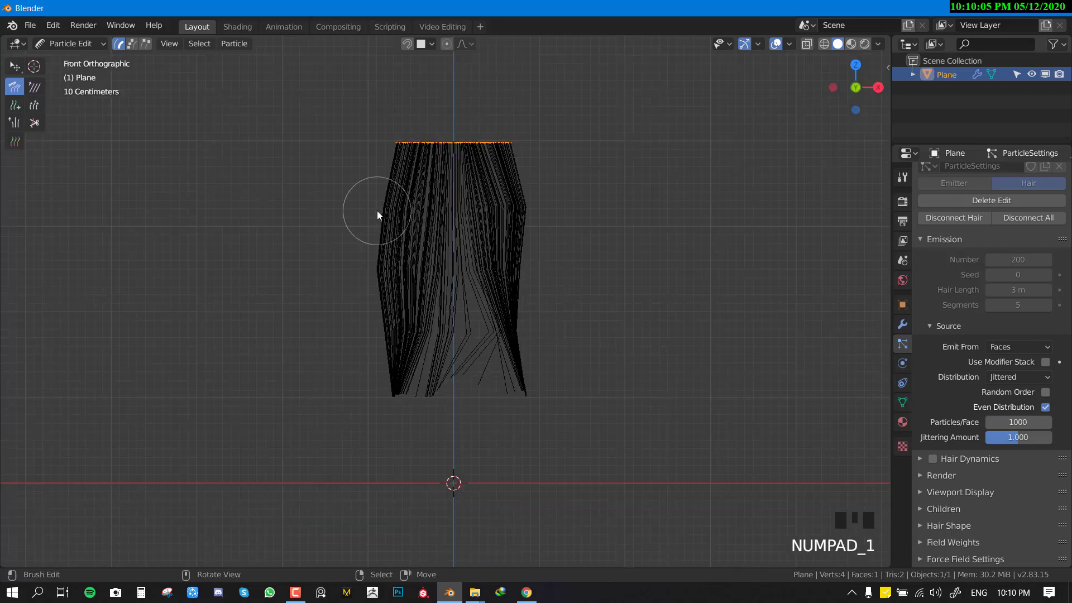
Step: Comb the stray lower strands right of the centre inward to even out the gap
scroll(390, 211, up, 2)
middle_drag(462, 220, 528, 324)
key(KP_1)
mouse_move(557, 393)
mouse_down()
mouse_move(556, 430)
mouse_move(555, 416)
mouse_move(527, 414)
mouse_move(479, 447)
mouse_move(480, 359)
mouse_up()
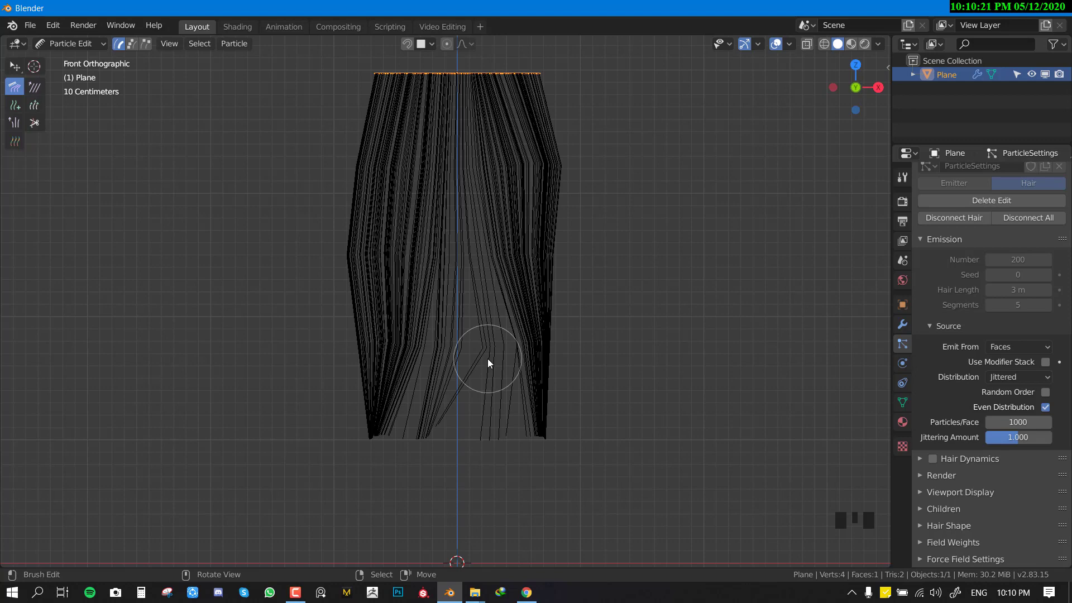
scroll(551, 340, down, 2)
shift+middle_drag(549, 327, 538, 359)
scroll(538, 359, up, 1)
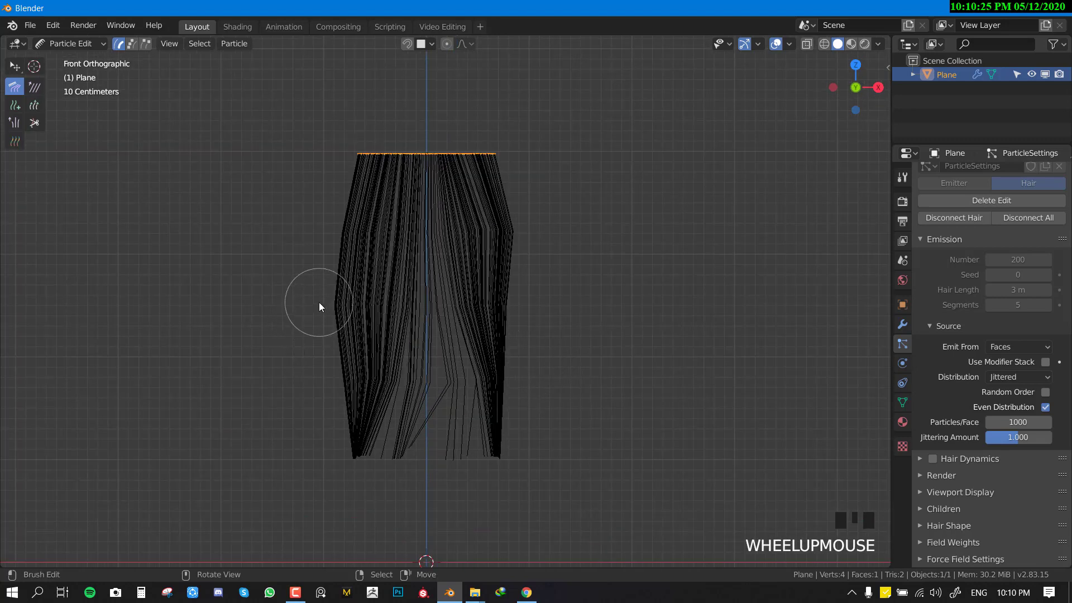
Step: Switch particle selection to Tip mode and box-select all hair tips along the strip's lower end
click(144, 44)
middle_drag(508, 376, 520, 353)
key(KP_1)
key(b)
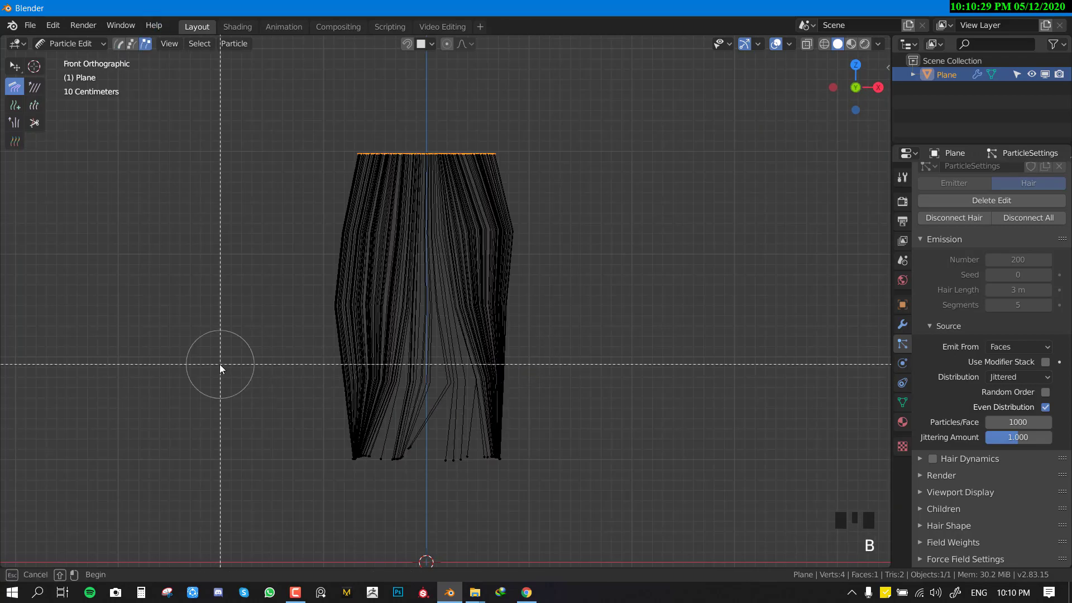
drag(220, 365, 661, 535)
middle_drag(661, 535, 573, 413)
key(KP_1)
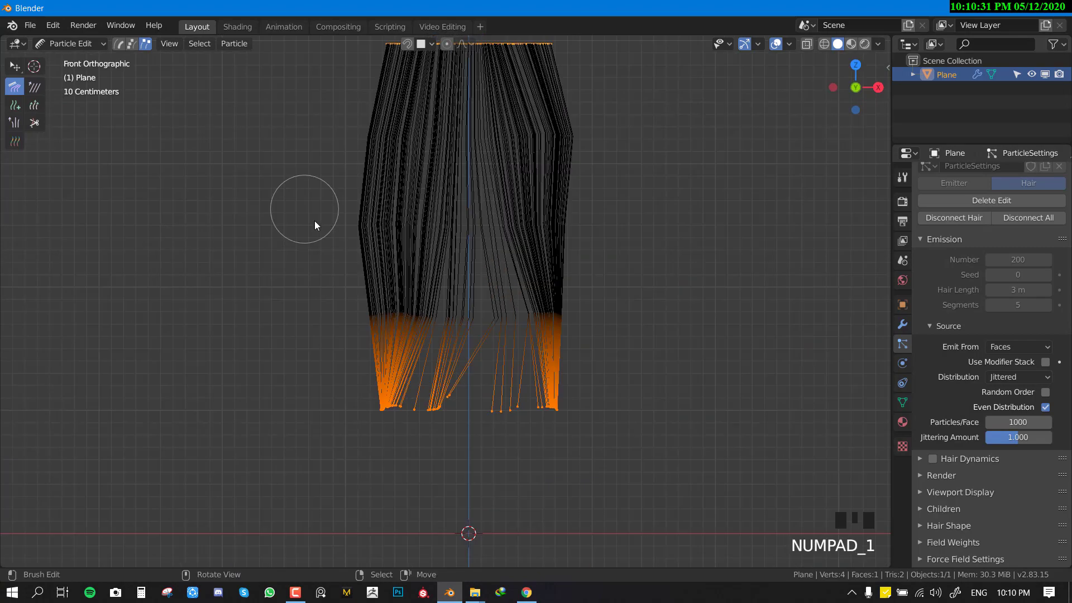
Step: Clear the selection, box-select the lowest hair tips and try to scale them
key(alt+a)
key(b)
drag(334, 398, 770, 491)
middle_drag(517, 454, 793, 503)
key(s)
right_click(642, 441)
key(KP_1)
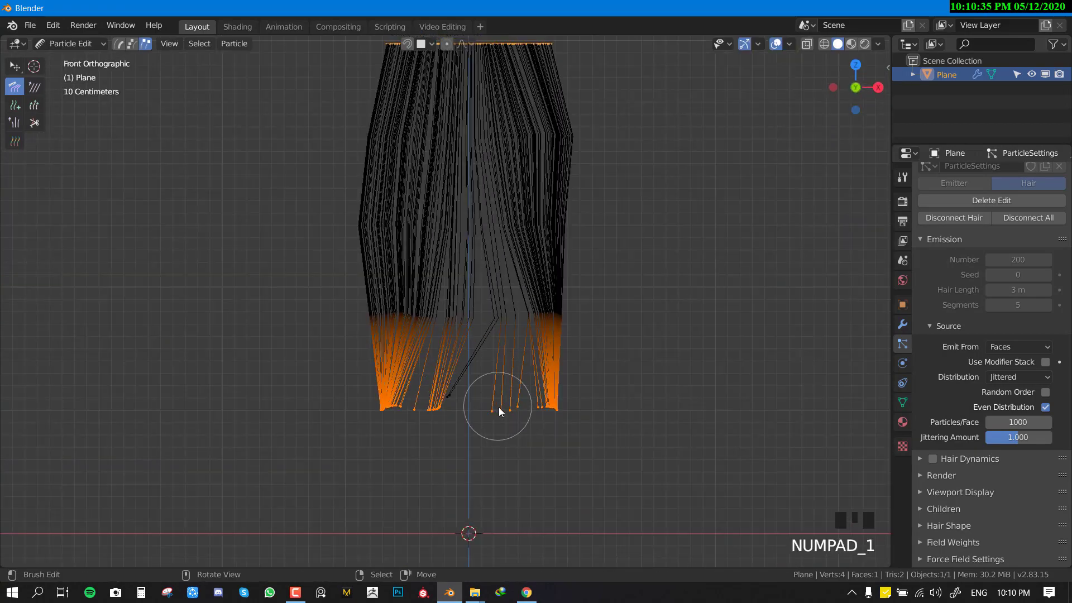
Step: Box-select the hair tips along the strip's lower end and scale them along the Y axis
key(b)
drag(343, 345, 653, 445)
mouse_move(653, 445)
middle_down()
mouse_move(704, 471)
mouse_move(657, 457)
middle_up()
key(s)
click(541, 387)
key(s)
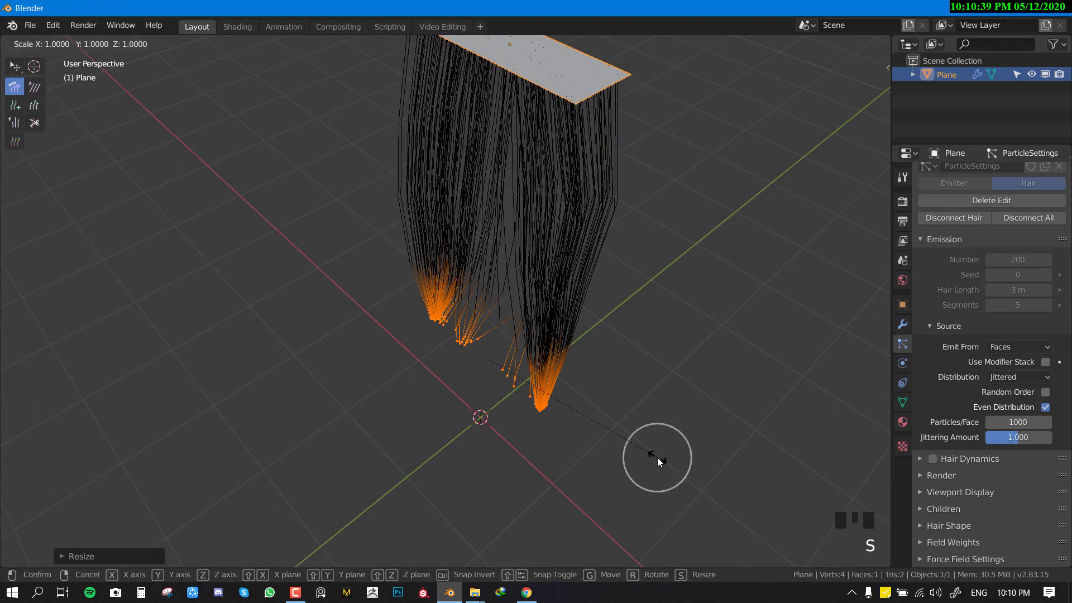
key(y)
click(558, 369)
key(s)
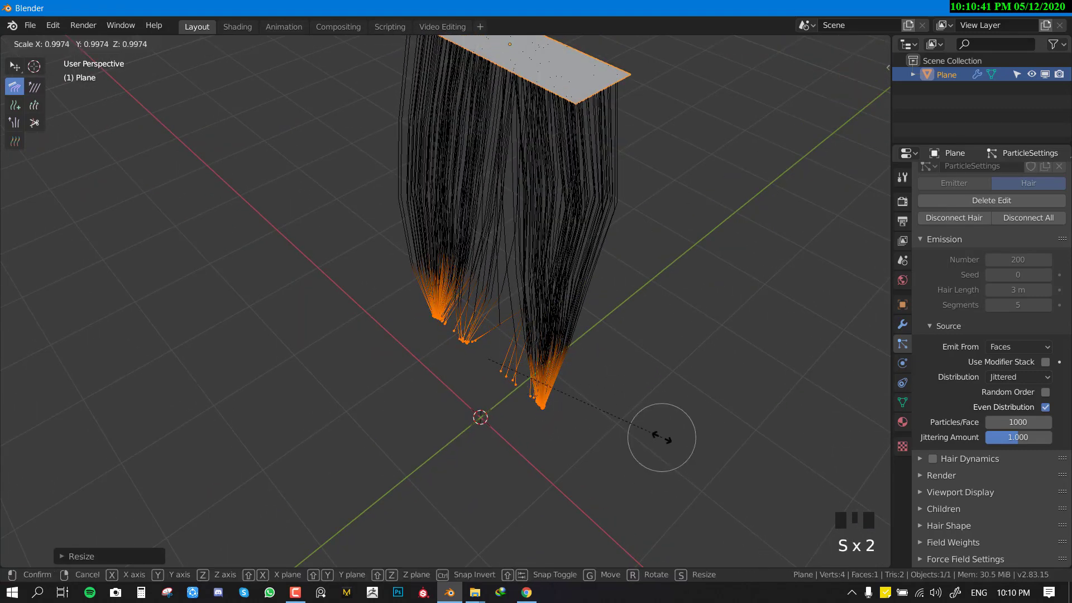
key(y)
click(562, 335)
key(KP_1)
Step: Return the hair plane to Object Mode and deselect everything
key(ctrl+Tab)
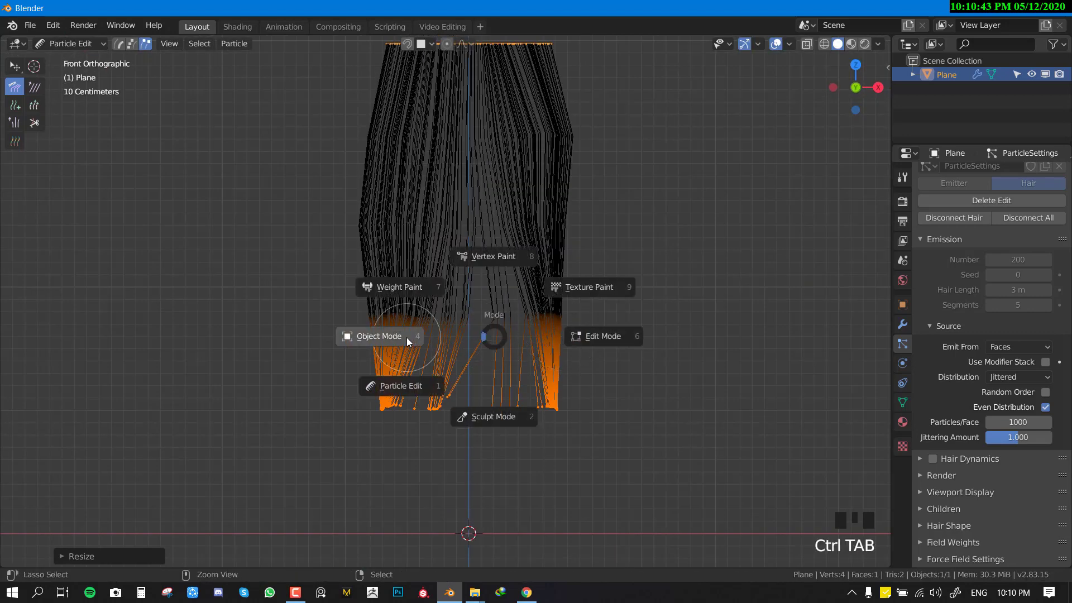
click(406, 337)
key(alt+a)
middle_drag(431, 336, 652, 369)
scroll(680, 370, up, 3)
Step: Save the scene as tut1.blend in the Projects folder on the Desktop
key(ctrl+s)
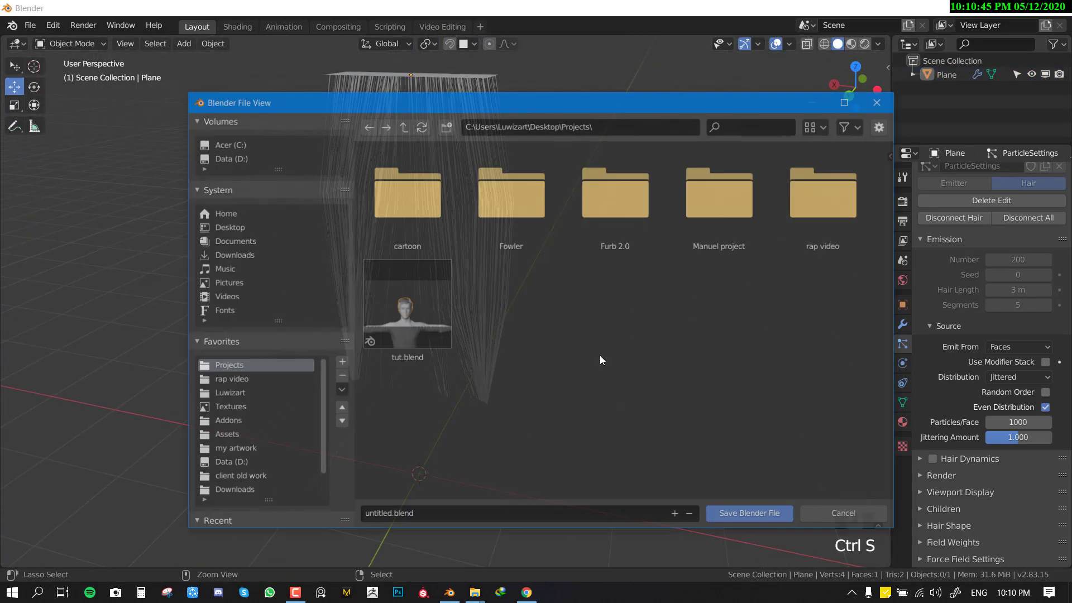
click(226, 228)
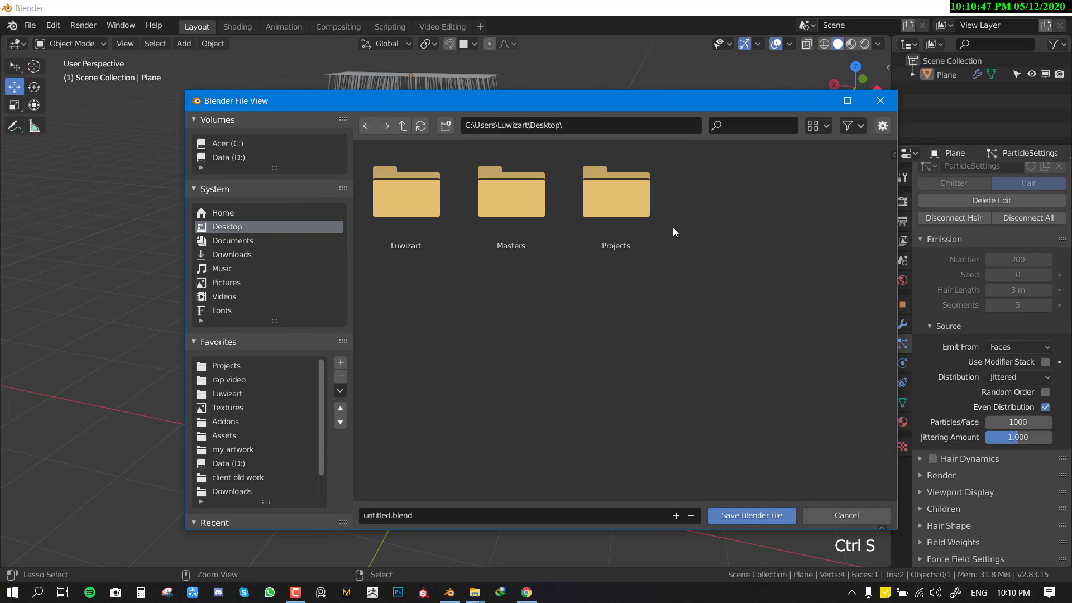
double_click(620, 230)
click(420, 336)
click(676, 515)
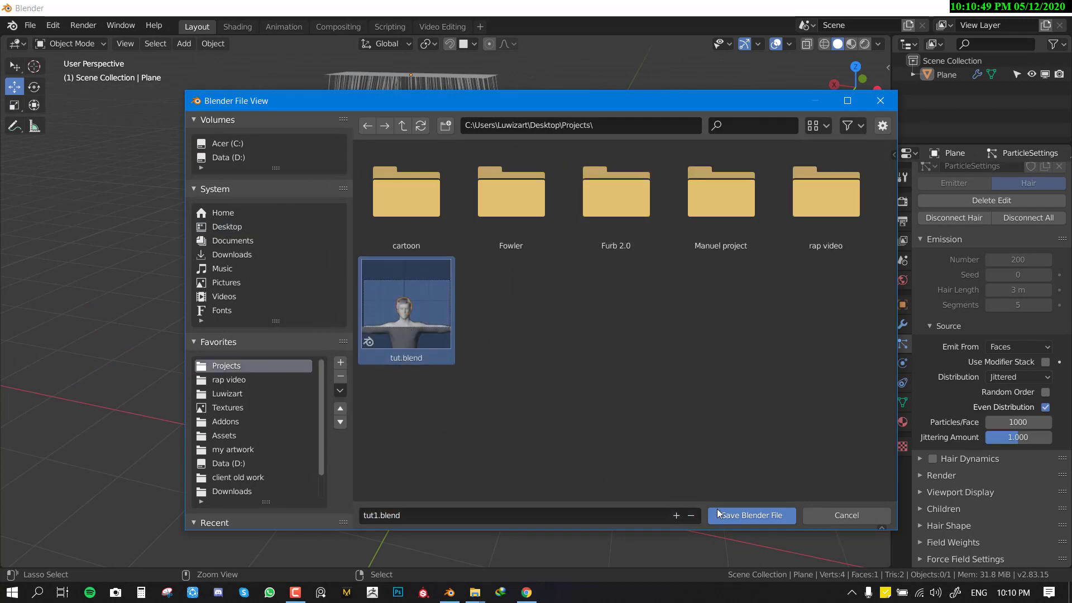
click(731, 514)
Step: Set the hair particles' viewport display strand steps to 5
middle_drag(735, 510, 581, 396)
scroll(1013, 511, down, 3)
click(967, 441)
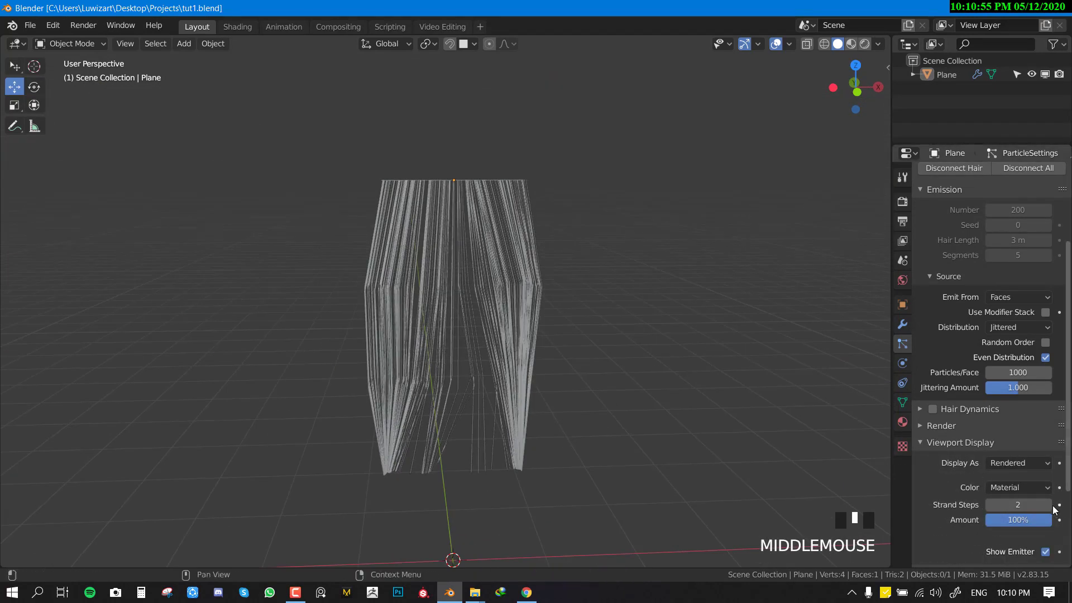
click(1046, 505)
click(1047, 505)
click(1046, 505)
key(KP_1)
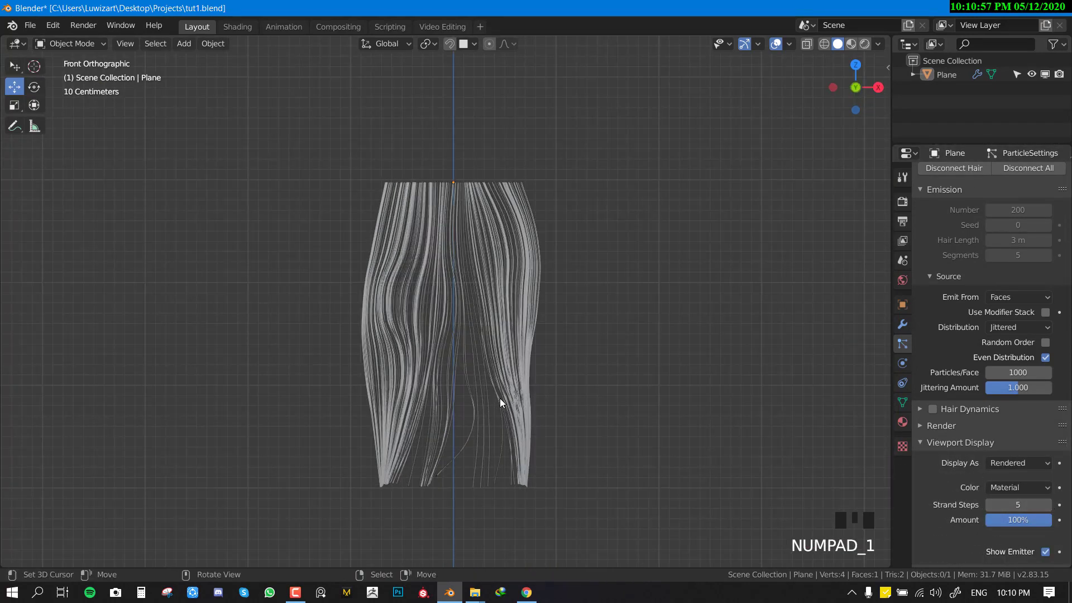
Step: Check the smoothed hair strip from the front and save the current file
mouse_move(427, 380)
middle_down()
mouse_move(663, 400)
mouse_move(431, 379)
middle_up()
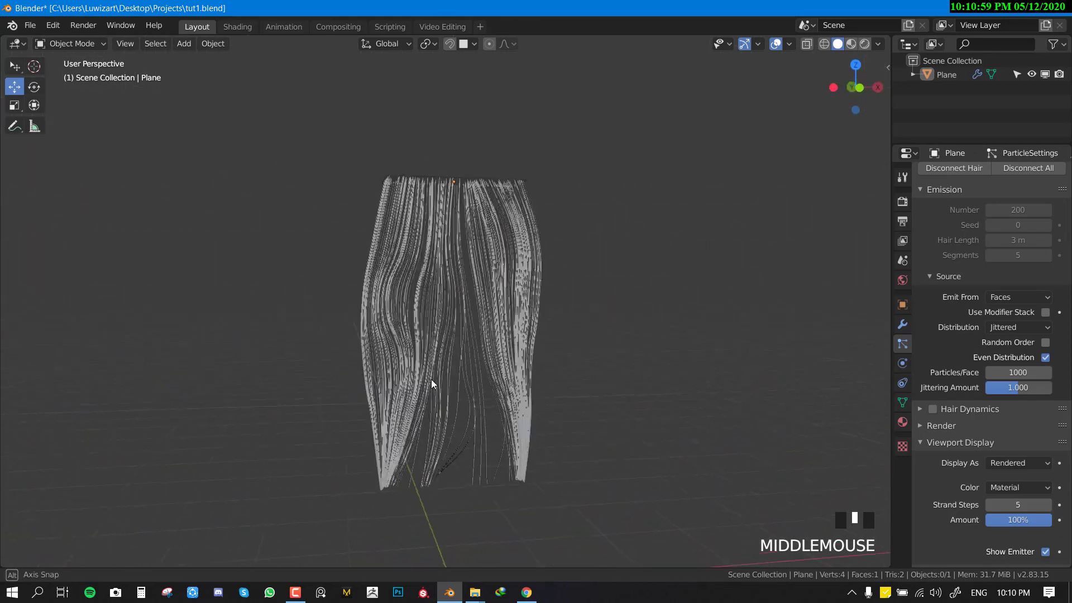
key(KP_1)
scroll(484, 368, up, 3)
scroll(487, 366, down, 4)
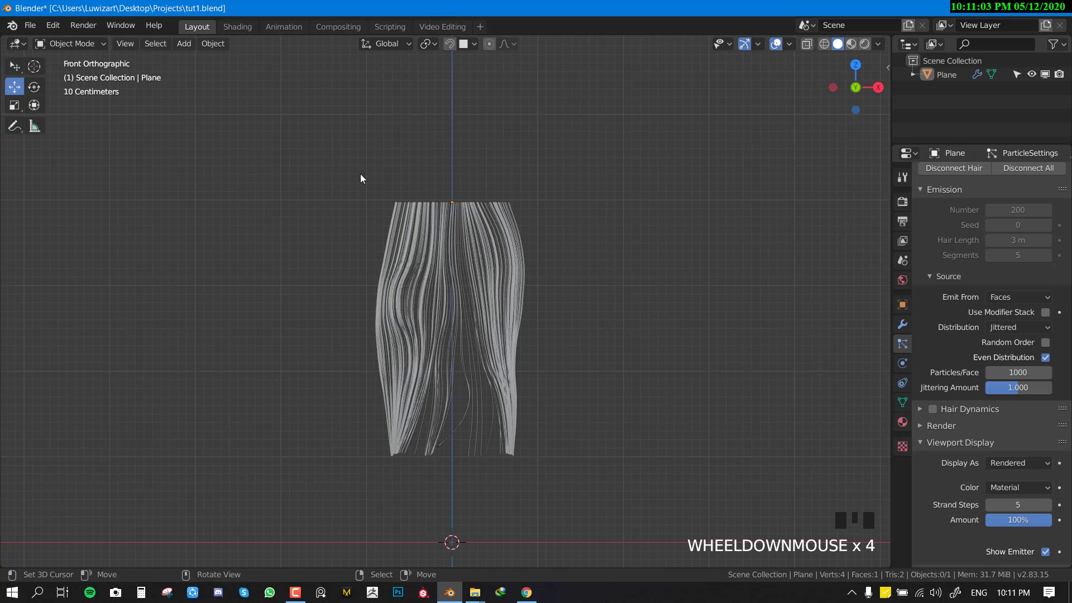
key(ctrl+s)
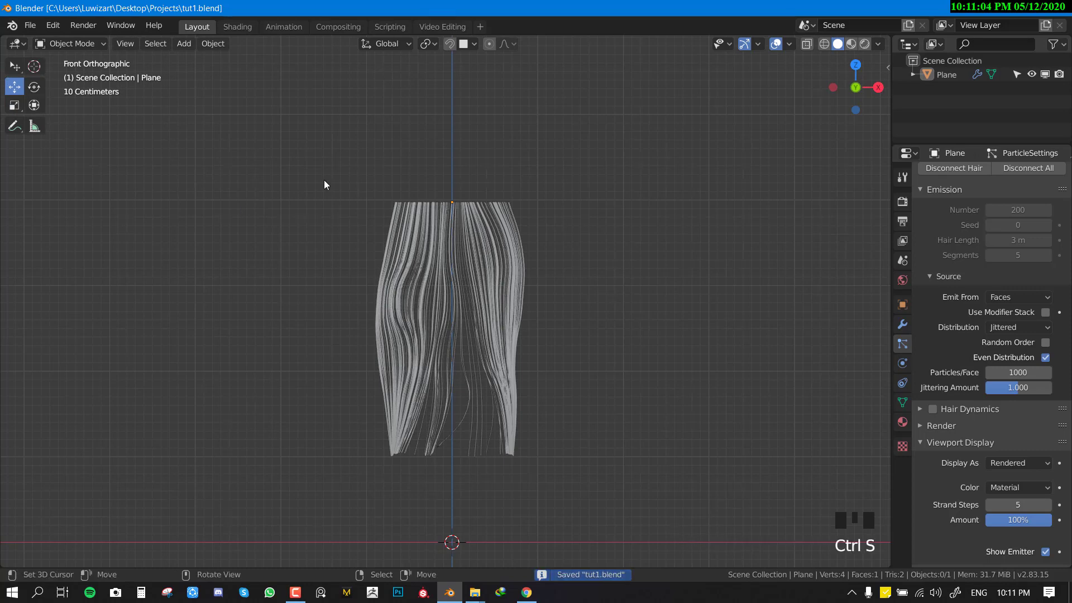
Step: Open the recent file tut.blend and examine the character's hair cards from the front and back
click(12, 26)
click(45, 39)
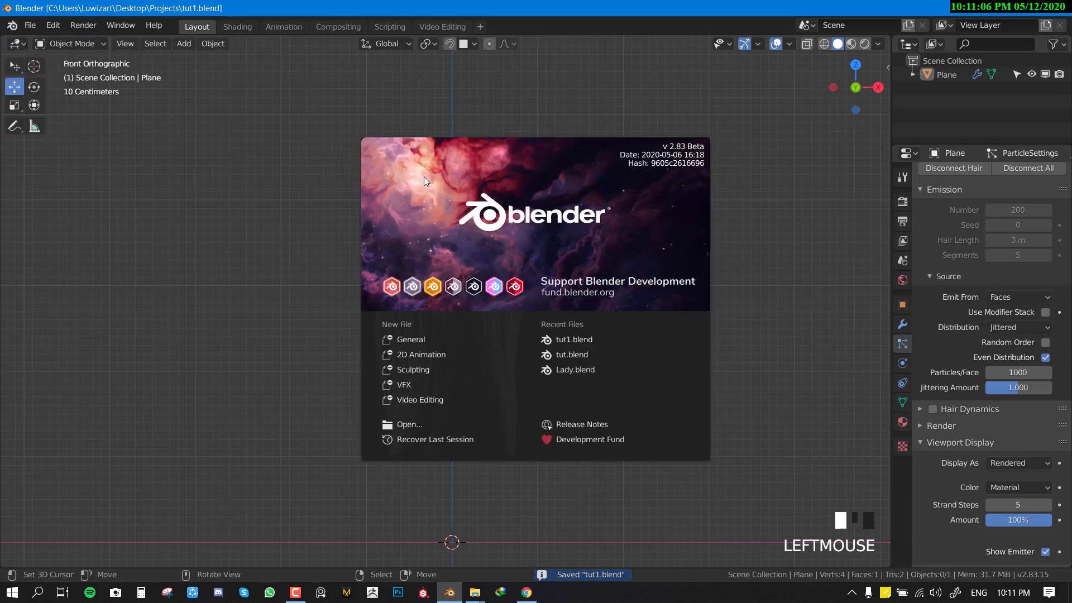
click(585, 355)
middle_drag(585, 352, 547, 323)
key(alt+a)
key(KP_1)
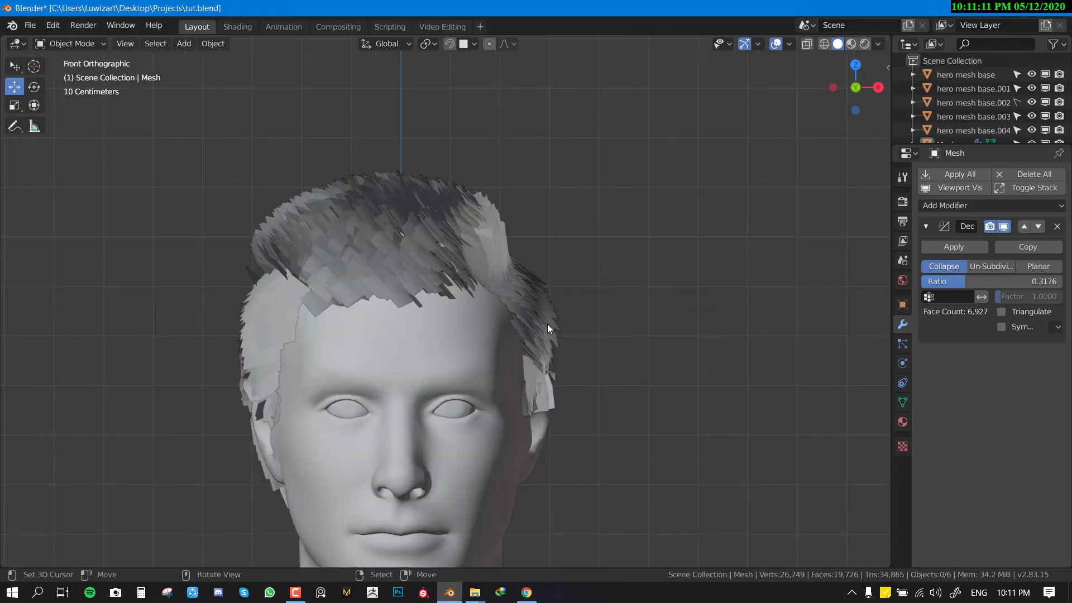
scroll(547, 323, down, 4)
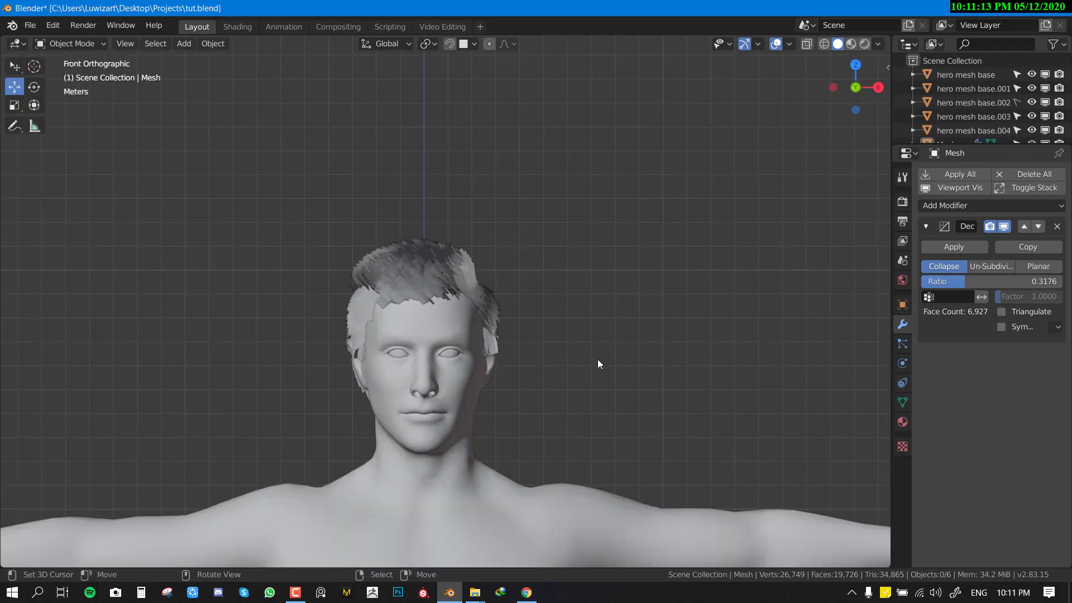
middle_drag(598, 363, 551, 363)
scroll(628, 391, up, 5)
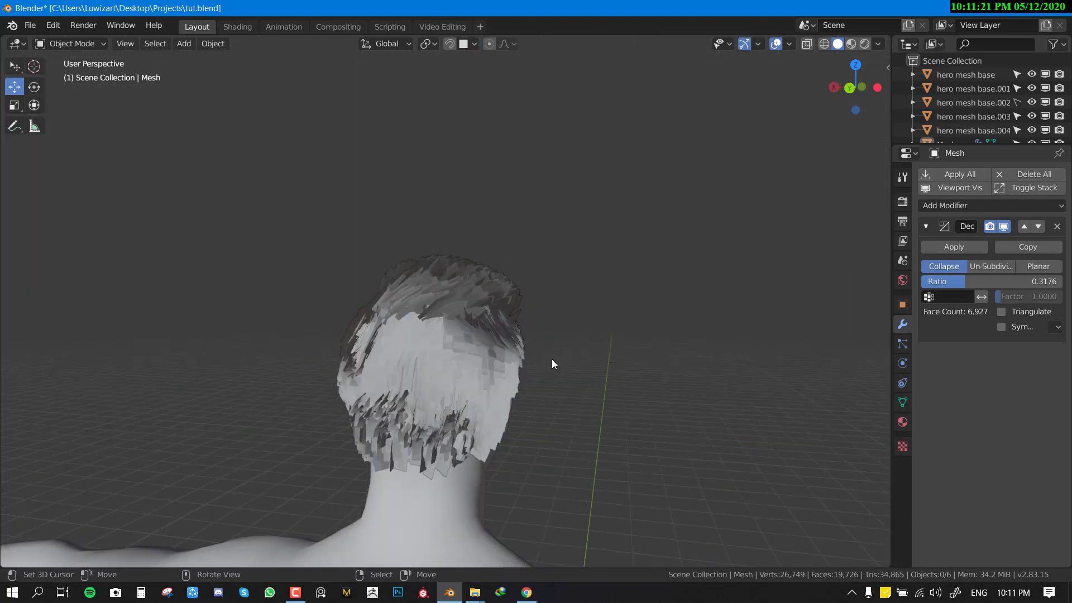
Step: Reopen the recent file tut1.blend without saving the changes to tut.blend
click(17, 28)
click(31, 41)
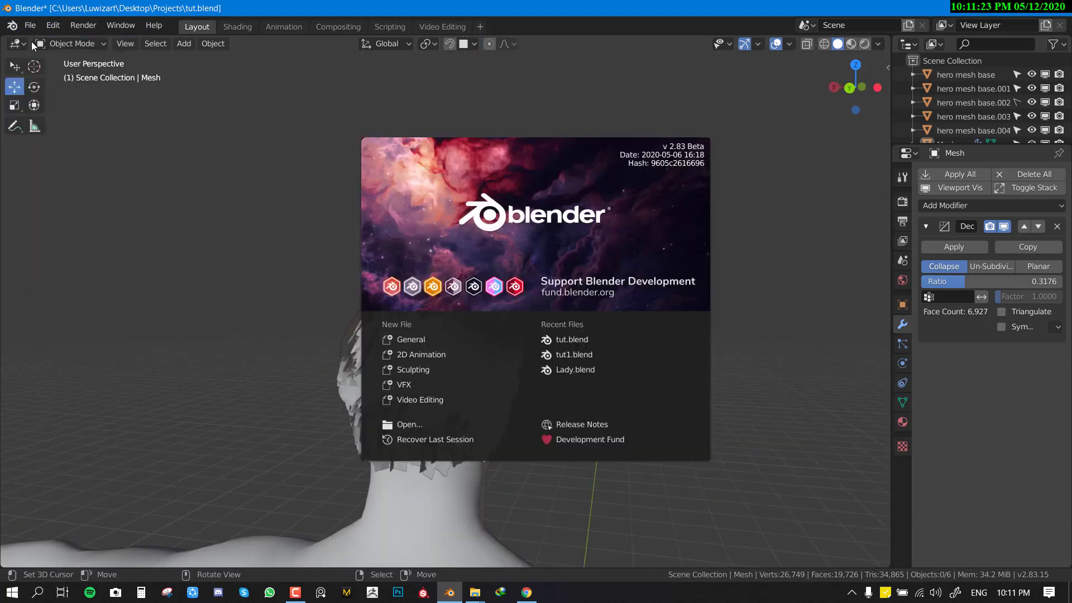
click(569, 354)
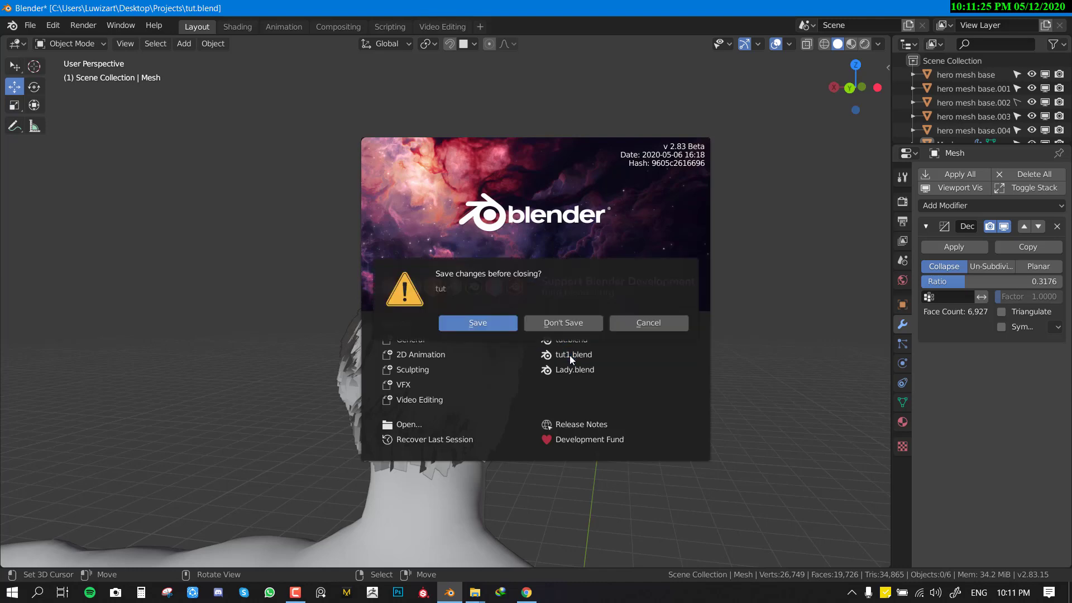
click(568, 327)
middle_drag(455, 307, 526, 307)
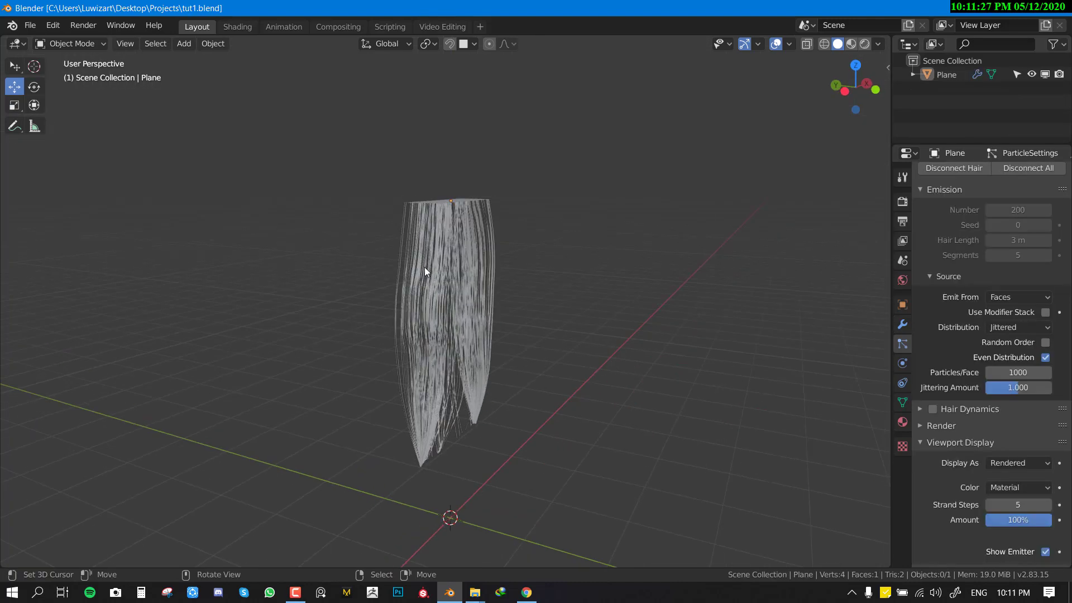
Step: Select the plane that emits the hair and show it from the front
key(KP_1)
middle_drag(402, 435, 581, 245)
click(444, 206)
key(KP_1)
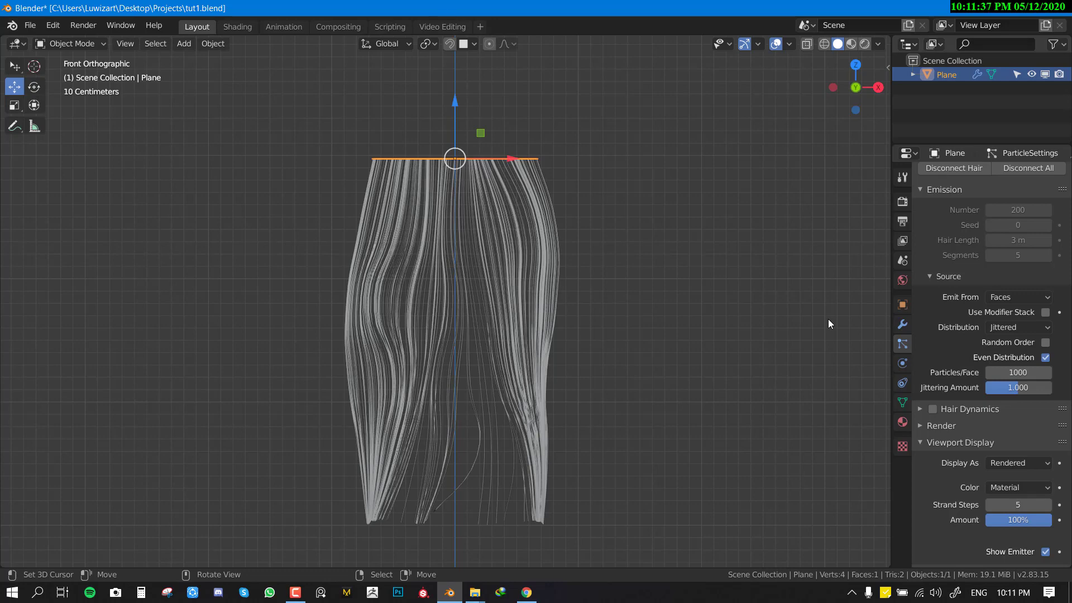
Step: Turn on Interpolated children for the hair particles and set their display amount to 12
middle_drag(829, 319, 616, 321)
scroll(615, 321, up, 2)
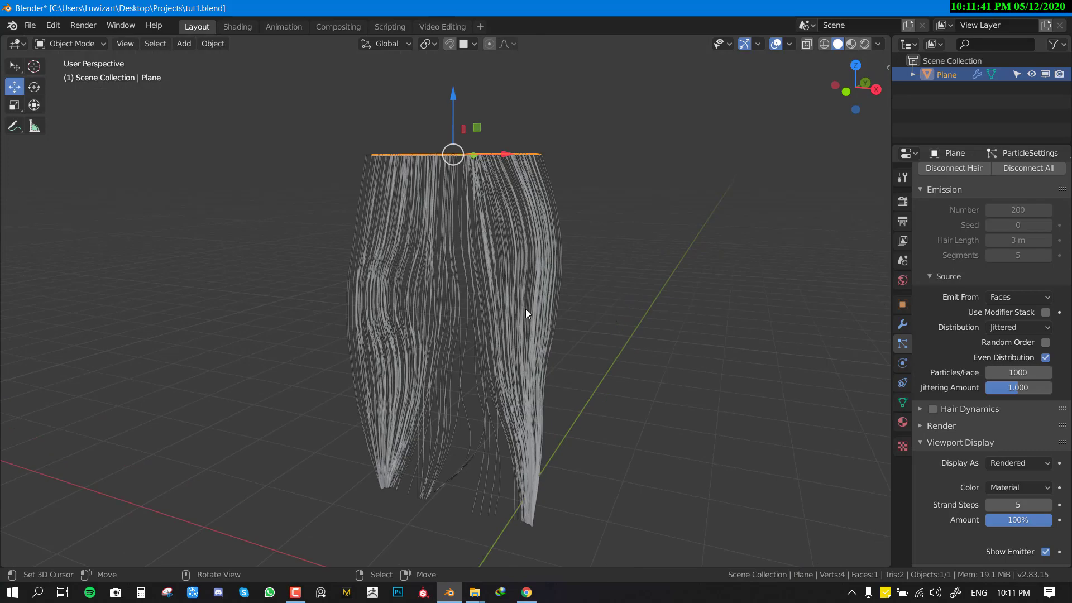
middle_drag(524, 309, 612, 318)
key(KP_1)
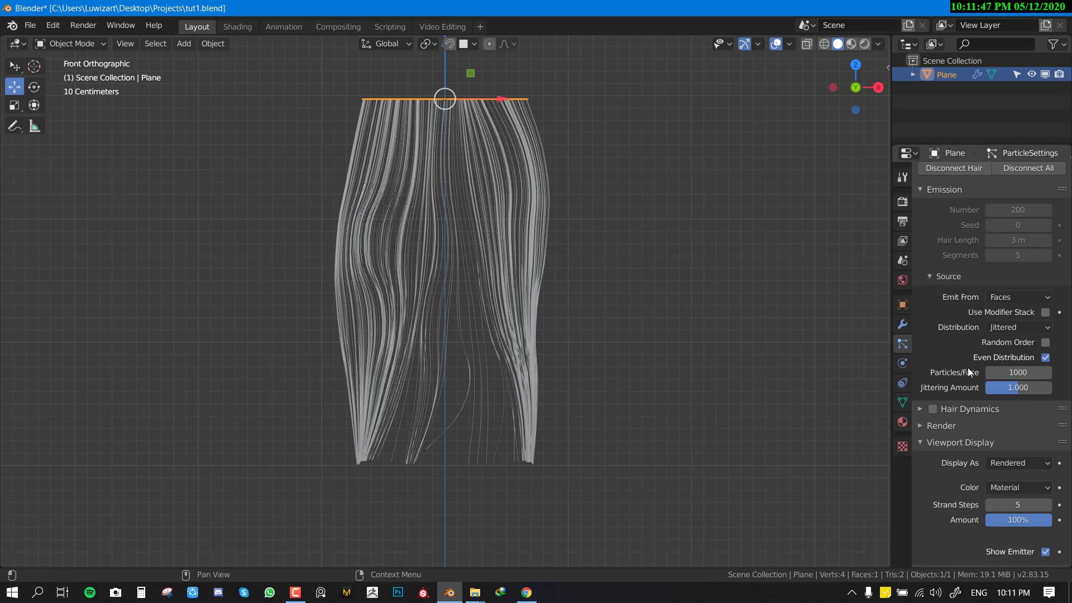
scroll(975, 374, down, 5)
click(950, 459)
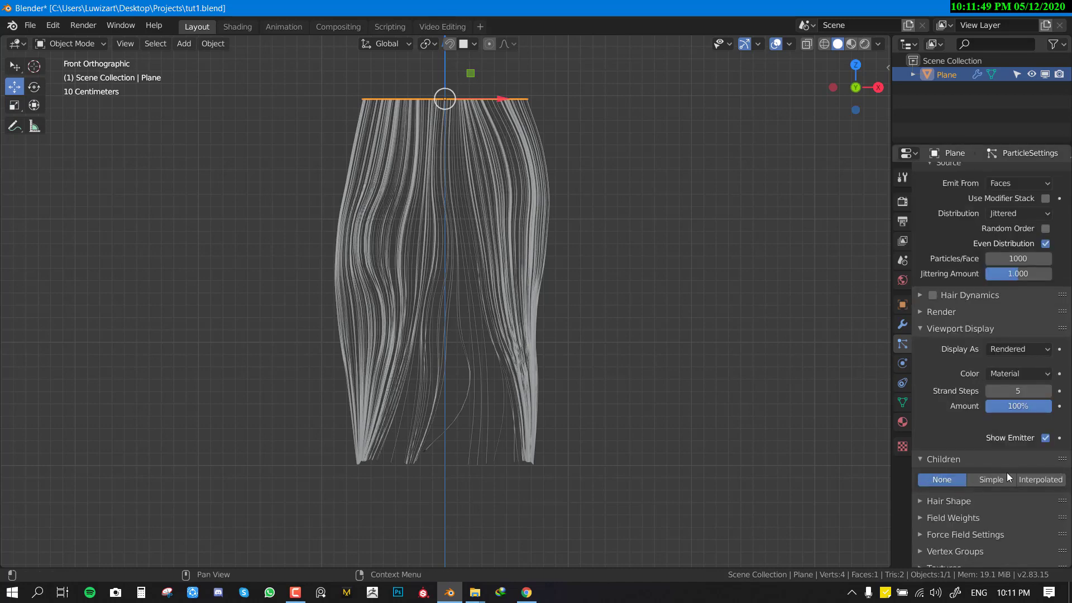
click(1031, 479)
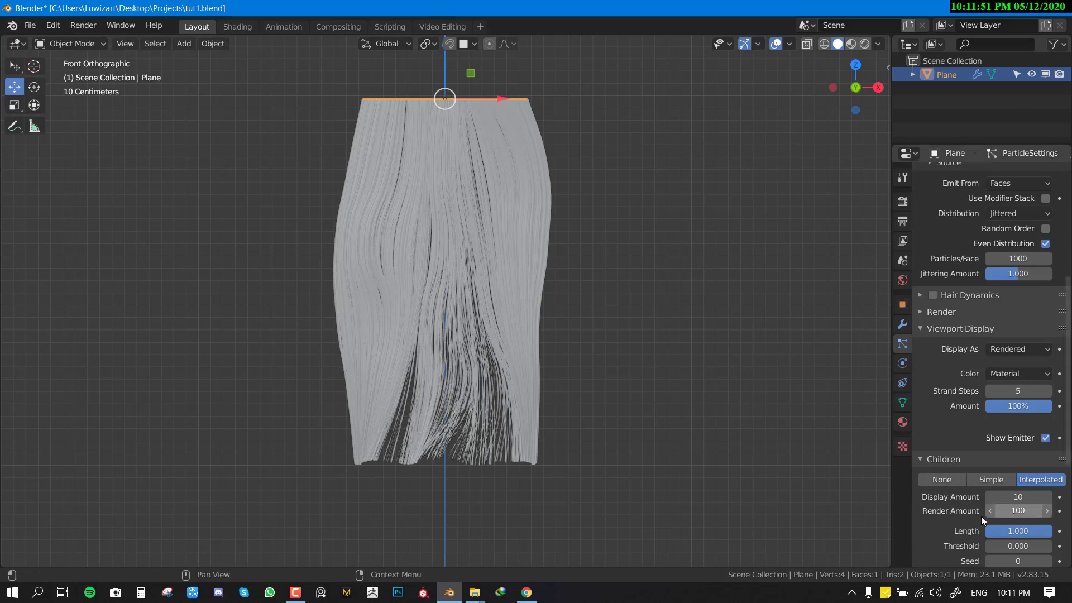
mouse_move(1019, 497)
mouse_down()
mouse_move(996, 497)
mouse_move(1023, 496)
mouse_up()
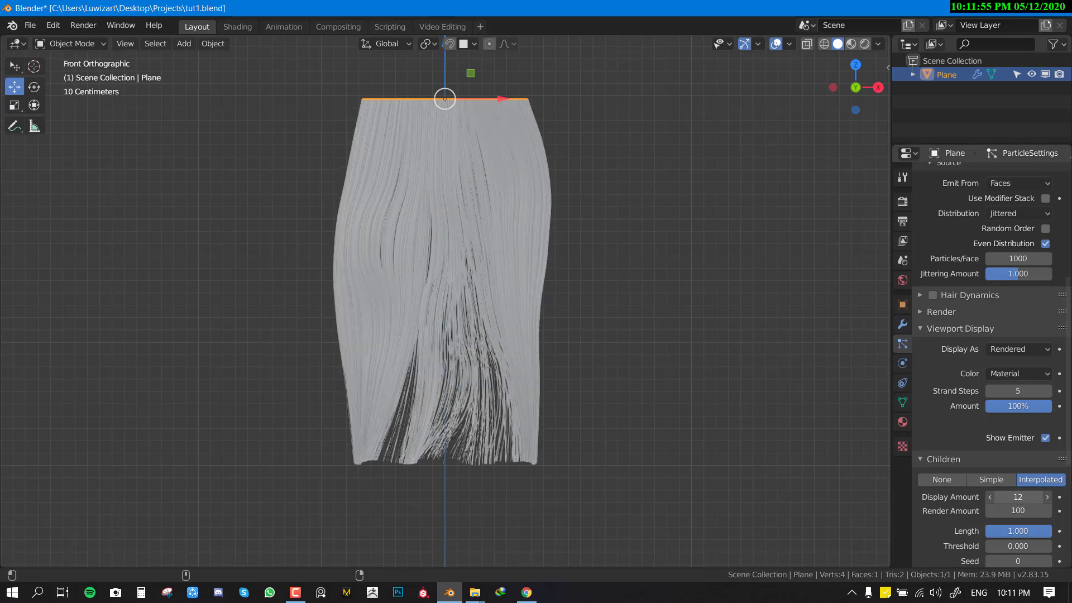
Step: Set the clump value of the child hairs to 1.000
scroll(1009, 540, down, 8)
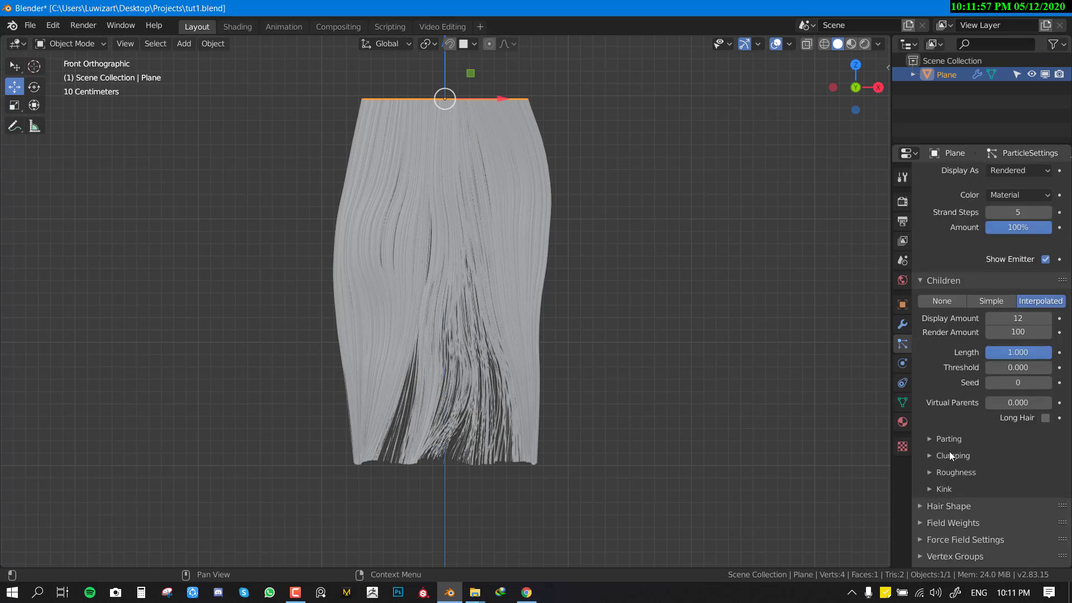
click(949, 455)
drag(1013, 490, 1048, 490)
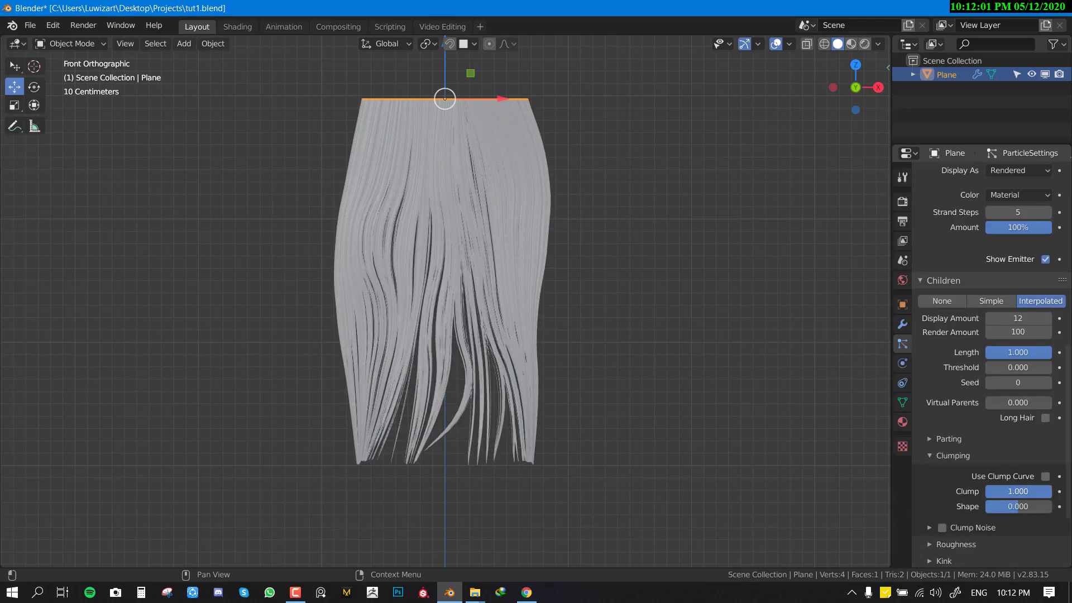
Step: Set the endpoint roughness of the child hairs to 0.026
scroll(1027, 517, down, 4)
click(952, 455)
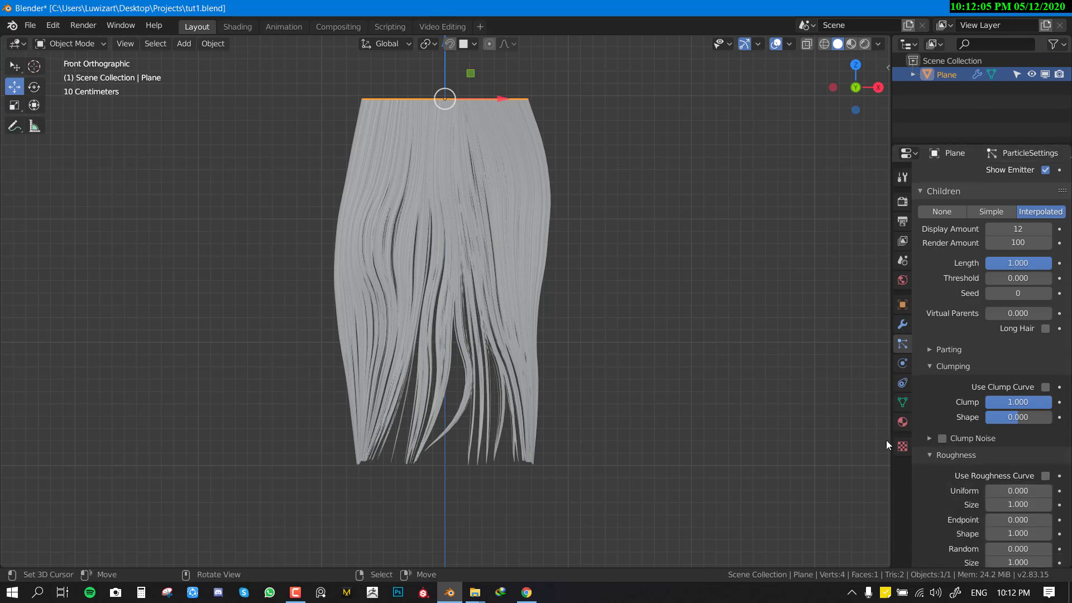
scroll(1016, 485, down, 5)
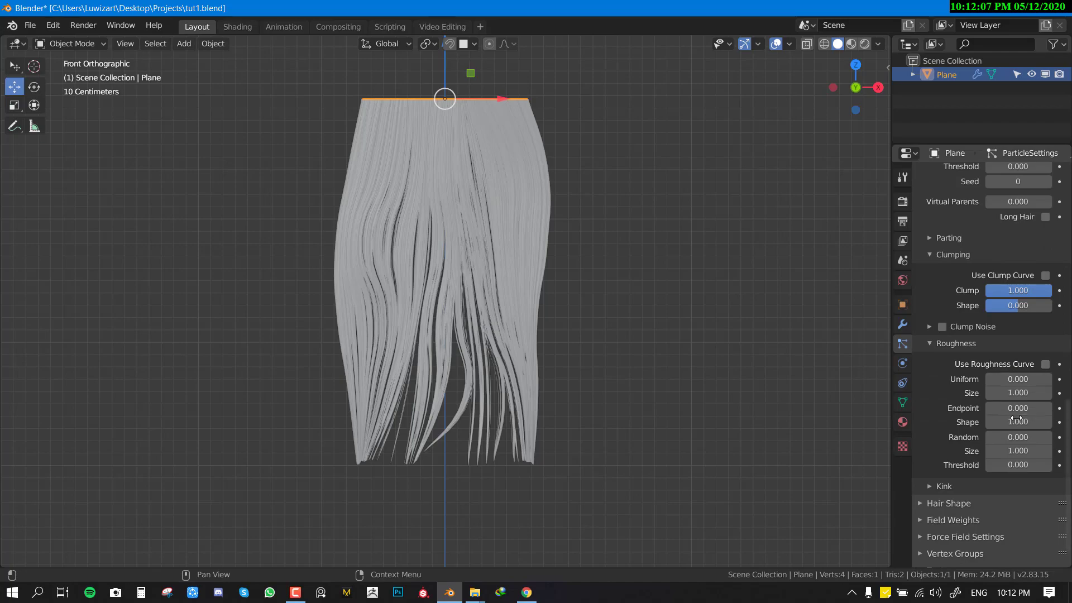
drag(1016, 408, 1023, 408)
scroll(535, 342, up, 4)
mouse_move(543, 336)
middle_down()
mouse_move(535, 341)
mouse_move(629, 350)
mouse_move(529, 353)
middle_up()
key(KP_1)
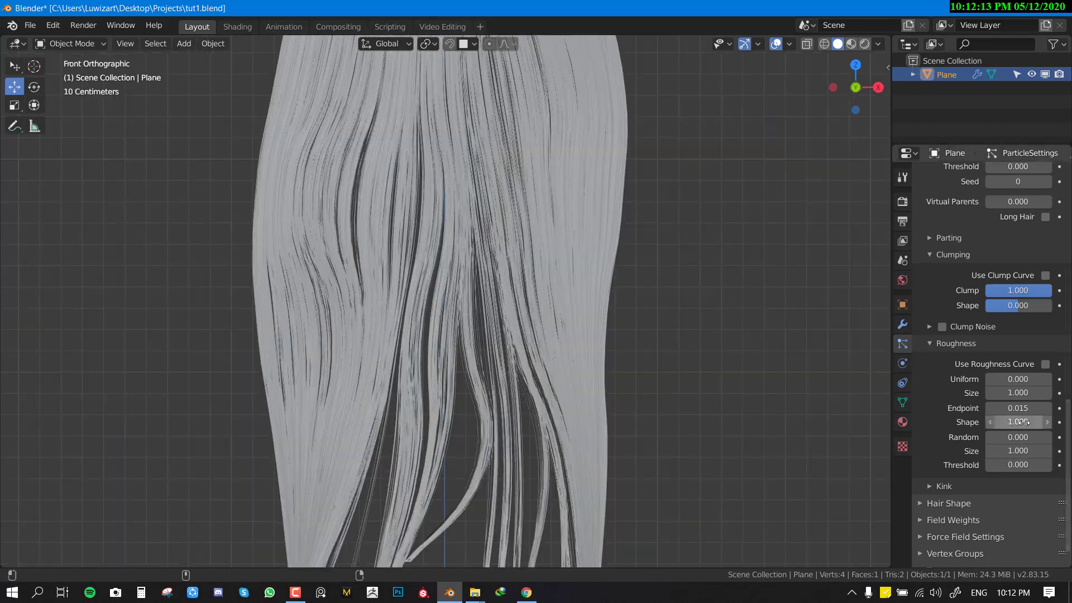
drag(1017, 408, 1024, 408)
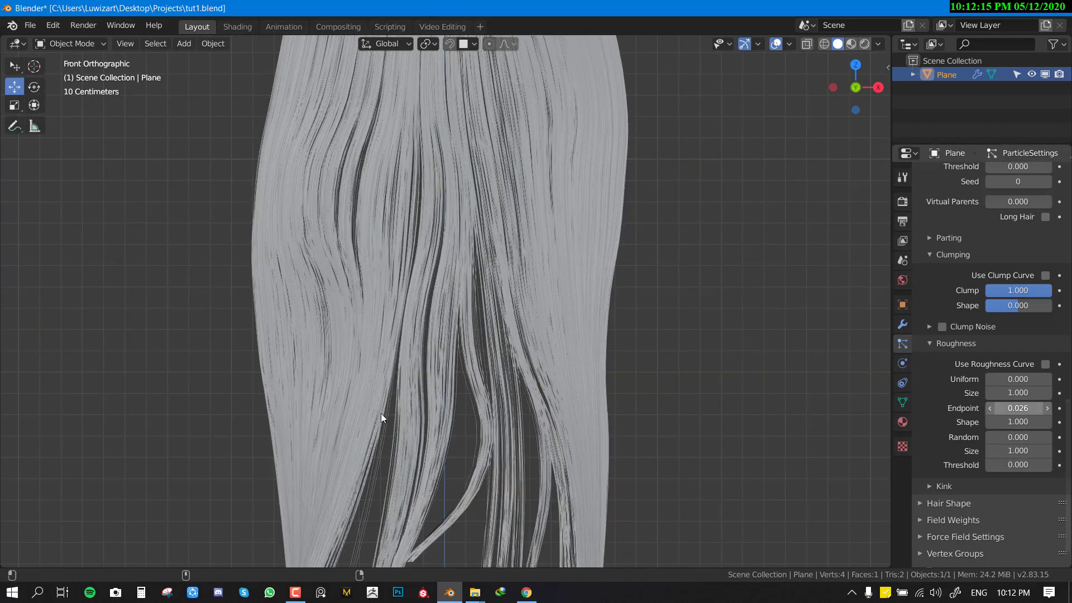
Step: Deselect the plane and examine the roughened strands from the front down to their lower ends
middle_drag(381, 413, 327, 427)
key(alt+a)
scroll(327, 427, down, 4)
key(KP_1)
scroll(364, 414, up, 4)
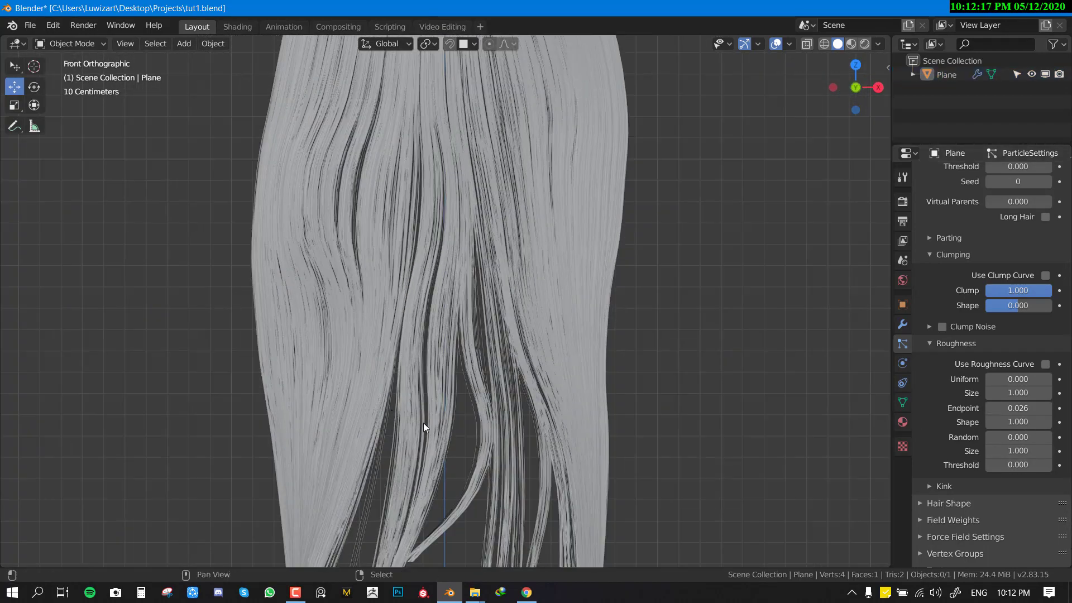
shift+middle_drag(423, 423, 444, 347)
scroll(390, 307, down, 3)
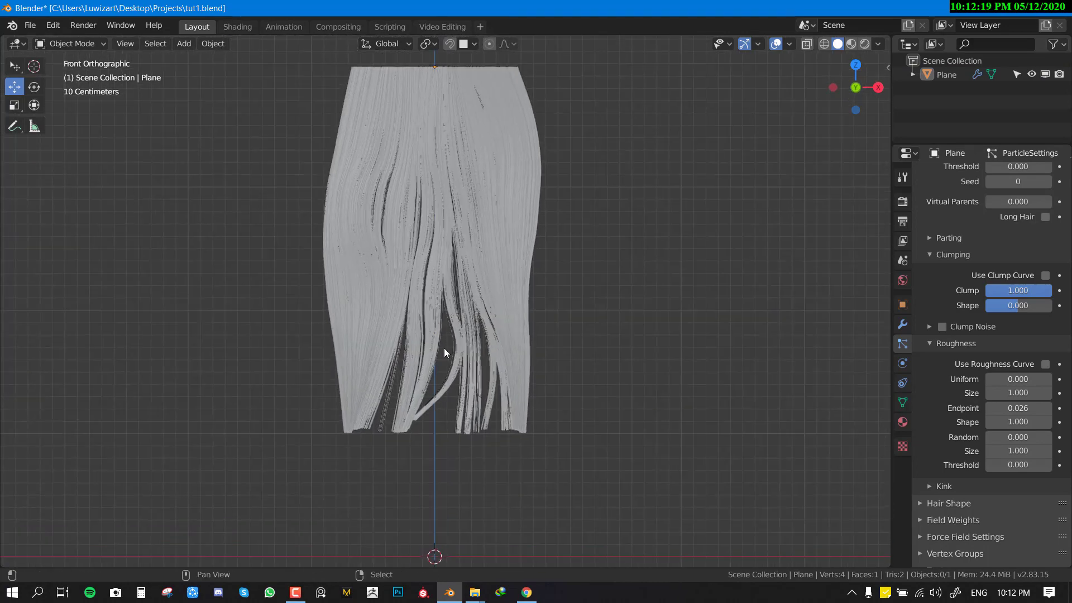
Step: Set the child hairs' random roughness to 0.076 with a threshold of 0.686
scroll(444, 348, up, 2)
drag(1021, 438, 1059, 467)
scroll(480, 380, down, 4)
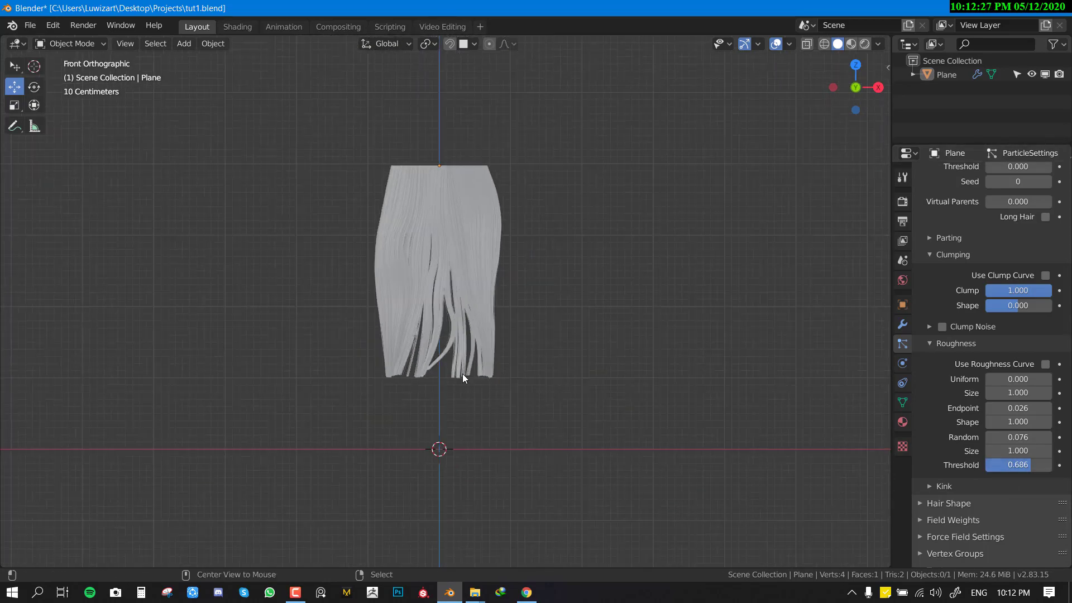
scroll(490, 354, up, 3)
scroll(494, 349, down, 3)
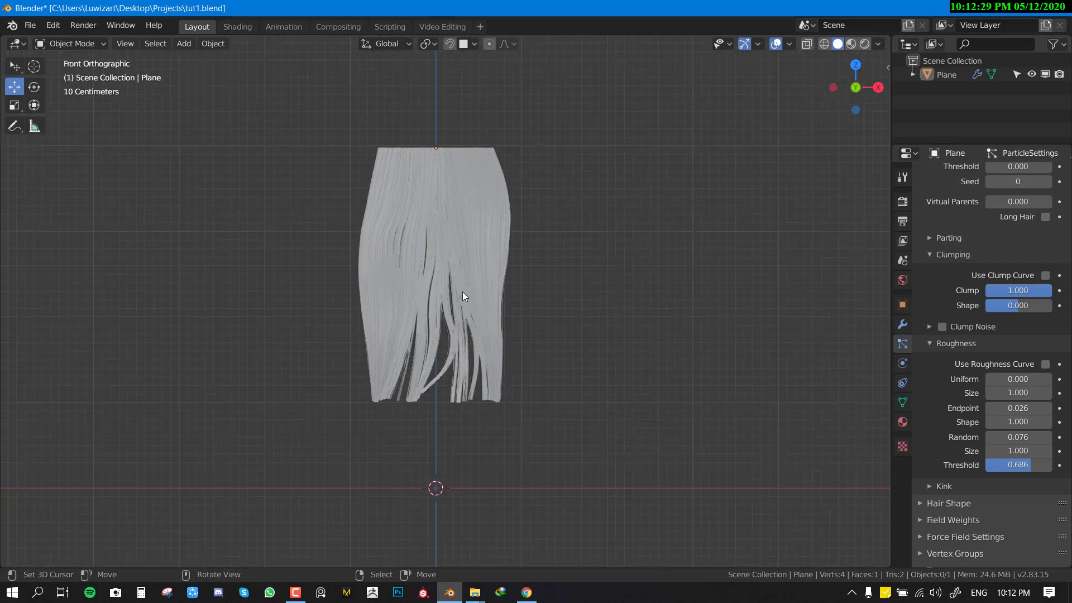
Step: Enter Particle Edit mode on the plane, display the child hairs, and deselect all strands in Path select mode
key(ctrl+Tab)
click(337, 301)
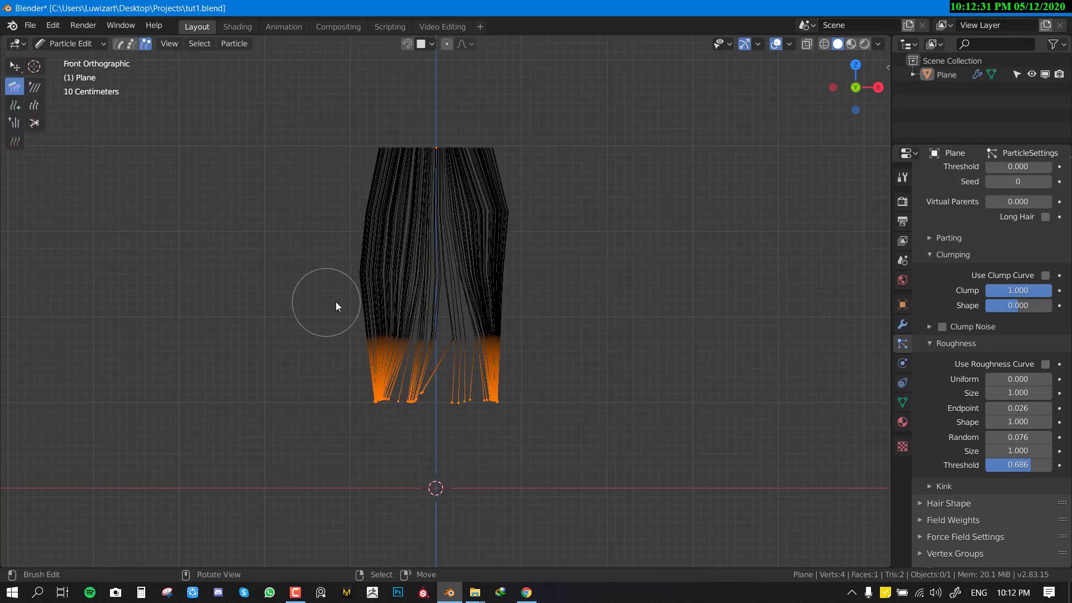
key(q)
click(584, 326)
scroll(582, 326, up, 3)
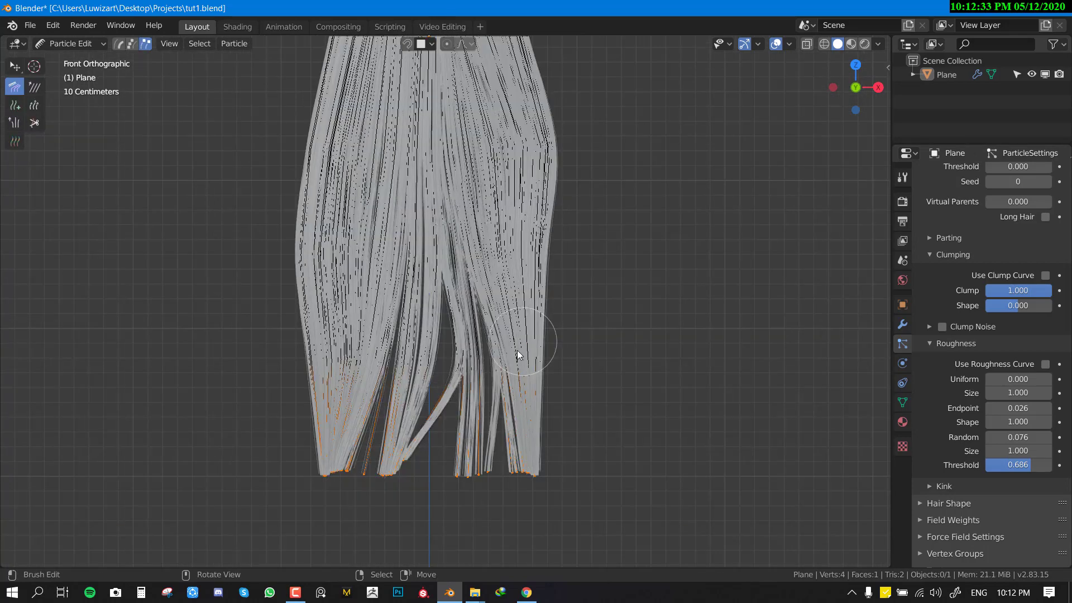
shift+middle_drag(552, 399, 581, 304)
scroll(584, 301, up, 2)
key(alt+a)
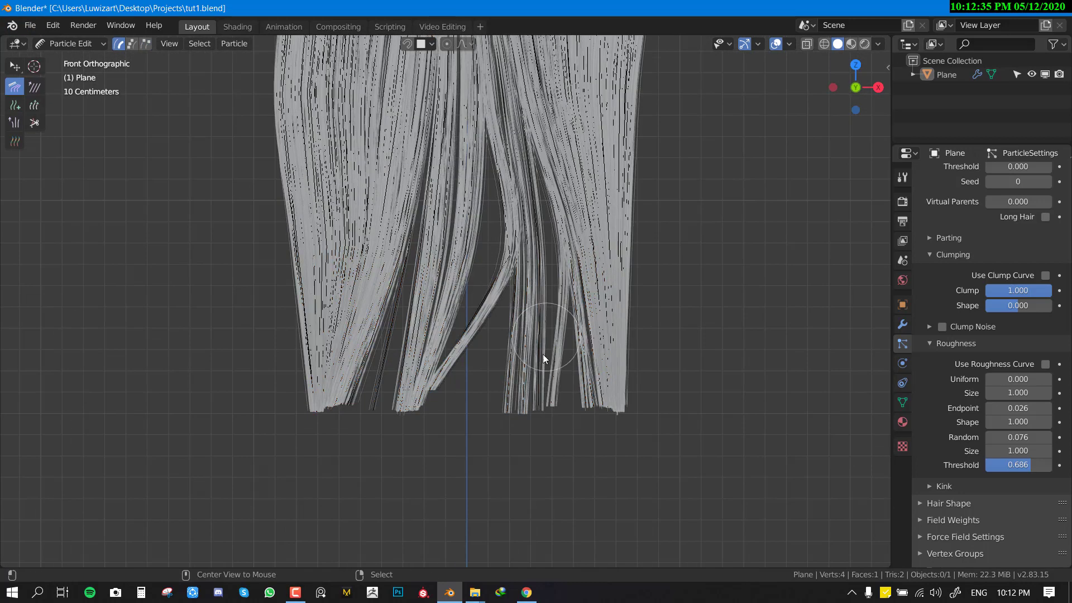
Step: Comb the lower ends of the hair strip together into several separate, pointed clumps
mouse_move(543, 354)
mouse_down()
mouse_move(529, 408)
mouse_move(506, 423)
mouse_move(522, 418)
mouse_up()
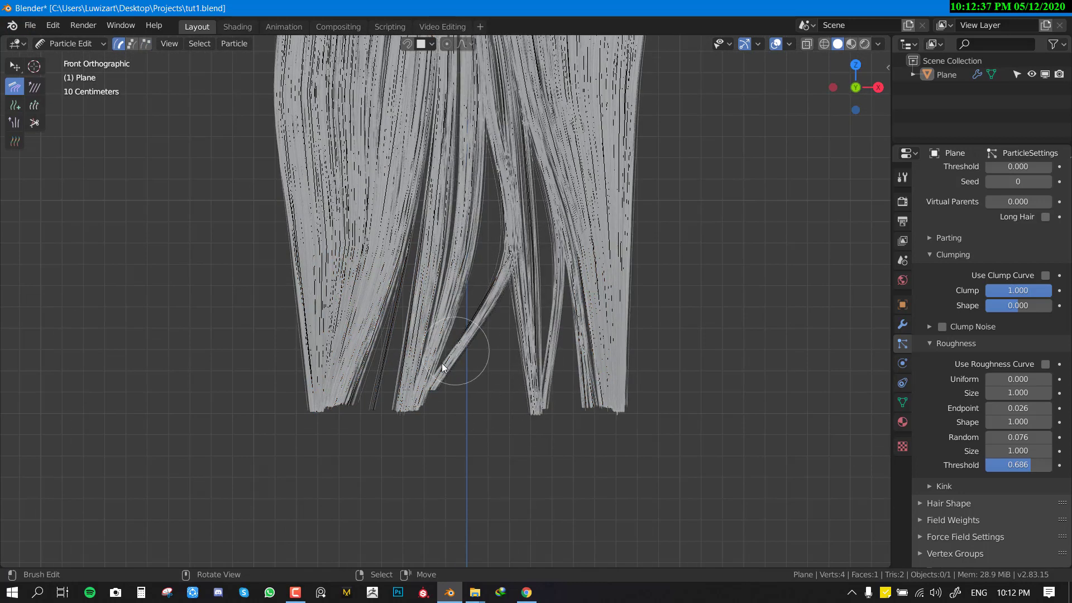
drag(441, 363, 410, 401)
drag(461, 331, 391, 387)
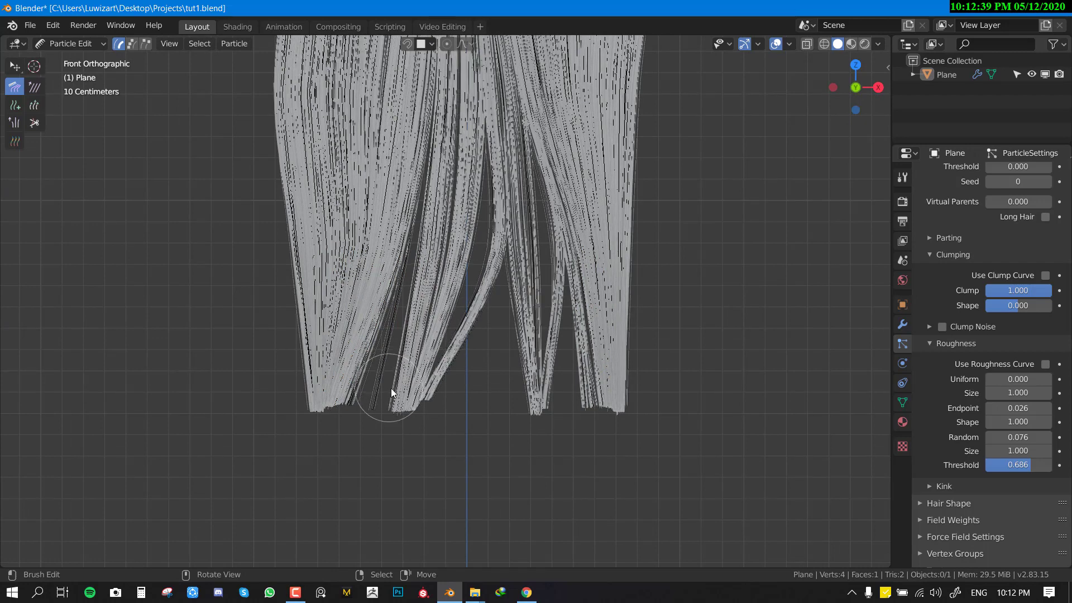
scroll(383, 363, down, 3)
scroll(352, 351, up, 1)
mouse_move(344, 358)
mouse_down()
mouse_move(329, 377)
mouse_move(249, 363)
mouse_move(311, 350)
mouse_move(465, 381)
mouse_move(528, 368)
mouse_move(556, 379)
mouse_move(549, 390)
mouse_move(561, 400)
mouse_up()
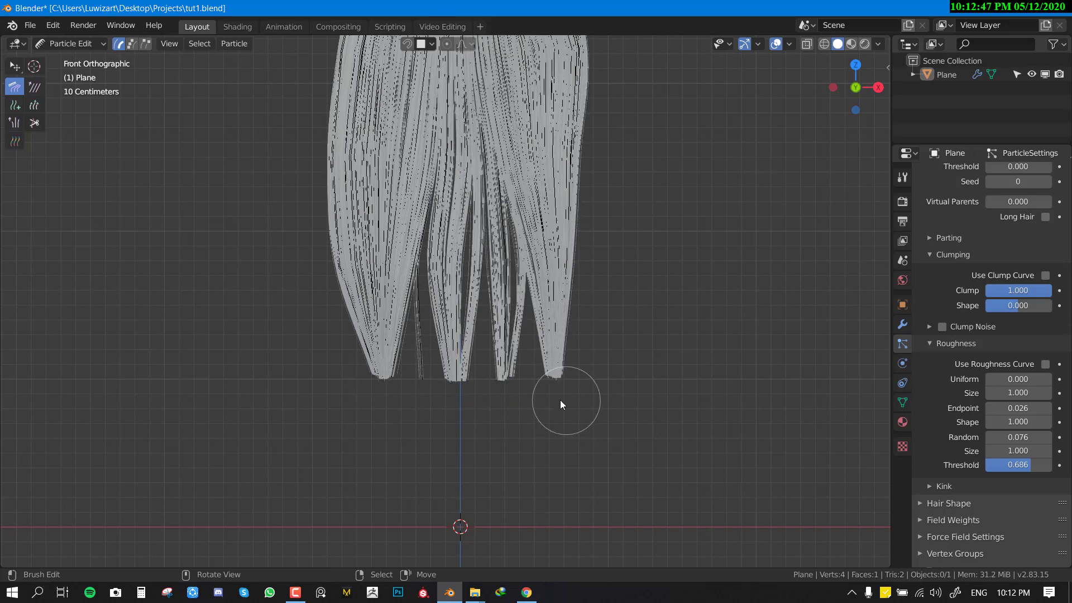
shift+middle_drag(578, 315, 574, 391)
drag(571, 363, 547, 434)
Step: Comb both outer edges of the hair strip inward into a wavier outline with a larger brush, and return to Object Mode
scroll(551, 259, down, 1)
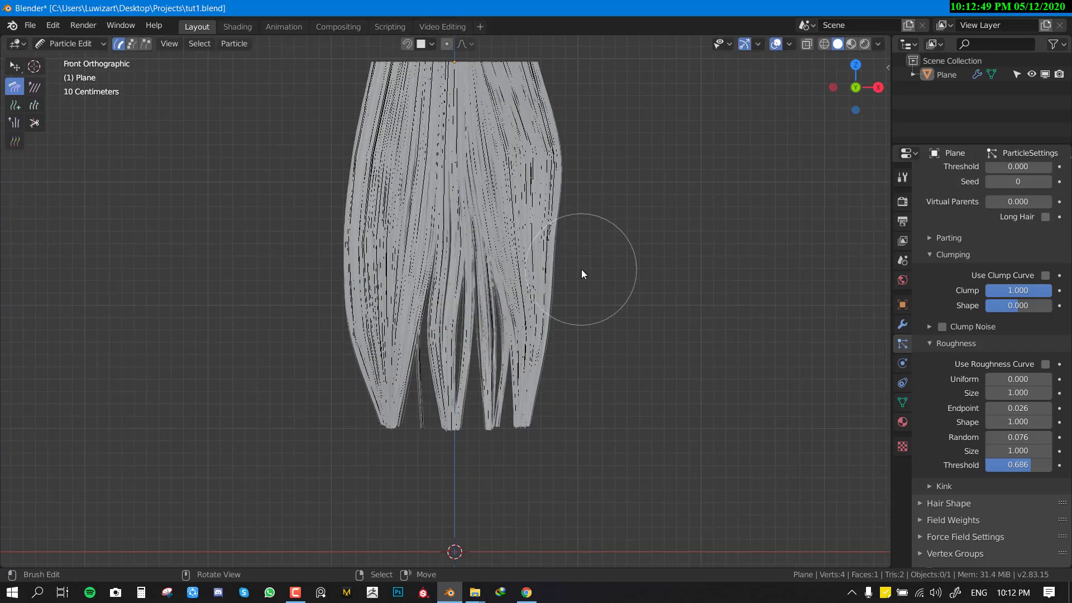
drag(569, 119, 559, 233)
mouse_move(565, 146)
mouse_down()
mouse_move(551, 358)
mouse_move(517, 433)
mouse_up()
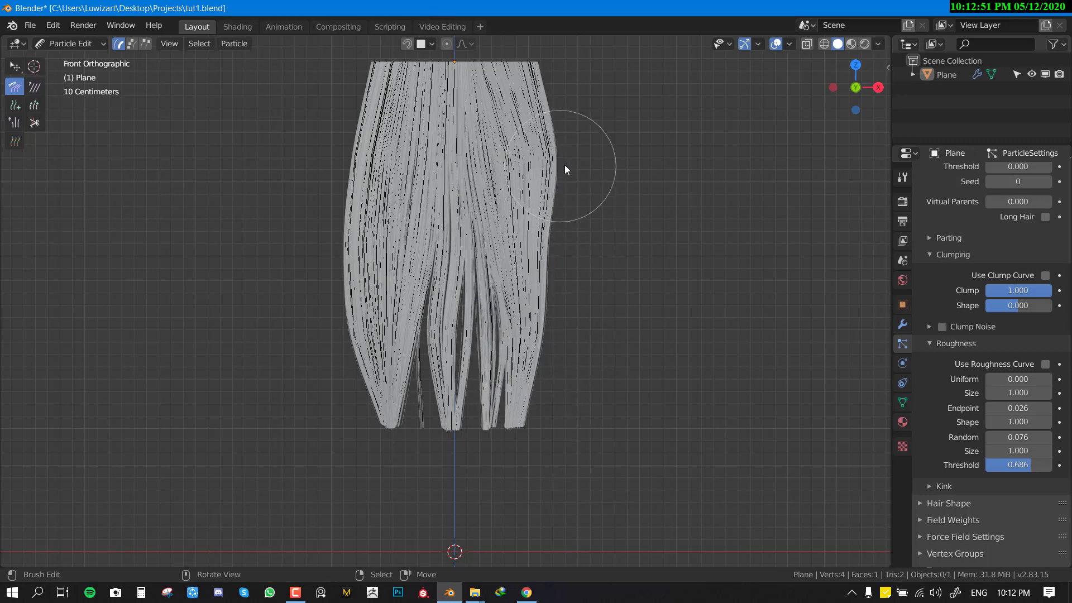
drag(560, 146, 537, 126)
drag(552, 167, 544, 183)
mouse_move(339, 228)
mouse_down()
mouse_move(351, 359)
mouse_move(372, 366)
mouse_up()
click(370, 294)
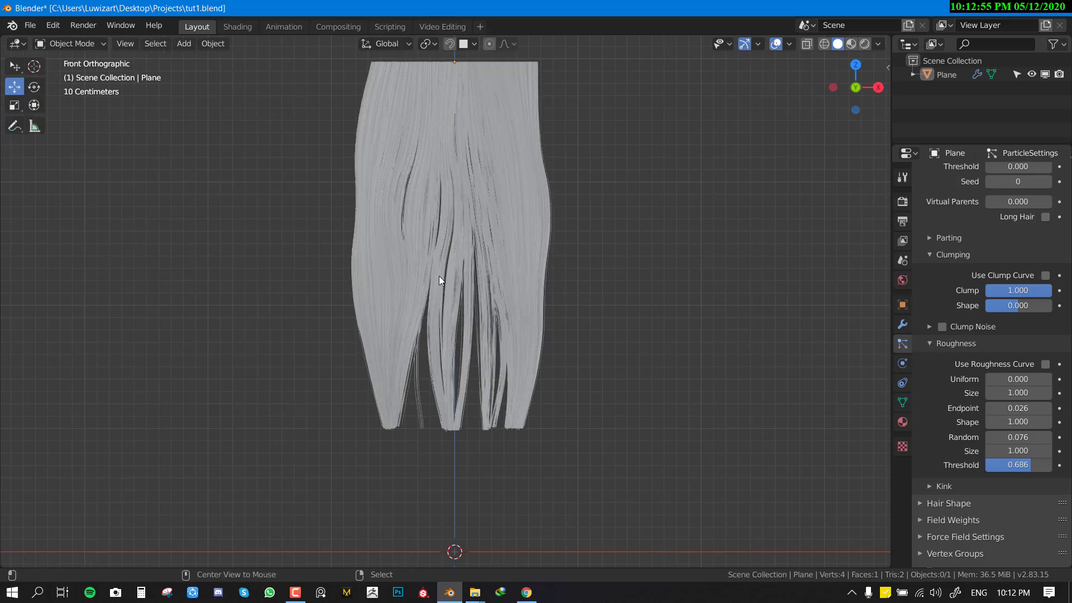
middle_drag(439, 276, 473, 302)
key(KP_1)
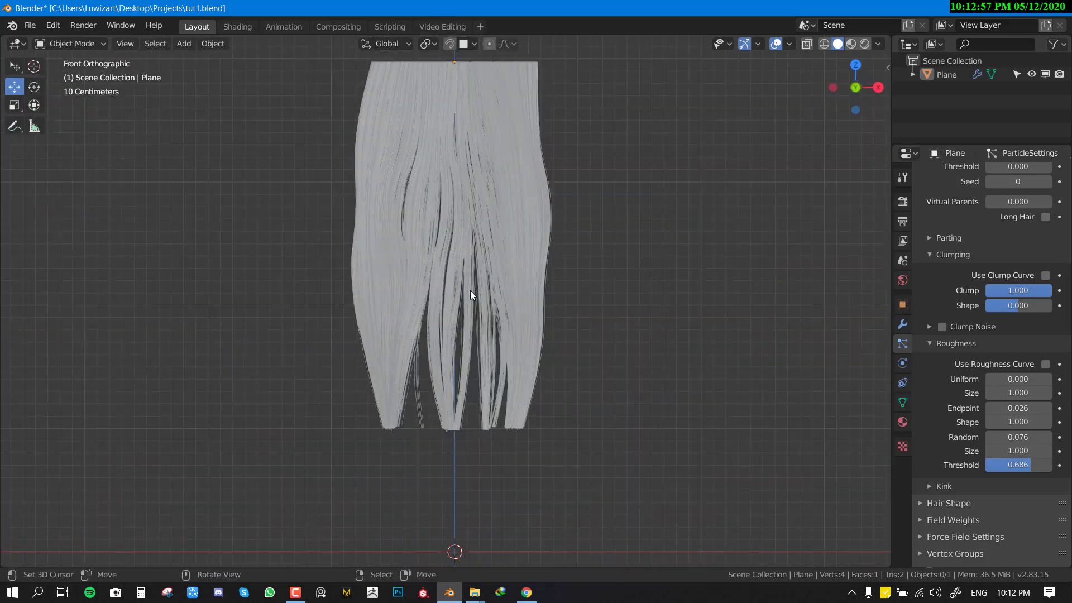
scroll(470, 290, up, 2)
shift+middle_drag(541, 225, 515, 306)
scroll(533, 303, down, 2)
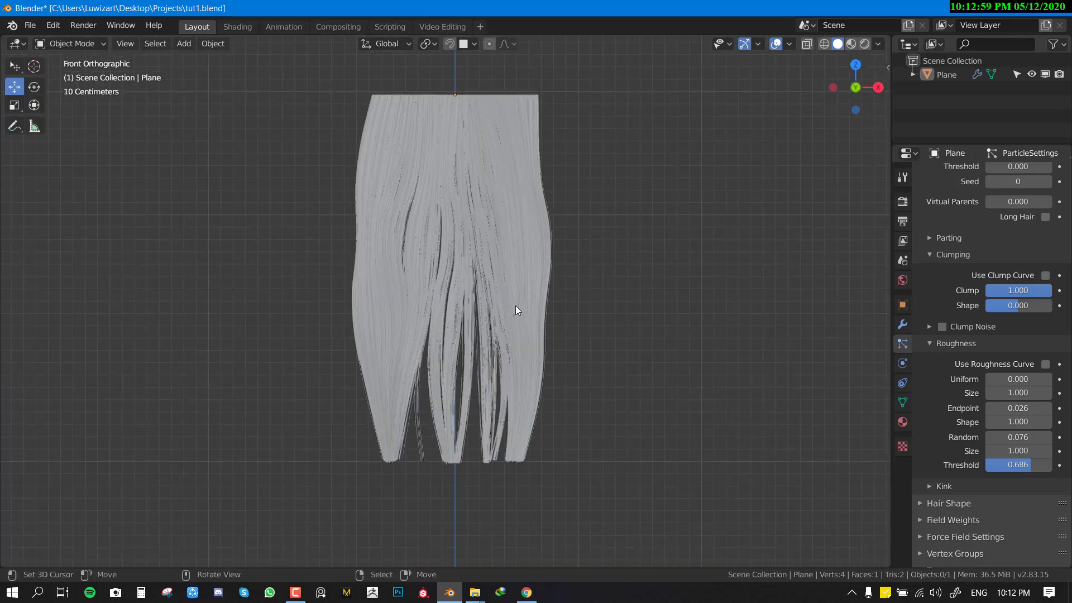
Step: Add a camera, raise it slightly, and set its lens type to Orthographic
click(212, 43)
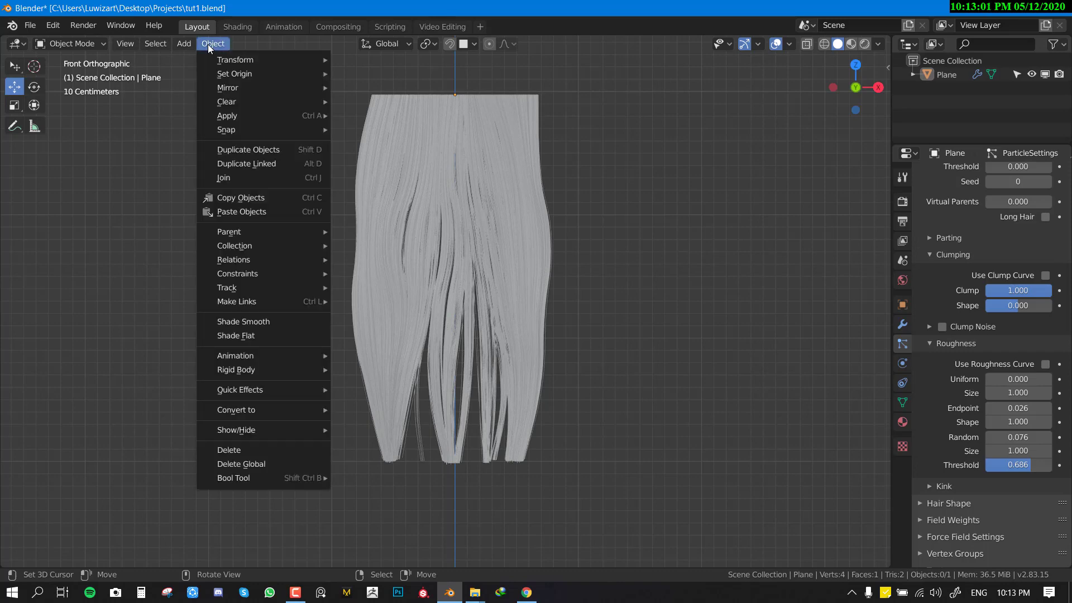
click(185, 45)
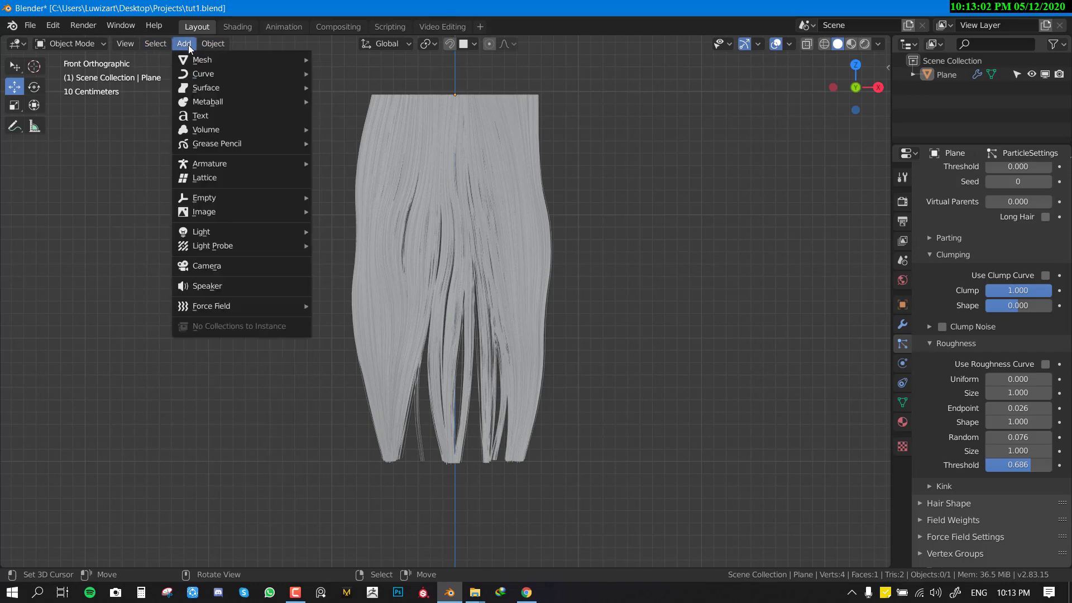
click(207, 266)
scroll(461, 350, down, 4)
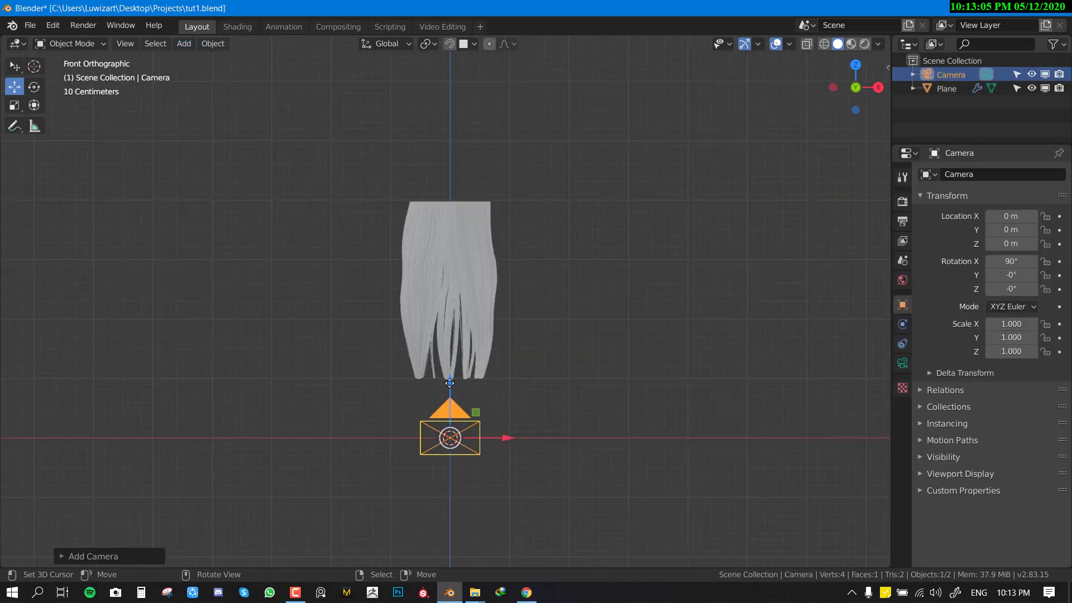
drag(449, 383, 450, 378)
click(902, 362)
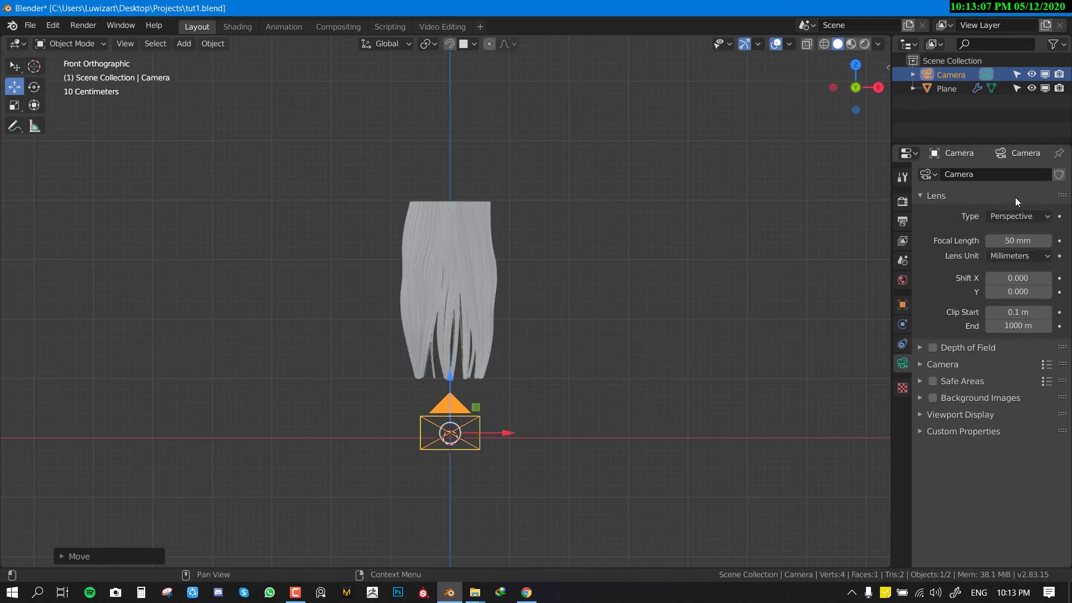
click(1017, 217)
key(Return)
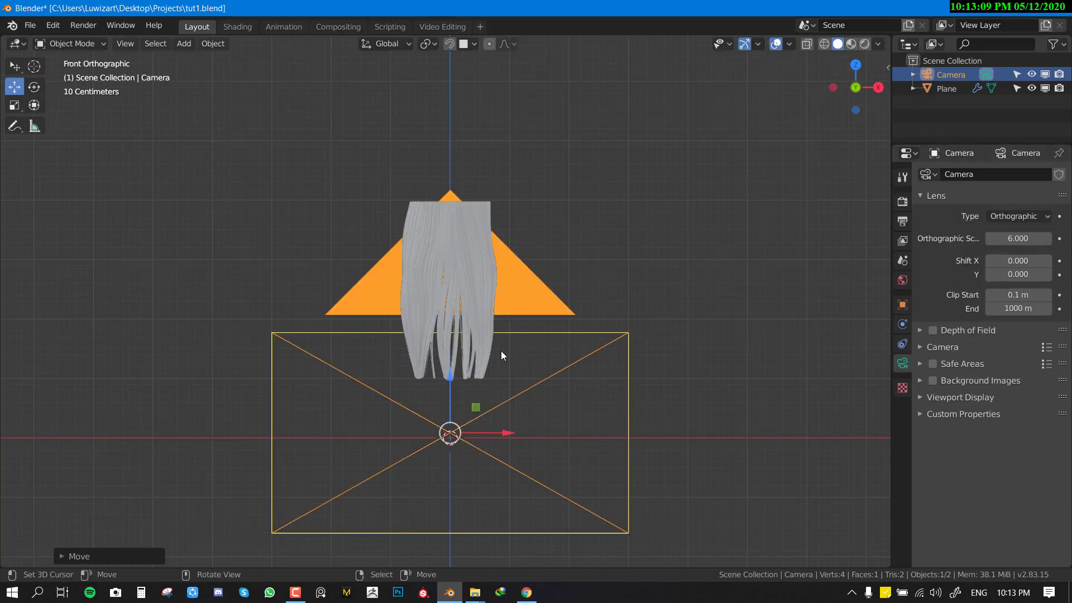
Step: Move the camera out in front of the hair strip and position it so the whole strip is framed in camera view
key(KP_3)
key(g)
click(324, 262)
key(KP_0)
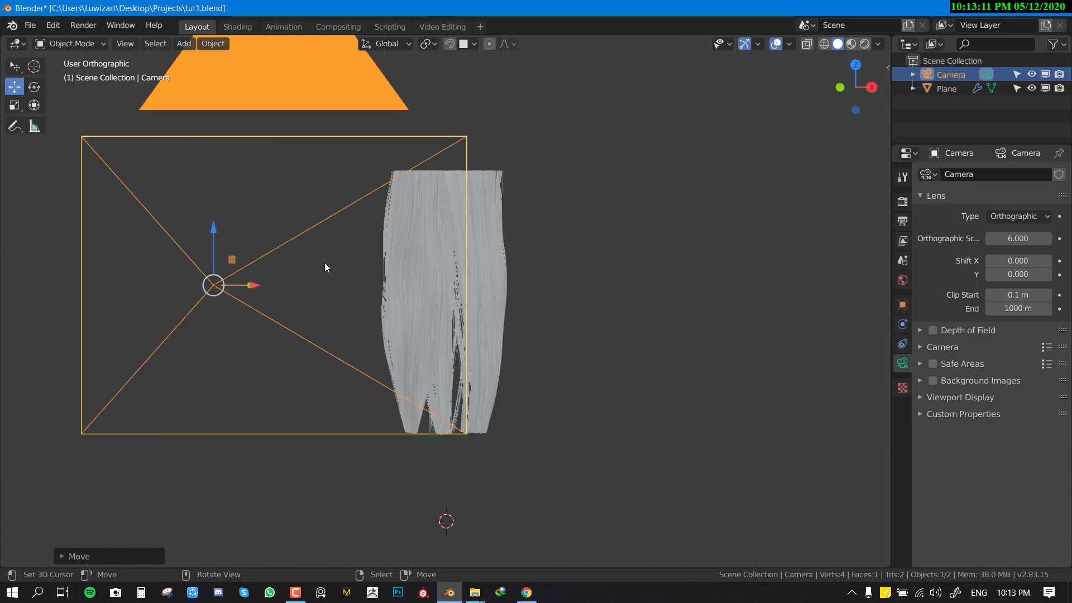
key(g)
click(473, 305)
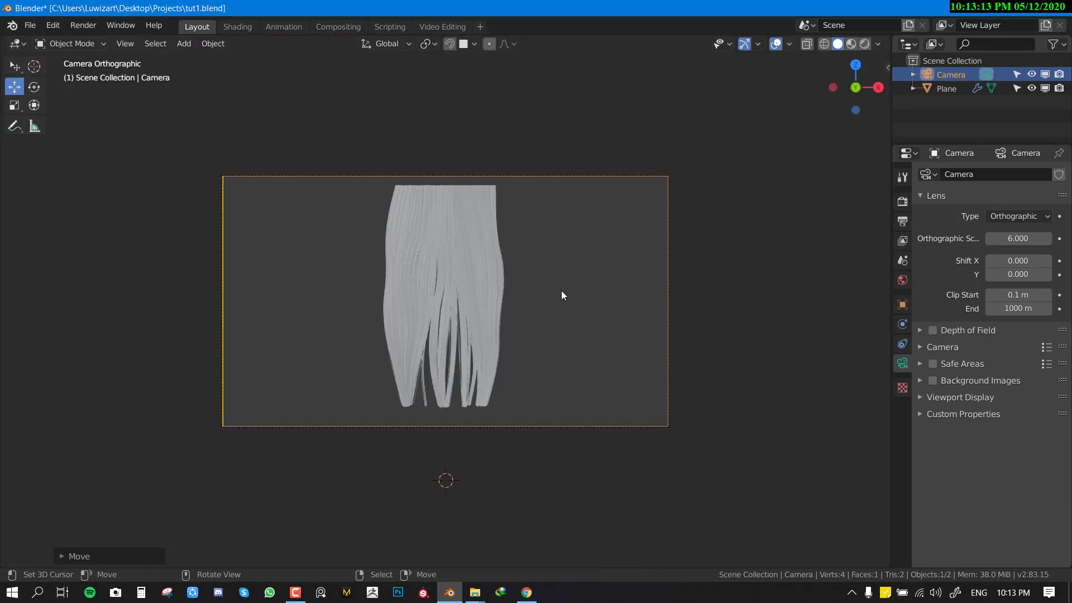
Step: Fine-tune the camera's position with a move along the global Z axis, keeping the hair strip vertically framed, and deselect it
scroll(555, 313, up, 1)
key(g)
click(561, 303)
key(g)
key(z)
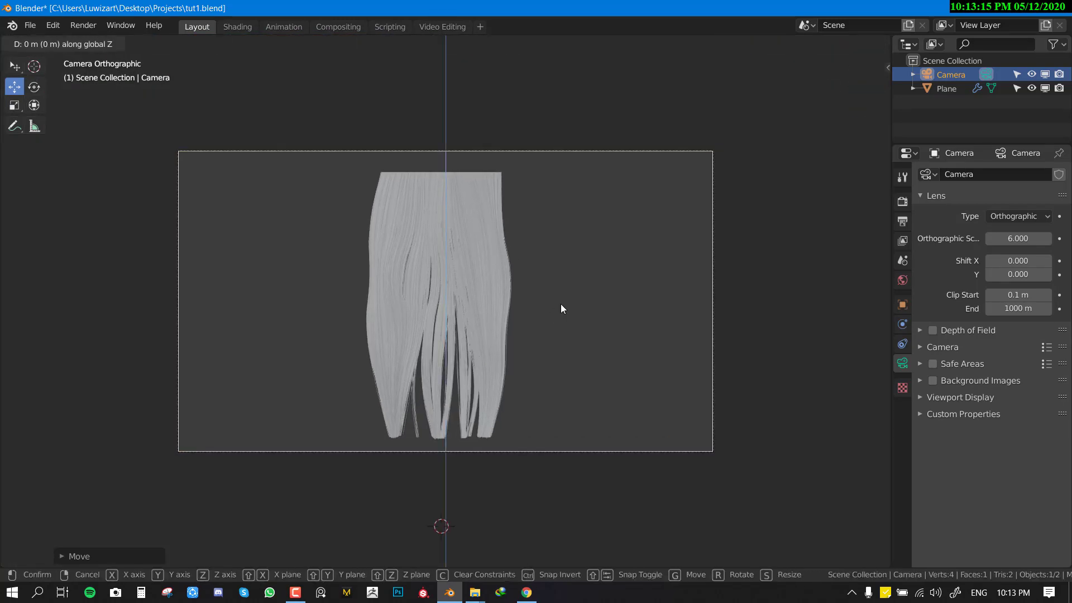
click(555, 277)
key(alt+a)
Step: Examine the framed hair strip from its root edge to its lower tips, in and out of camera view
shift+middle_drag(453, 286, 451, 208)
scroll(453, 210, up, 2)
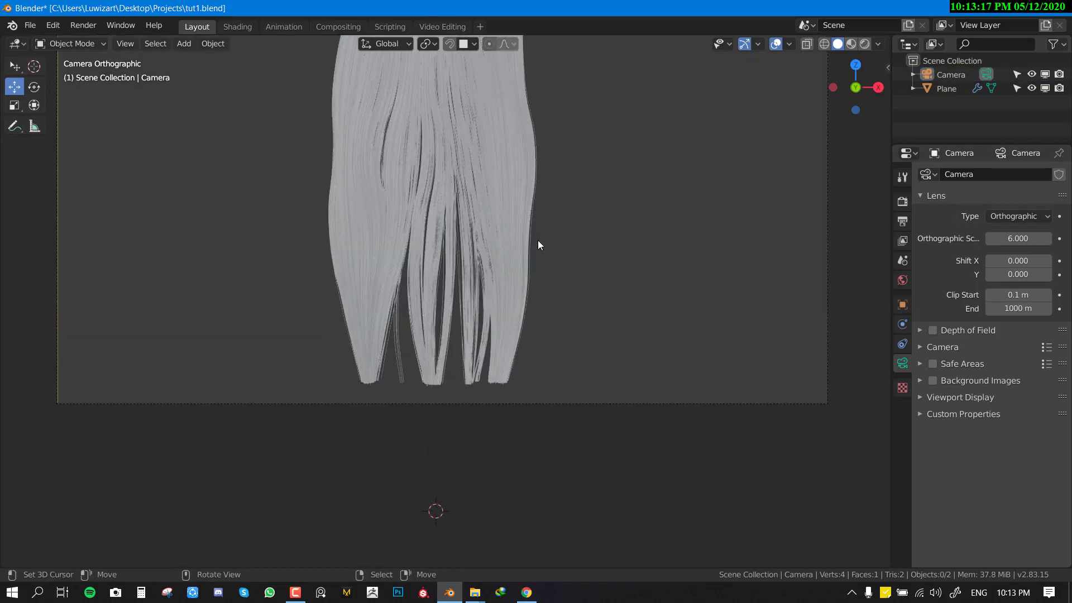
scroll(478, 127, down, 3)
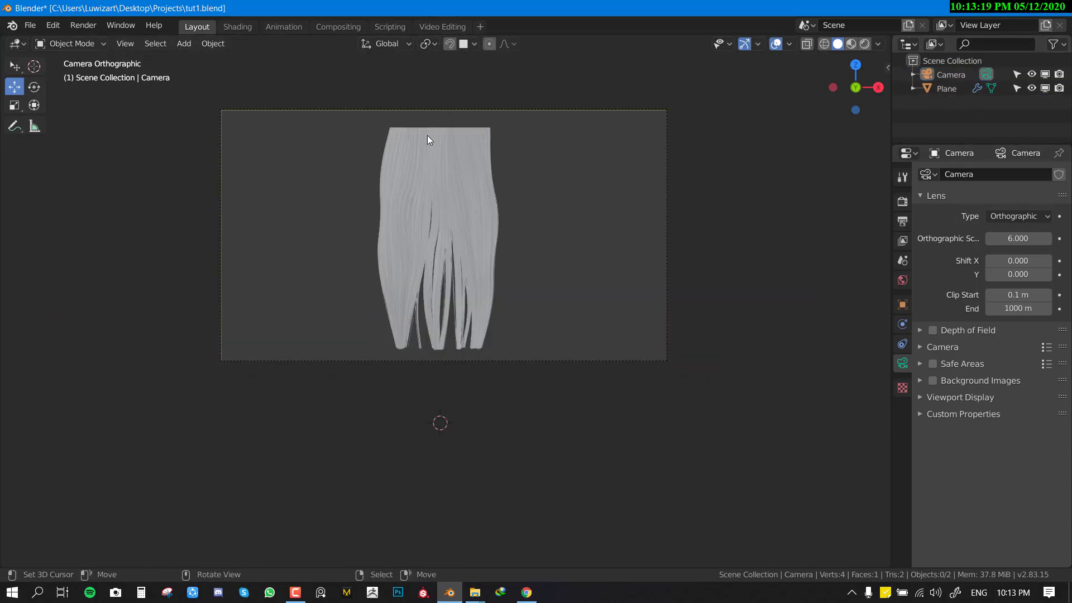
scroll(427, 138, up, 2)
mouse_move(364, 124)
middle_down()
mouse_move(347, 162)
mouse_move(366, 144)
middle_up()
scroll(389, 166, up, 1)
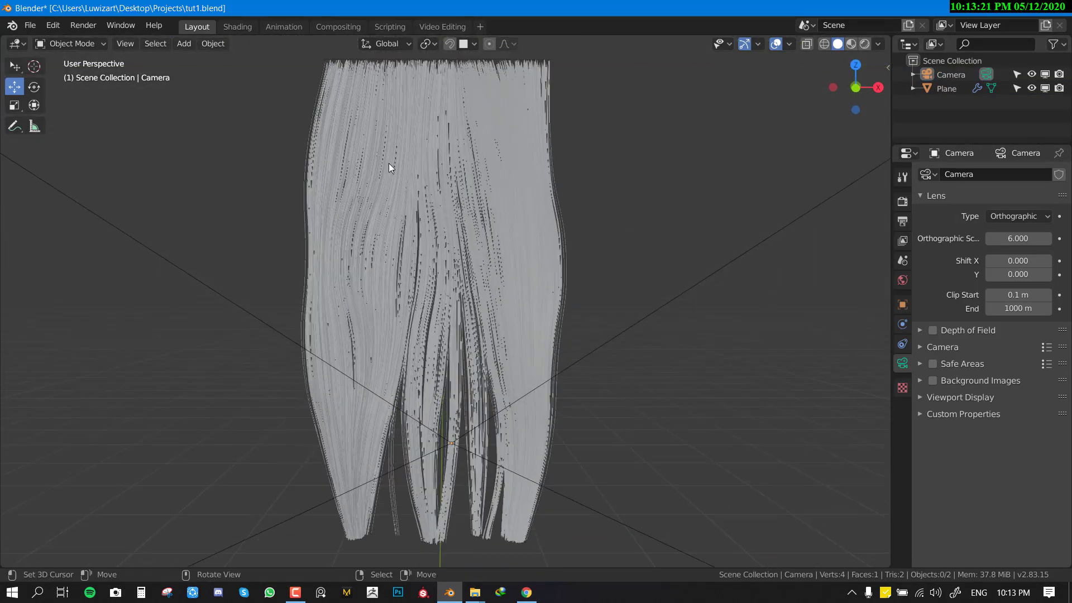
key(KP_0)
scroll(593, 132, up, 2)
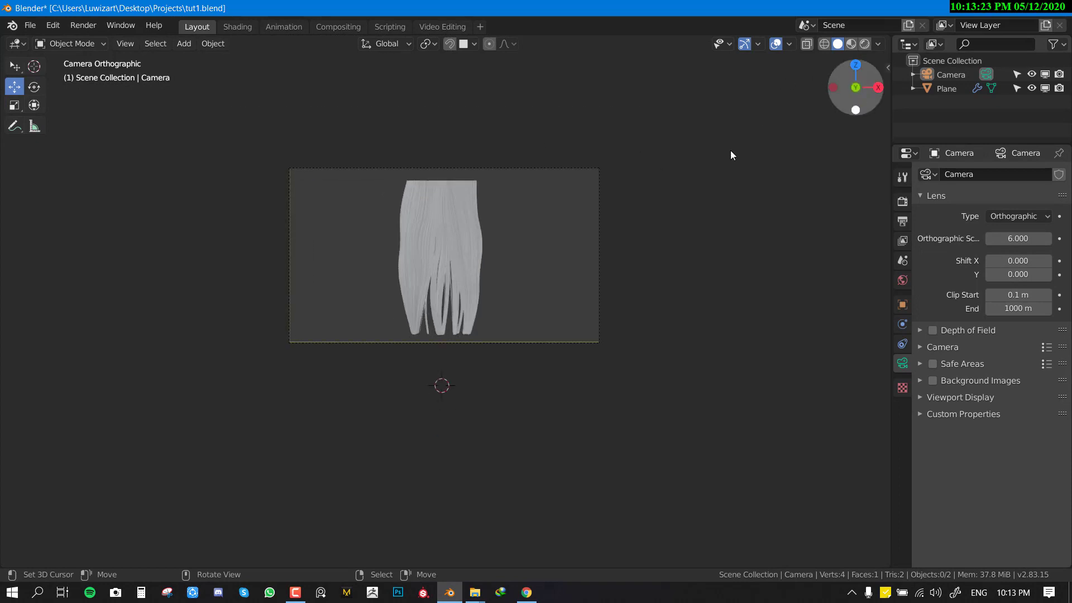
Step: Start the Shortcut VUr key display from the viewport sidebar and hide the sidebar
key(n)
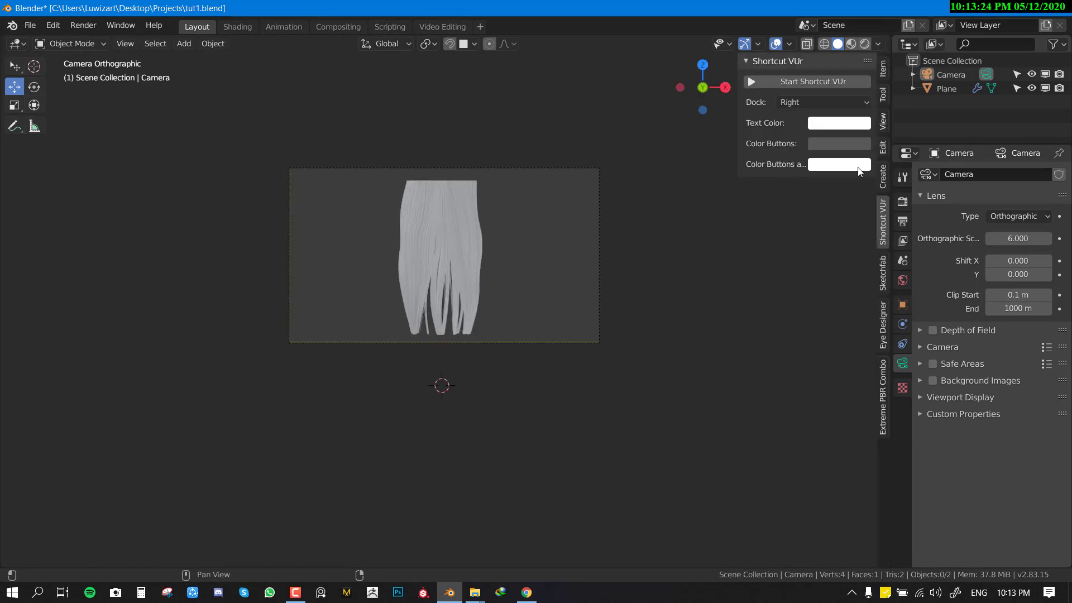
click(881, 330)
click(882, 121)
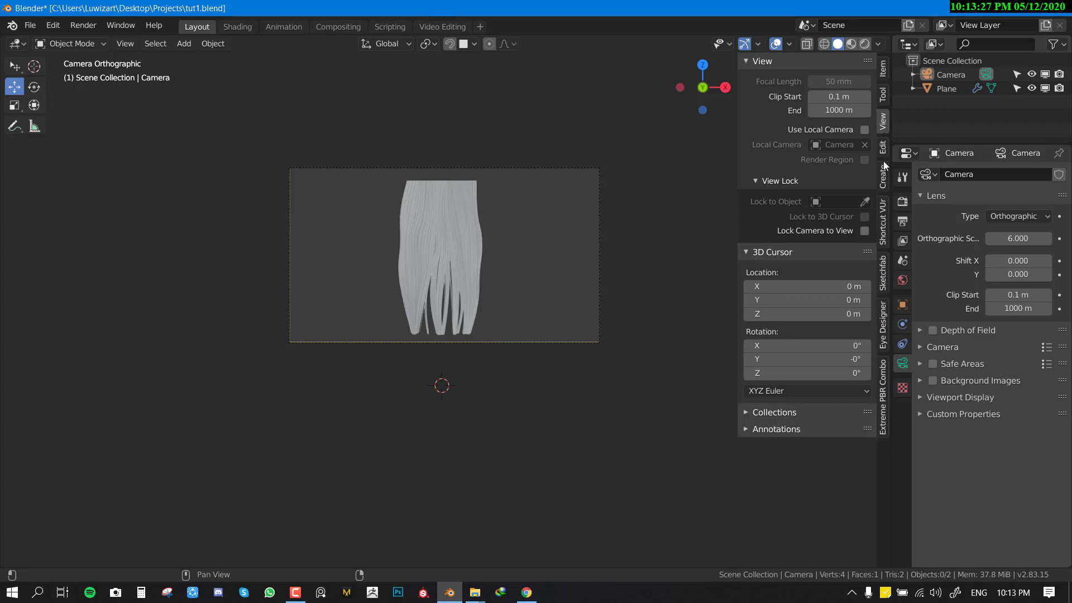
click(883, 175)
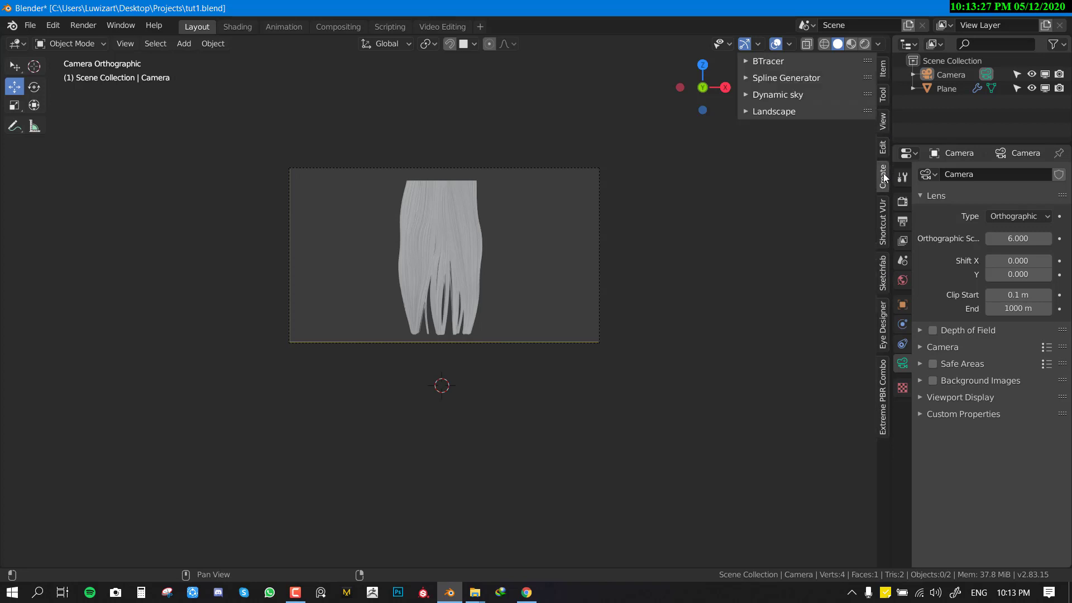
click(883, 224)
click(796, 82)
key(n)
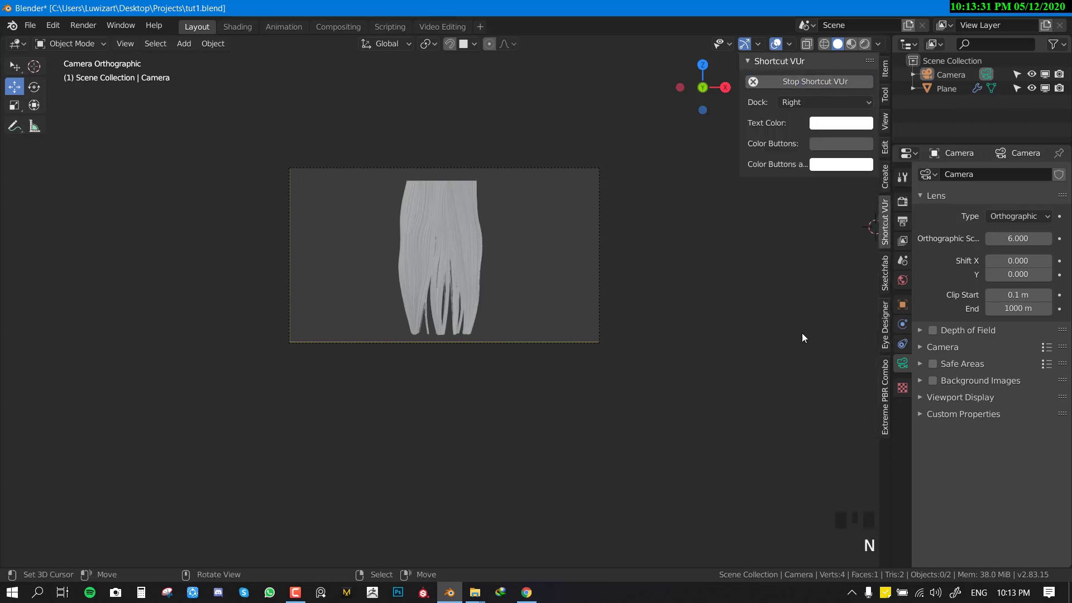
Step: Set the camera's orthographic scale to 5.400 and bring up the scene's output dimensions
drag(1018, 238, 1018, 238)
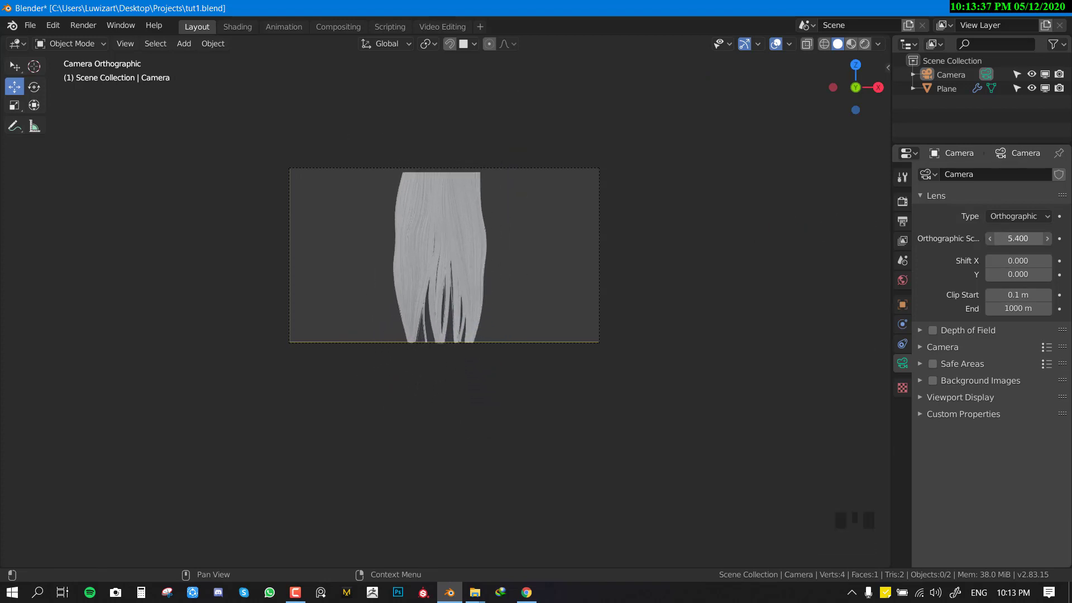
scroll(614, 278, up, 3)
key(alt+a)
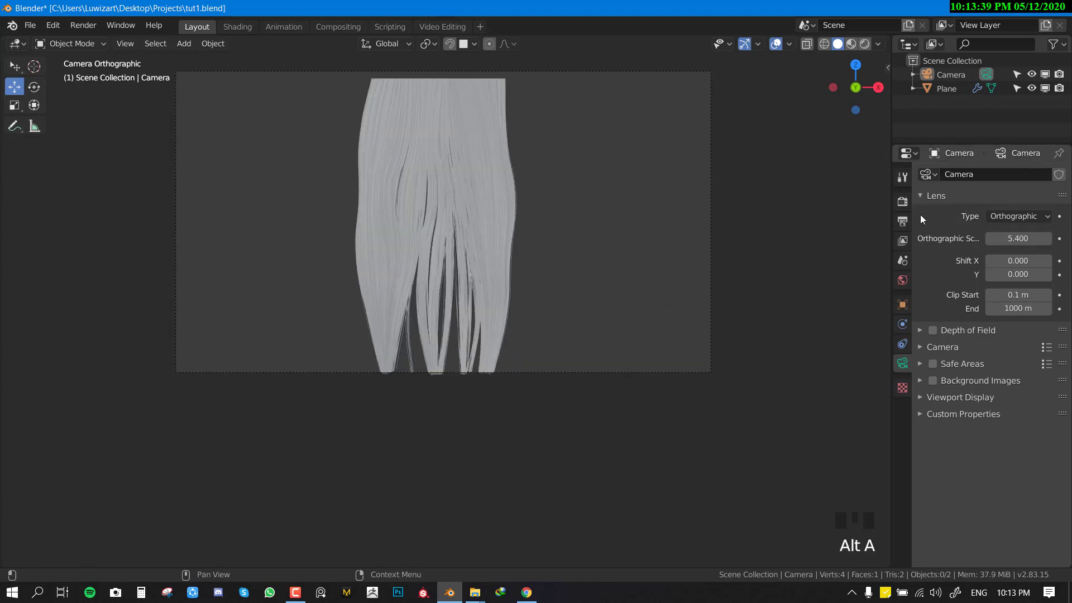
click(903, 221)
double_click(1028, 190)
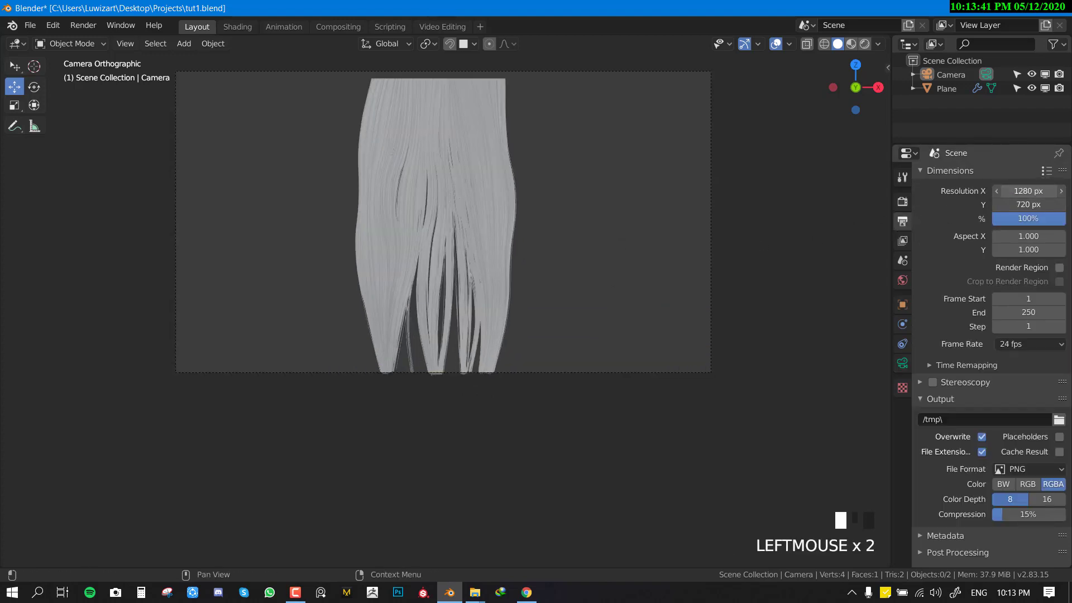
Step: Select the camera and lower it slightly so the hair tips fit inside the frame
shift+middle_drag(577, 252, 578, 289)
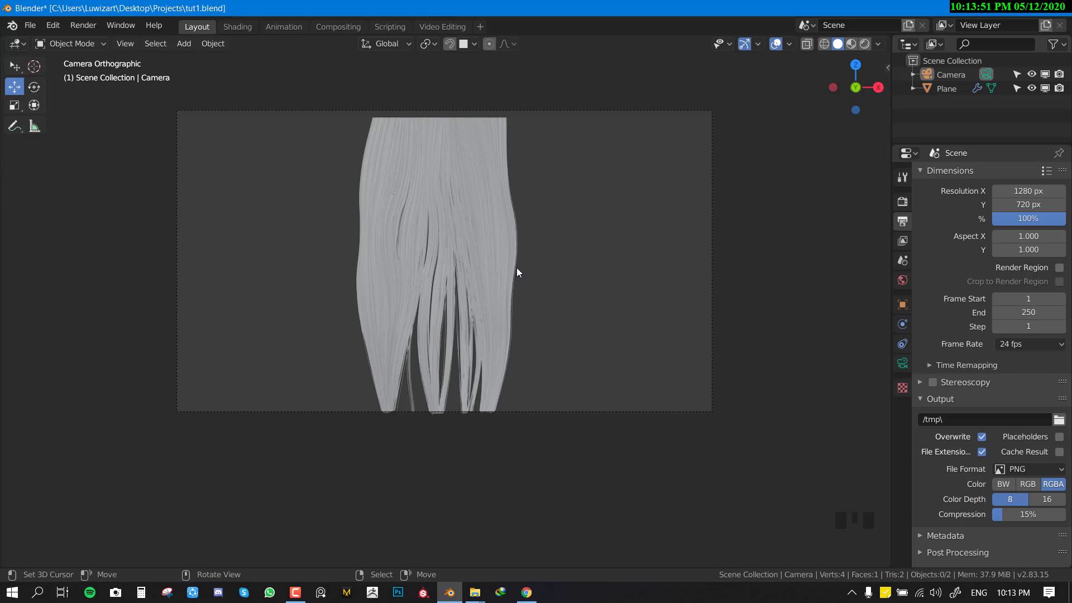
shift+middle_drag(528, 268, 531, 301)
right_click(580, 141)
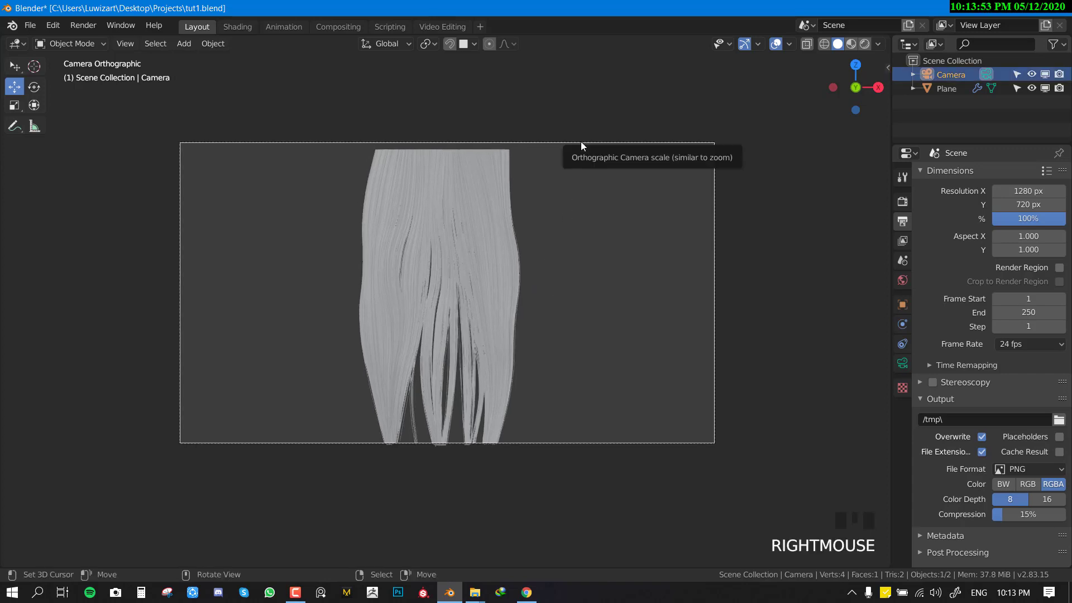
key(g)
click(581, 146)
Step: Set the render resolution to 2048 px in both X and Y
drag(1022, 204, 1022, 189)
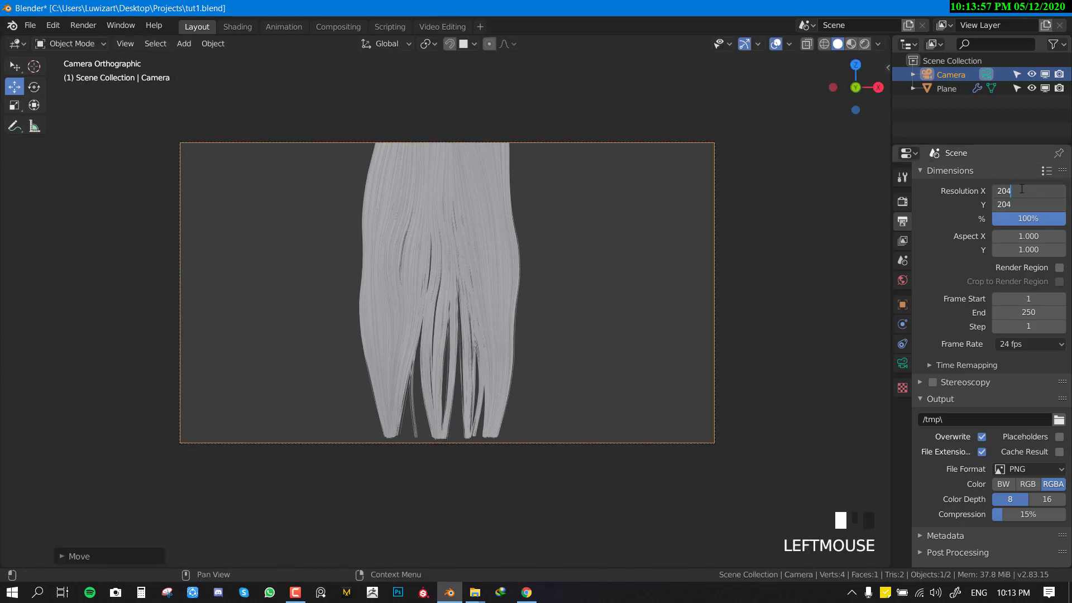
key(Return)
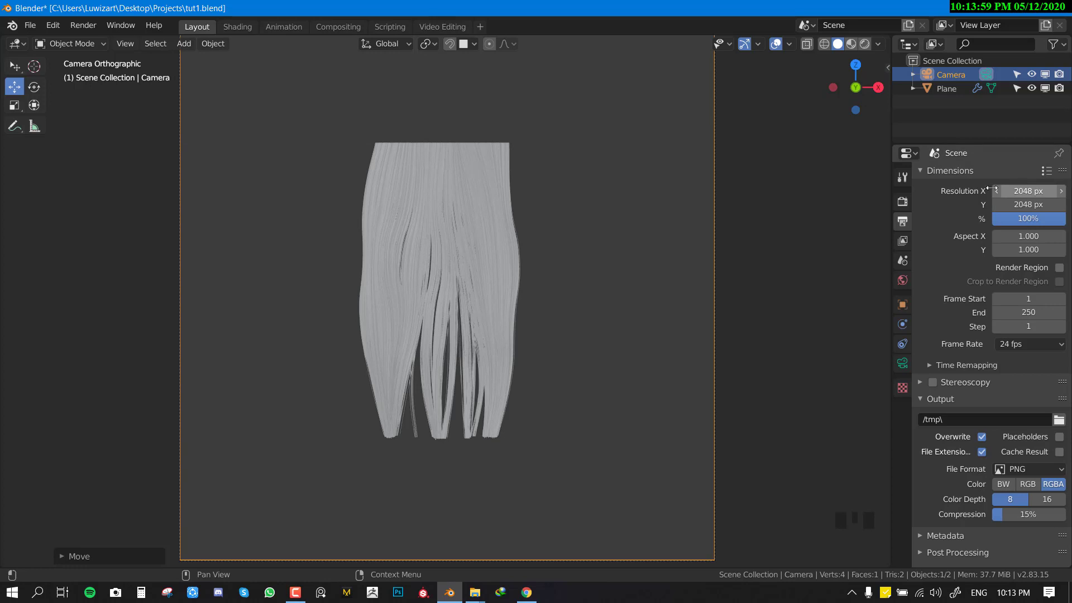
Step: Reduce the camera's orthographic scale to 3.070 so the hair fills more of the frame
scroll(687, 333, down, 4)
key(g)
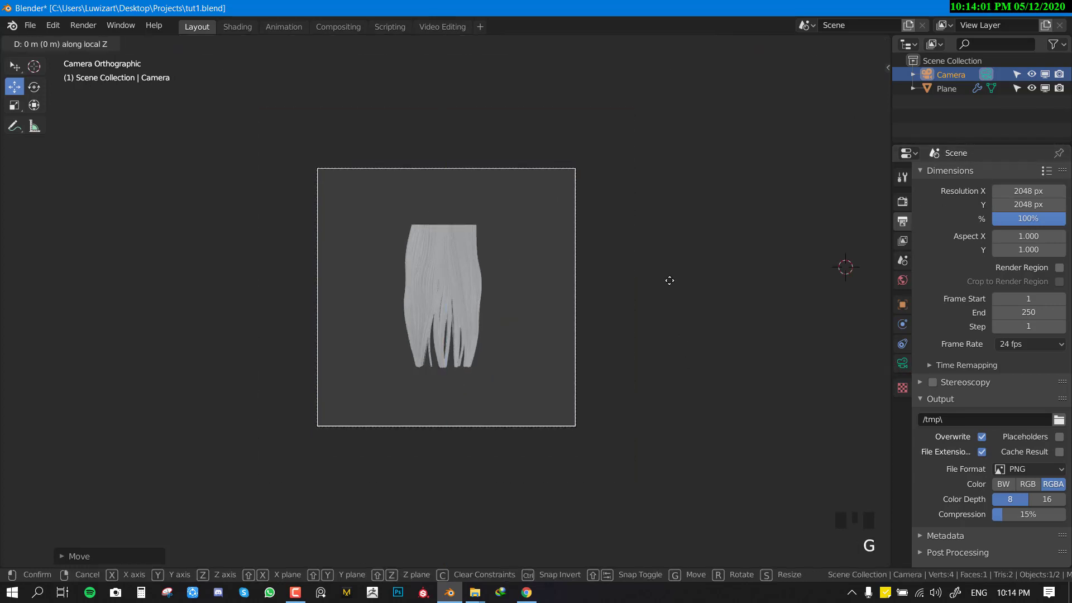
click(636, 330)
click(902, 362)
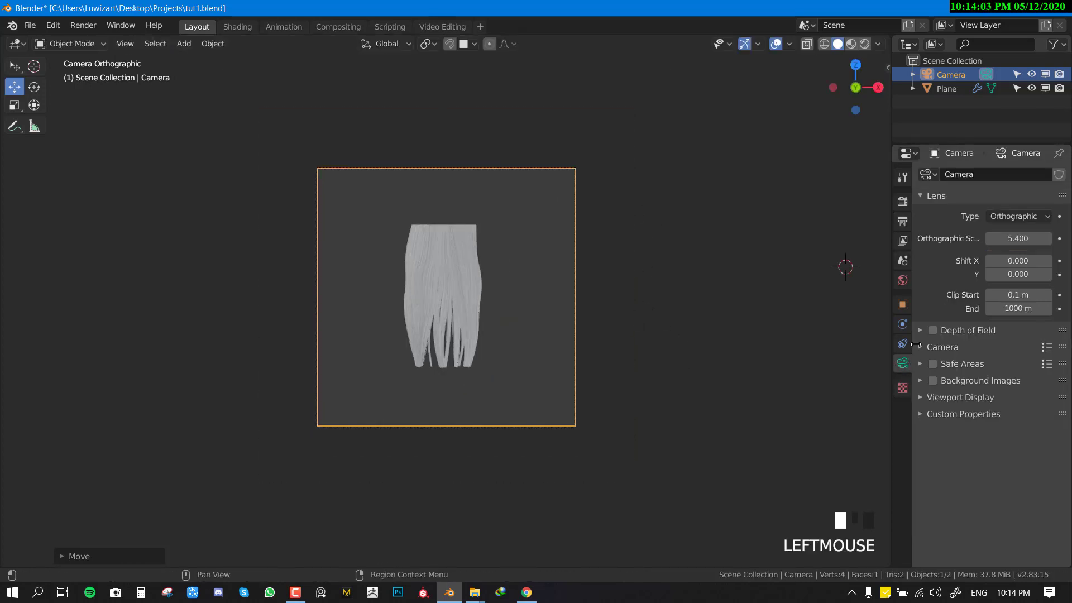
drag(1018, 238, 991, 238)
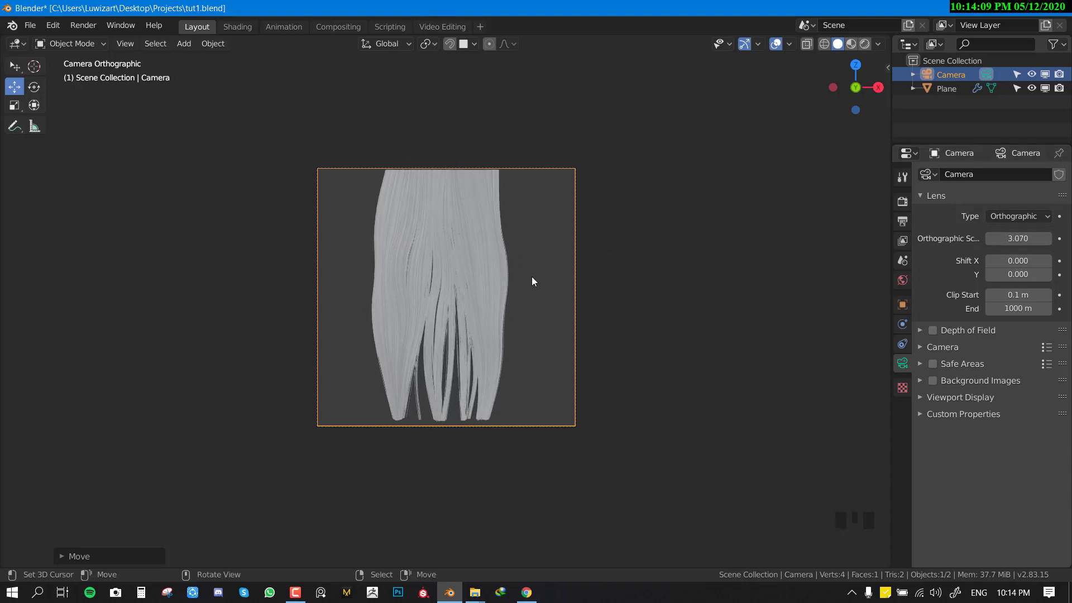
Step: Move the camera slightly to align the hair's upper edge with the frame's border and deselect everything
scroll(531, 281, up, 3)
key(g)
click(538, 287)
key(alt+a)
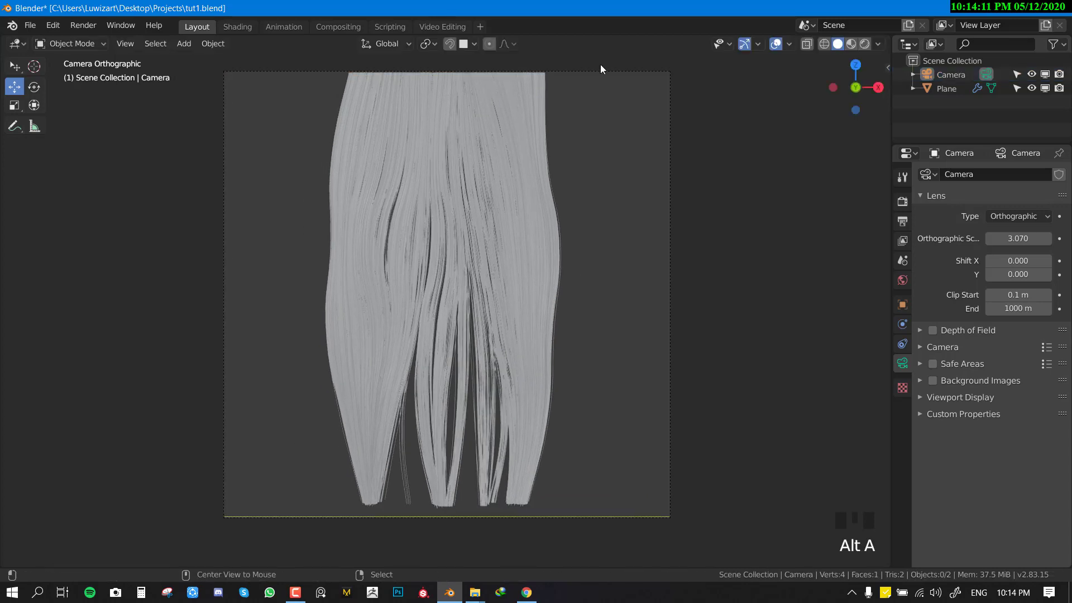
Step: Inspect how the hair's roots and tips fit inside the camera frame, in both solid and wireframe shading
scroll(552, 298, up, 3)
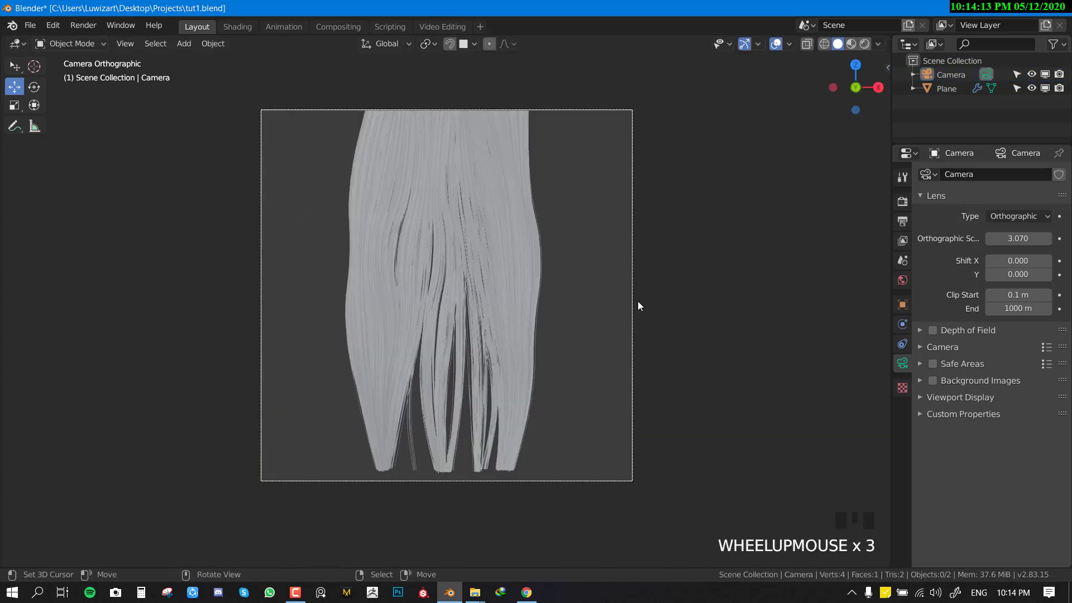
scroll(454, 255, up, 1)
right_click(454, 252)
scroll(454, 251, down, 3)
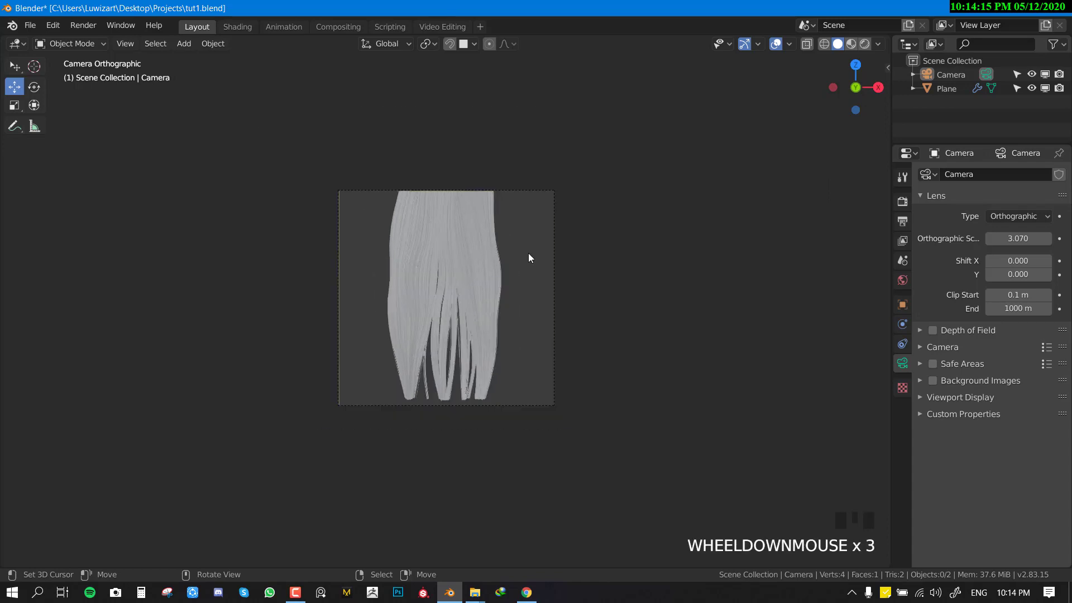
scroll(528, 254, up, 2)
right_click(461, 377)
key(shift+z)
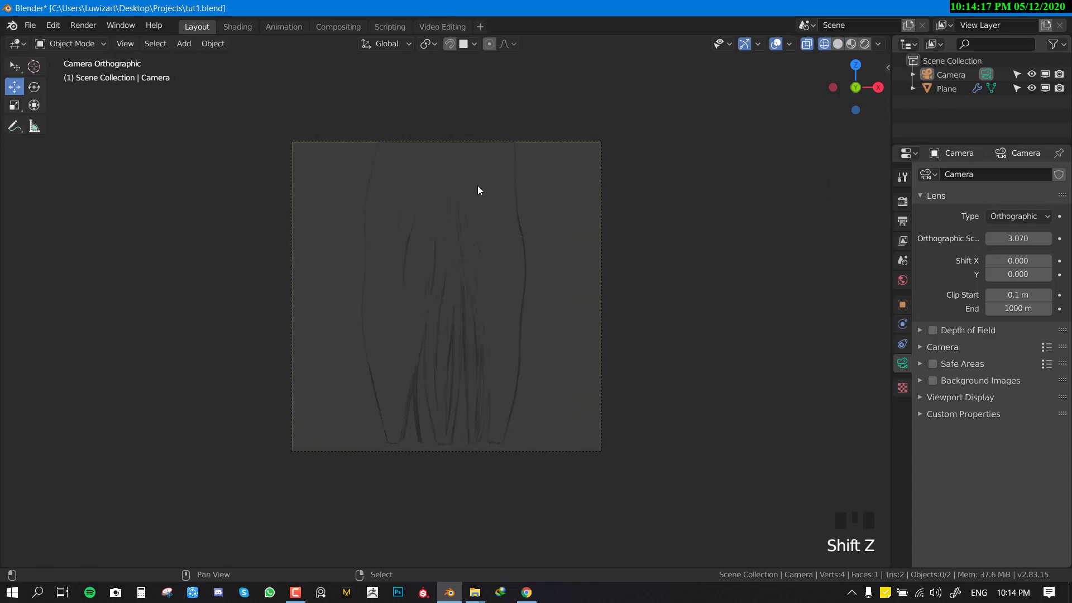
key(shift+z)
key(alt+grave)
right_click(474, 166)
key(alt+grave)
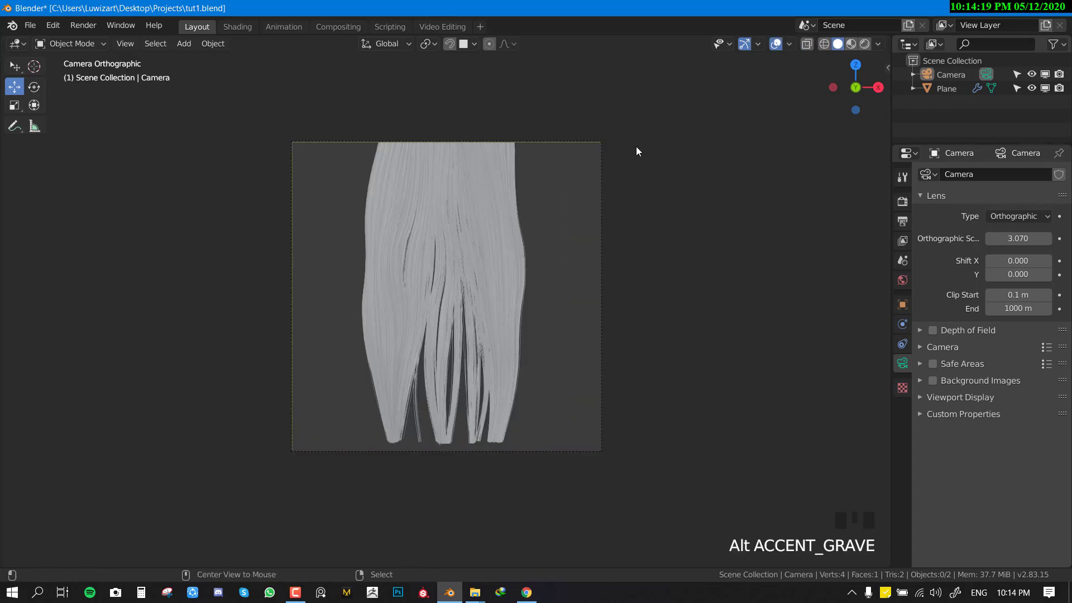
Step: Select the hair's emitter plane in a perspective view, undo its accidental move and return to the camera view
middle_drag(635, 147, 618, 176)
scroll(514, 157, down, 4)
middle_drag(492, 192, 481, 203)
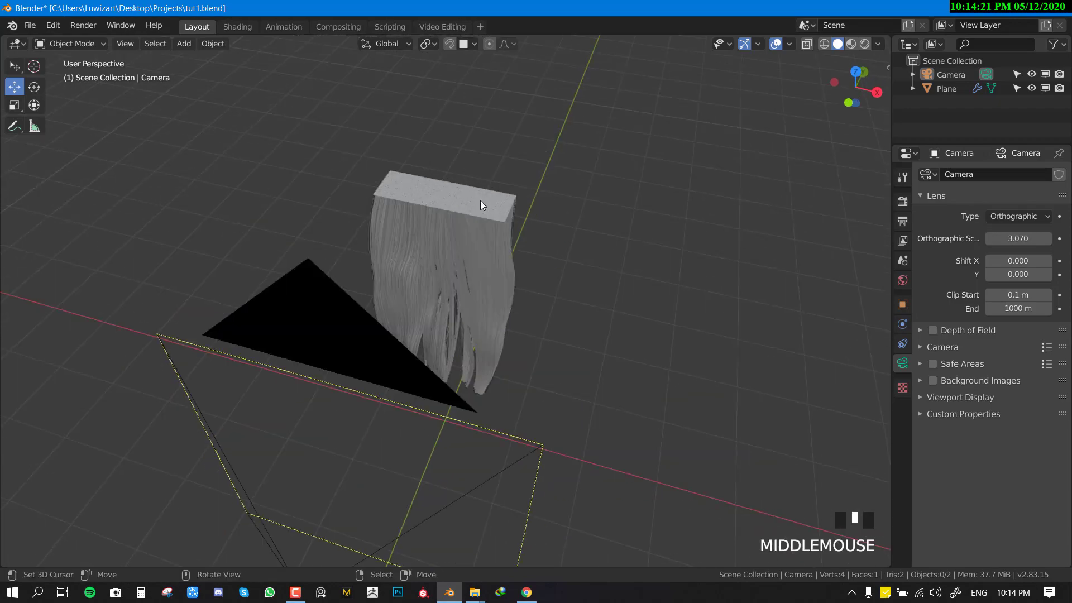
right_click(509, 221)
drag(510, 221, 487, 201)
key(ctrl+z)
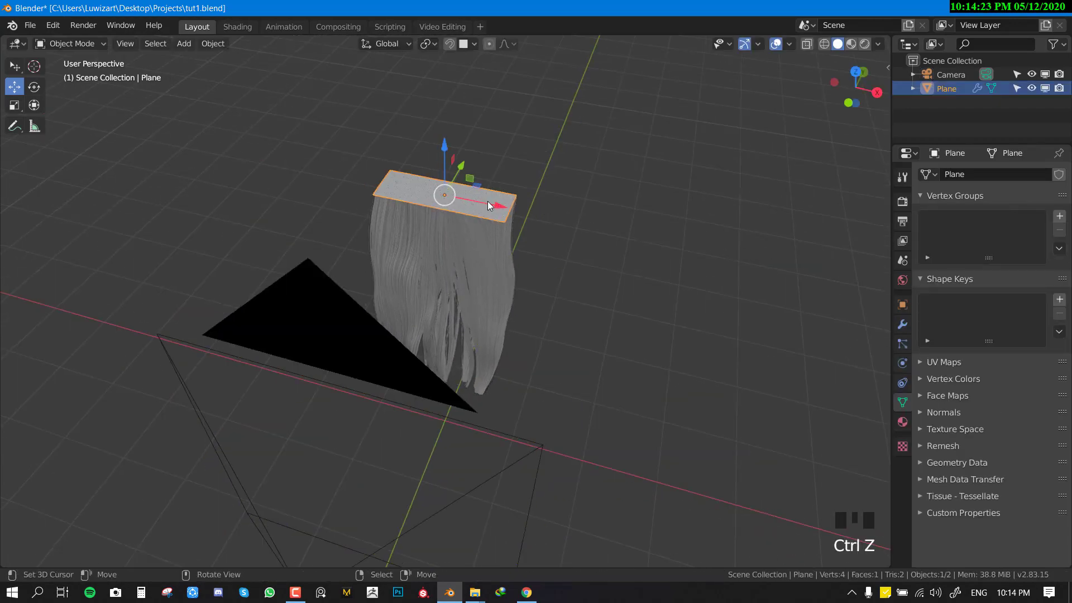
key(KP_0)
shift+middle_drag(488, 204, 511, 177)
scroll(550, 267, up, 2)
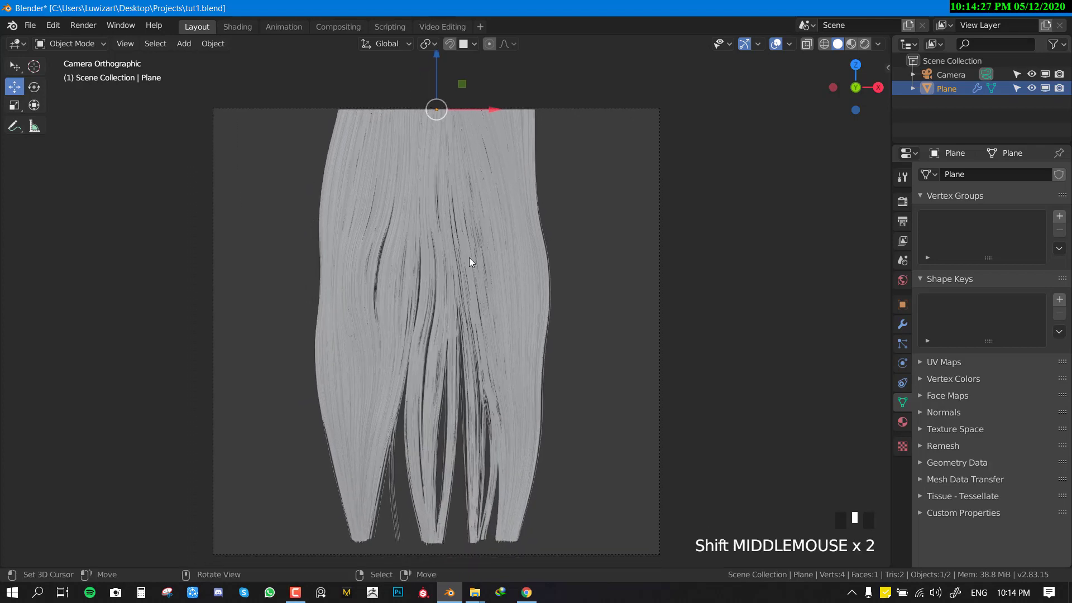
scroll(491, 153, down, 1)
key(g)
right_click(610, 266)
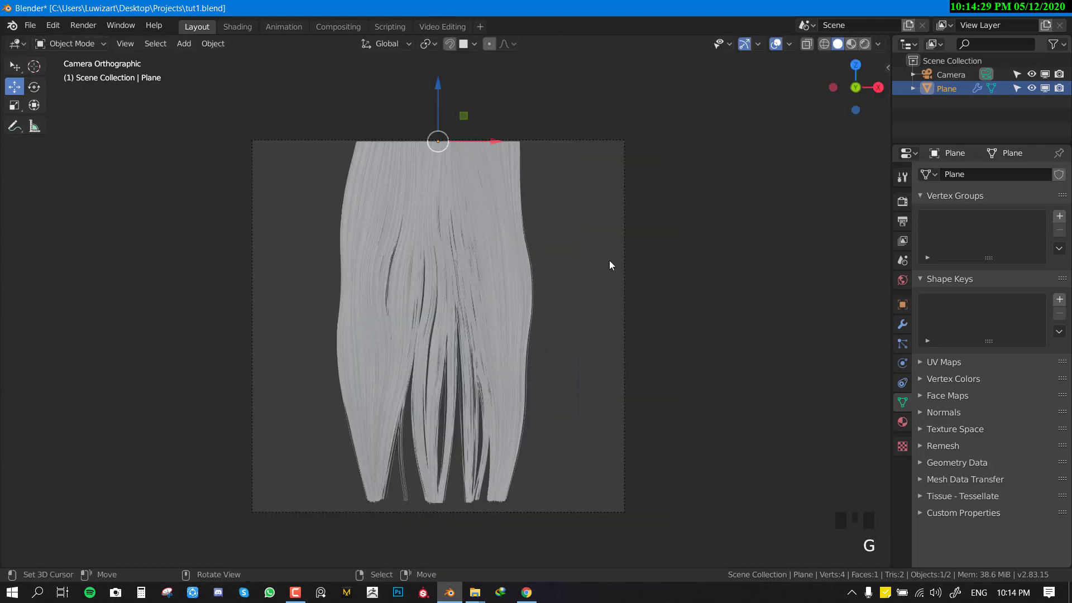
shift+middle_drag(602, 356, 593, 305)
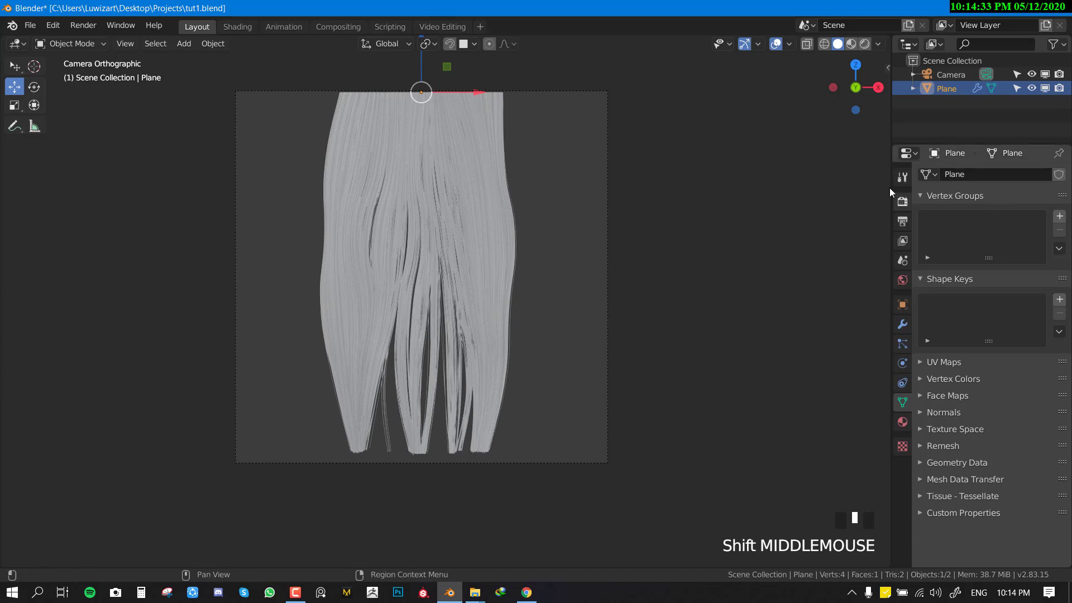
Step: Bring up the Eevee render settings and split the 3D viewport into two side-by-side views
click(902, 201)
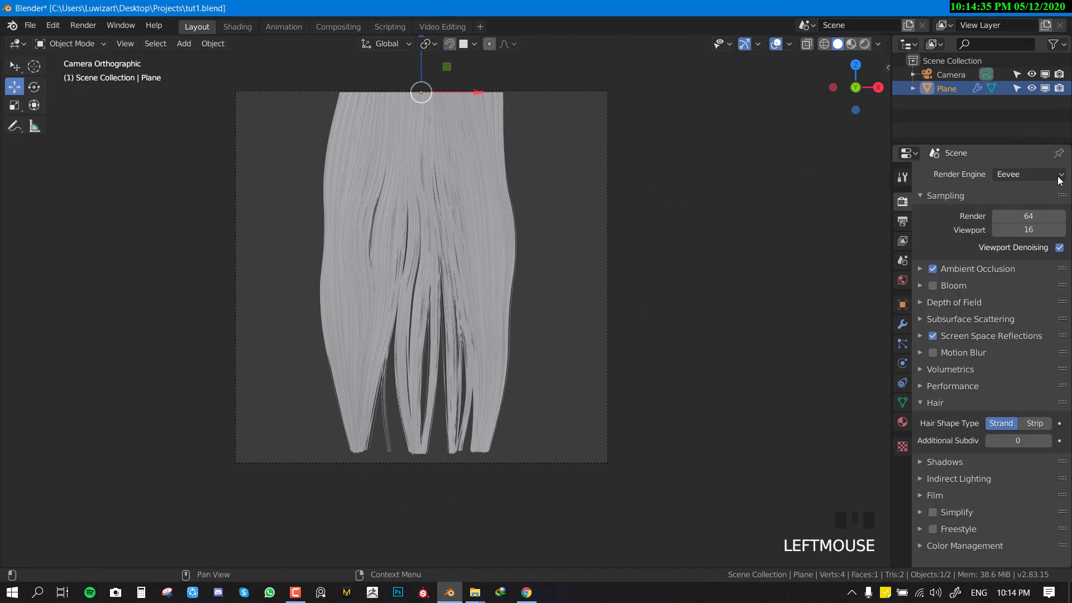
click(1038, 177)
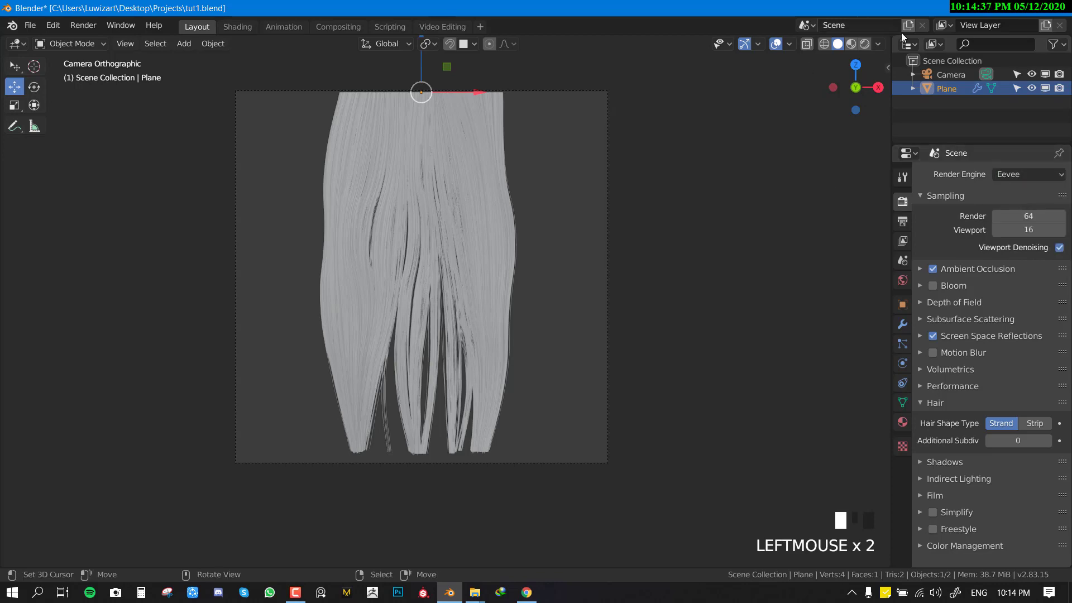
drag(887, 42, 607, 112)
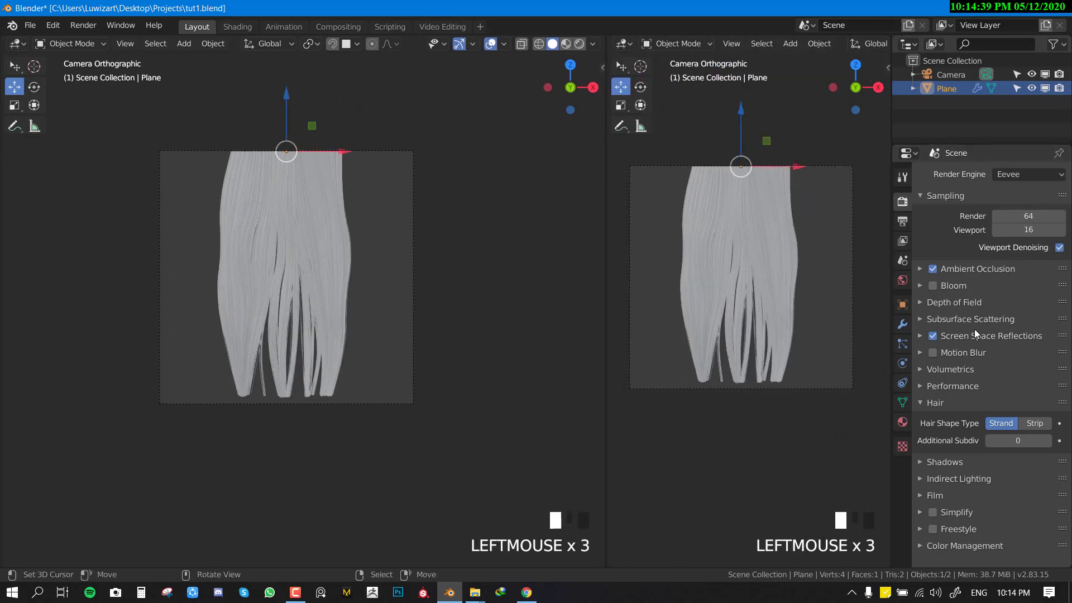
Step: Set the render amount of the hair's interpolated children to 12
click(901, 345)
scroll(995, 328, up, 7)
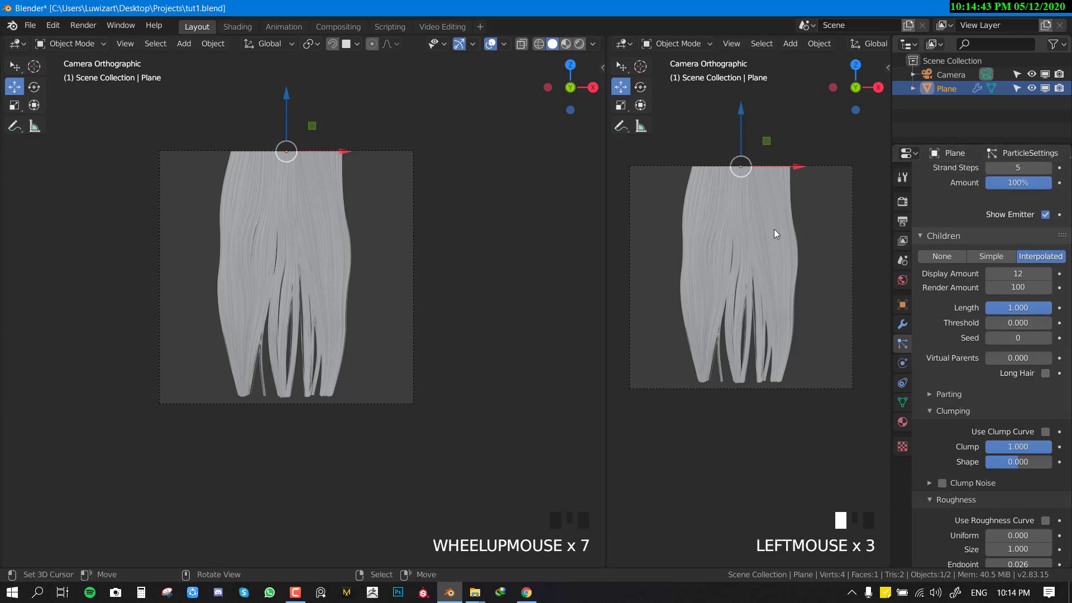
click(1017, 287)
text(1)
key(Escape)
click(1020, 286)
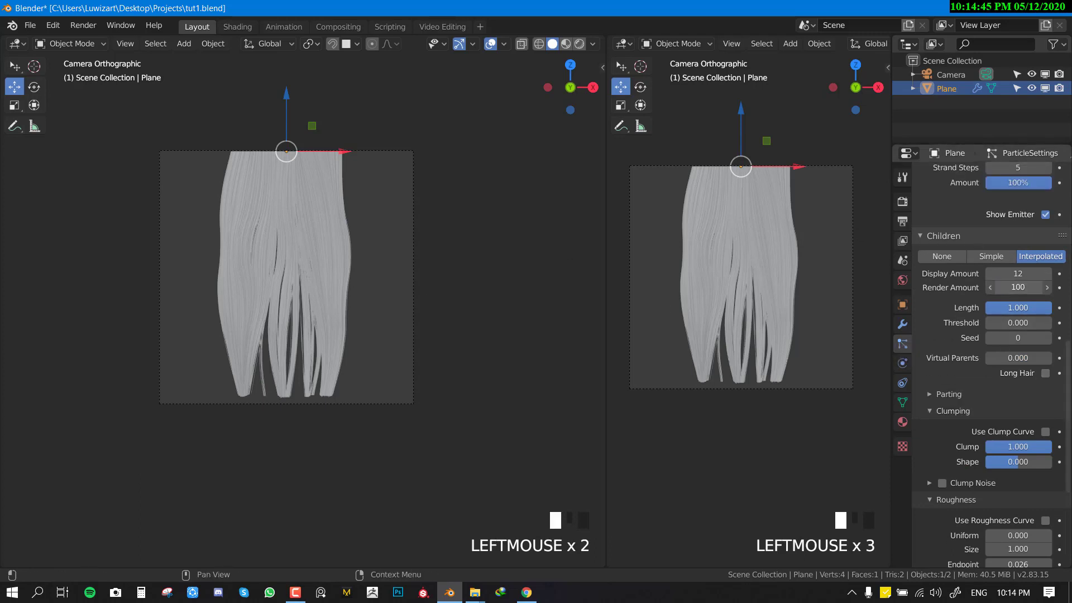
text(12)
key(Return)
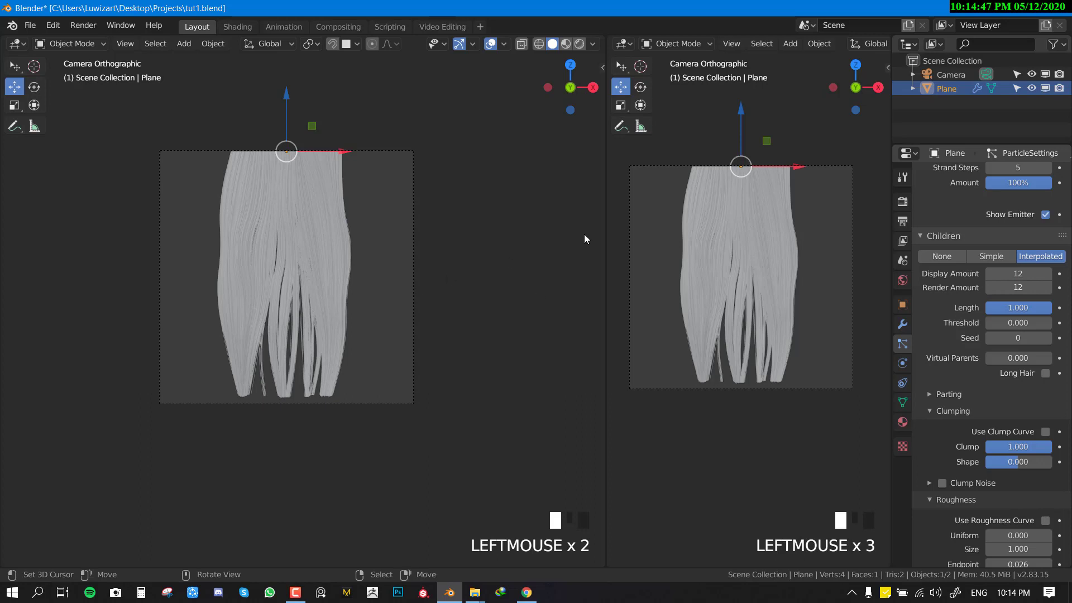
click(604, 248)
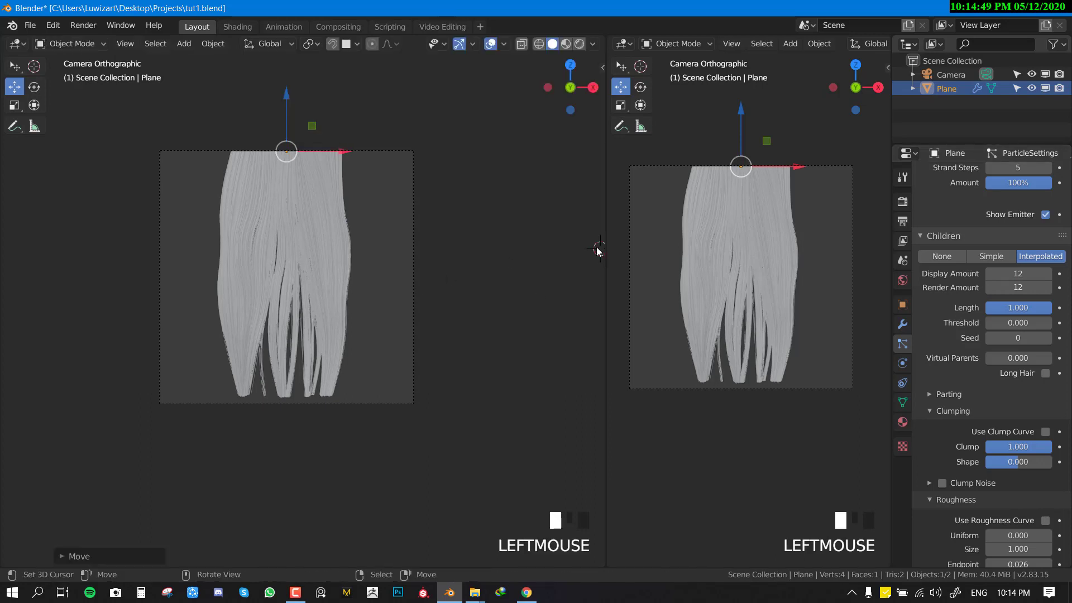
scroll(980, 260, up, 2)
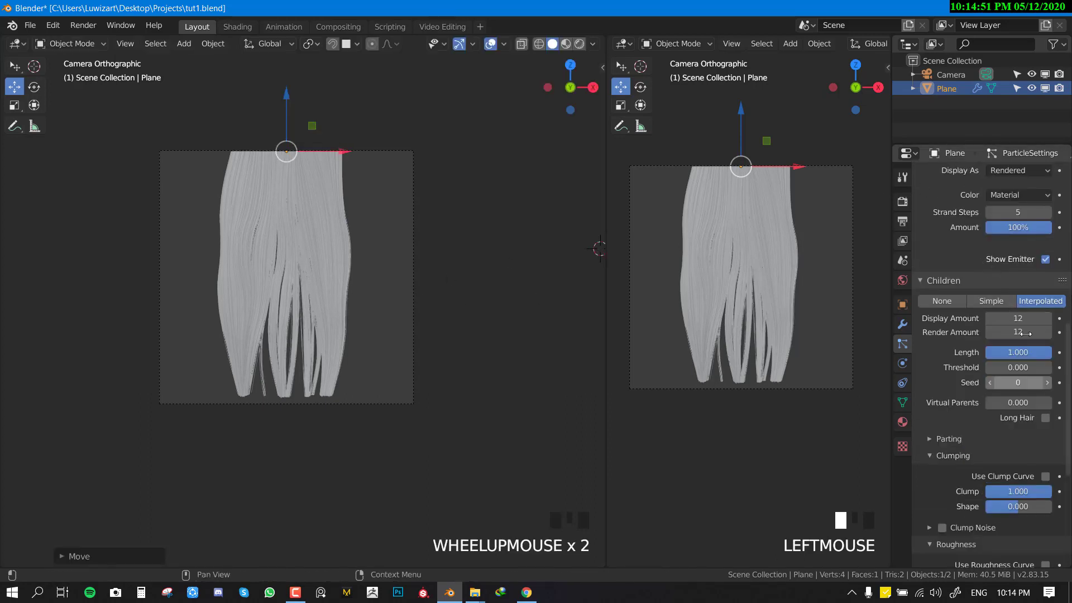
Step: Set the scene's hair shape type to Strip and deselect the emitter plane
click(902, 202)
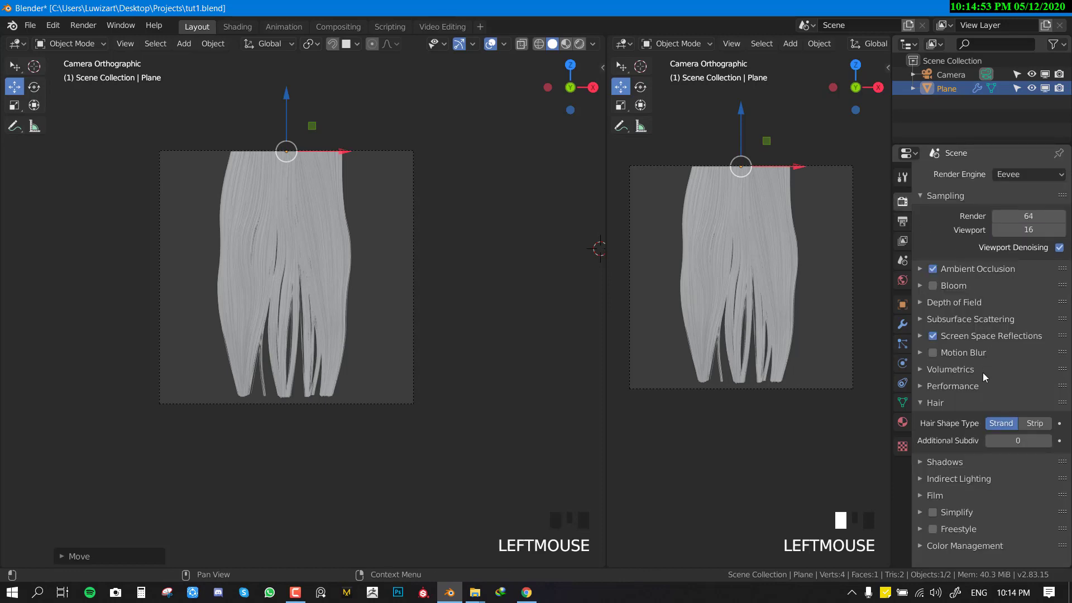
scroll(983, 373, down, 4)
click(1034, 423)
scroll(284, 286, up, 4)
shift+middle_drag(284, 286, 328, 262)
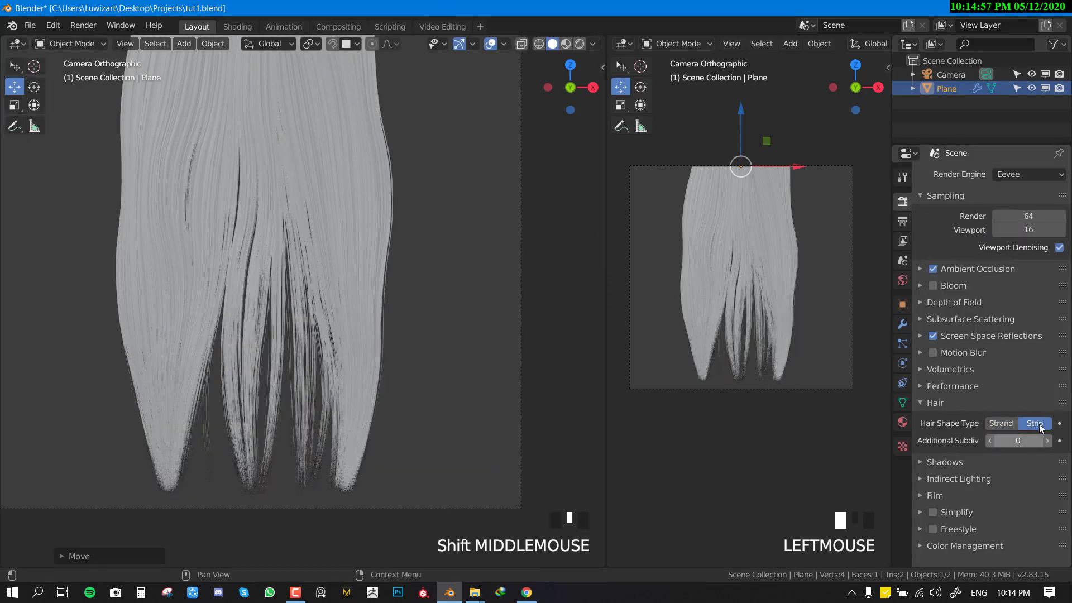
scroll(284, 273, up, 2)
shift+middle_drag(375, 270, 387, 243)
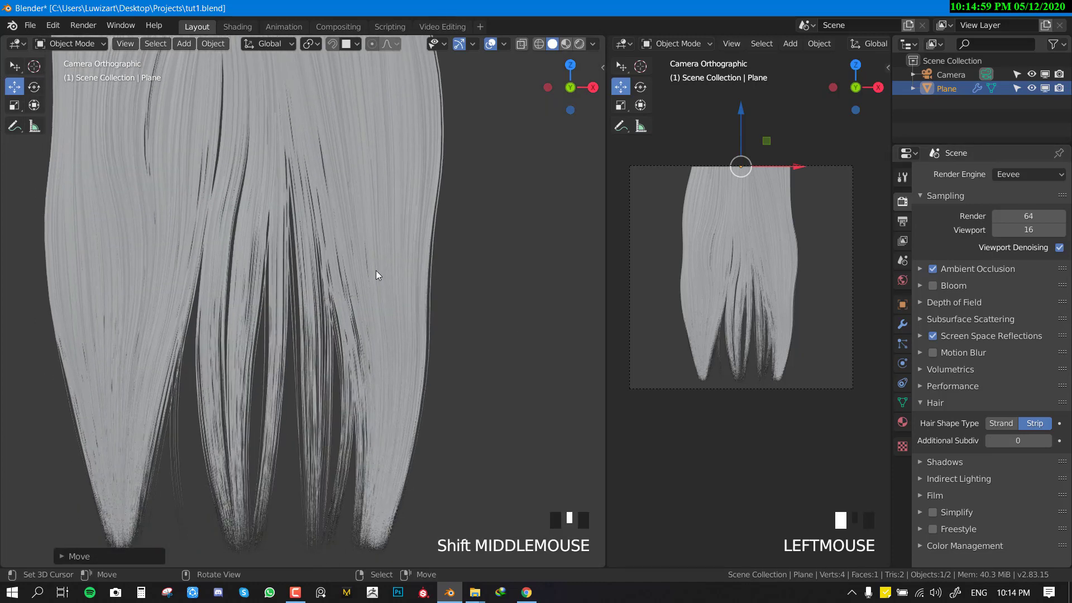
scroll(376, 274, down, 2)
shift+middle_drag(364, 346, 379, 356)
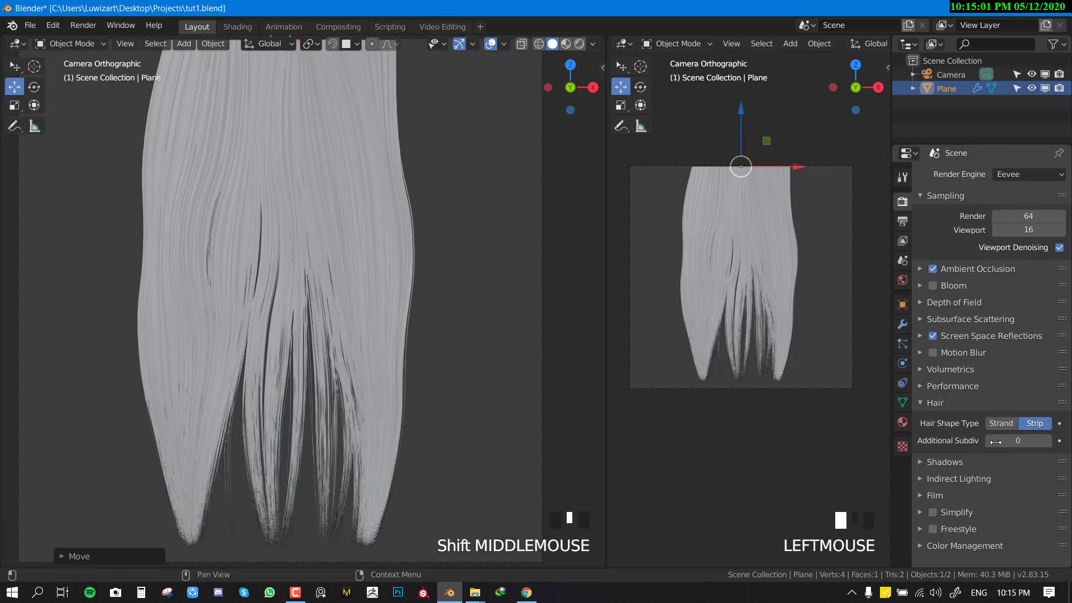
right_click(217, 232)
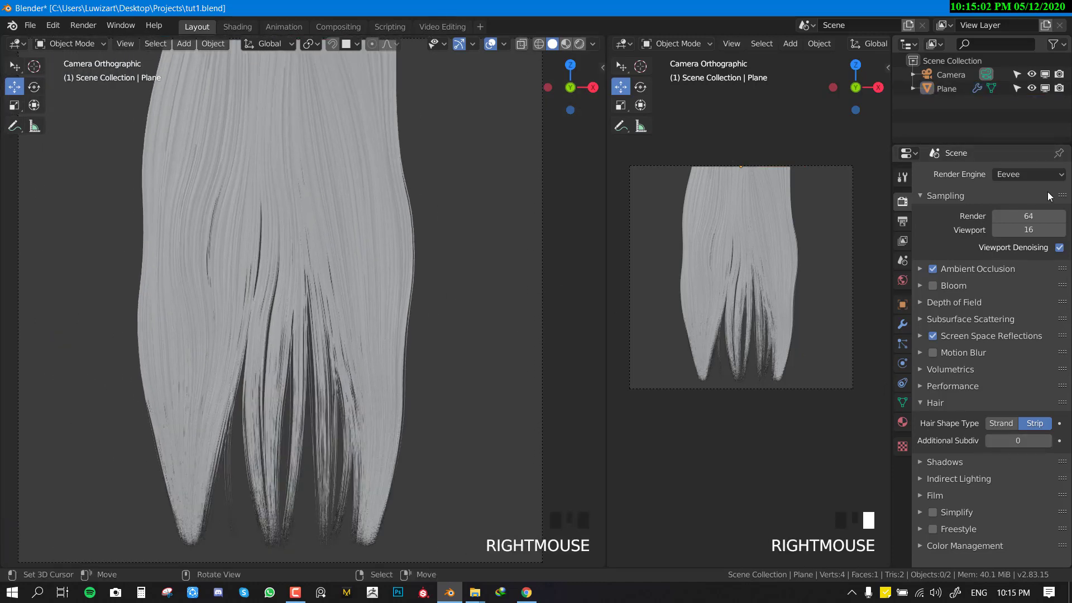
Step: Reduce the root diameter to 0.23 m in the particle system's Hair Shape settings
click(903, 343)
scroll(966, 380, down, 17)
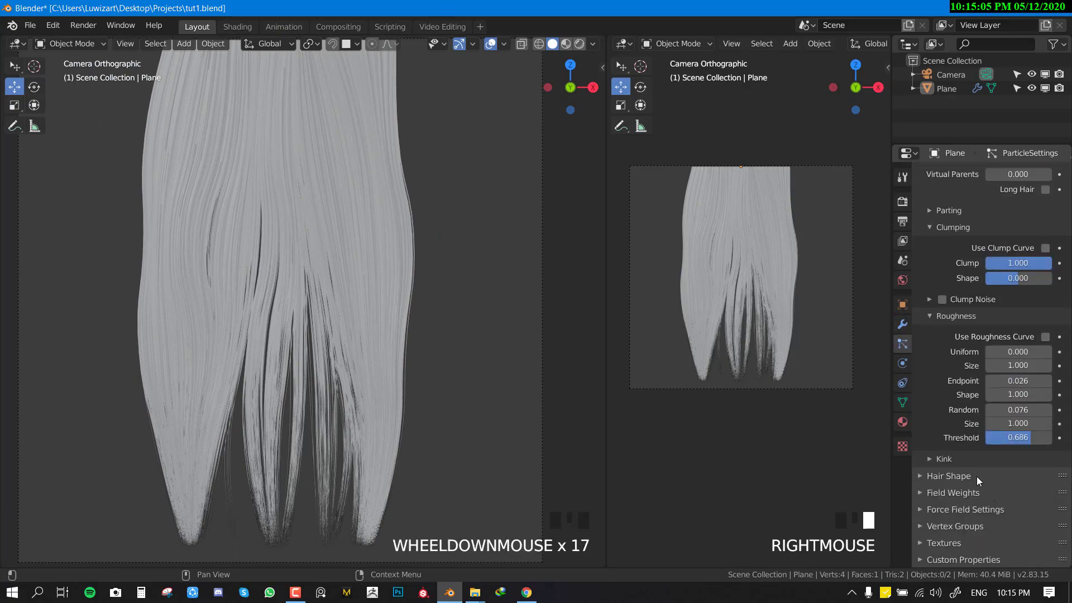
click(977, 477)
alt+drag(1018, 513, 976, 514)
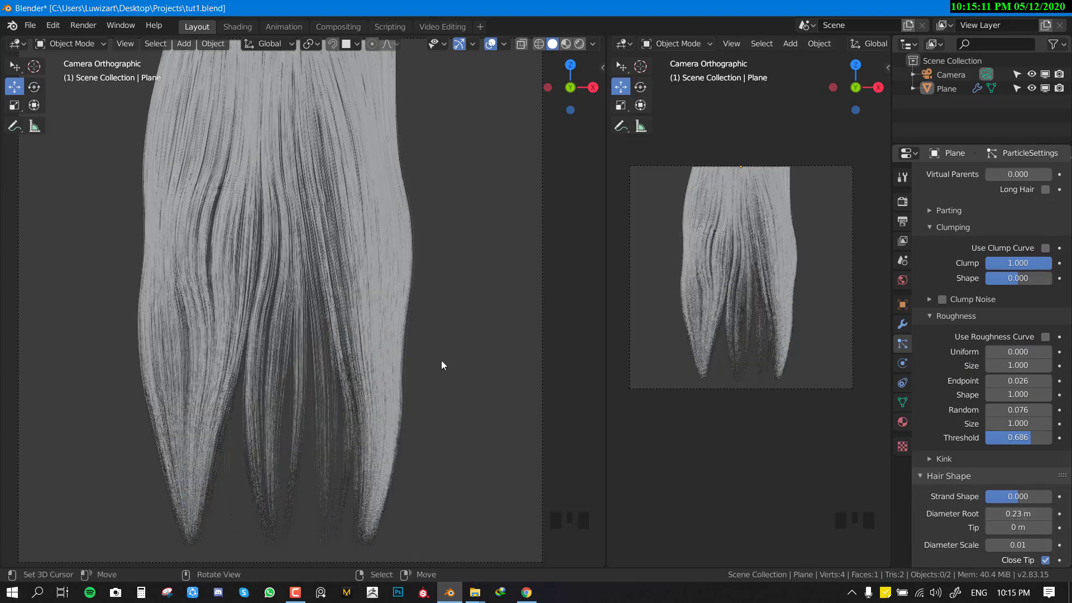
scroll(438, 357, down, 3)
scroll(433, 341, up, 4)
Step: Set the display amount of the hair's interpolated children to 30
scroll(1007, 367, up, 4)
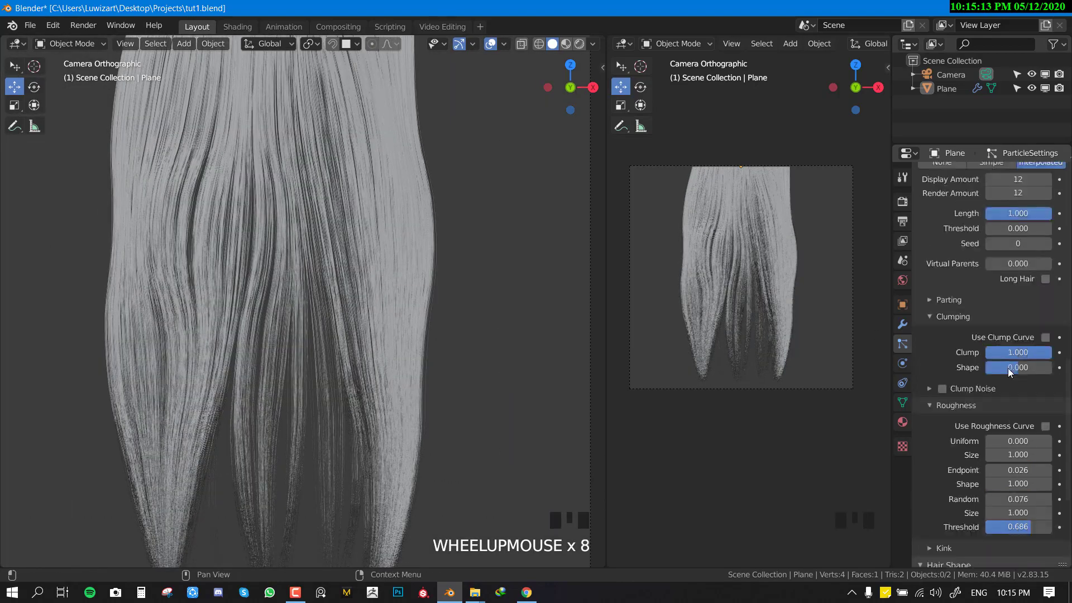
scroll(1007, 367, up, 8)
click(1025, 359)
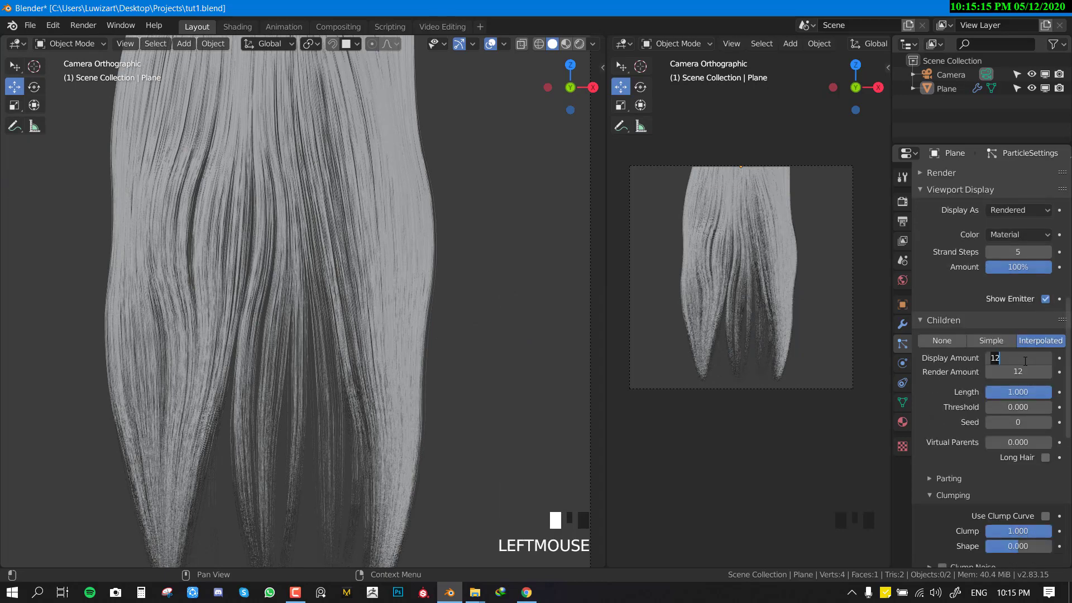
key(Return)
scroll(309, 313, down, 2)
shift+middle_click(309, 313)
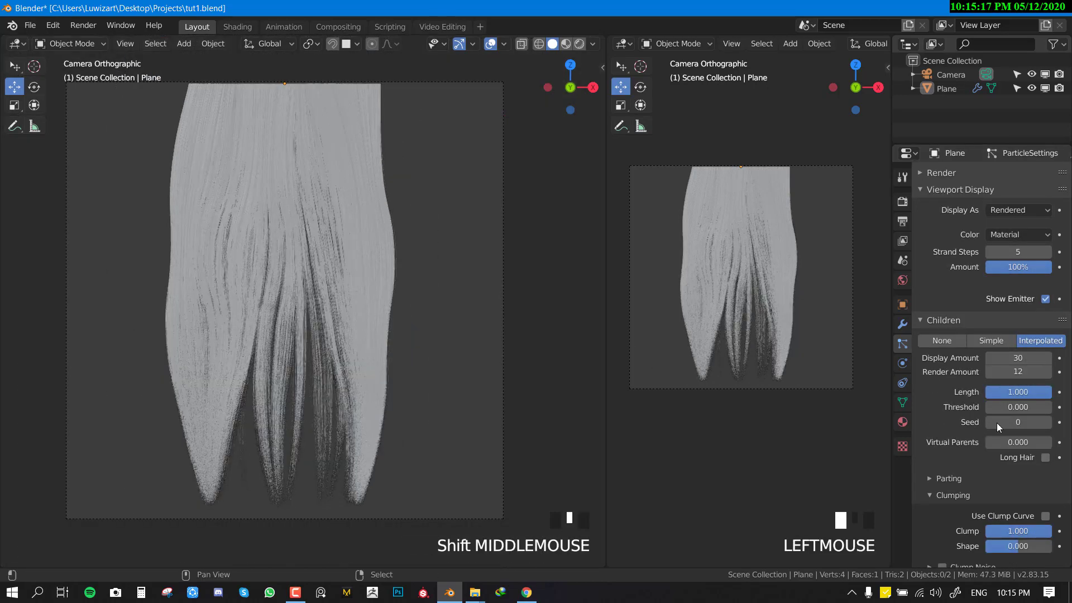
Step: Set both the display and render amounts of the hair children to 50
drag(1012, 359, 1013, 372)
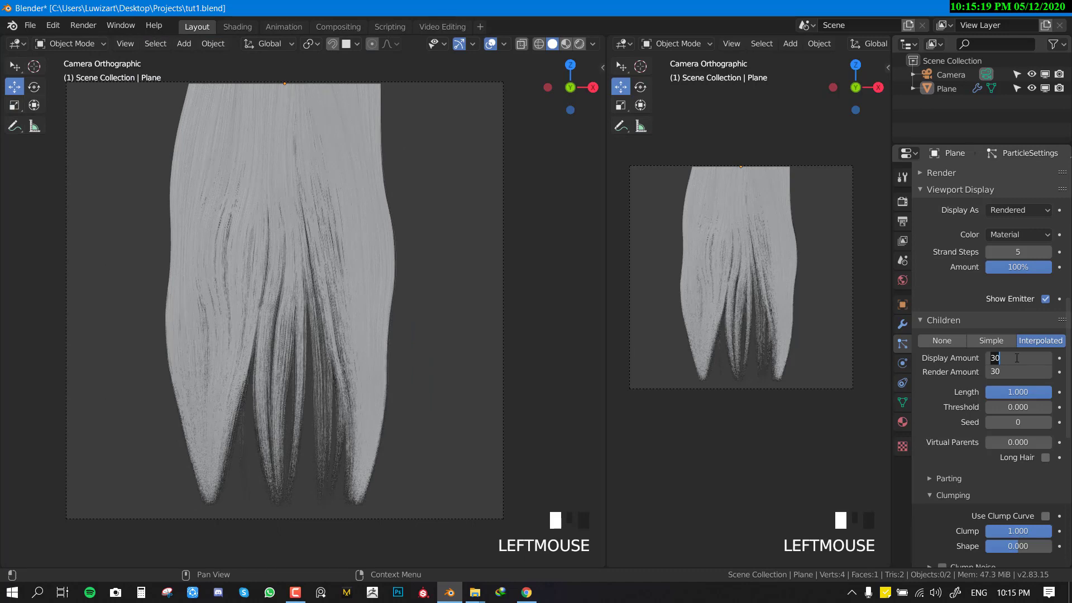
text(50)
key(Return)
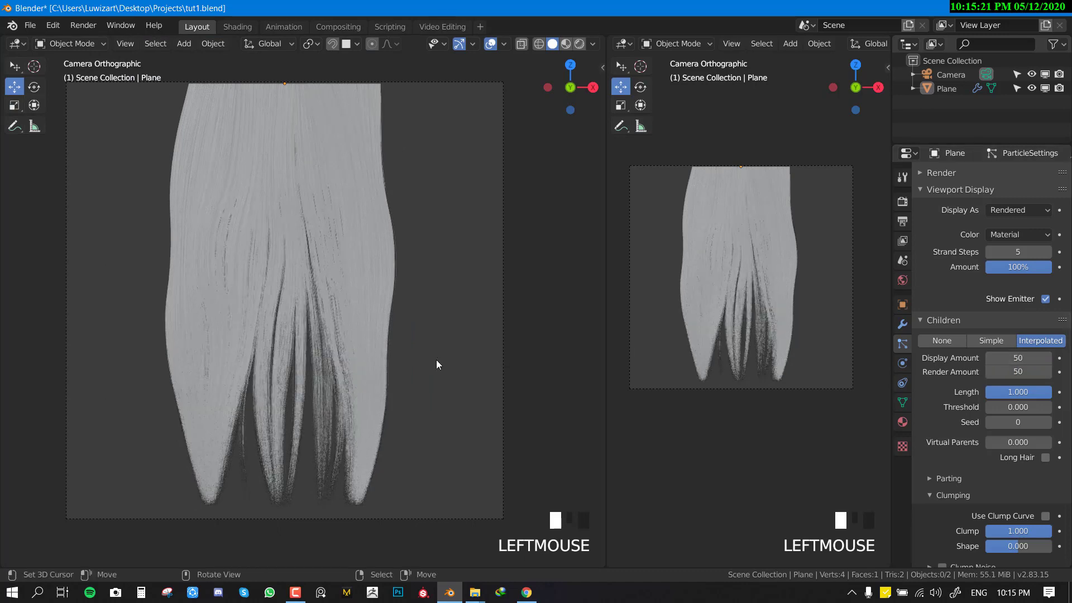
scroll(437, 364, up, 2)
Step: Set both the display and render amounts of the interpolated hair children to 30
click(1010, 358)
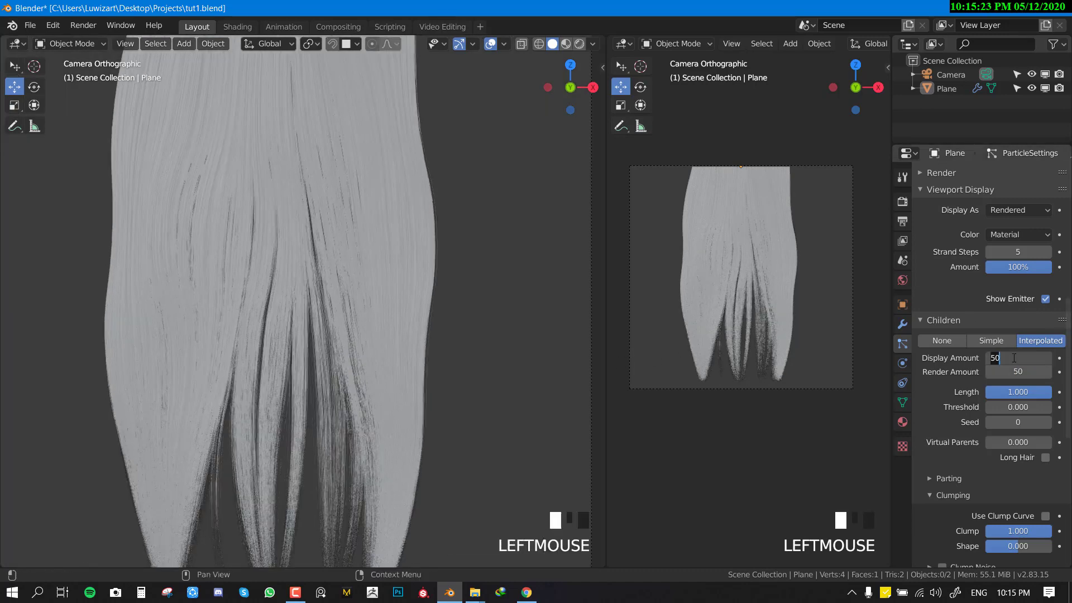
key(Escape)
drag(1012, 359, 1012, 365)
text(3)
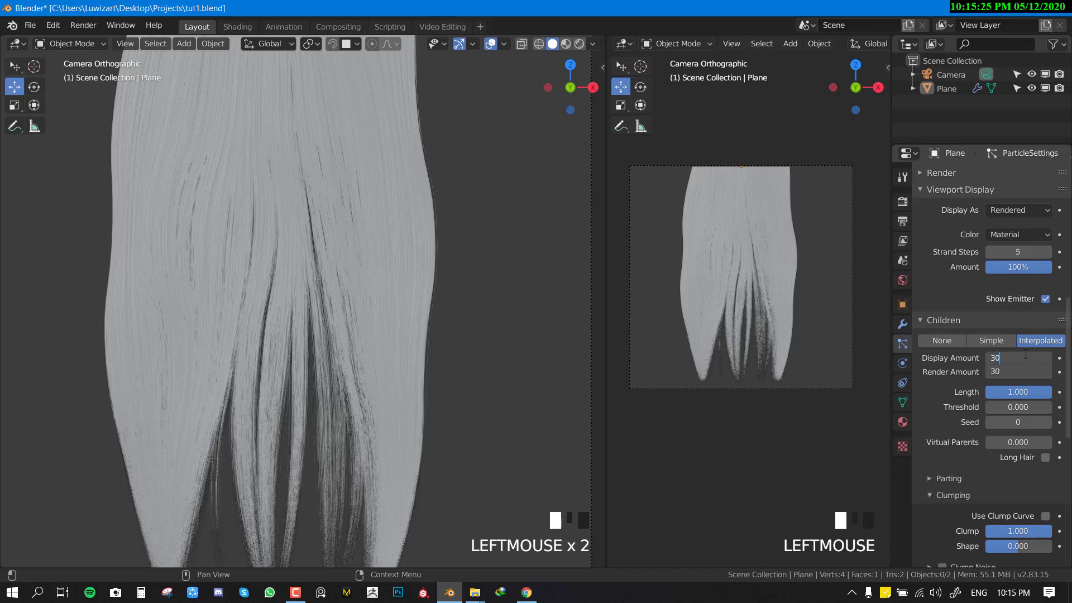
text(0)
key(Return)
scroll(276, 299, down, 3)
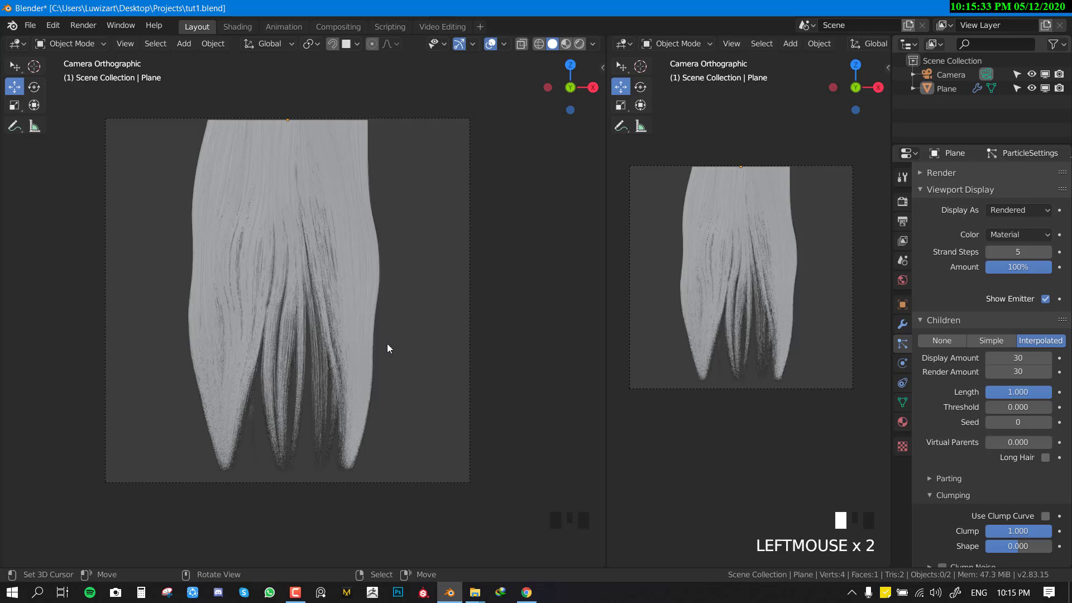
Step: Check the strand coverage up close, and reduce the children's display and render amounts to 15
scroll(387, 344, up, 1)
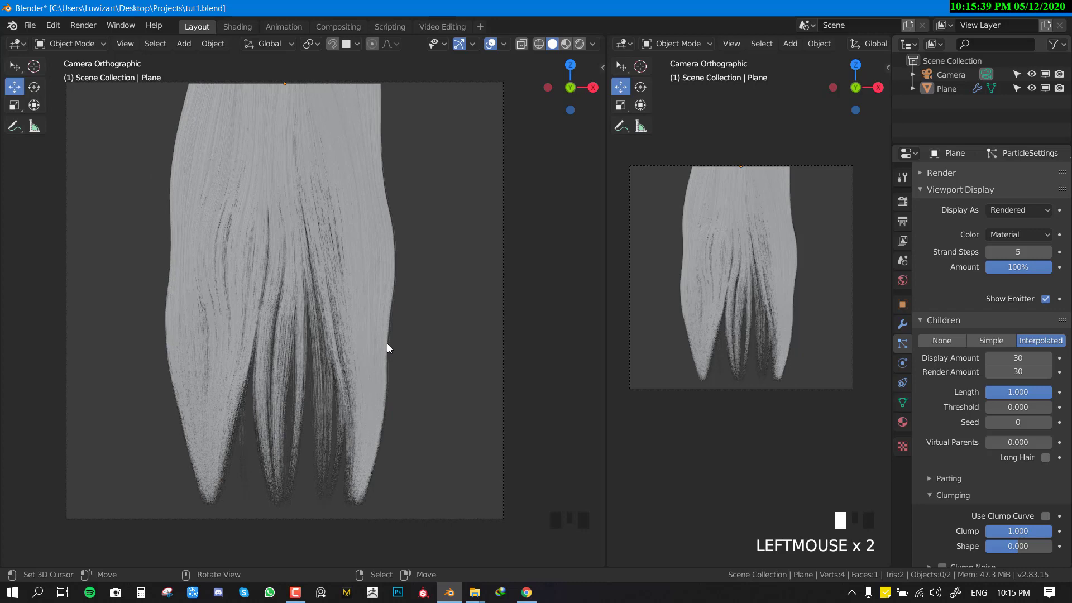
scroll(390, 263, up, 1)
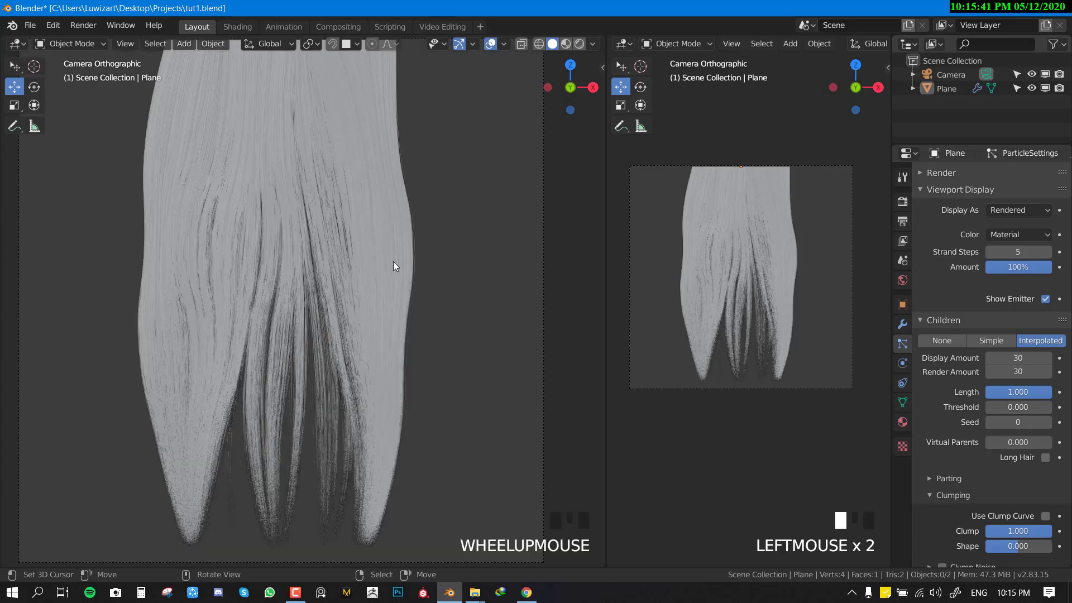
shift+middle_drag(403, 256, 406, 286)
shift+middle_drag(431, 370, 431, 316)
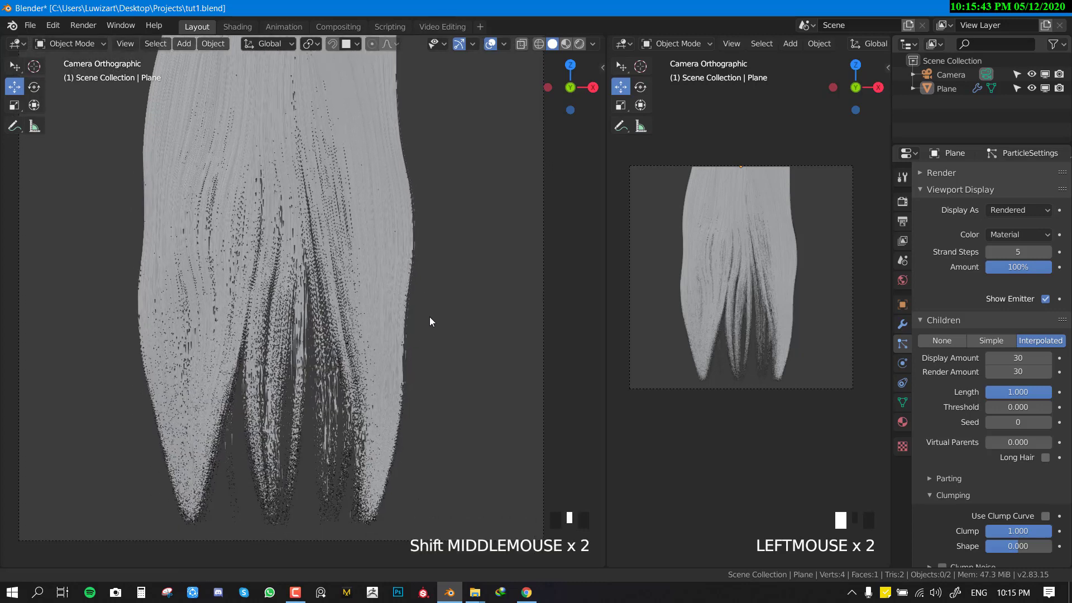
scroll(431, 320, down, 1)
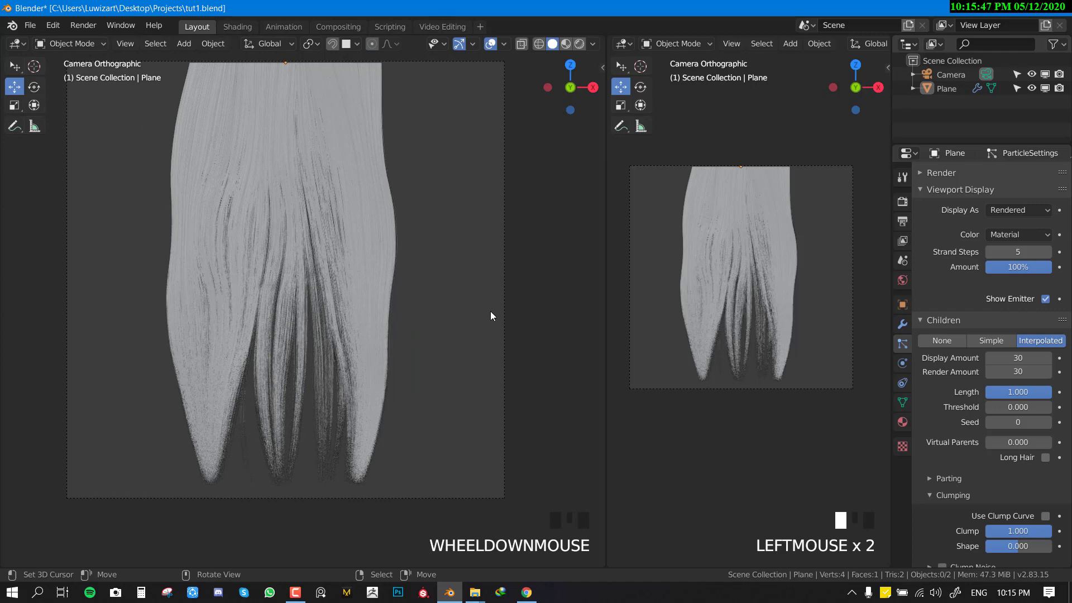
shift+middle_drag(457, 294, 468, 316)
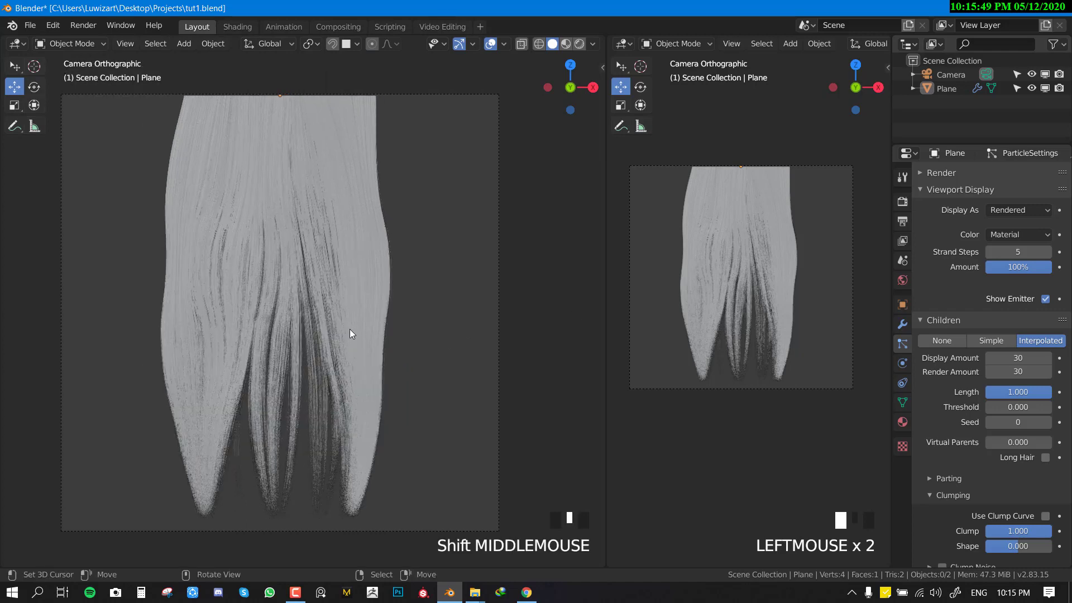
click(999, 358)
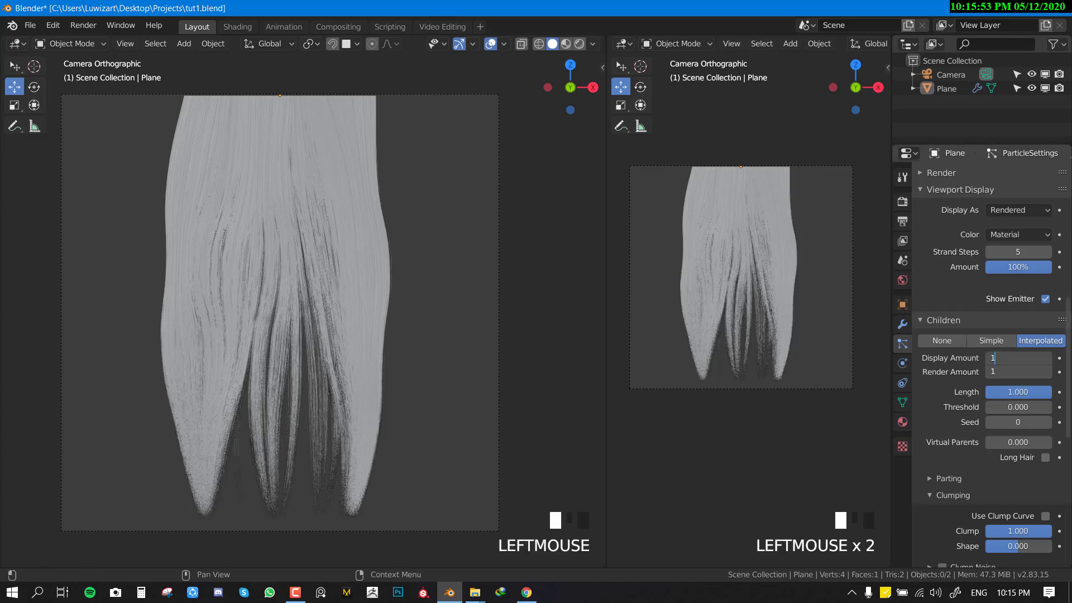
key(Return)
key(alt+a)
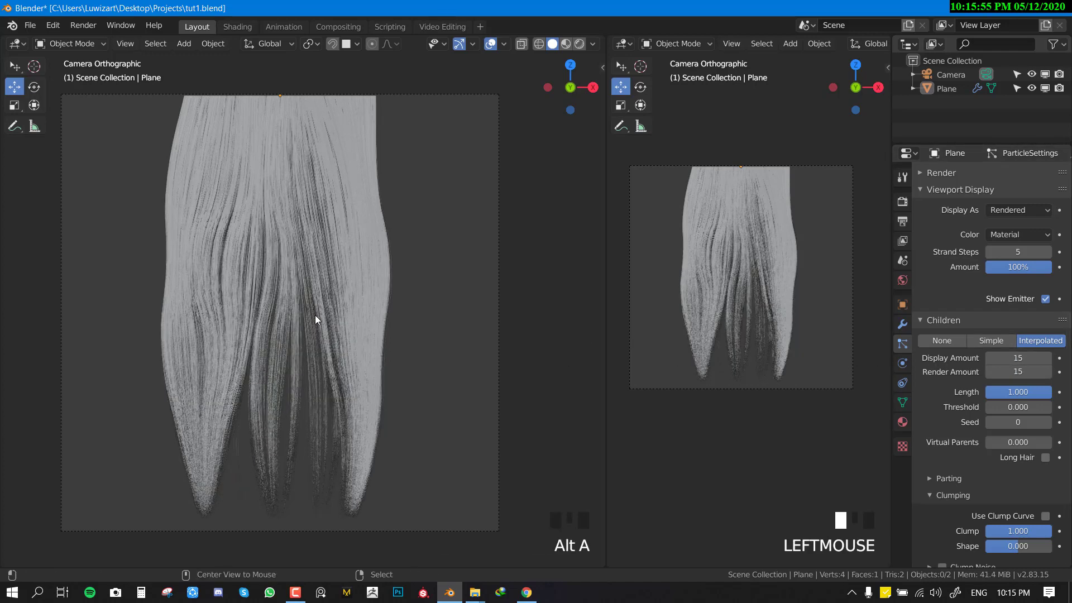
Step: Inspect the gaps between the strands, and lower the children's display and render amounts to 10
scroll(356, 267, up, 2)
shift+middle_drag(356, 266, 403, 312)
scroll(400, 231, up, 7)
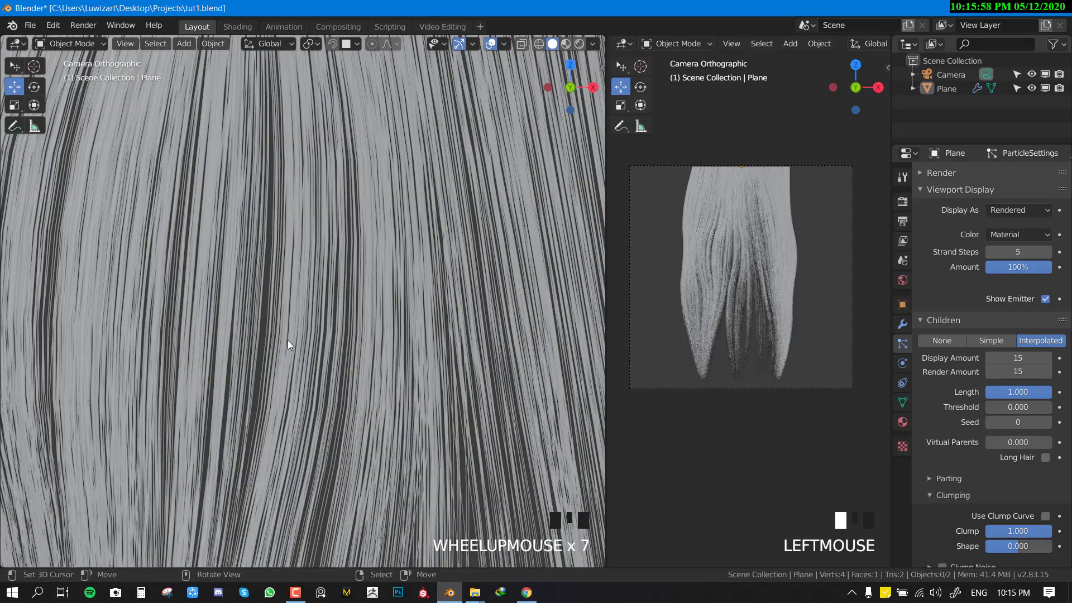
scroll(287, 339, down, 10)
shift+middle_drag(352, 364, 357, 291)
scroll(357, 287, up, 3)
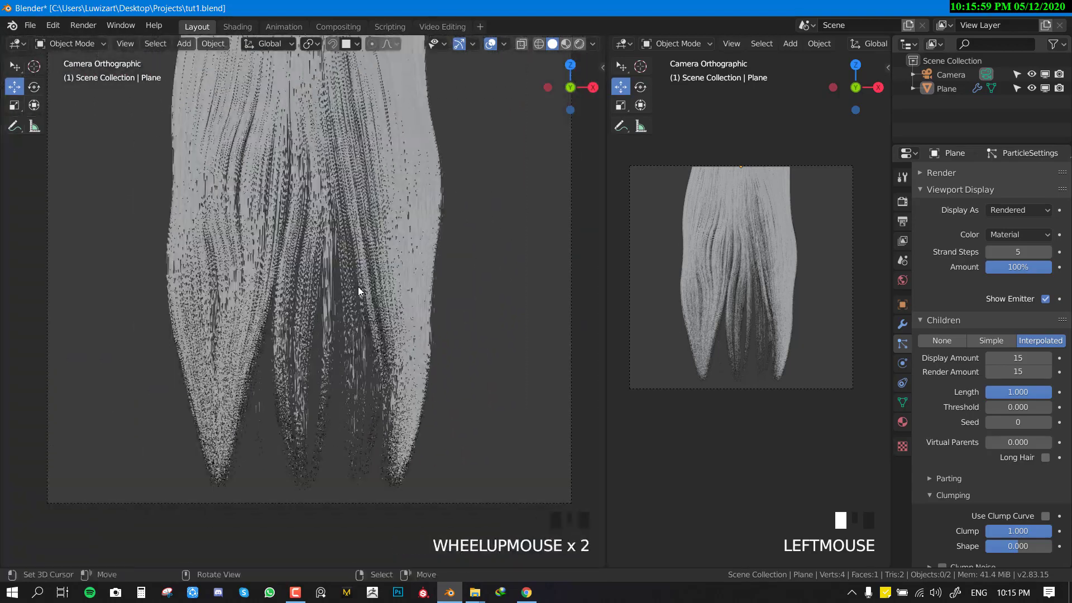
shift+middle_drag(326, 256, 339, 351)
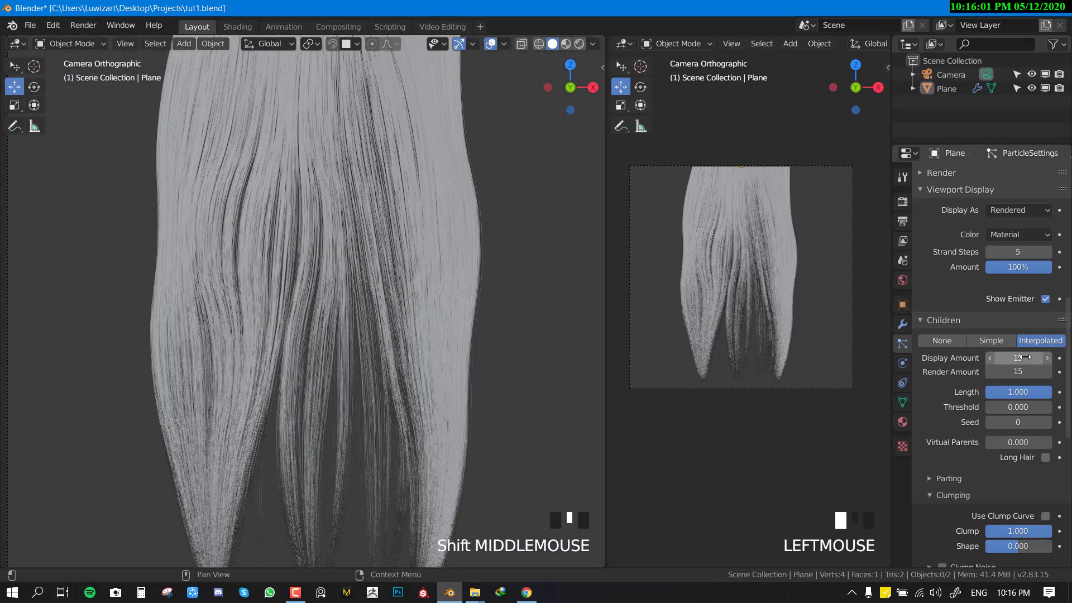
drag(1022, 357, 1022, 373)
text(1)
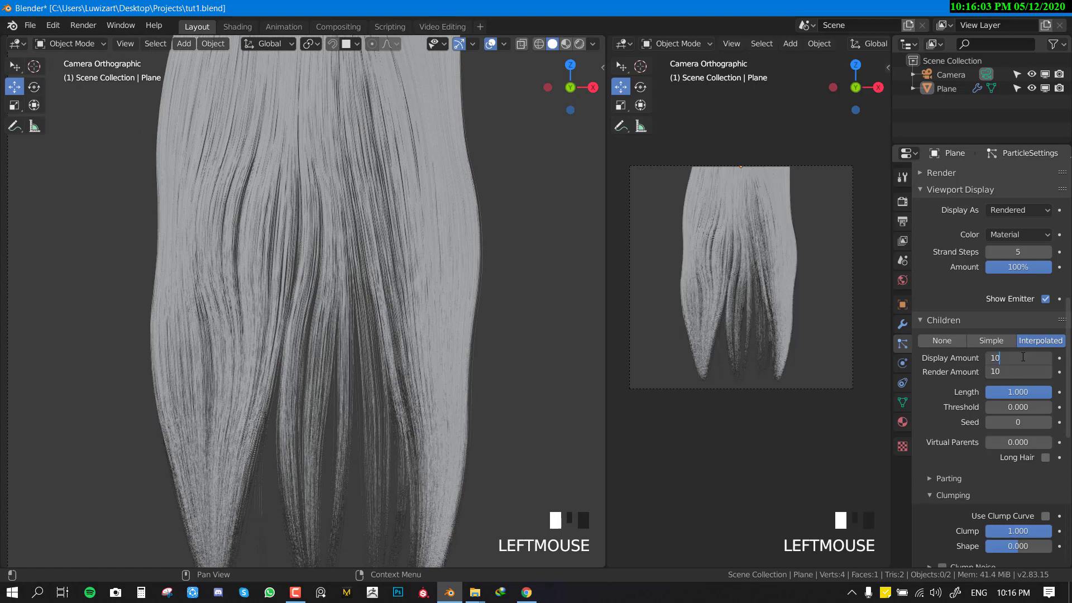
key(Return)
Step: Divide the two viewports about evenly and switch the main camera view to Rendered shading
scroll(223, 330, down, 5)
scroll(290, 313, up, 3)
mouse_move(338, 303)
shift+middle_down()
mouse_move(351, 302)
mouse_move(332, 303)
shift+middle_up()
click(604, 240)
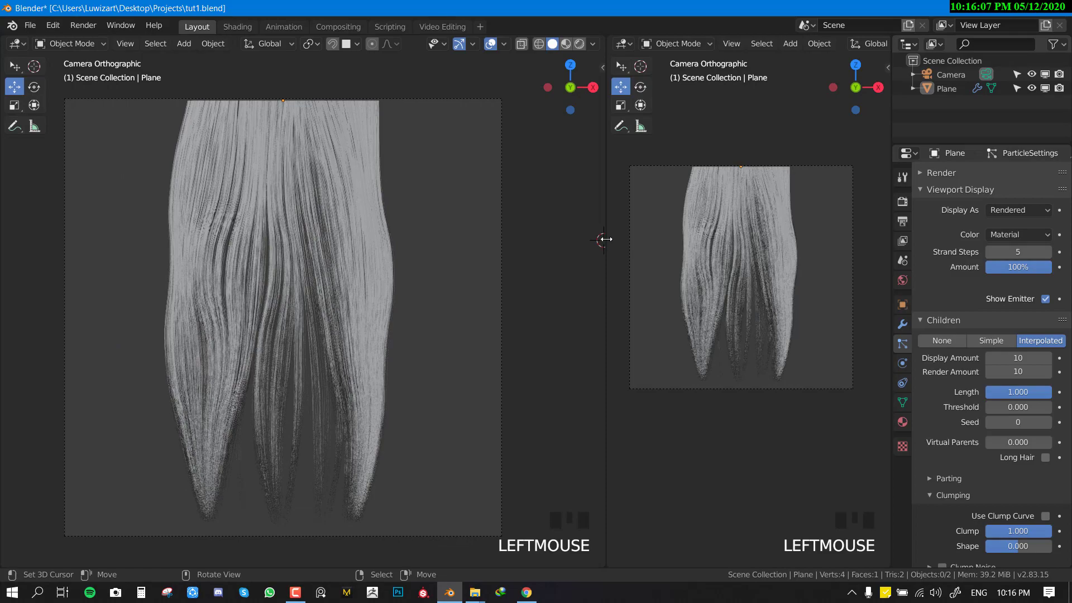
drag(606, 239, 445, 234)
middle_drag(346, 43, 89, 42)
key(z)
click(188, 133)
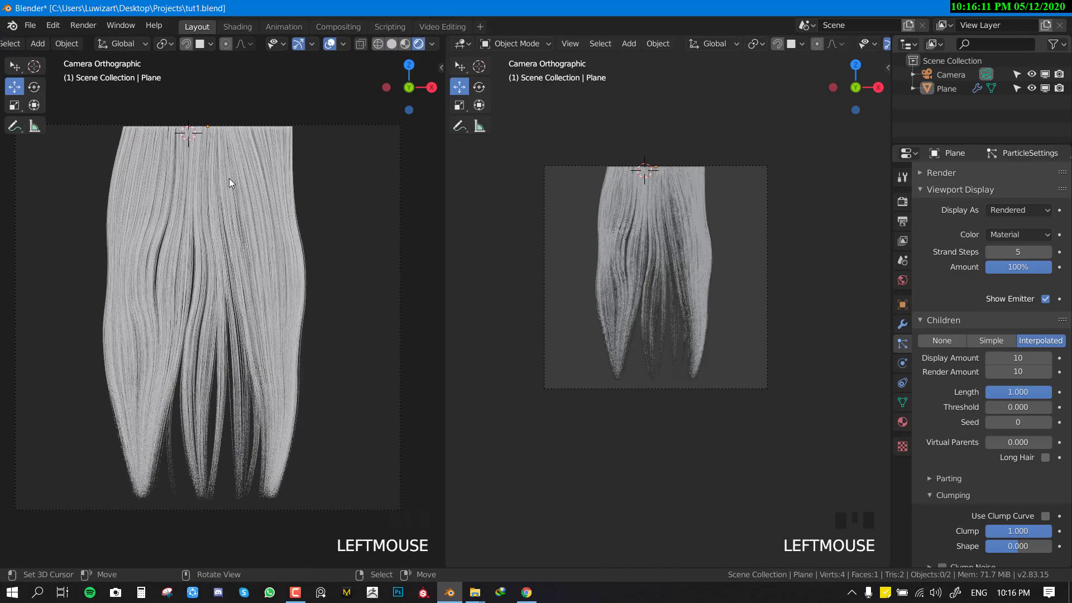
Step: Rotate the lighting in the rendered view to examine how it shades the hair strands
mouse_move(222, 262)
ctrl+alt+mouse_down()
mouse_move(165, 272)
mouse_move(300, 269)
mouse_move(85, 274)
ctrl+alt+mouse_up()
ctrl+alt+drag(293, 300, 209, 304)
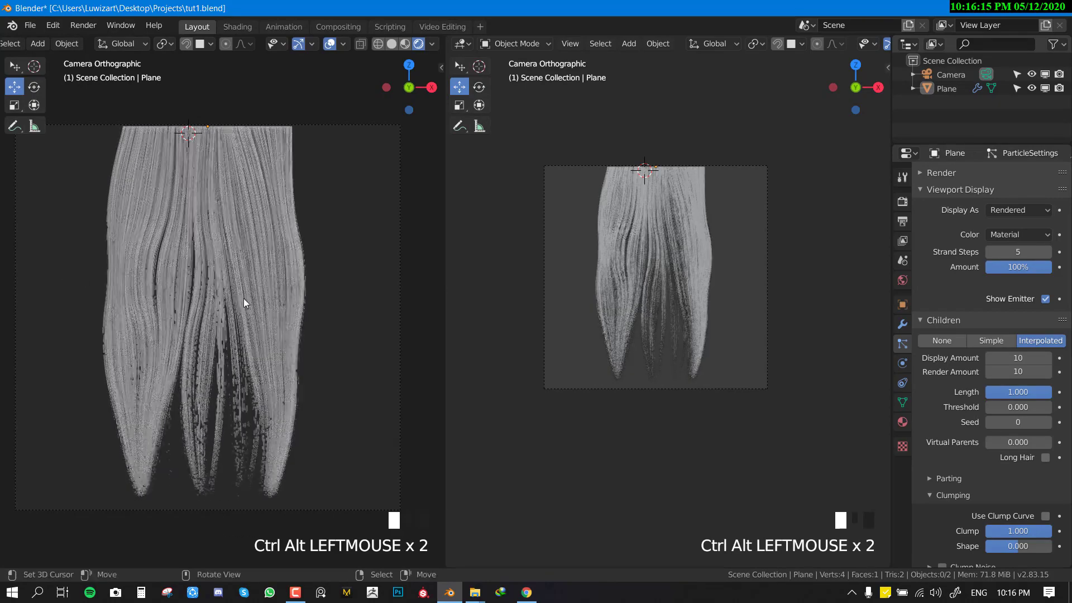
shift+middle_drag(321, 264, 345, 220)
mouse_move(292, 254)
ctrl+alt+mouse_down()
mouse_move(235, 263)
mouse_move(429, 195)
mouse_move(452, 146)
ctrl+alt+mouse_up()
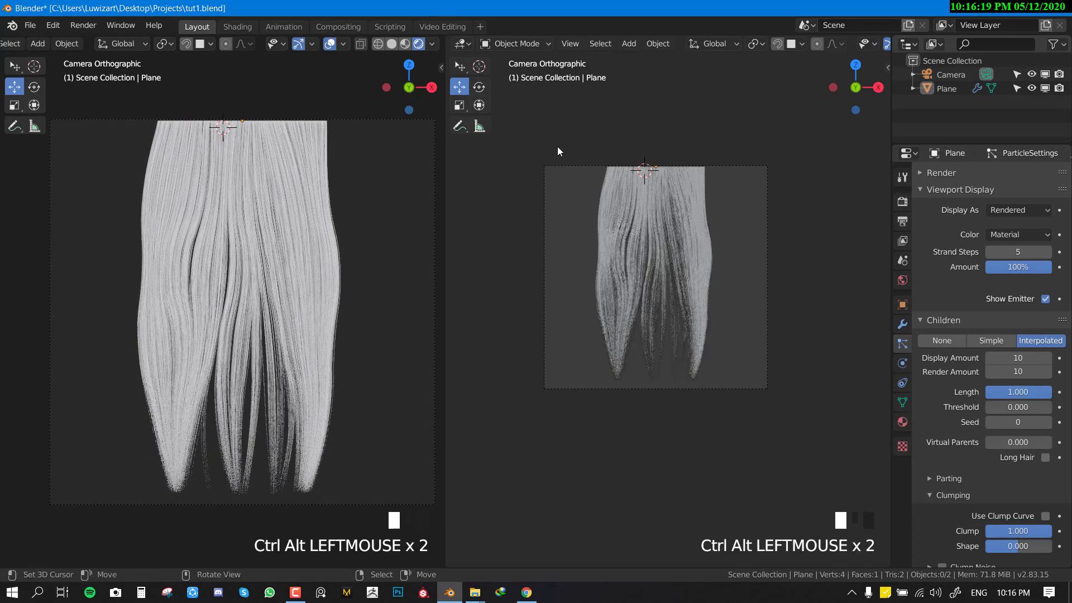
Step: Turn the second viewport into a Shader Editor and create a new material for the plane
key(shift+F3)
key(n)
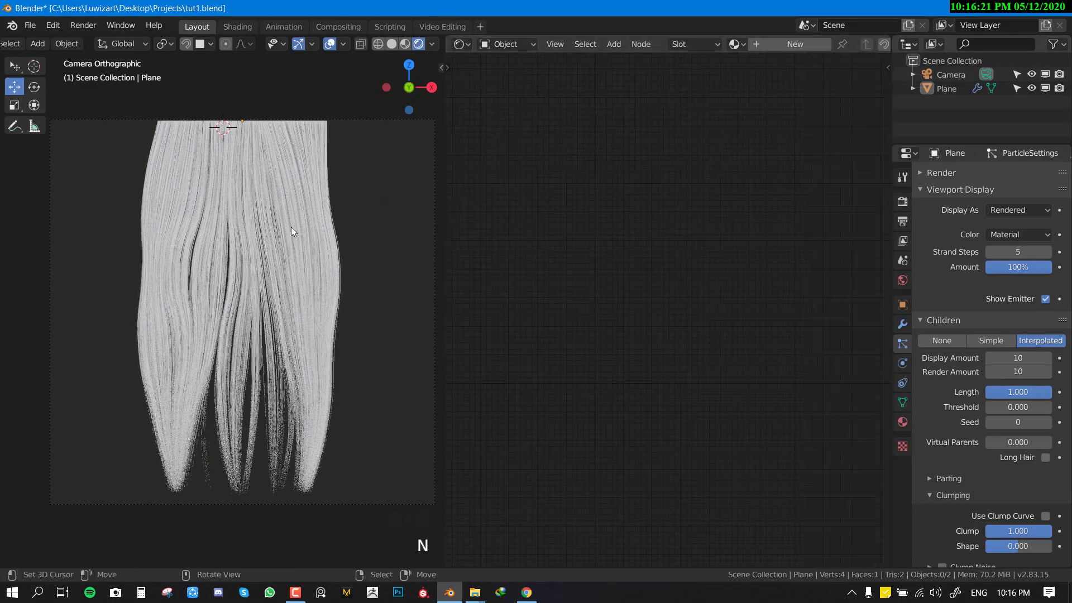
click(769, 45)
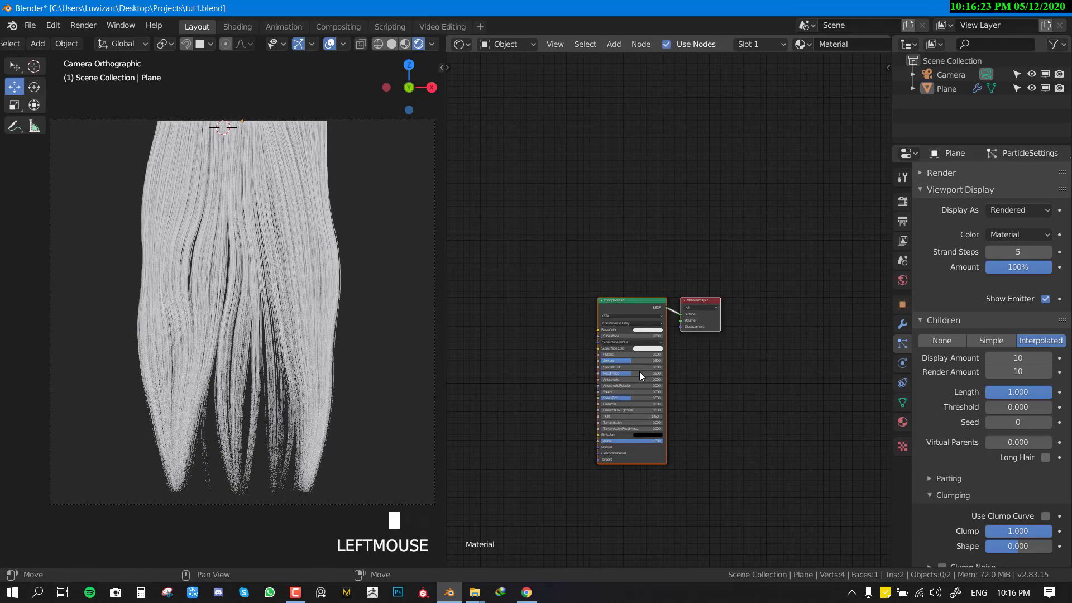
Step: Add a ColorRamp node to the material and place it just before the Principled BSDF
scroll(764, 269, up, 3)
key(alt+a)
scroll(689, 296, up, 2)
middle_drag(689, 297, 603, 276)
key(shift+a)
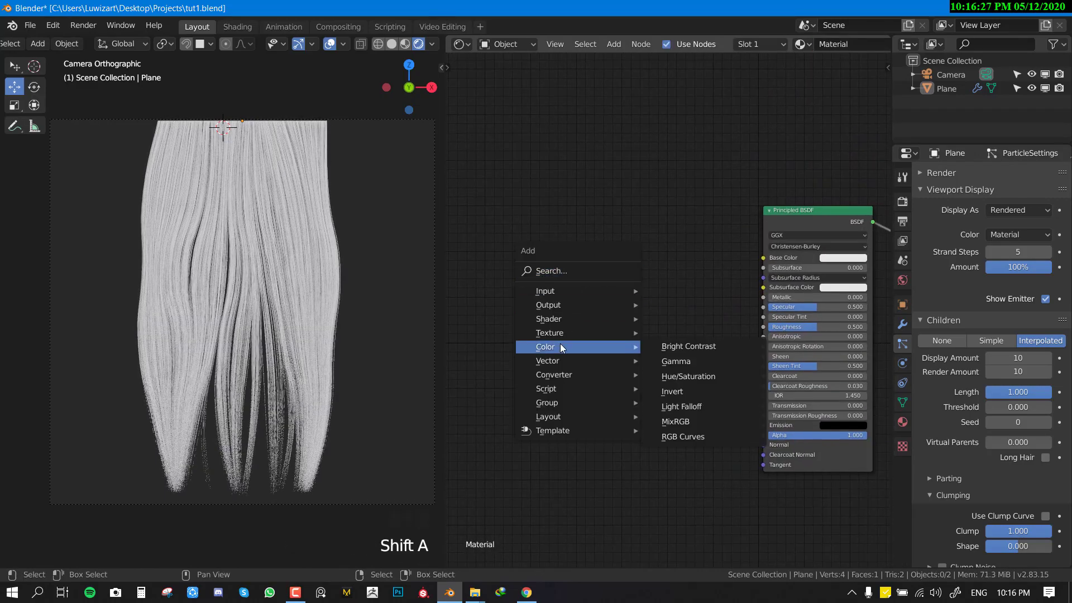
mouse_move(567, 292)
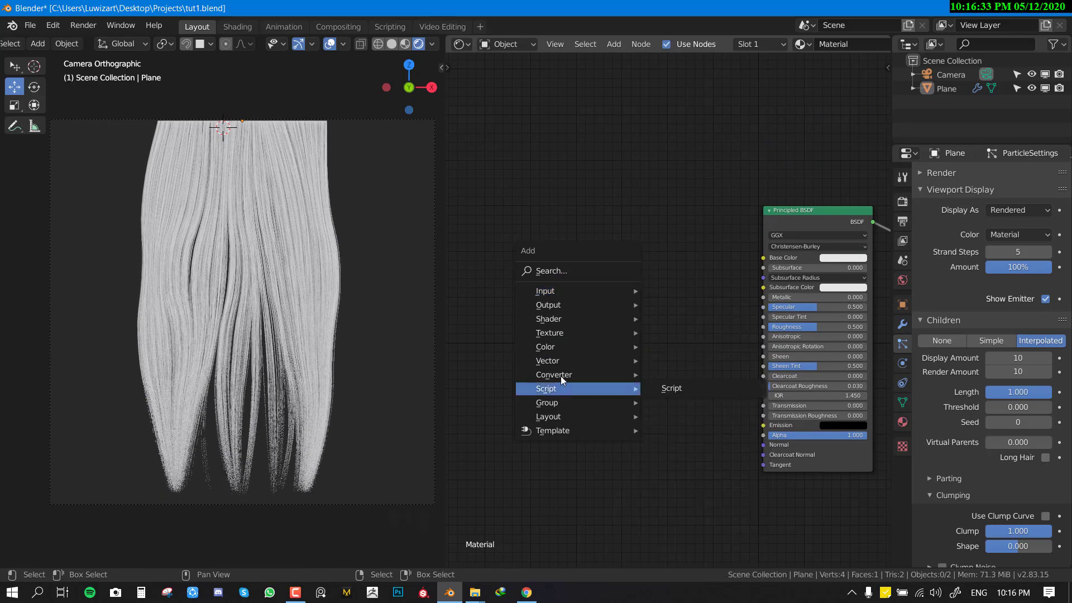
mouse_move(580, 375)
click(693, 196)
click(538, 254)
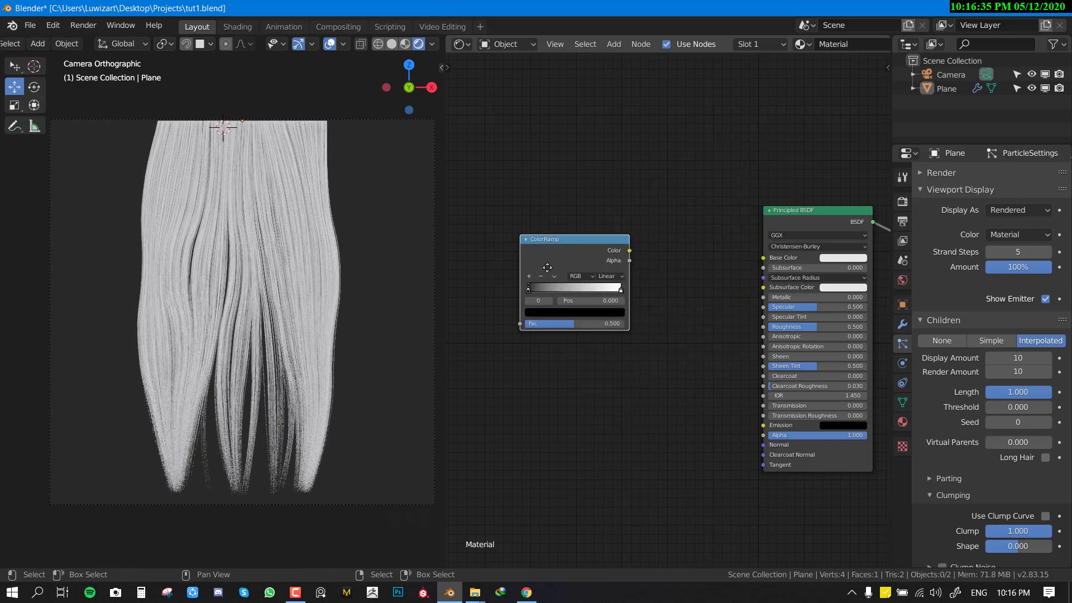
middle_drag(538, 255, 676, 256)
right_drag(676, 259, 777, 273)
middle_drag(747, 273, 654, 288)
Step: Add a Hair Info node and place it just before the ColorRamp node
key(shift+a)
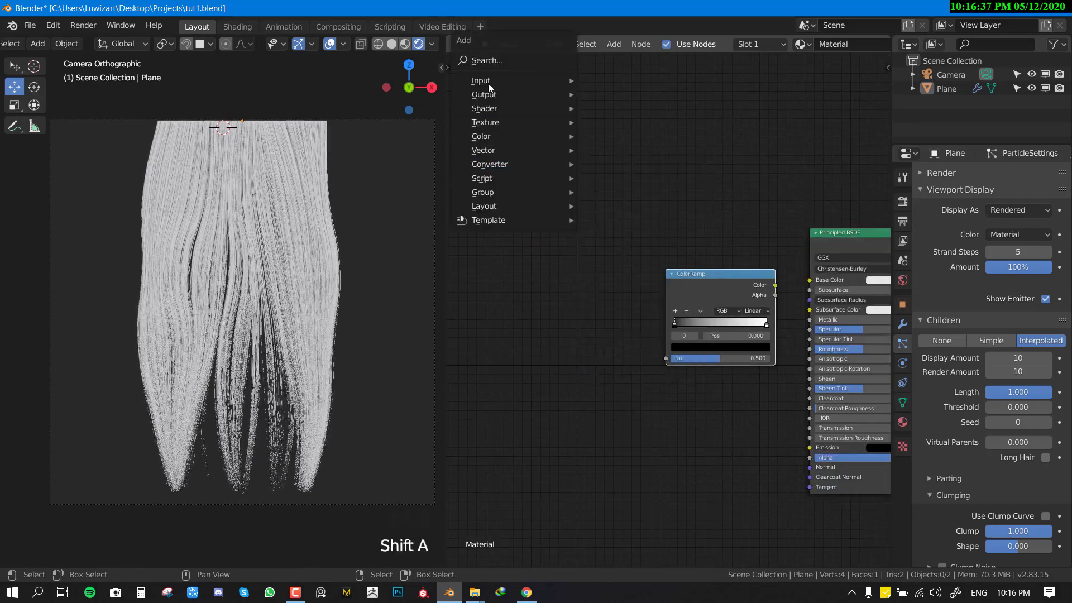
mouse_move(543, 84)
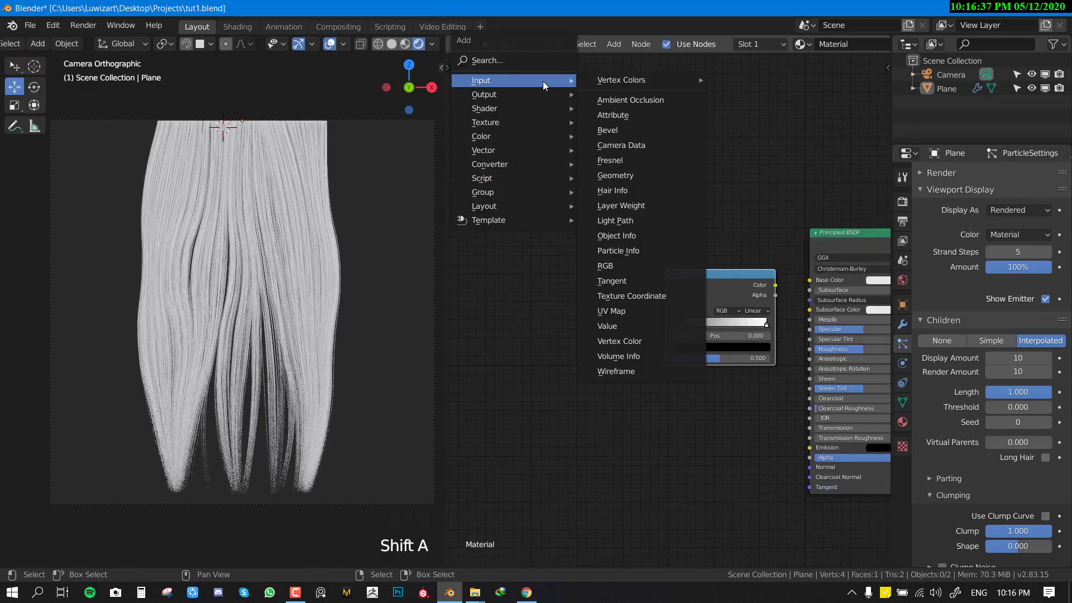
click(635, 192)
click(545, 241)
scroll(592, 257, up, 2)
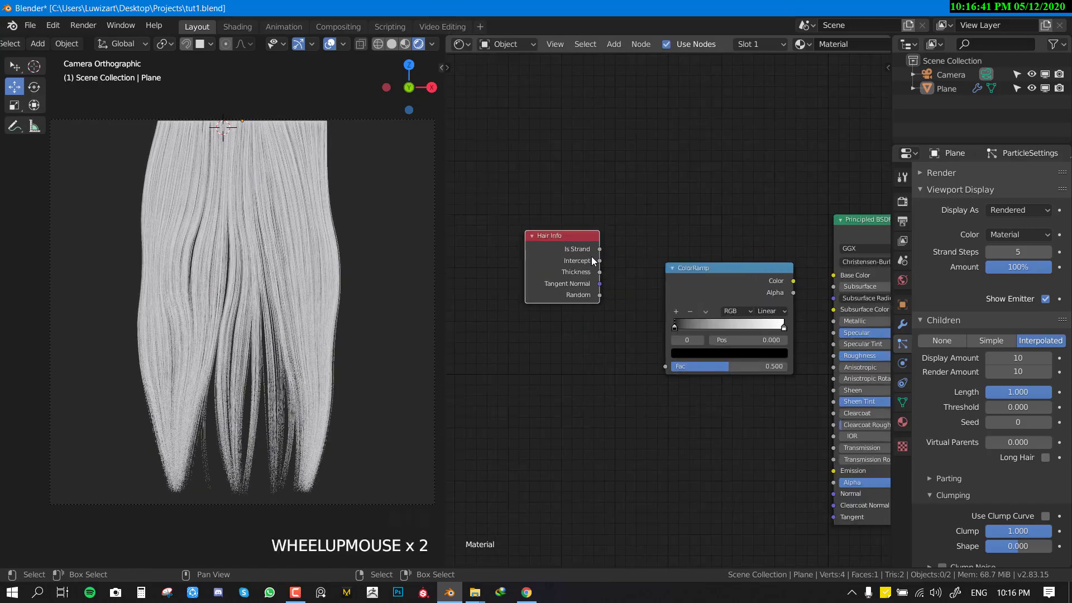
right_drag(598, 285, 589, 304)
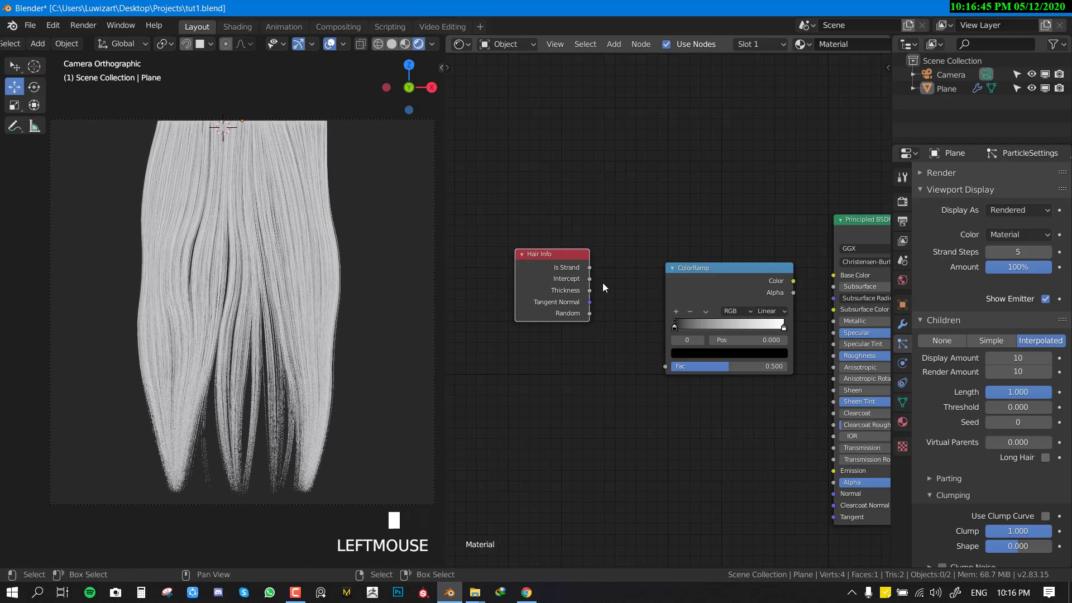
Step: Link the Hair Info Intercept output to the ColorRamp's Fac input and preview the ramp on the hair
scroll(604, 286, up, 1)
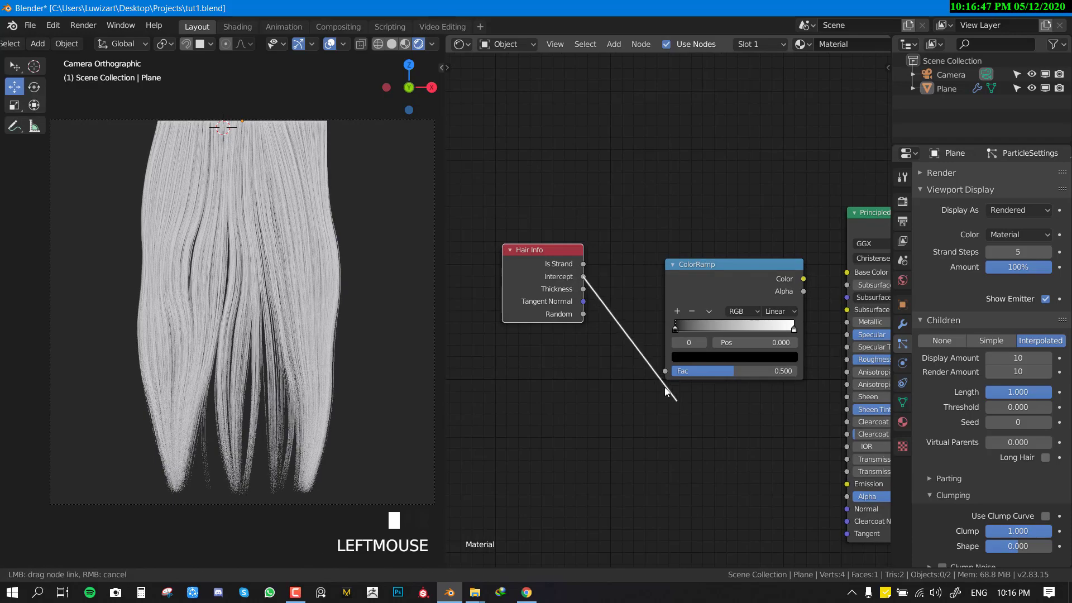
drag(666, 370, 665, 373)
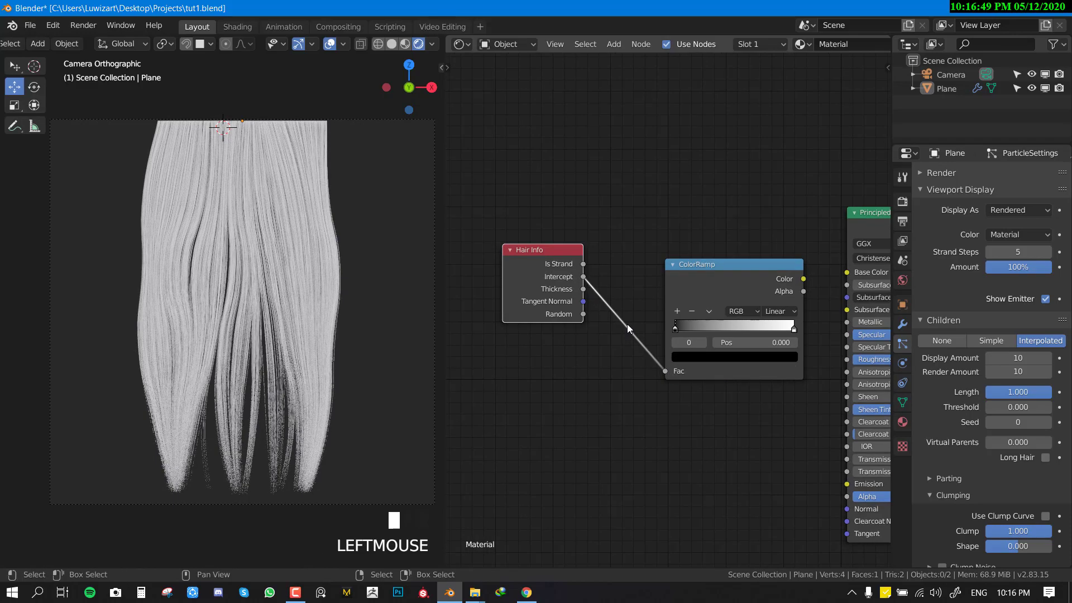
ctrl+shift+click(744, 290)
Step: Set the ColorRamp's interpolation to B-Spline and move its black stop to about 0.322
drag(687, 323, 709, 329)
middle_drag(709, 308, 602, 276)
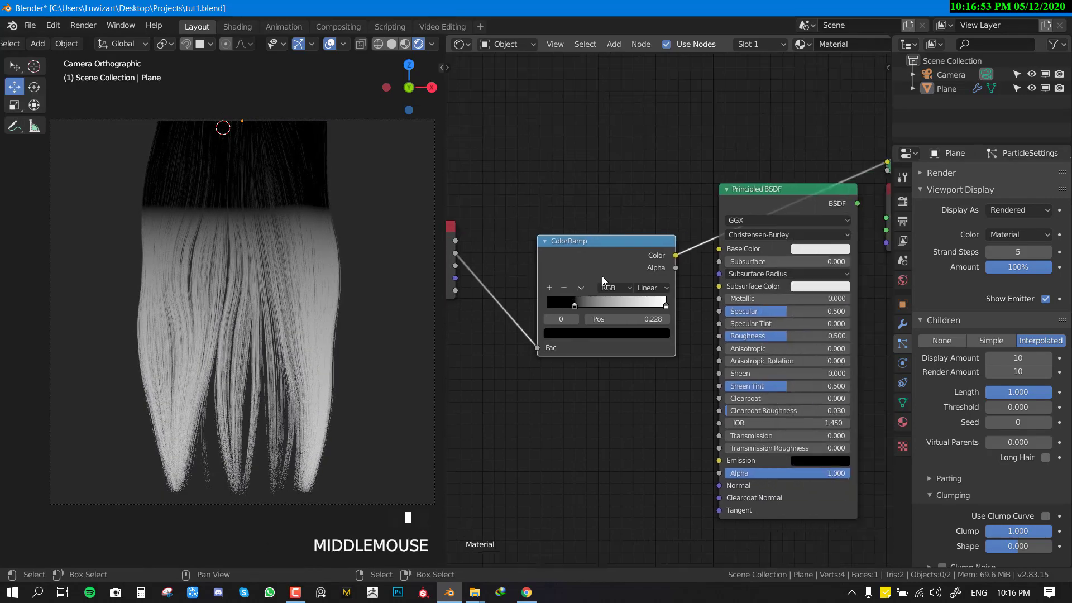
click(653, 287)
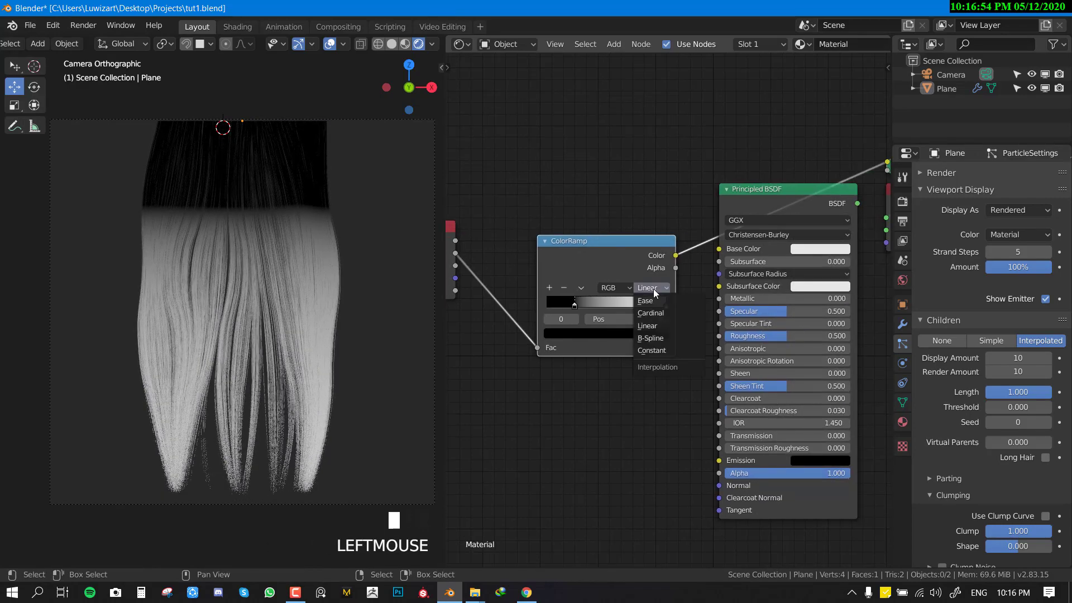
click(668, 338)
middle_drag(639, 334, 678, 333)
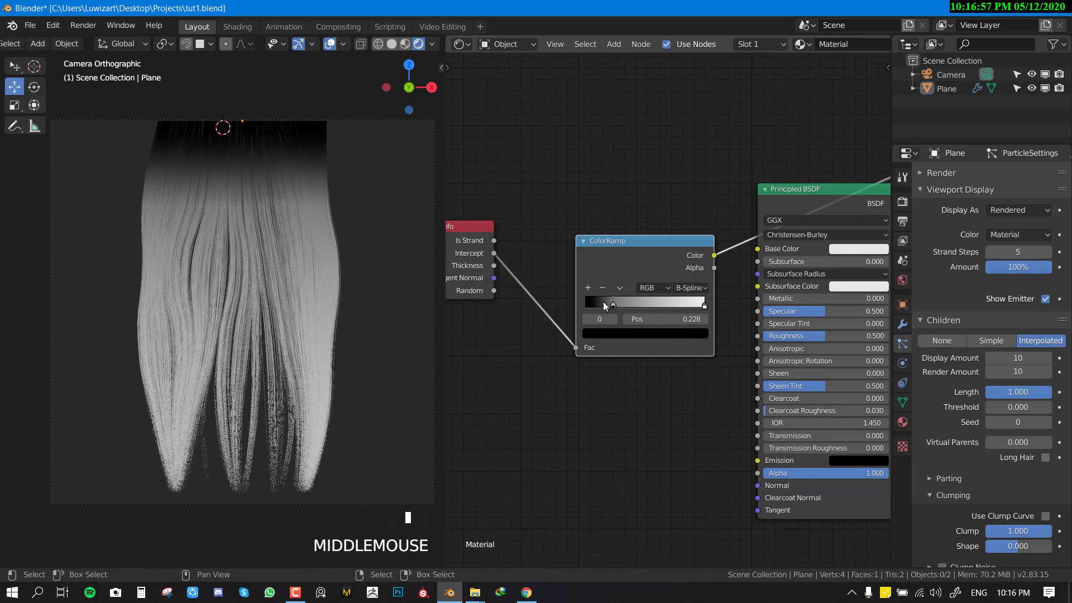
mouse_move(607, 303)
mouse_down()
mouse_move(636, 300)
mouse_move(616, 301)
mouse_up()
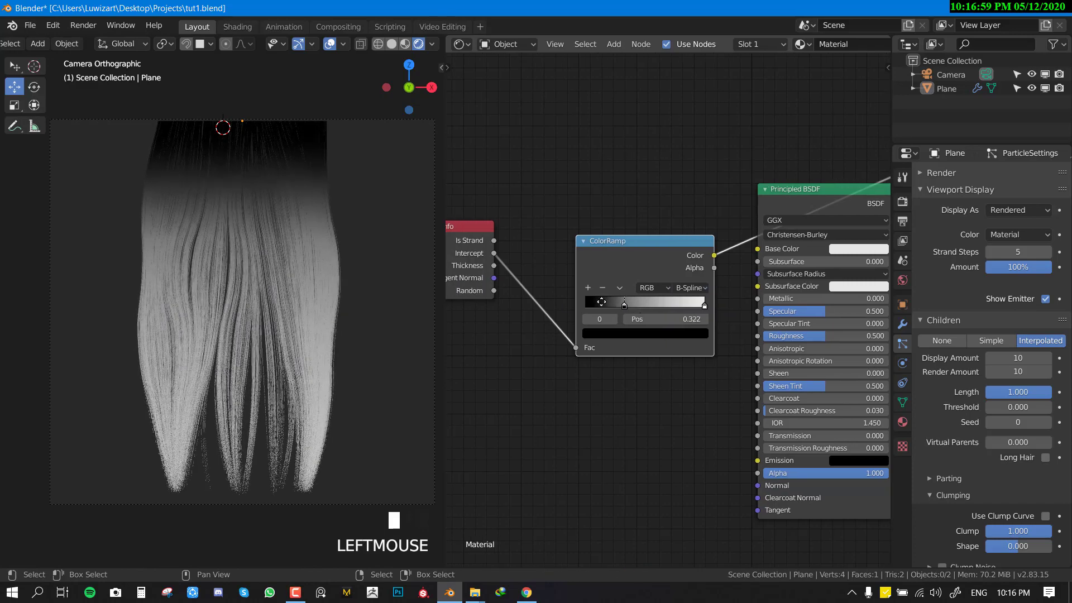
Step: Move the ColorRamp node up close beside the Hair Info node
middle_drag(461, 257, 584, 266)
right_click(720, 289)
right_click(728, 286)
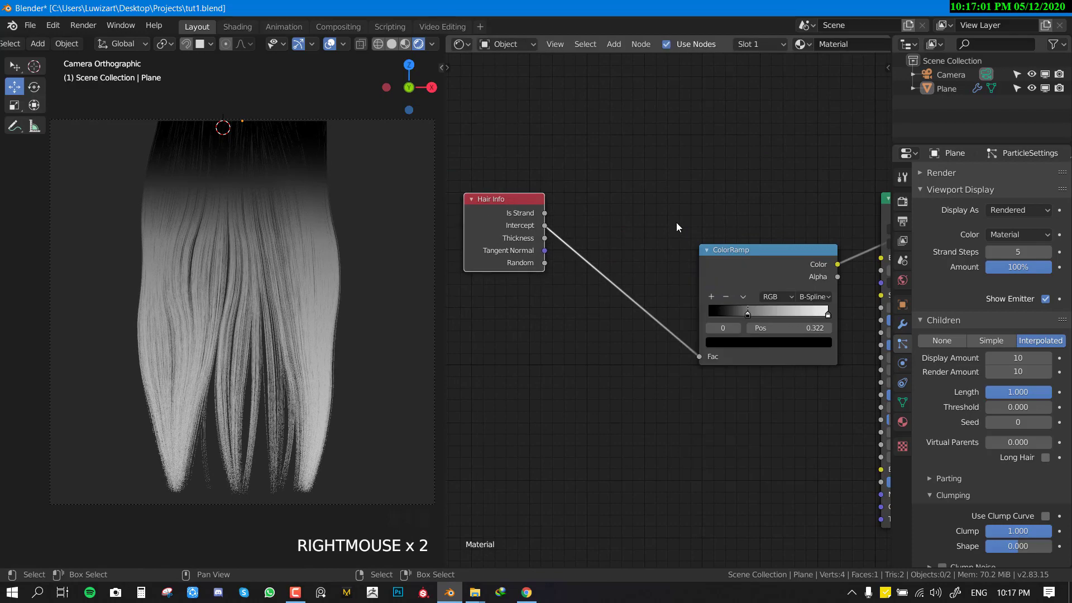
right_drag(726, 255, 633, 185)
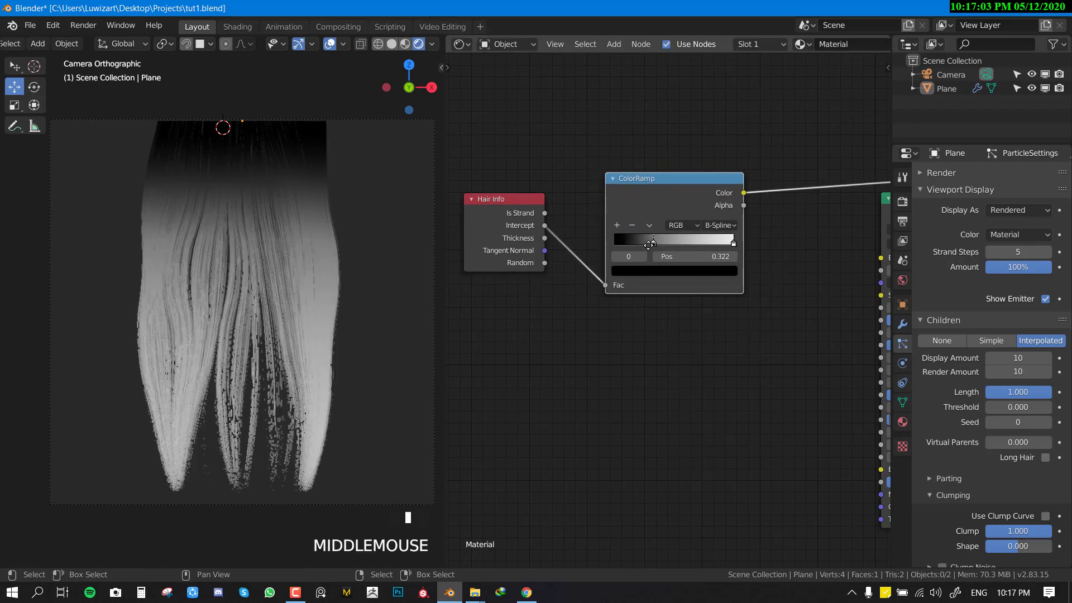
Step: Move the Hair Info node up and shift the ColorRamp's black stop to about 0.149
middle_drag(601, 235, 634, 246)
right_drag(558, 246, 551, 196)
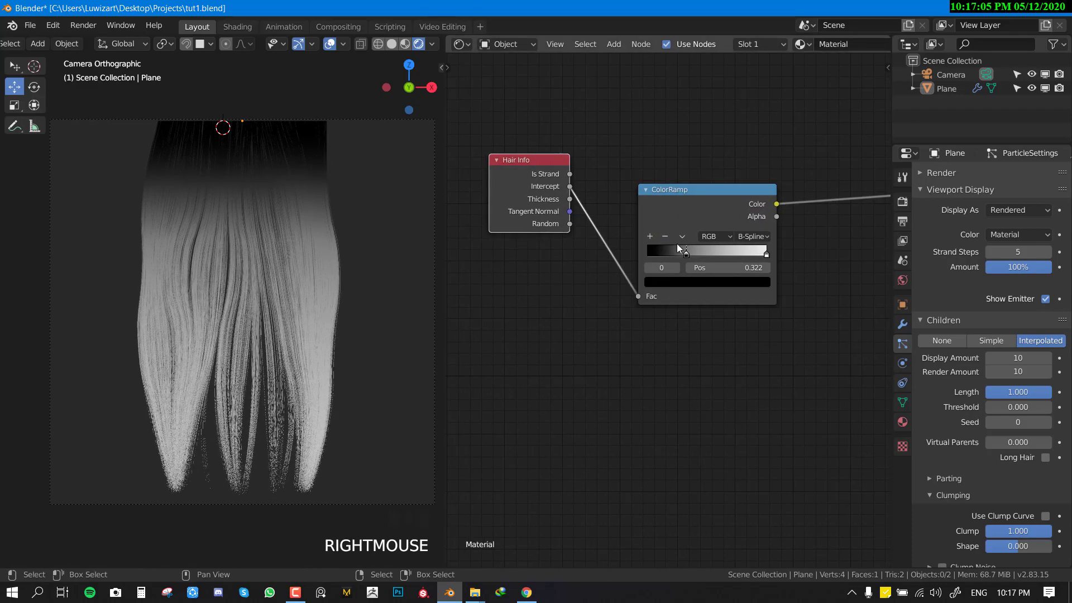
mouse_move(686, 253)
mouse_down()
mouse_move(661, 253)
mouse_move(671, 253)
mouse_up()
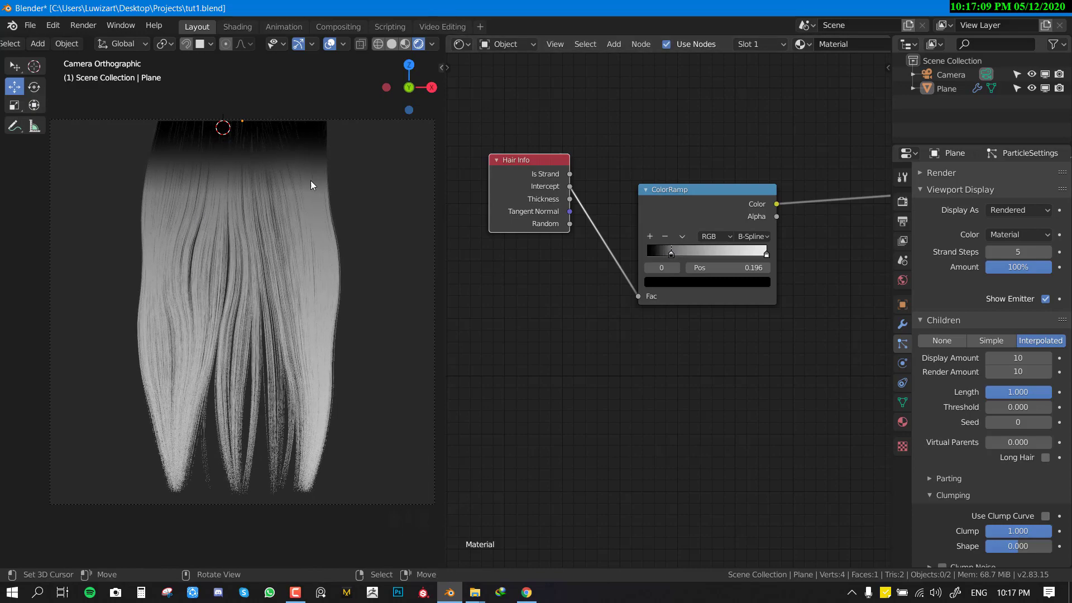
drag(671, 253, 664, 254)
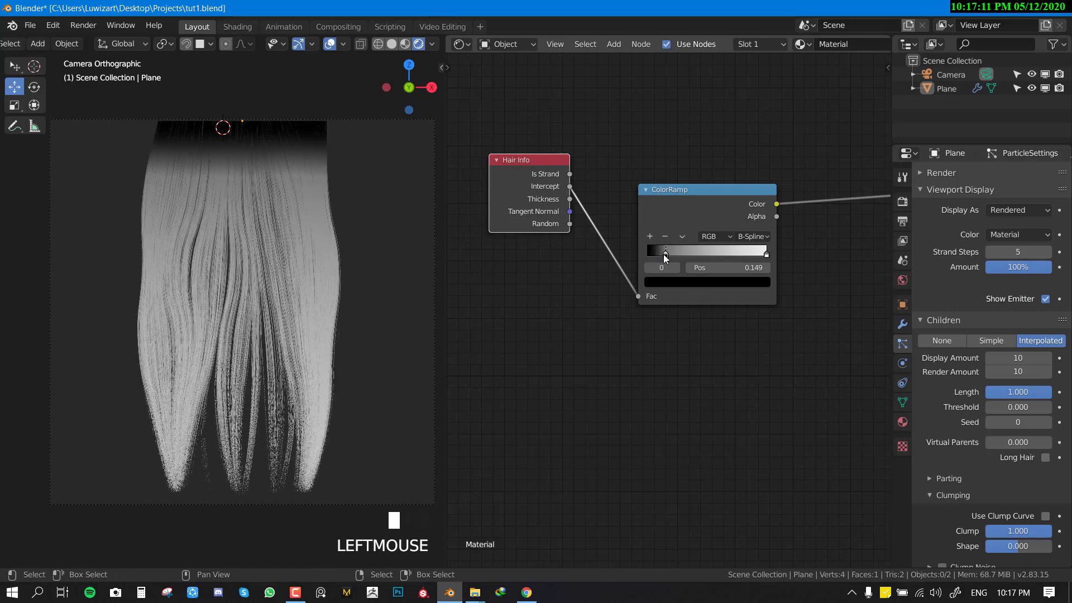
Step: Move the Hair Info and ColorRamp nodes up and place them close together
scroll(666, 253, down, 2)
middle_drag(683, 236, 676, 269)
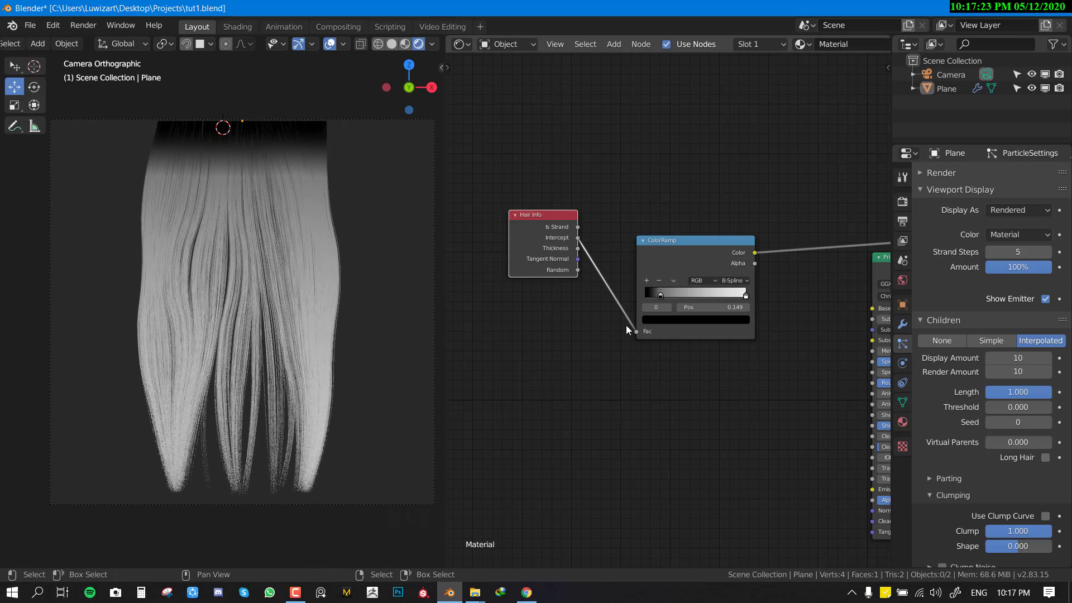
right_drag(697, 249, 666, 212)
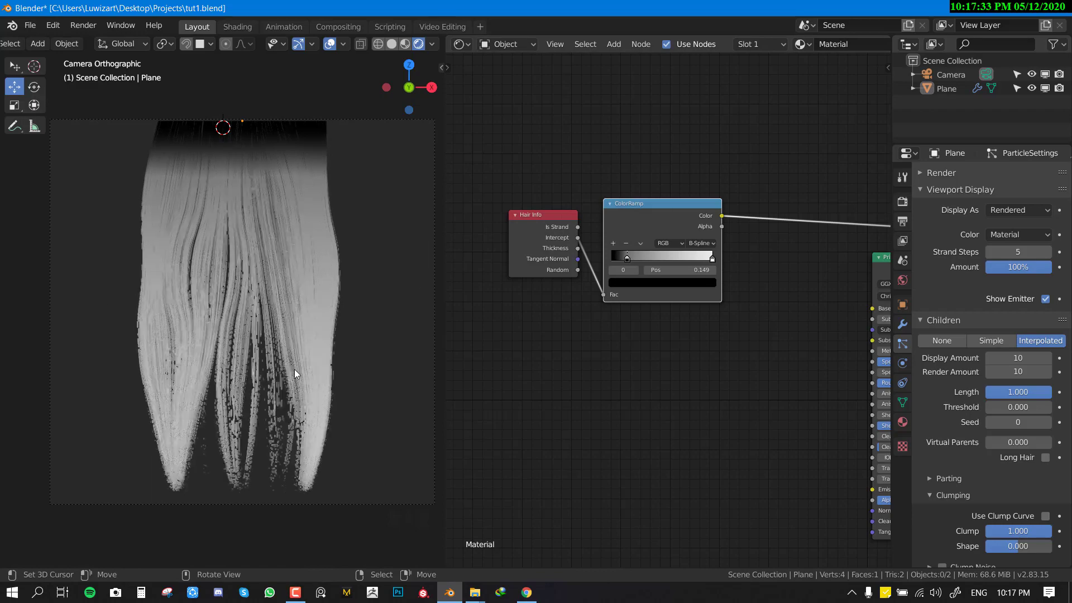
shift+middle_drag(589, 221, 619, 294)
right_drag(559, 304, 523, 231)
right_drag(651, 291, 609, 225)
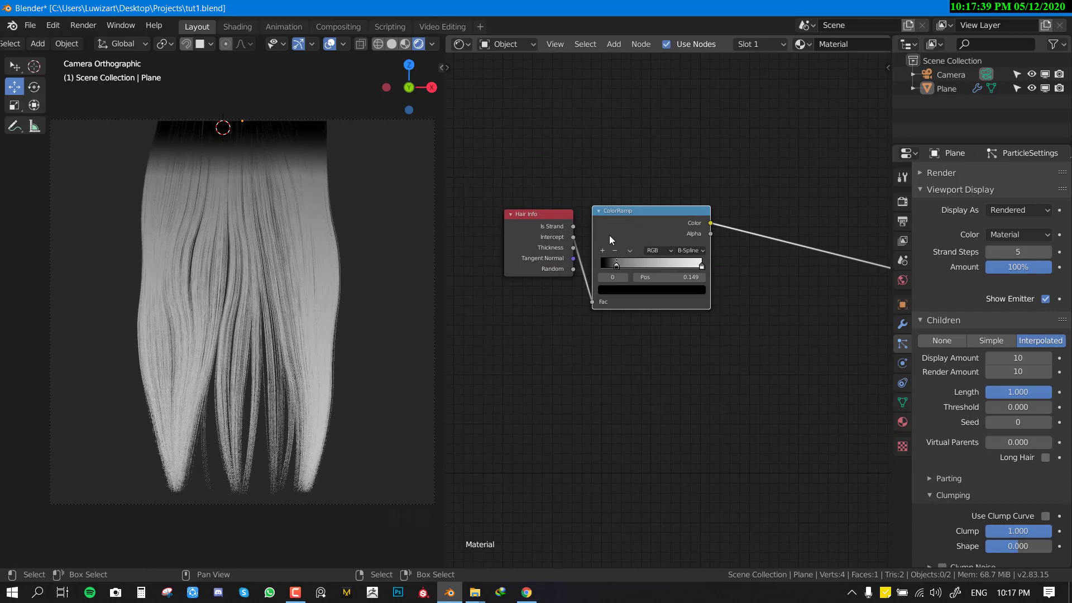
Step: Shift the ColorRamp's black stop to about 0.145 and recolor it pure red, with green and blue at 0
middle_drag(609, 236, 606, 249)
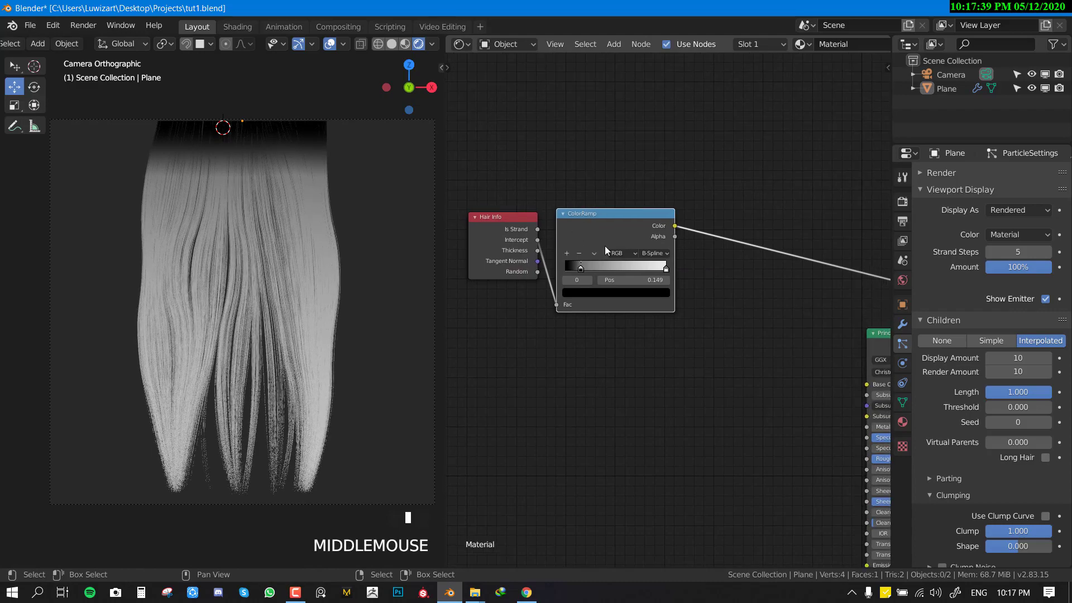
click(573, 267)
mouse_move(572, 267)
mouse_down()
mouse_move(548, 267)
mouse_move(574, 269)
mouse_up()
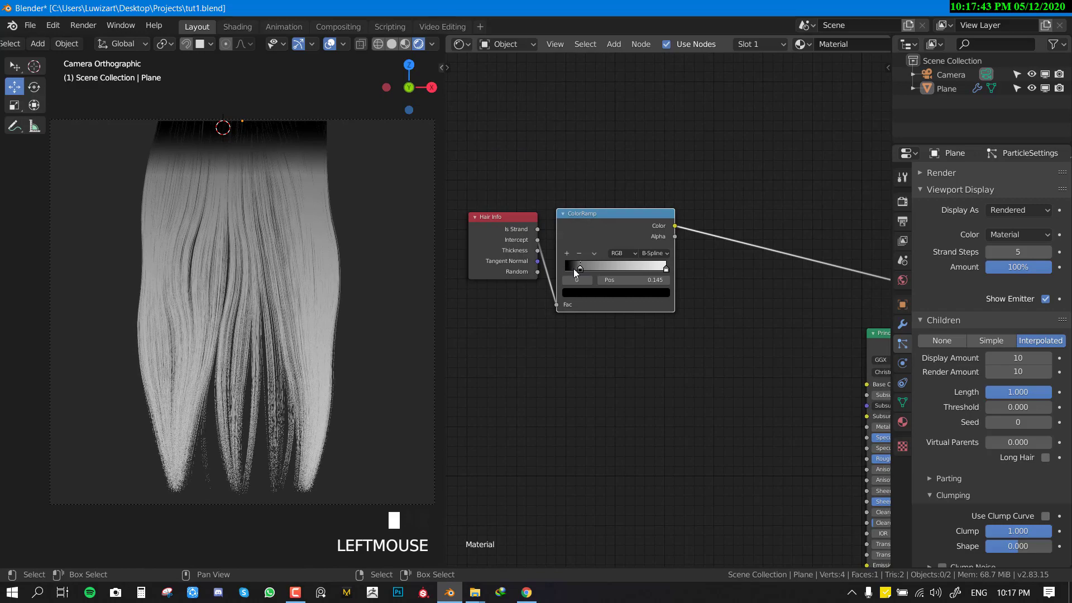
click(624, 293)
drag(645, 182, 646, 152)
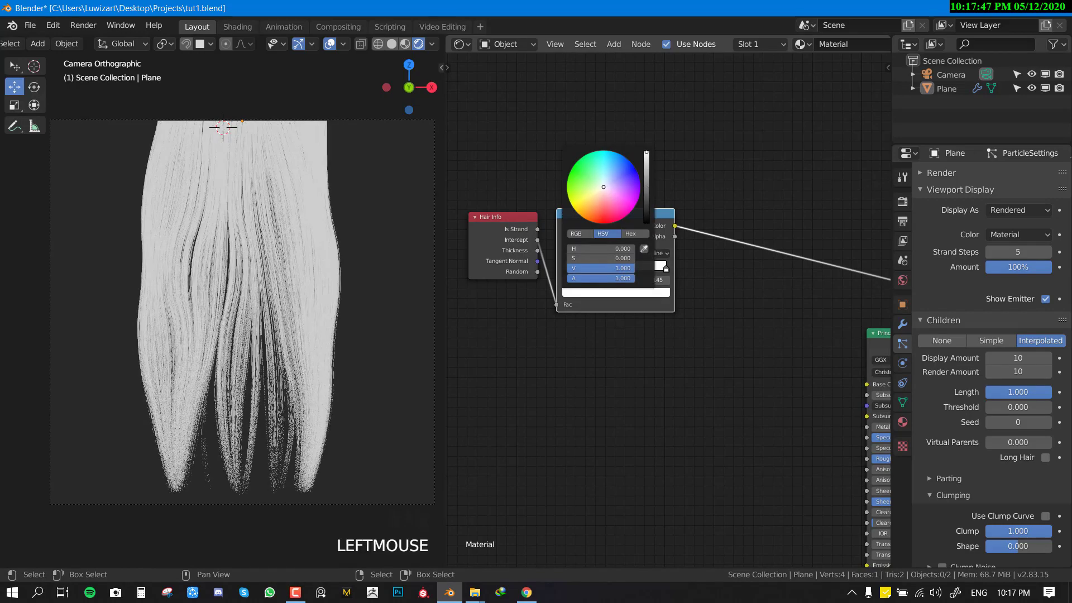
click(579, 234)
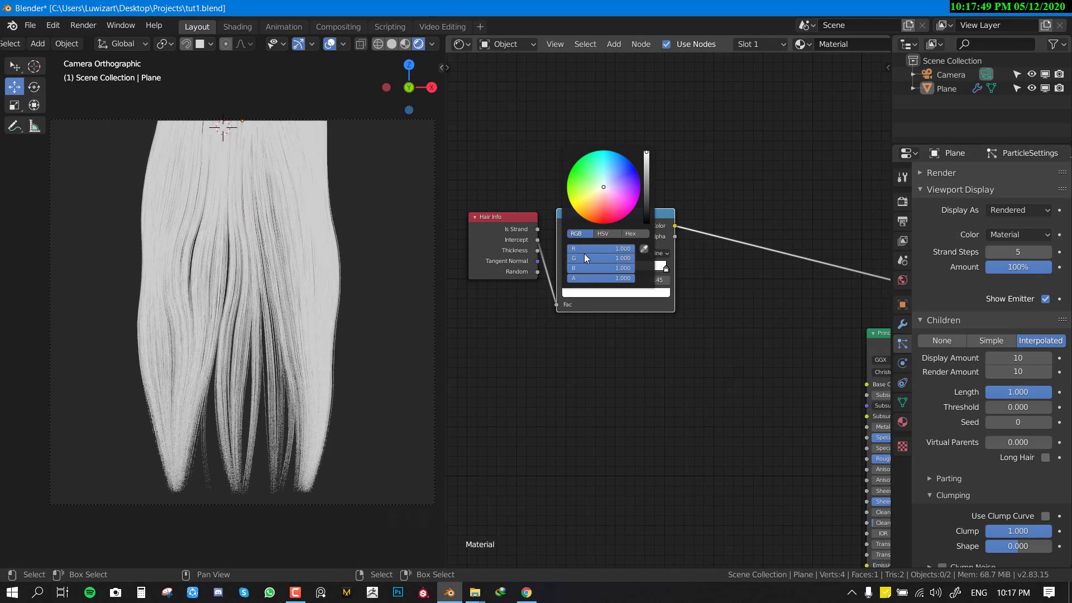
drag(610, 259, 565, 268)
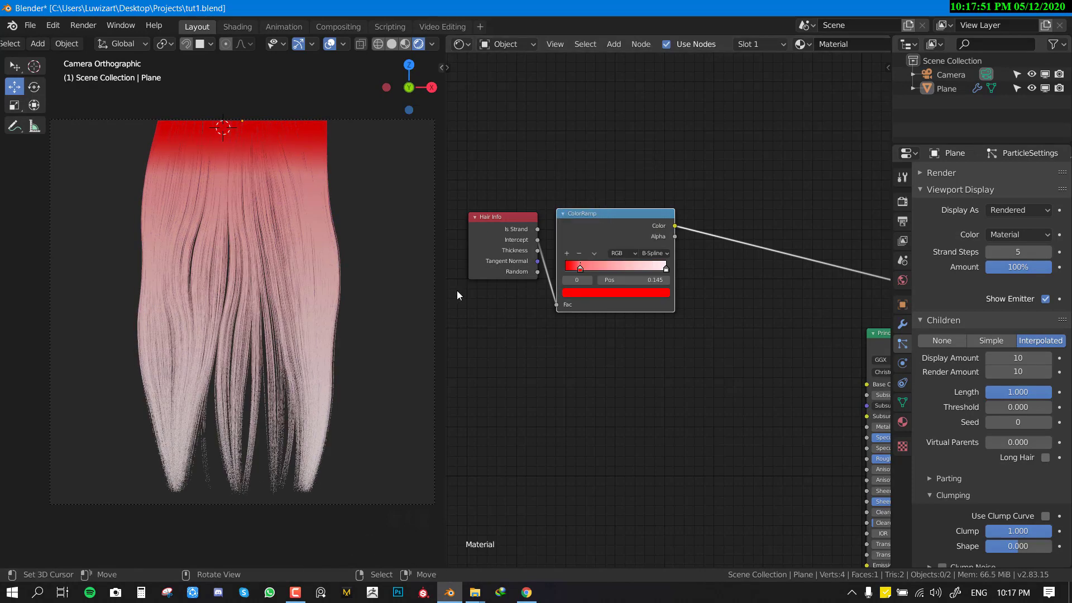
Step: Add a middle stop to the ColorRamp and color it pure green, RGB 0, 1, 0
click(565, 253)
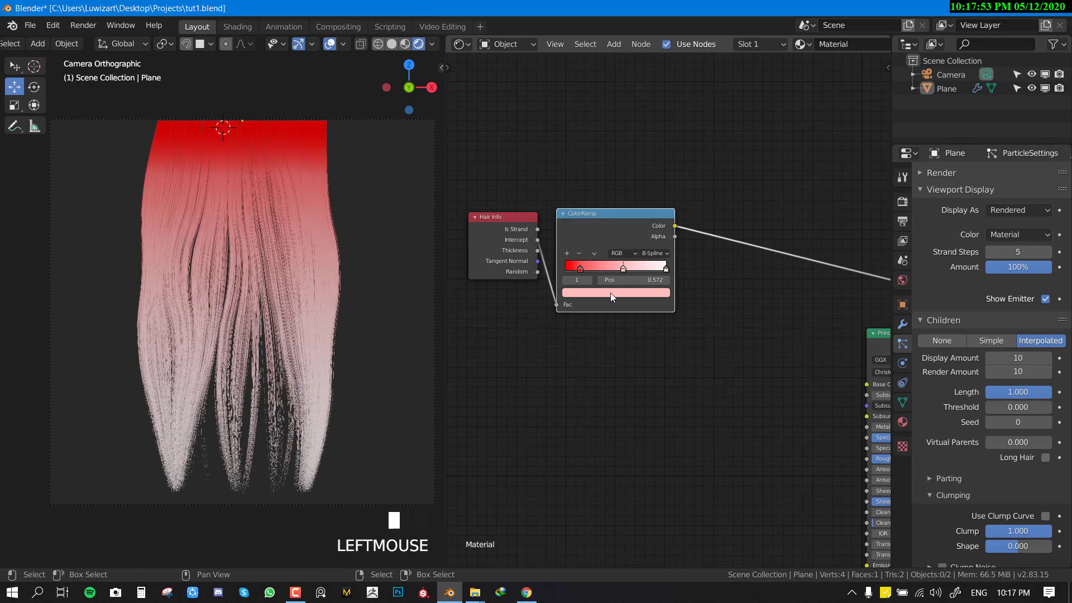
click(611, 293)
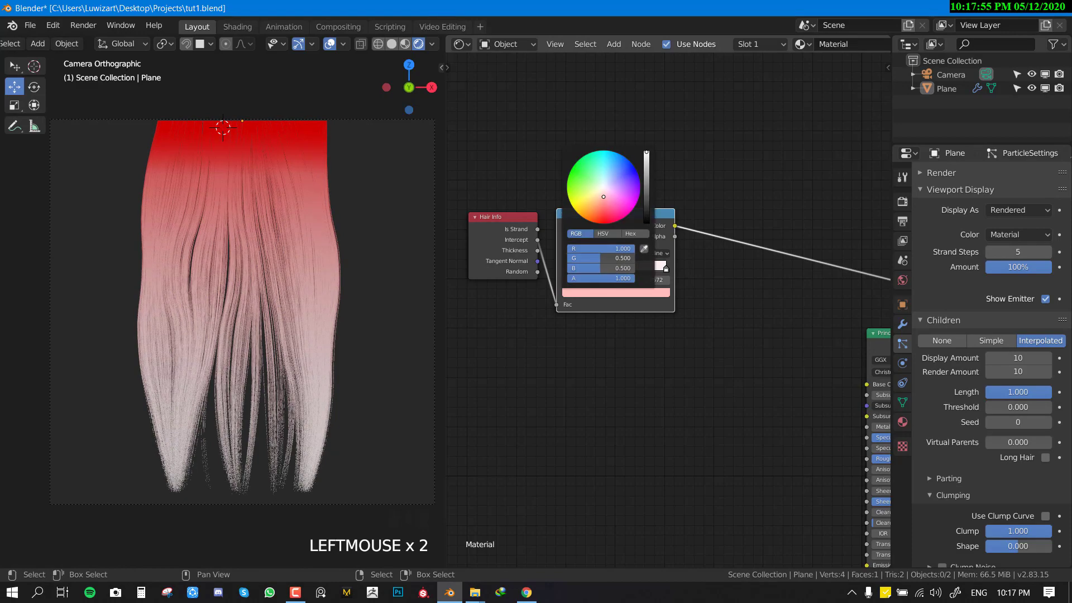
drag(602, 258, 568, 269)
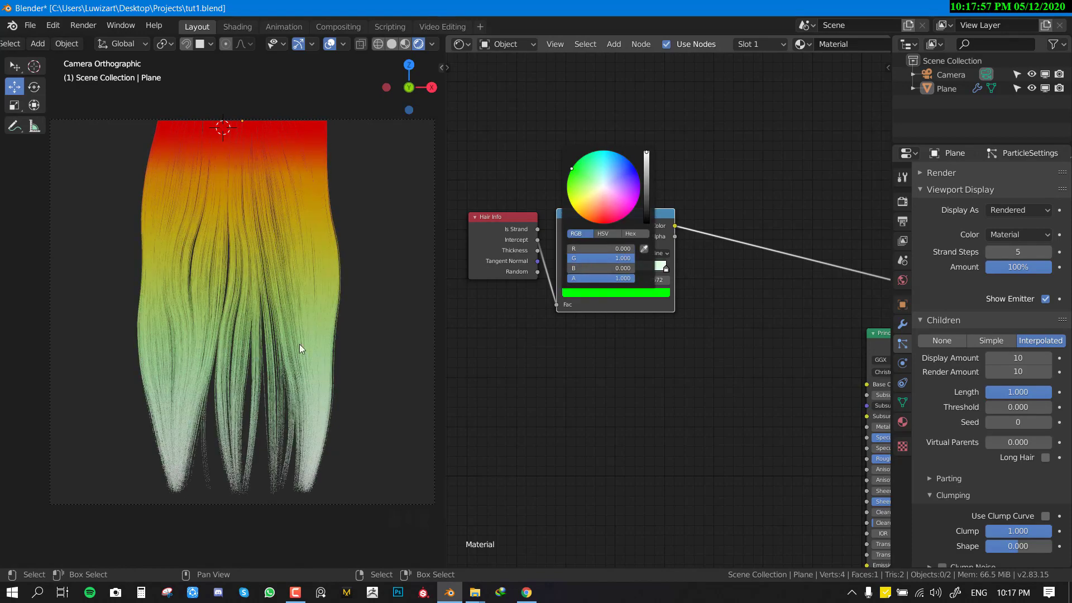
Step: Recolor the ColorRamp's white end stop pure blue, RGB 0, 0, 1, and check the gradient on the hair
click(664, 267)
click(647, 293)
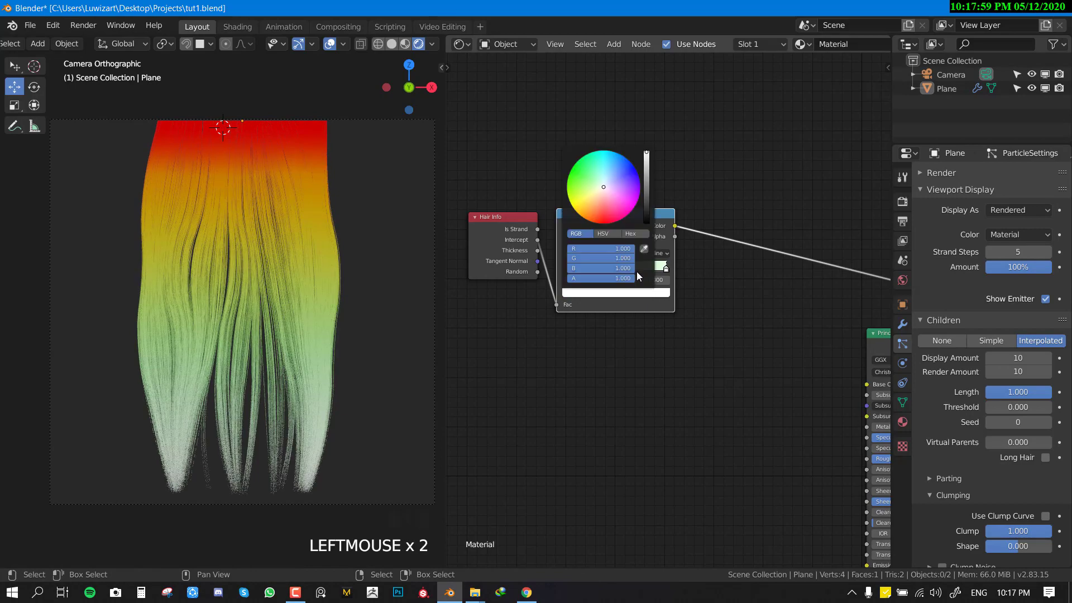
drag(622, 249, 567, 258)
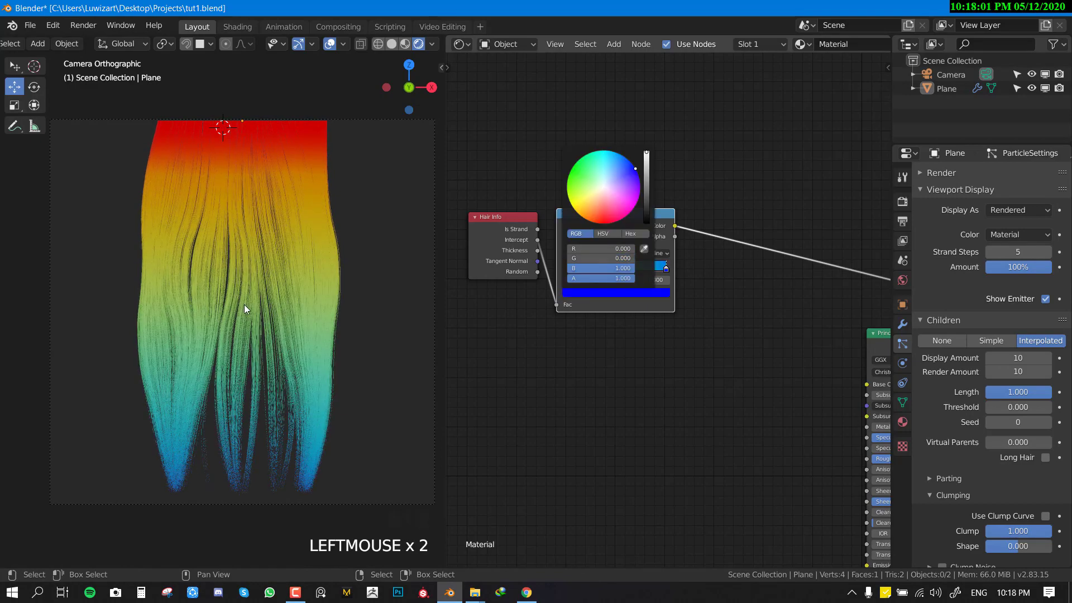
shift+middle_drag(260, 238, 256, 196)
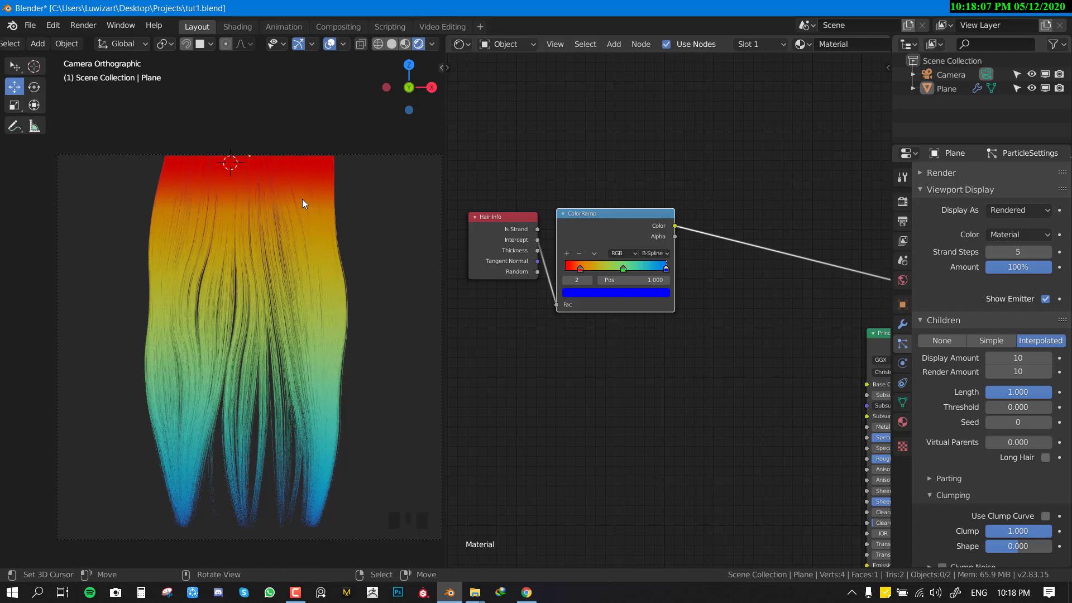
scroll(302, 200, up, 1)
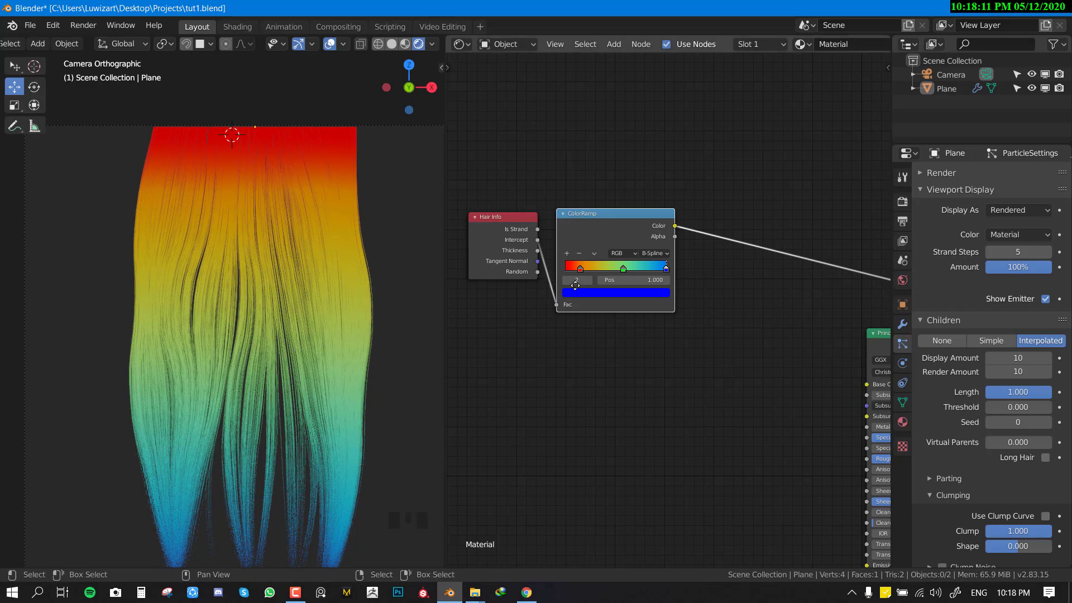
Step: Move the Hair Info and ColorRamp nodes aside and insert a Separate RGB node on the ColorRamp's Color output link
middle_drag(549, 301, 581, 314)
shift+middle_drag(253, 436, 242, 394)
right_drag(537, 255, 484, 230)
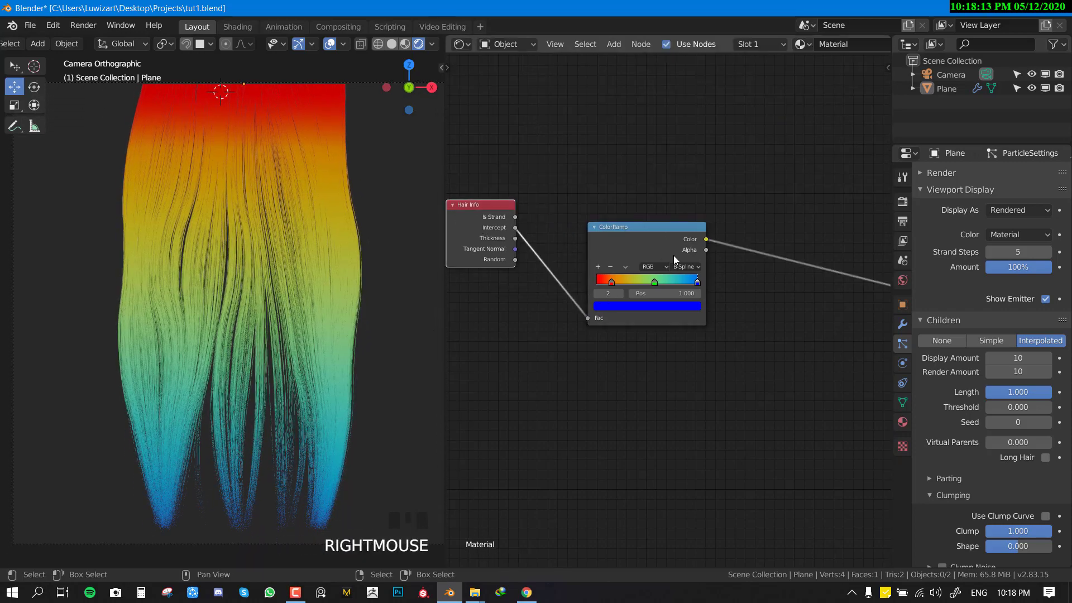
right_drag(673, 256, 585, 230)
key(shift+a)
mouse_move(668, 232)
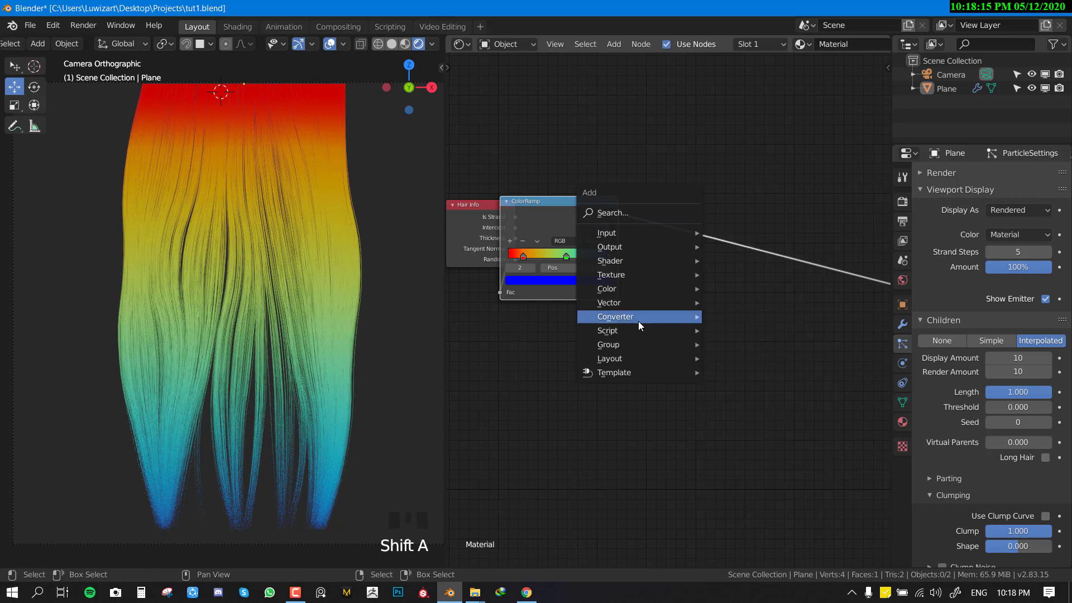
mouse_move(636, 321)
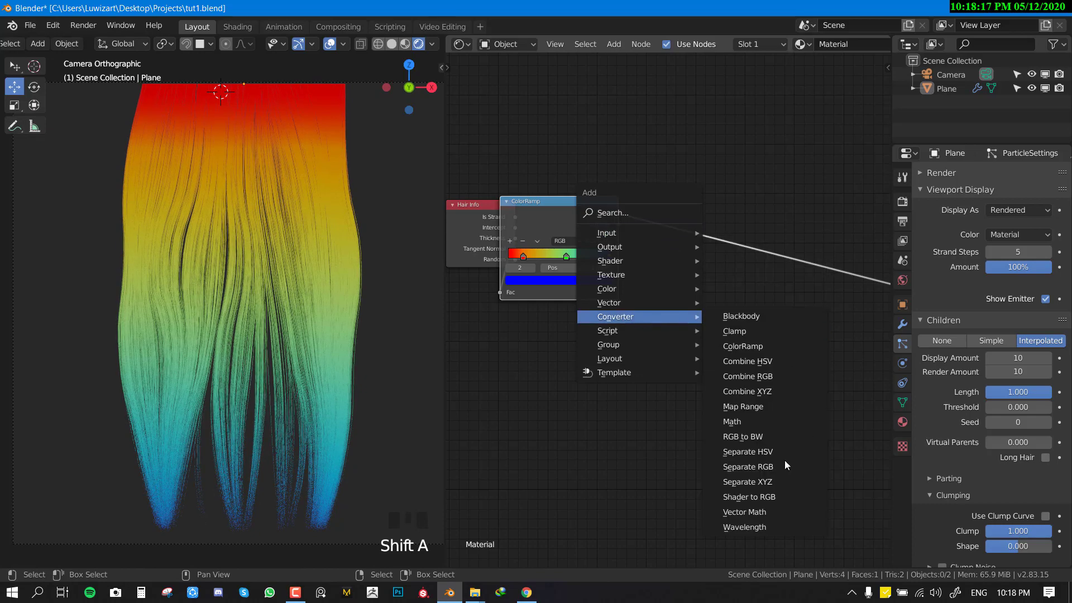
click(769, 466)
click(686, 249)
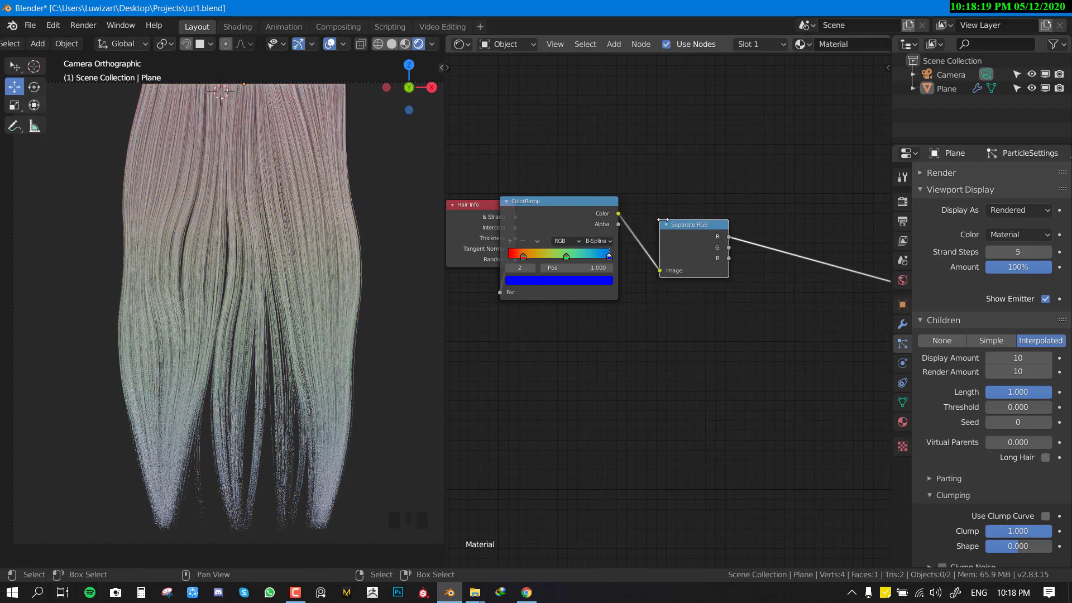
Step: Preview the R, G and B outputs of the Separate RGB node in turn on the hair
ctrl+shift+click(715, 250)
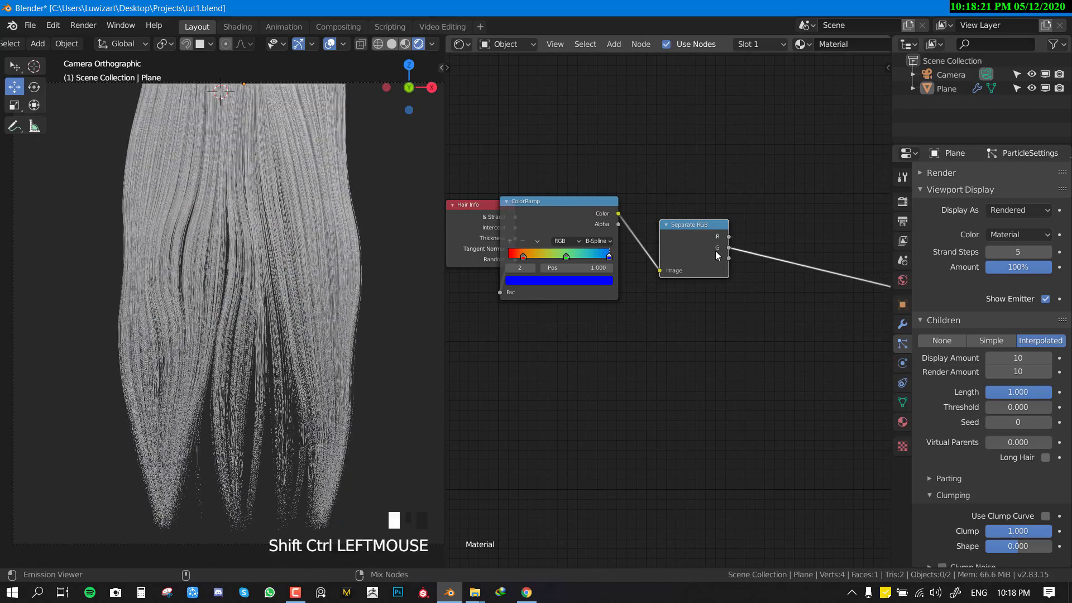
ctrl+shift+click(717, 263)
ctrl+shift+click(718, 246)
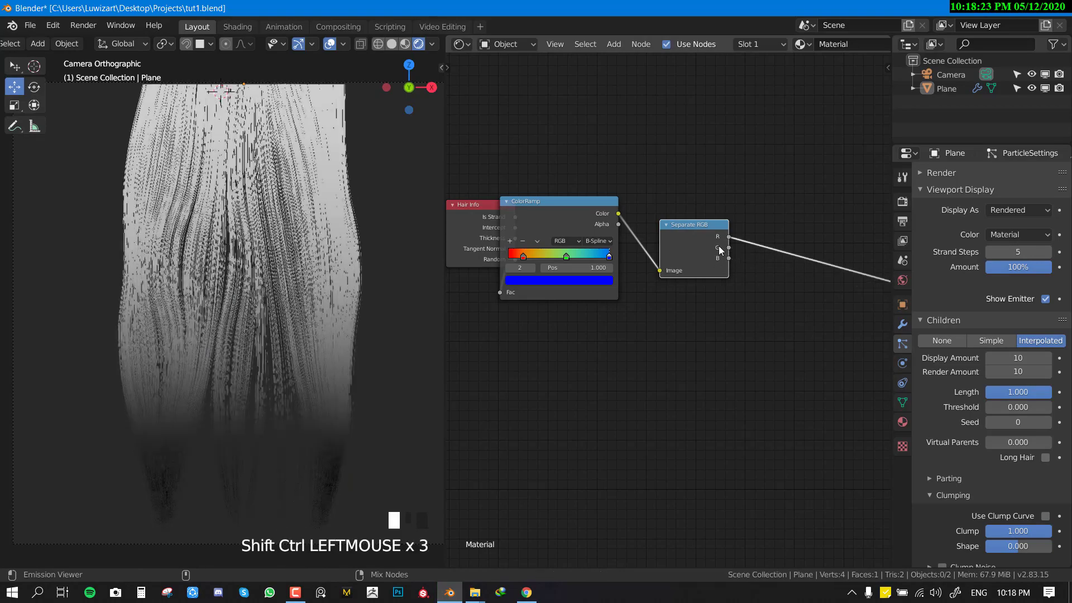
ctrl+shift+click(722, 246)
ctrl+shift+click(723, 259)
ctrl+shift+click(718, 247)
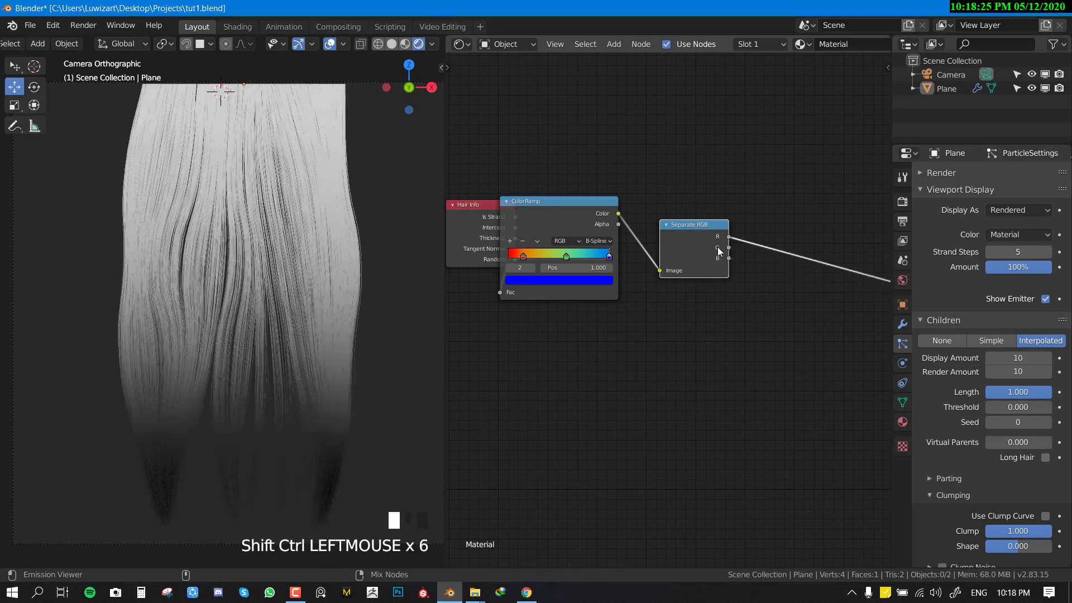
ctrl+shift+click(722, 245)
ctrl+shift+click(726, 259)
Step: Remove the Separate RGB node while keeping its links and preview the ColorRamp's Color output on the hair
right_click(706, 249)
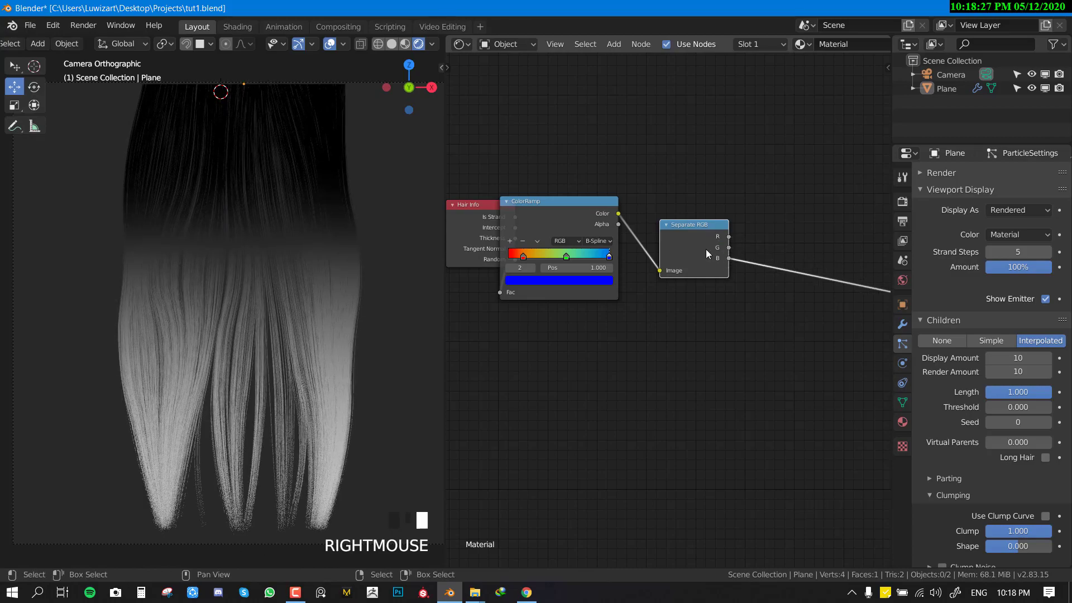
key(ctrl+x)
ctrl+shift+click(590, 218)
ctrl+shift+click(617, 218)
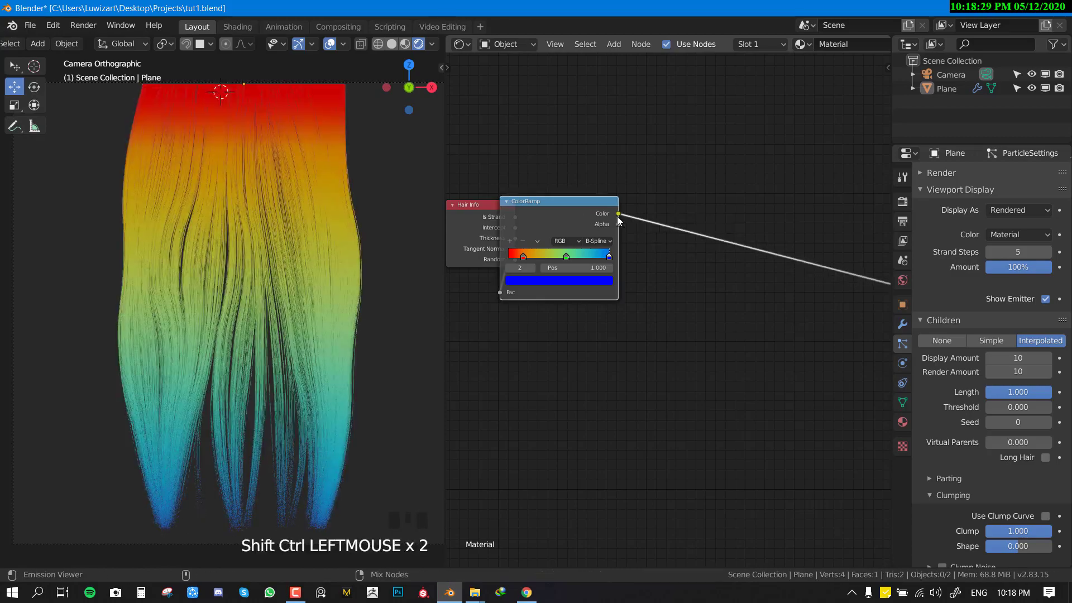
Step: Rearrange the nodes so the ColorRamp sits just beside and slightly above the Hair Info node
middle_drag(530, 253, 570, 265)
right_drag(568, 236, 645, 235)
scroll(614, 265, down, 1)
middle_drag(616, 263, 634, 292)
right_drag(635, 292, 618, 284)
right_drag(536, 297, 512, 251)
right_drag(621, 292, 599, 216)
Step: Inspect the gradient along the hair and duplicate the ColorRamp node, placing the copy below the original
scroll(317, 252, up, 2)
shift+middle_drag(317, 253, 265, 317)
scroll(252, 393, down, 2)
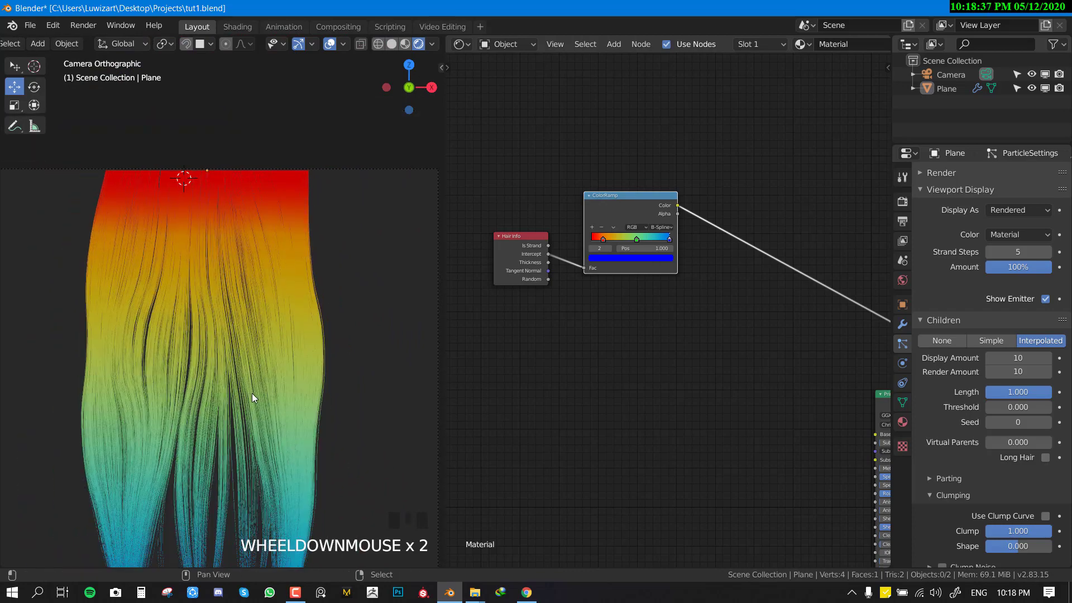
shift+middle_drag(252, 393, 233, 290)
shift+middle_drag(283, 237, 305, 287)
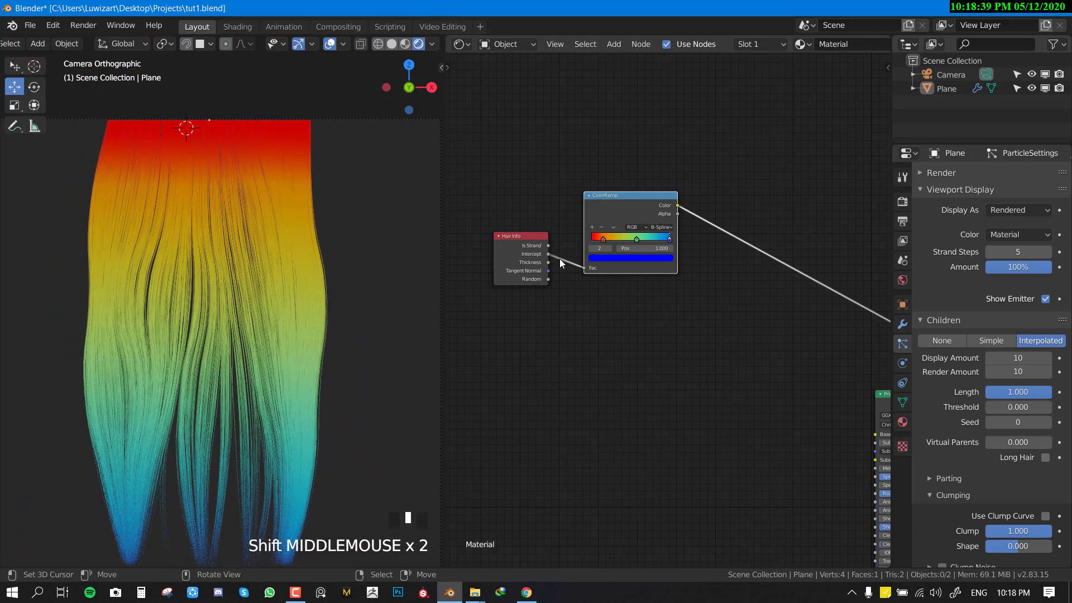
middle_drag(619, 305, 635, 307)
right_drag(634, 200, 637, 213)
key(shift+d)
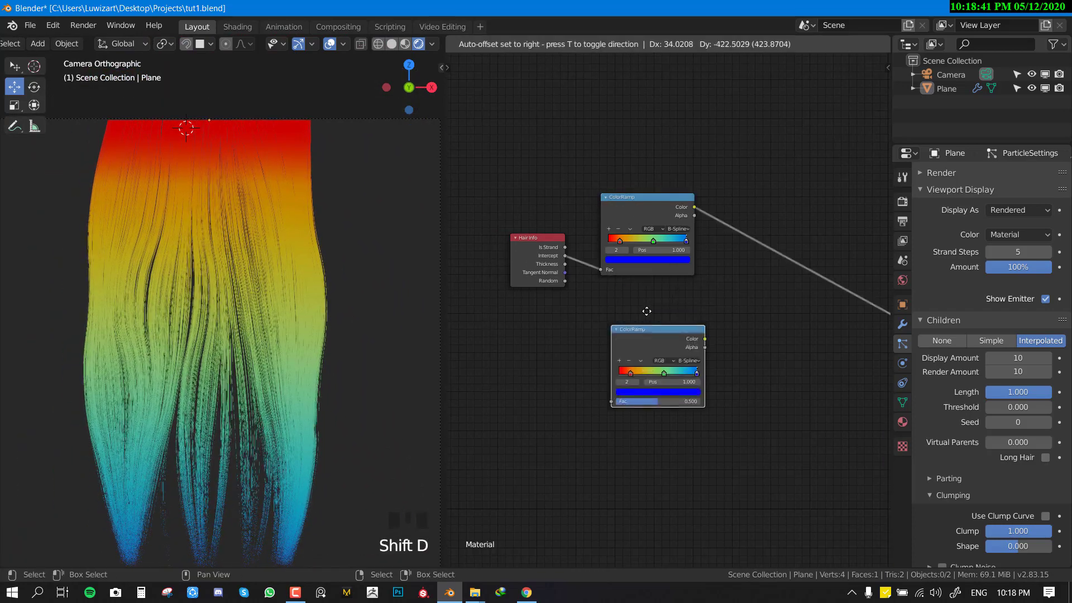
Step: Feed the Hair Info node's Random output into the duplicated ColorRamp's Fac and preview that ramp on the hair
scroll(547, 331, up, 2)
click(538, 274)
drag(547, 276, 601, 377)
ctrl+shift+click(685, 350)
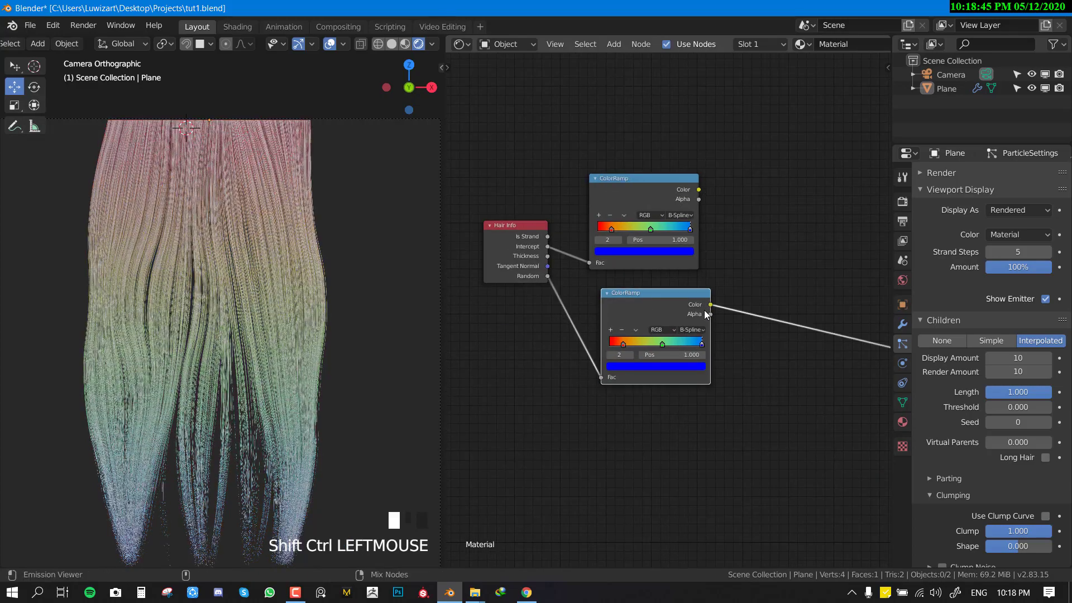
shift+middle_drag(233, 367, 279, 385)
scroll(257, 357, up, 3)
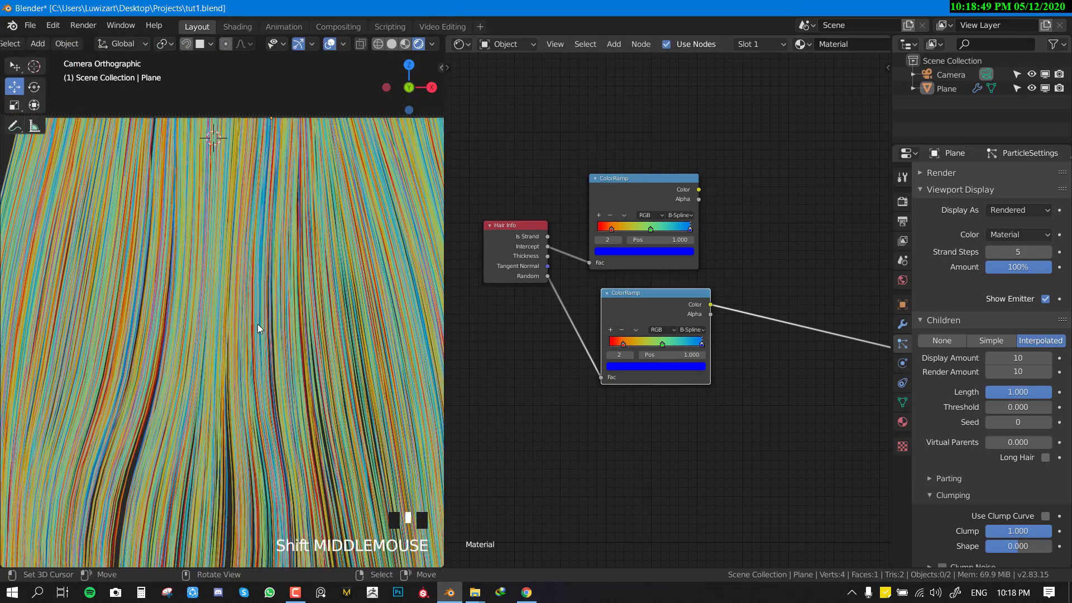
scroll(258, 325, down, 2)
shift+middle_drag(324, 339, 325, 328)
scroll(169, 215, up, 3)
shift+middle_drag(168, 214, 221, 259)
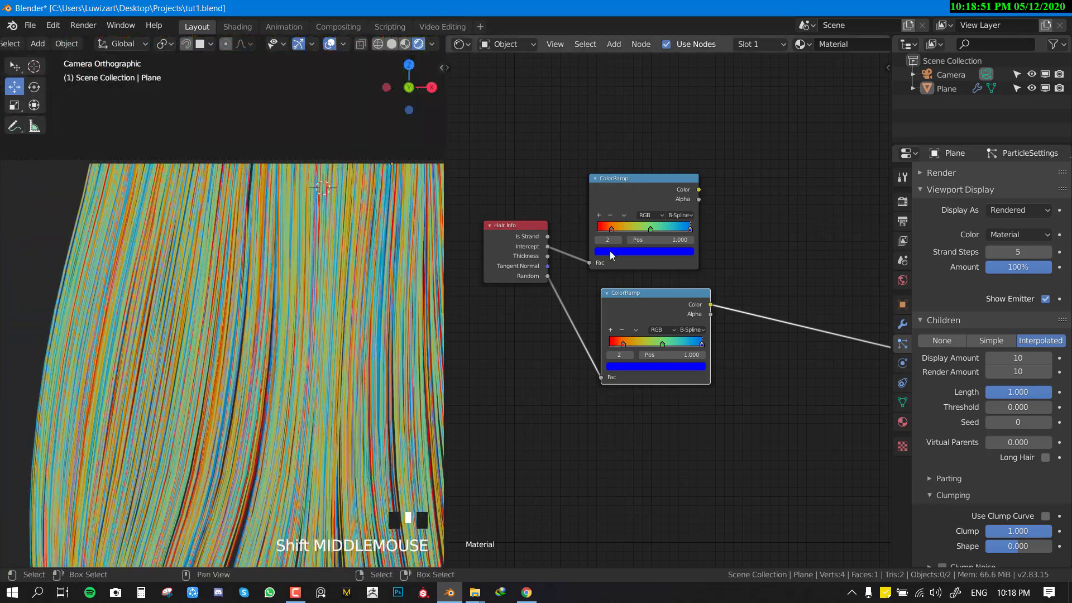
Step: Insert a MixRGB node in the preview link, with the upper ColorRamp feeding Color1 and the lower one feeding Color2
middle_drag(627, 262, 557, 291)
right_drag(577, 341, 558, 376)
key(shift+a)
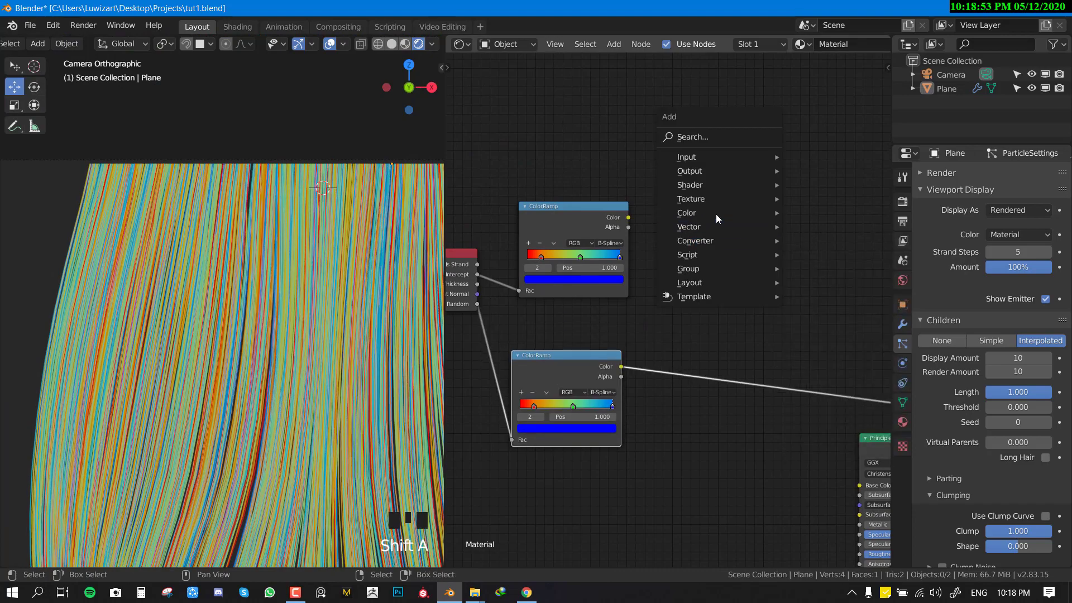
mouse_move(716, 213)
click(819, 290)
click(697, 307)
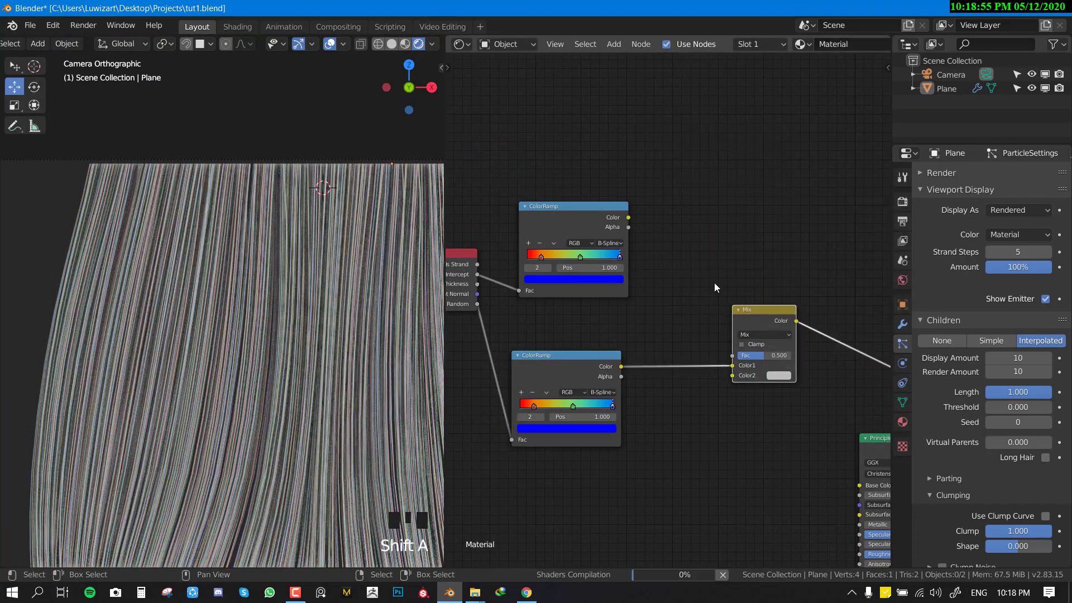
drag(628, 217, 732, 366)
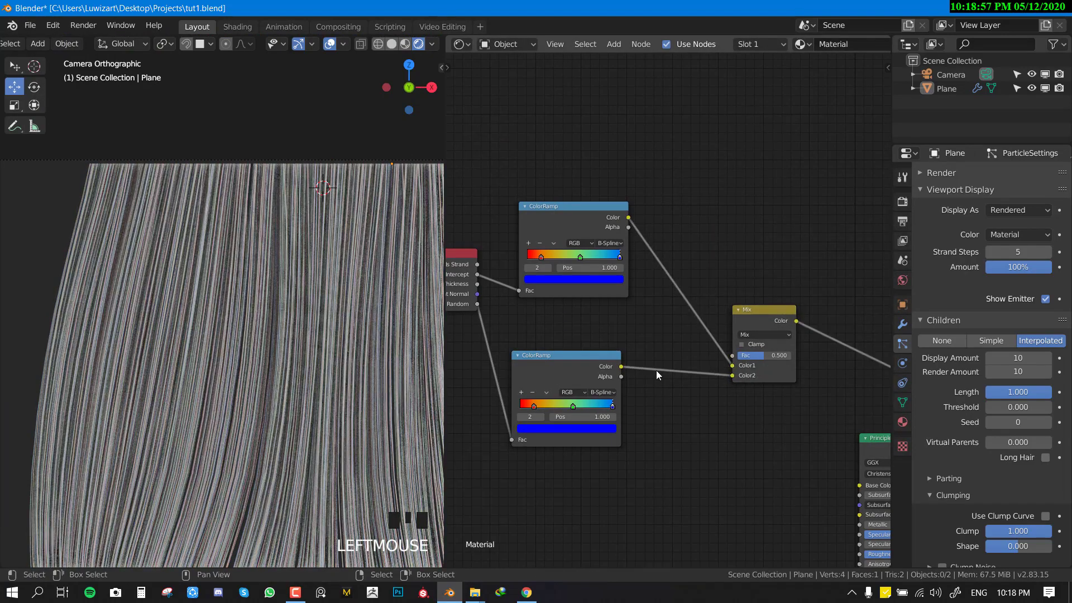
scroll(330, 306, down, 3)
Step: Set the MixRGB node's blending mode to Color and its factor to 1.000
click(769, 331)
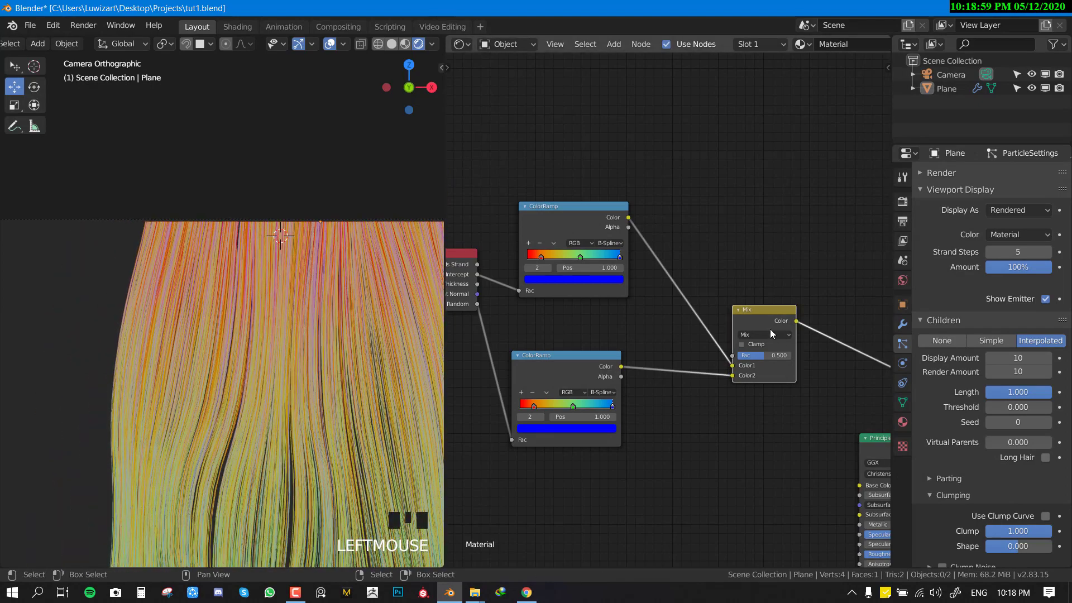
click(770, 333)
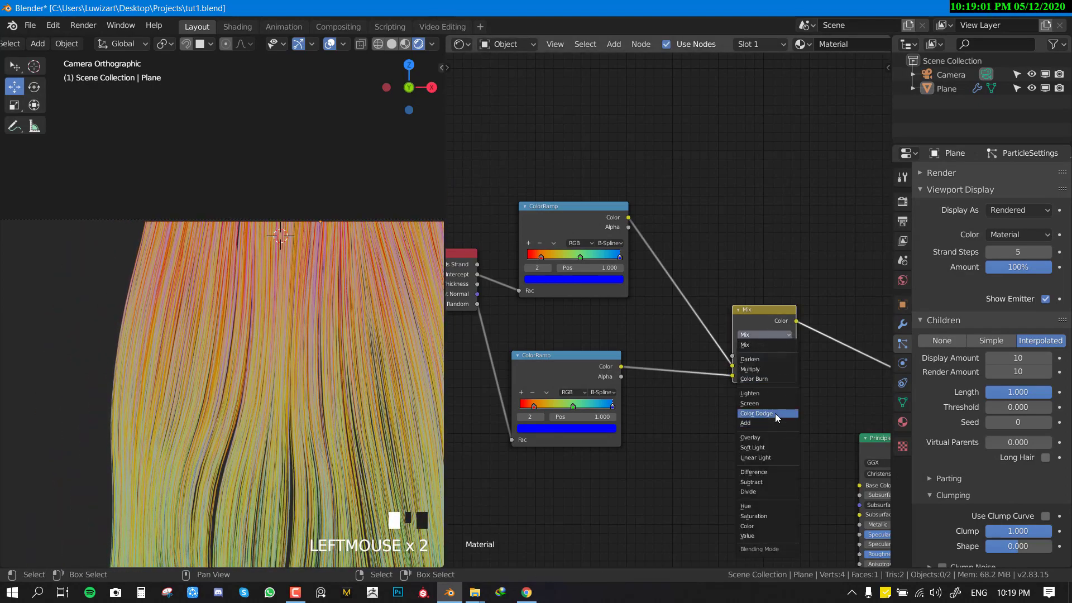
click(756, 527)
middle_drag(701, 420, 654, 405)
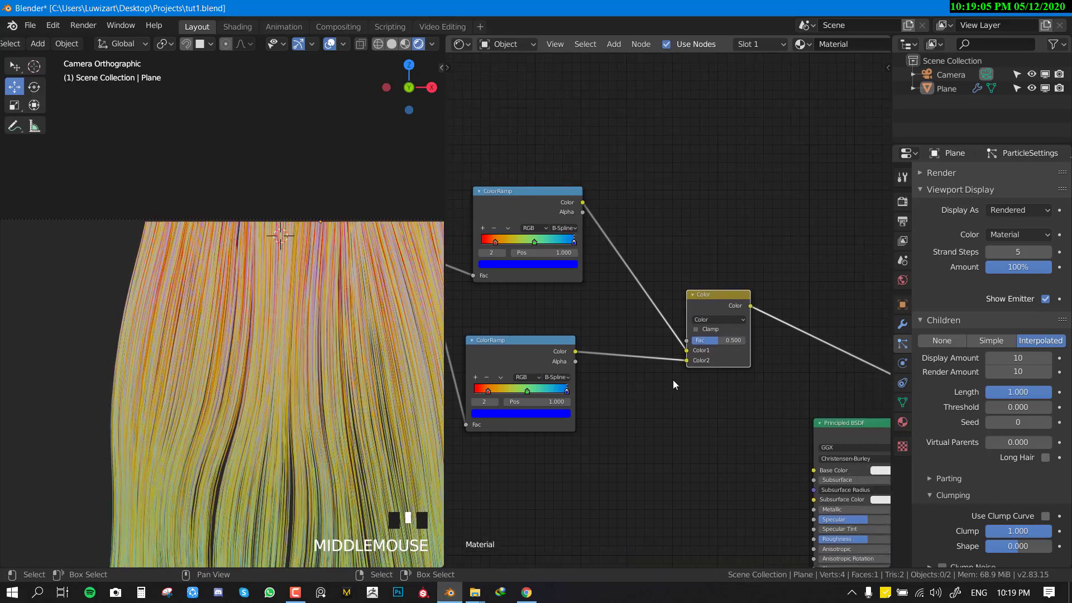
drag(708, 341, 742, 344)
scroll(324, 357, down, 1)
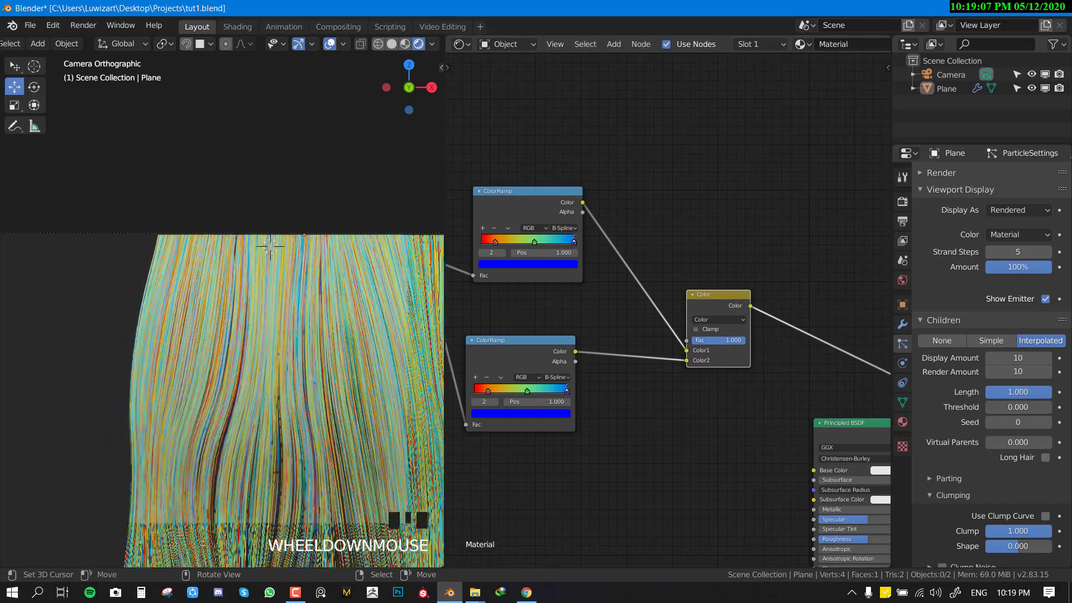
Step: Cut all links leaving the Hair Info node so that both ColorRamps are disconnected from it
key(ctrl+x)
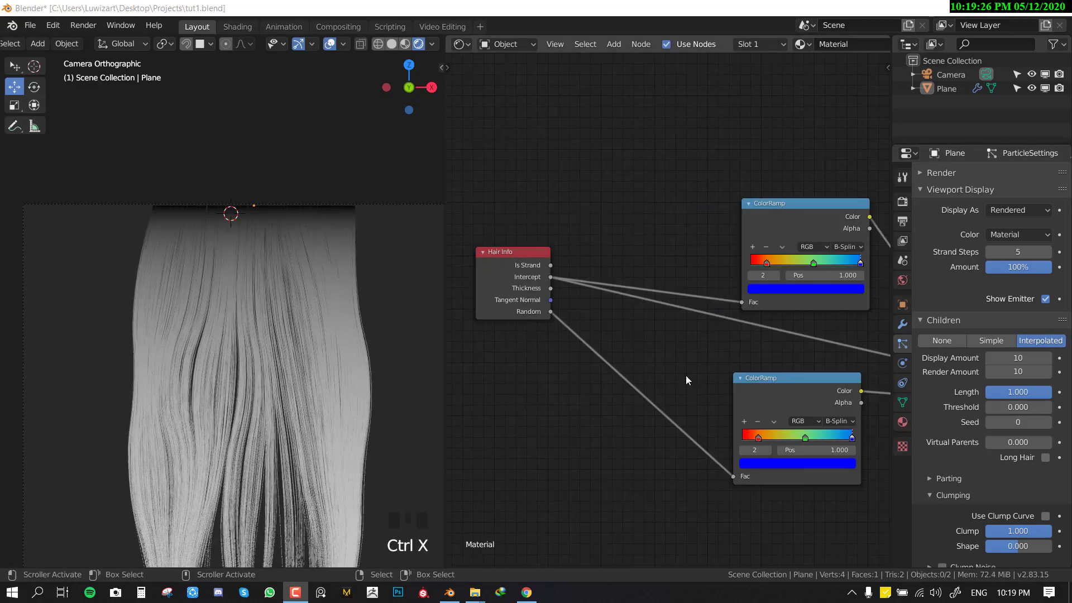
click(670, 303)
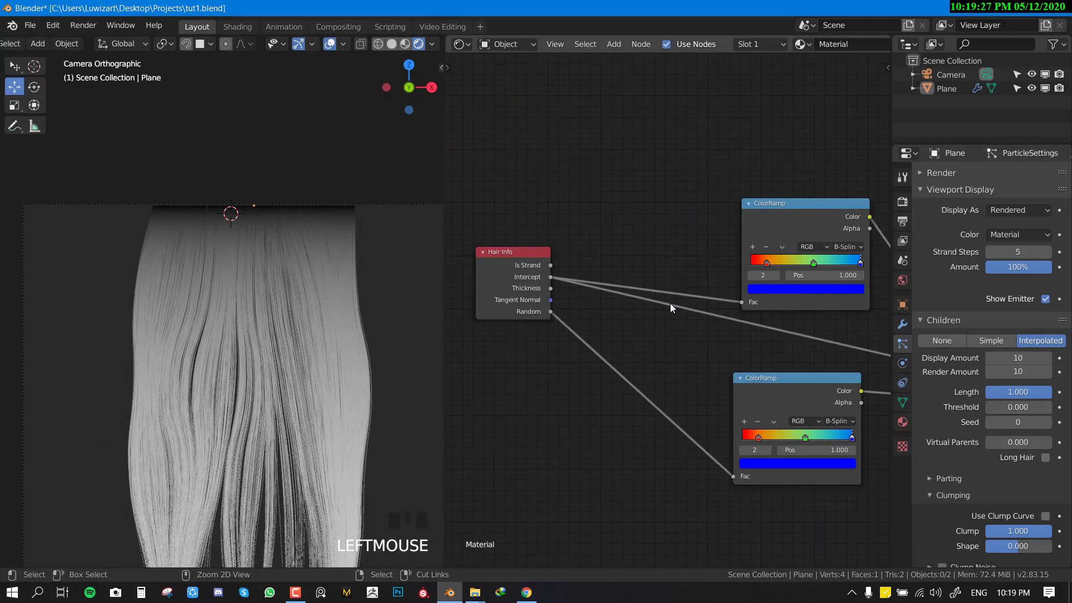
shift+middle_drag(669, 303, 611, 339)
scroll(608, 323, down, 4)
ctrl+right_drag(572, 318, 577, 391)
middle_click(636, 366)
scroll(621, 367, up, 2)
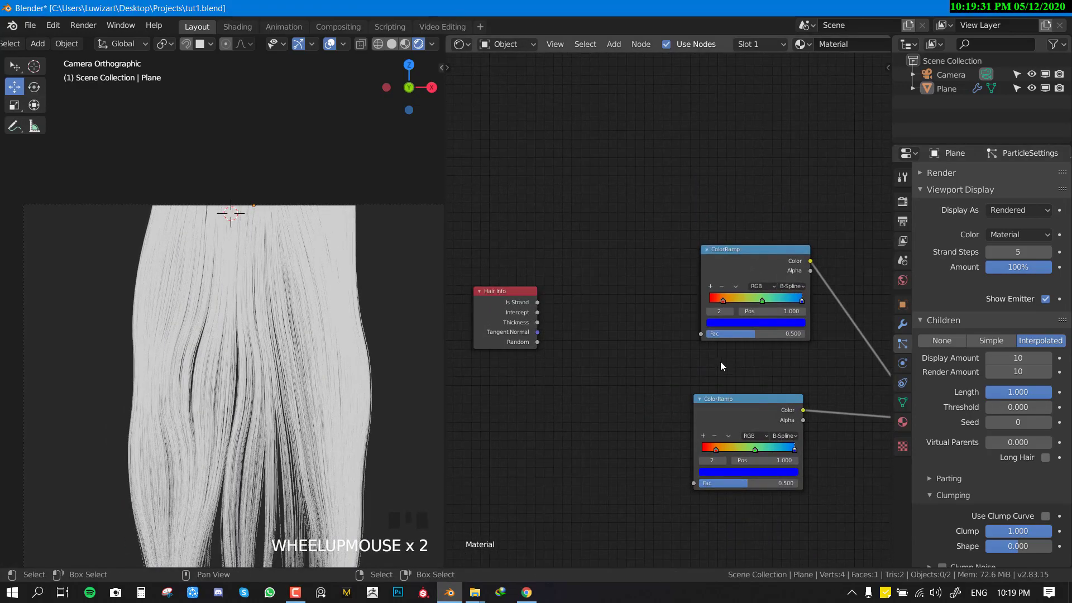
Step: Add a Math node between the Hair Info node and the upper ColorRamp
middle_drag(705, 362, 675, 332)
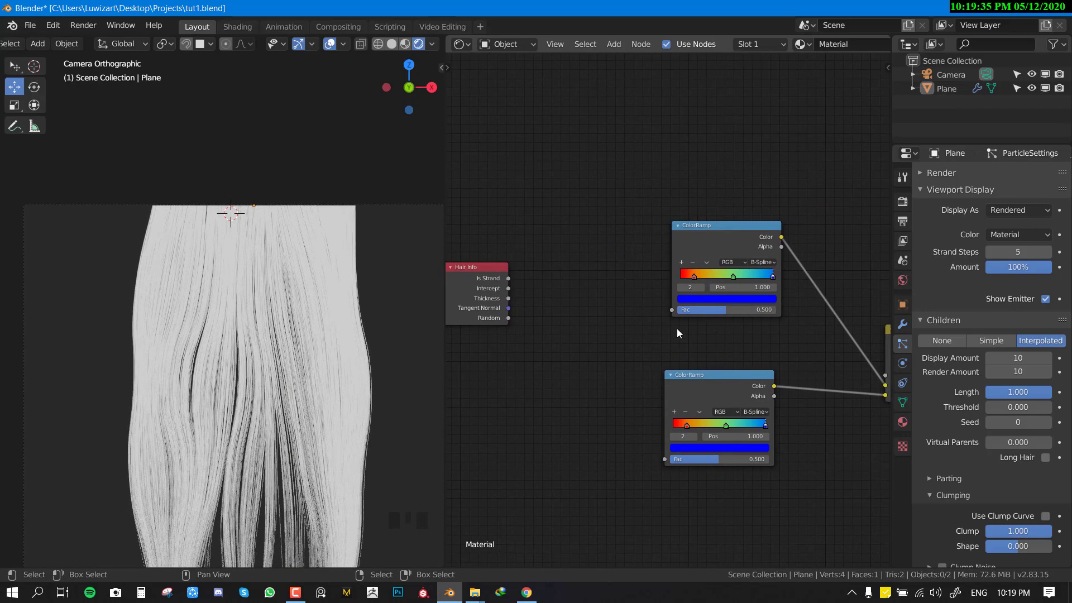
middle_drag(675, 329, 715, 340)
right_drag(519, 297, 512, 265)
key(shift+a)
mouse_move(580, 262)
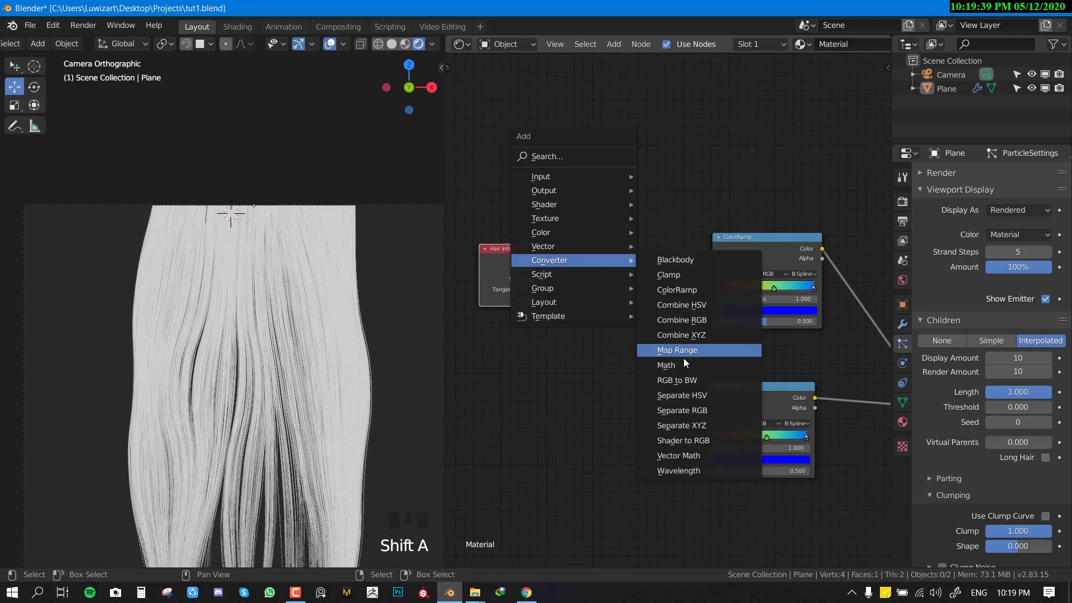
click(682, 365)
click(583, 260)
scroll(614, 255, up, 3)
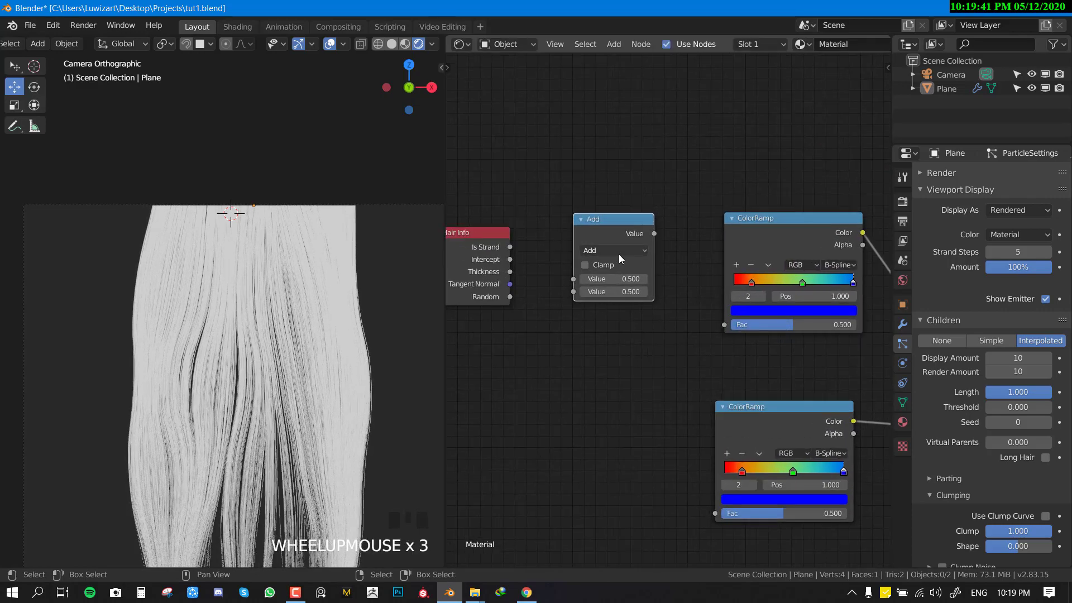
Step: Set the Math node's operation to Subtract
click(620, 249)
click(618, 296)
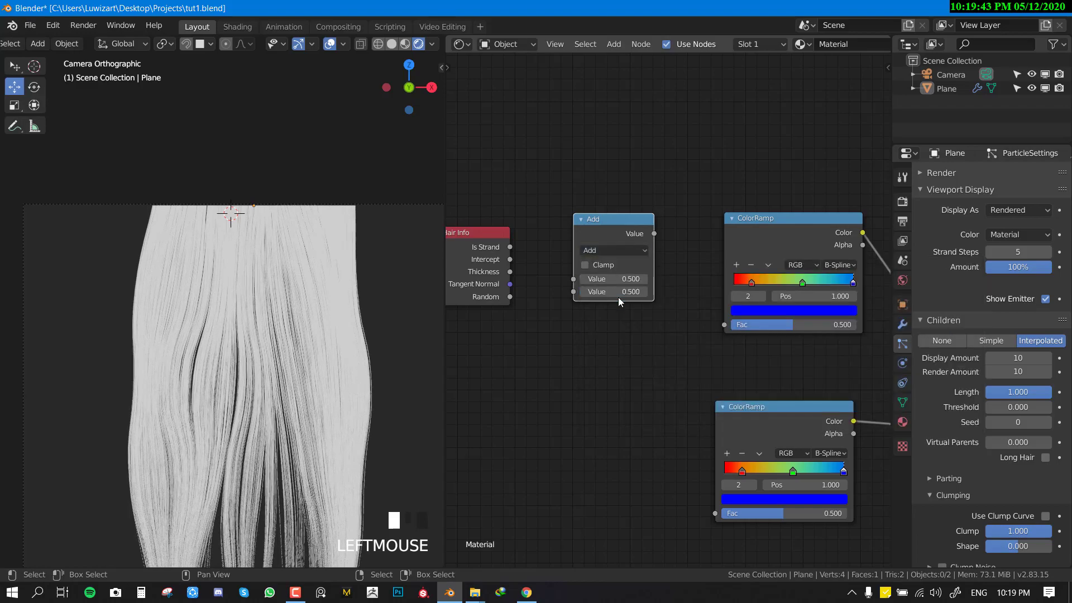
click(596, 252)
click(609, 309)
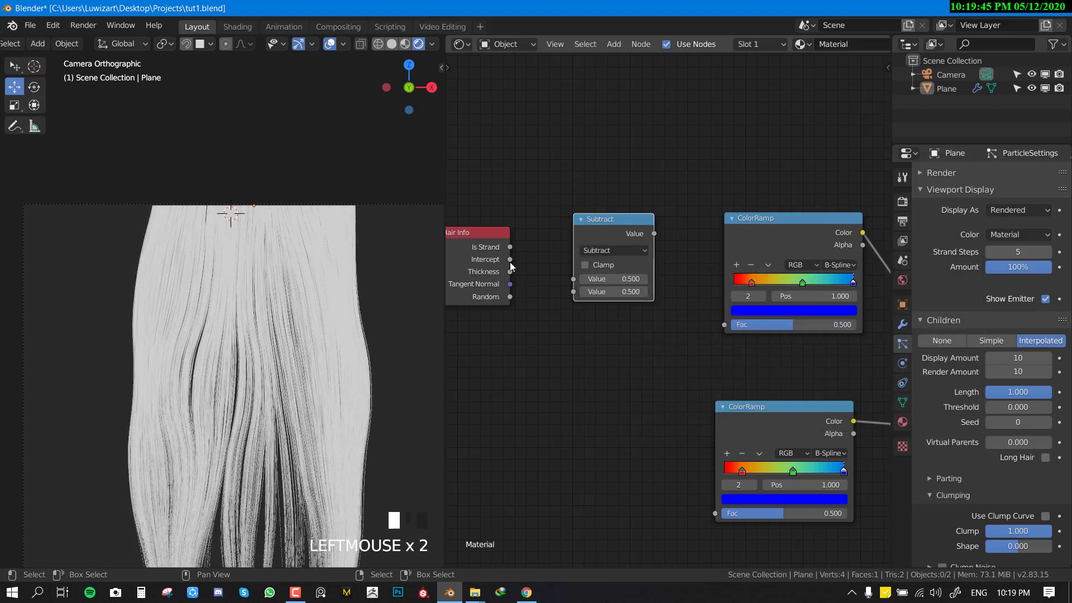
Step: Preview the Hair Info outputs on the hair one after another, ending on Intercept
ctrl+shift+click(507, 276)
ctrl+shift+click(508, 275)
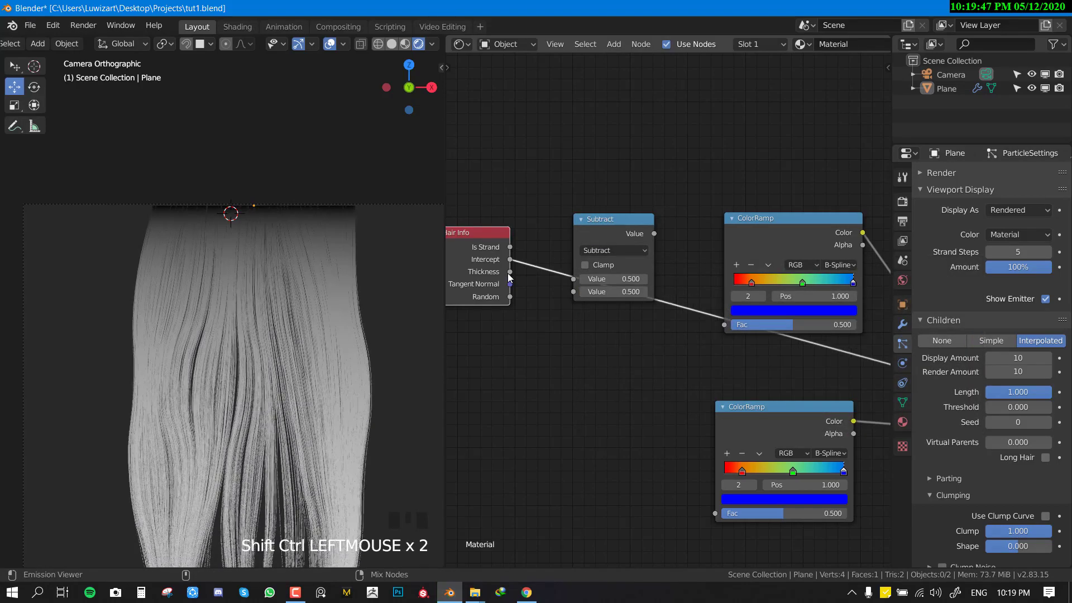
ctrl+shift+click(508, 275)
ctrl+shift+click(508, 275)
scroll(311, 283, down, 3)
scroll(504, 288, up, 2)
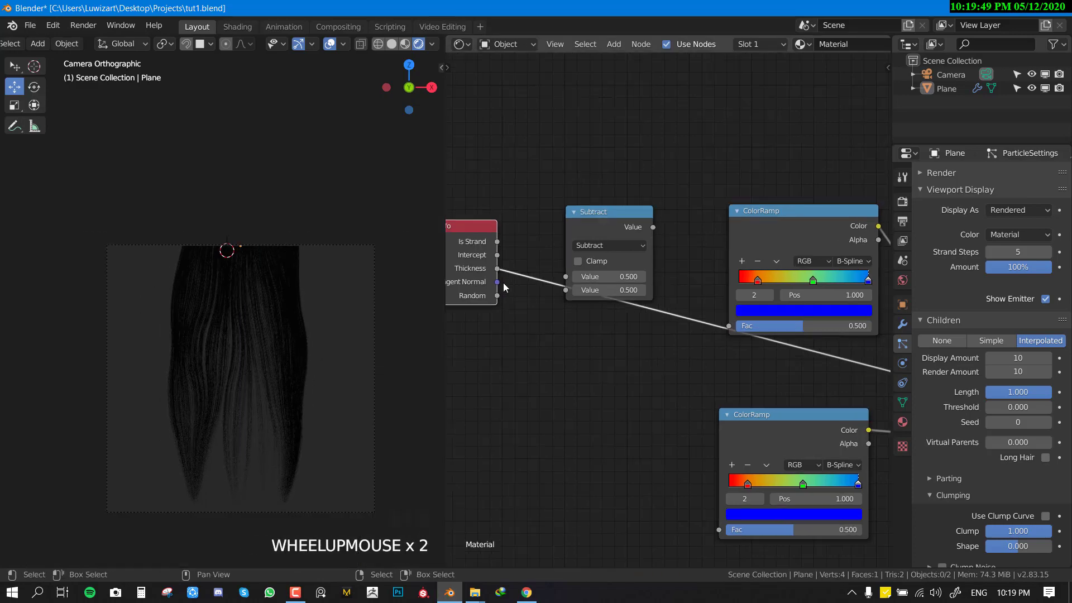
ctrl+shift+click(496, 262)
ctrl+shift+click(496, 262)
ctrl+shift+click(496, 262)
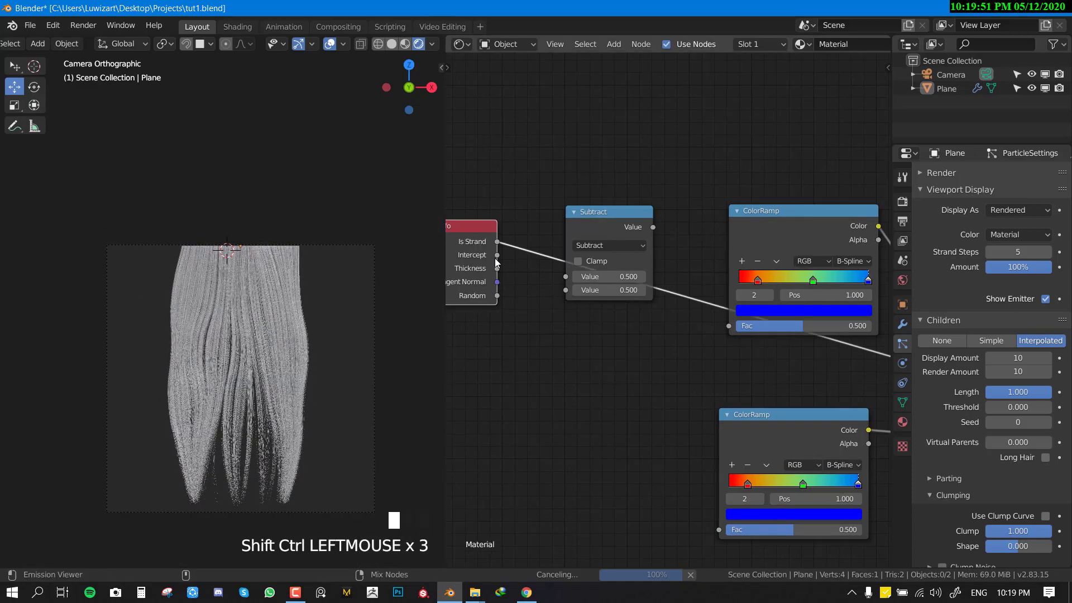
ctrl+shift+click(496, 262)
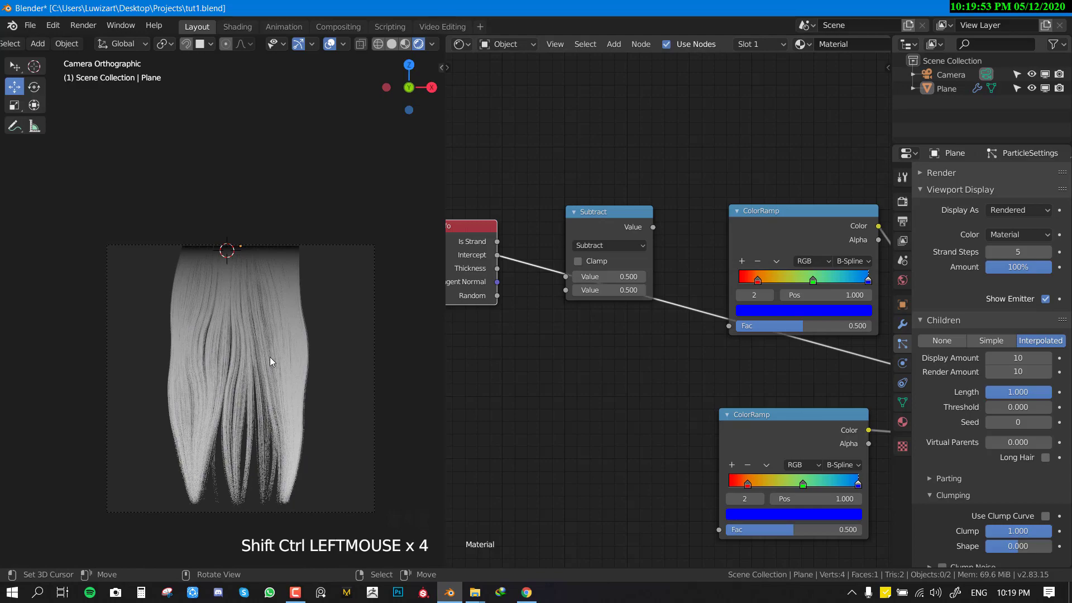
Step: Preview the Hair Info node's Random output and examine the variation between strands
middle_drag(495, 301, 518, 302)
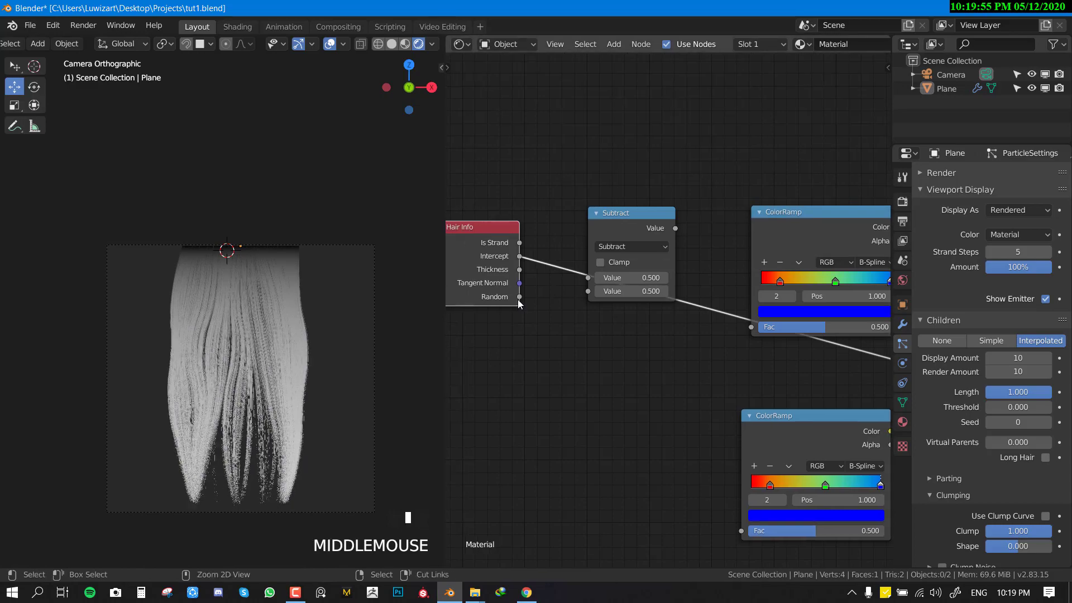
ctrl+shift+click(518, 302)
ctrl+shift+click(518, 302)
ctrl+shift+click(518, 302)
ctrl+shift+click(518, 302)
scroll(367, 328, up, 7)
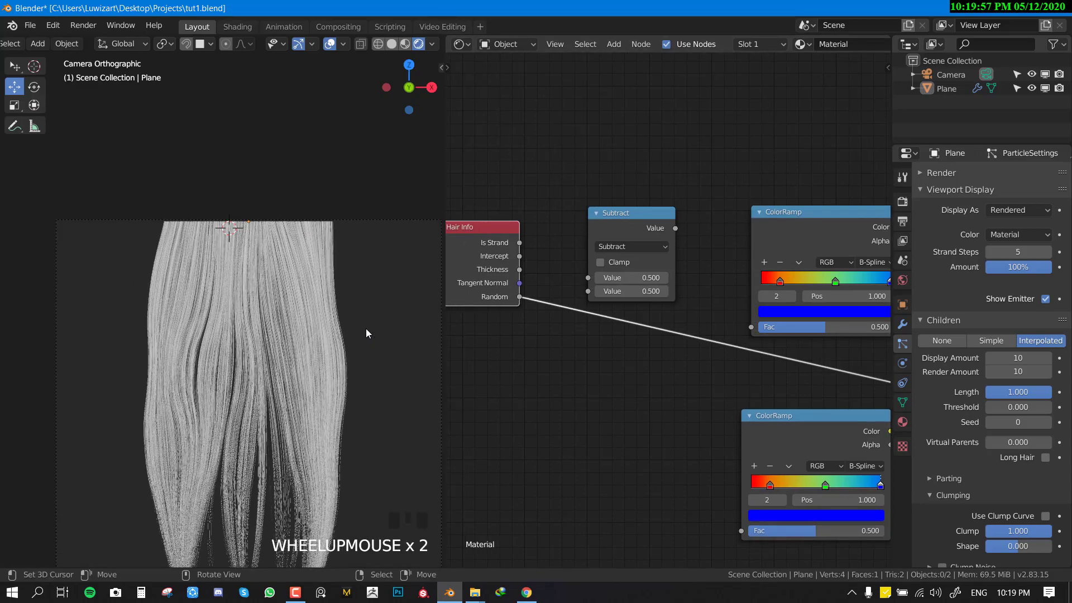
scroll(316, 318, down, 4)
shift+middle_drag(348, 320, 275, 293)
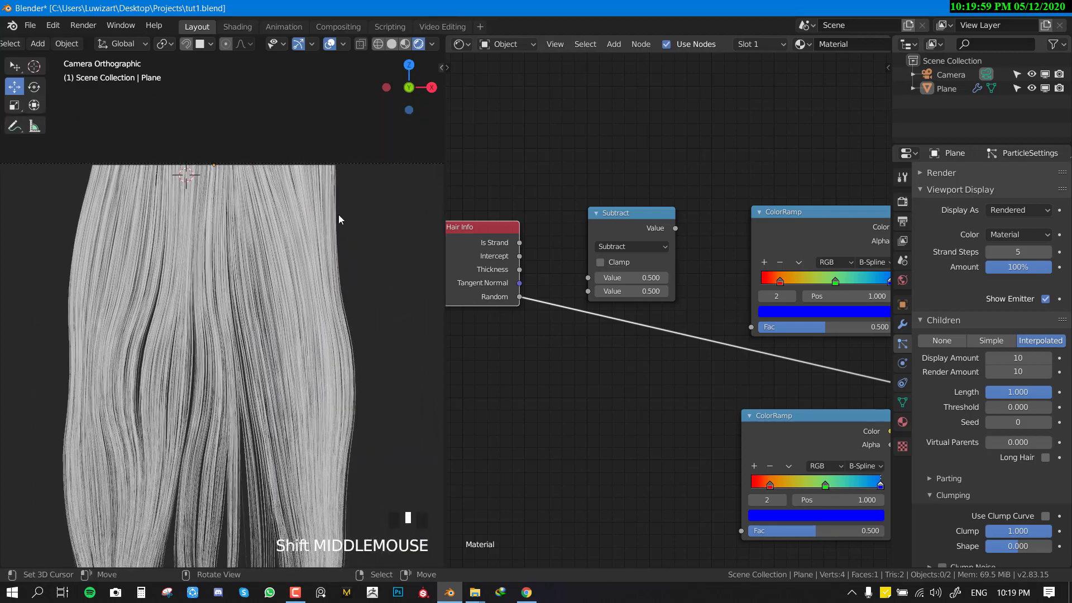
Step: Connect Intercept to the Subtract node's first value and Random to its second, and preview the Subtract result
drag(544, 297, 588, 291)
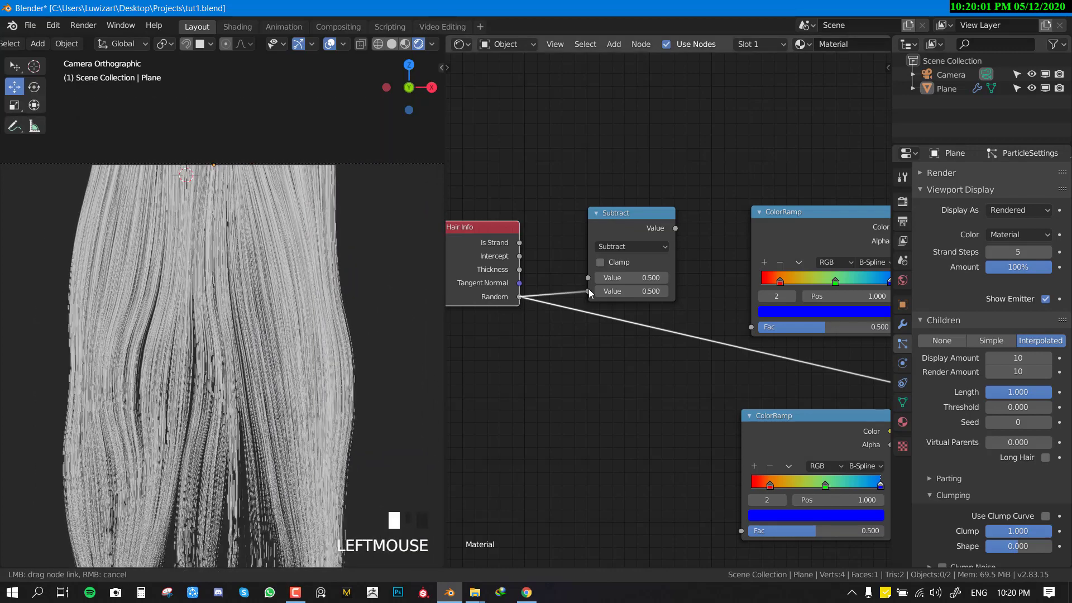
drag(520, 242, 591, 283)
ctrl+shift+click(642, 214)
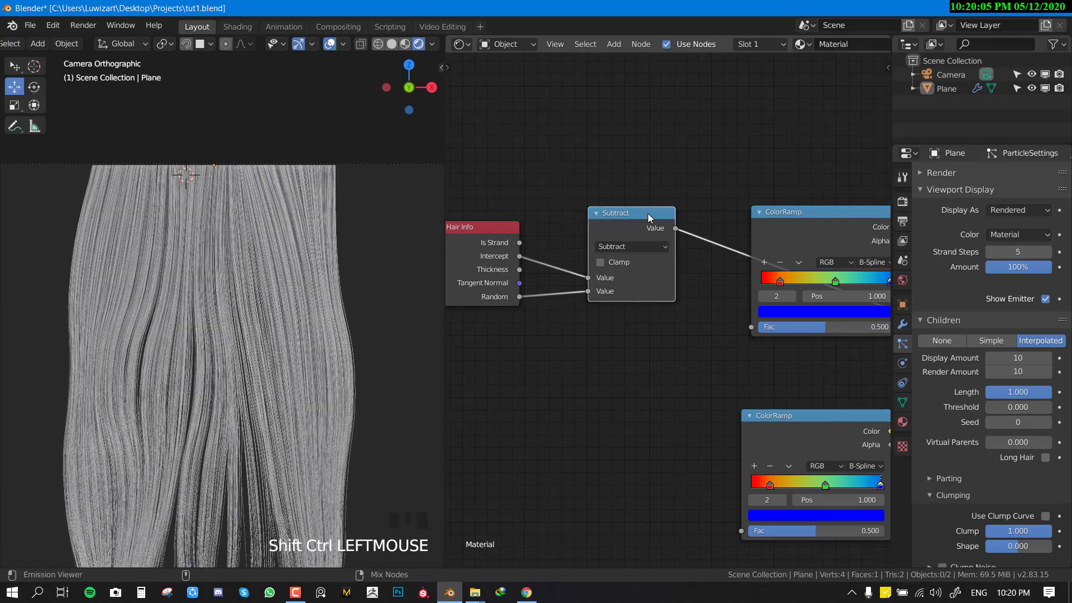
Step: Examine how the subtracted black-and-white mask varies along the hair from the roots towards the tips
shift+middle_drag(367, 317, 314, 326)
scroll(345, 333, up, 2)
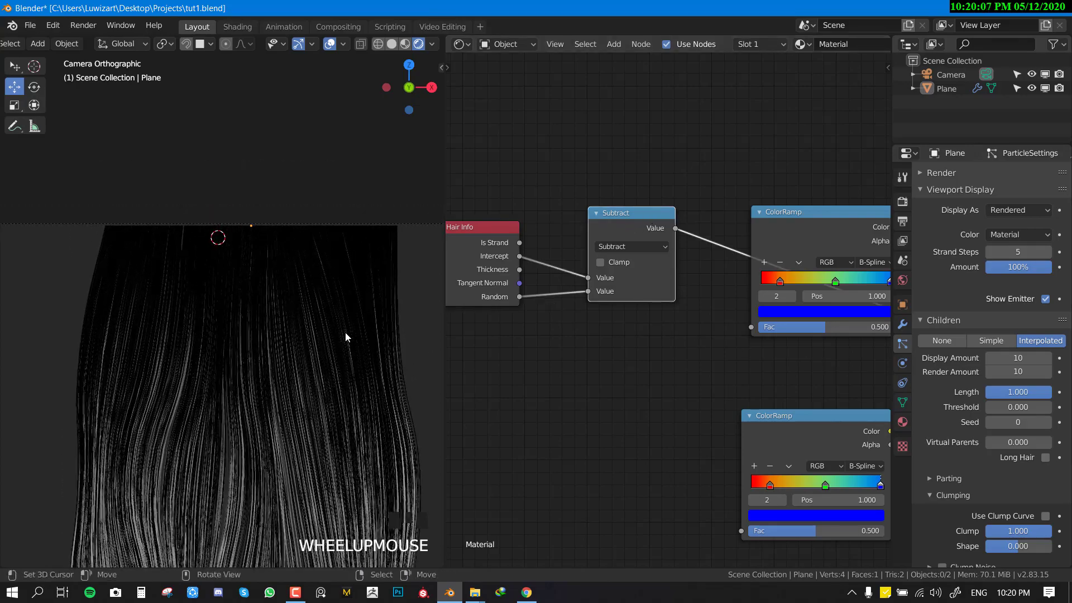
scroll(363, 344, down, 2)
scroll(323, 366, up, 3)
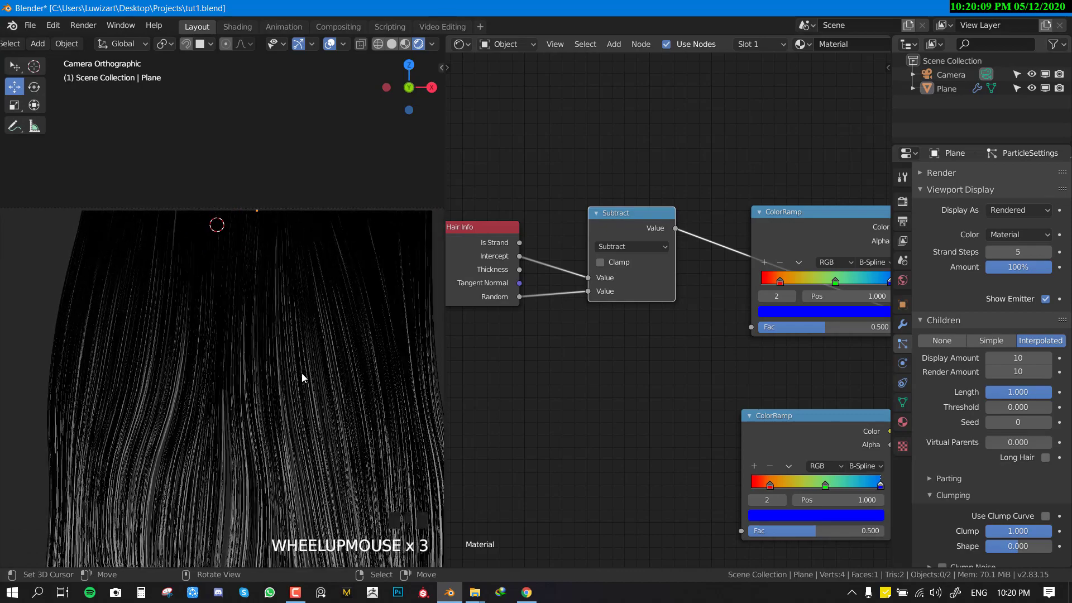
scroll(244, 393, down, 4)
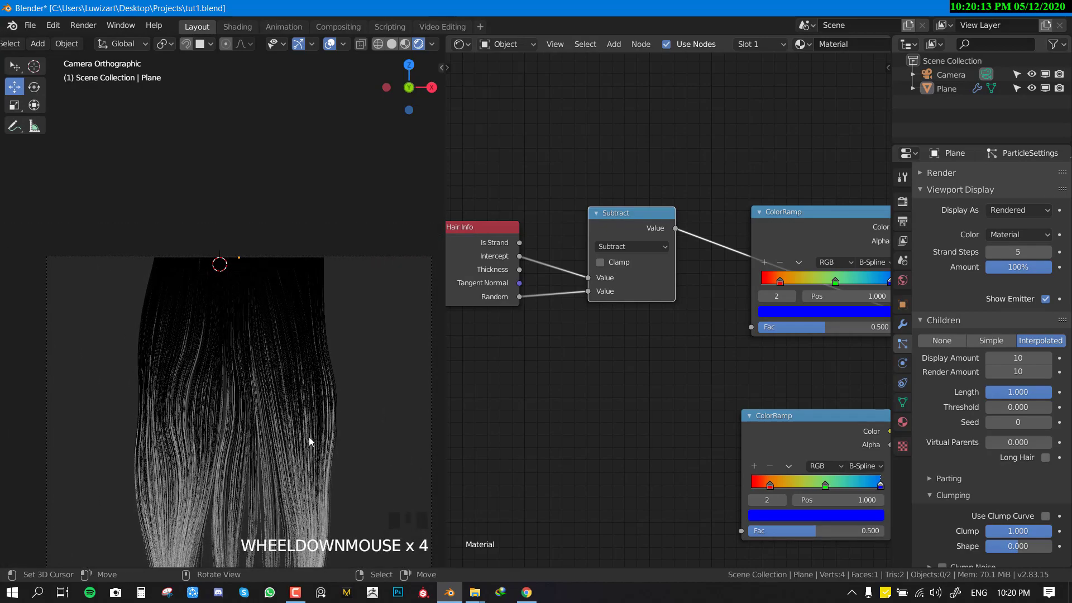
scroll(327, 408, up, 1)
scroll(319, 390, up, 1)
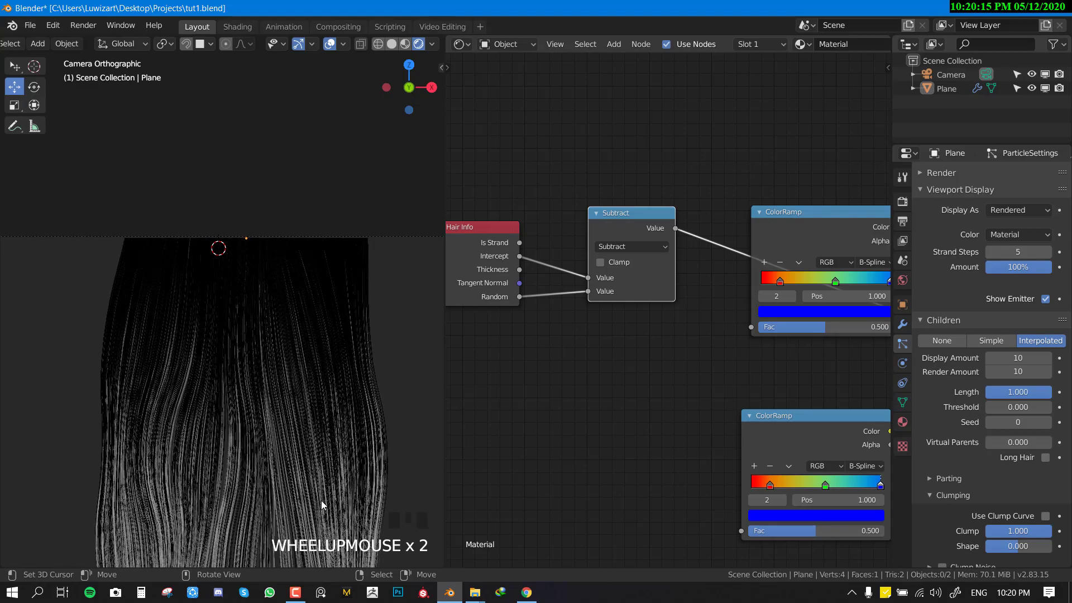
scroll(321, 466, down, 1)
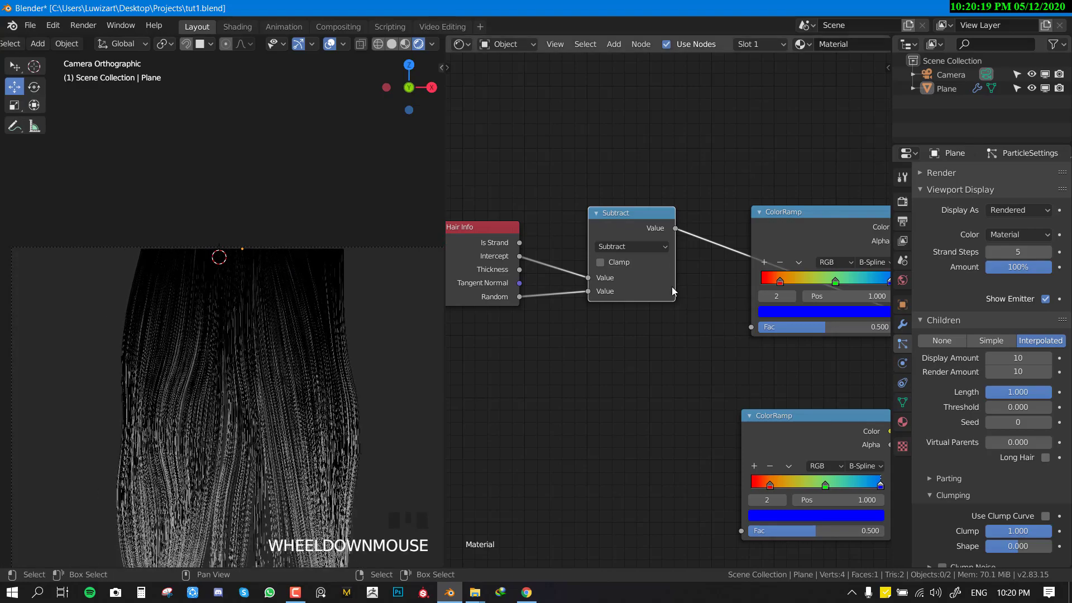
Step: Connect the Subtract node's Value to the upper ColorRamp's Fac and preview the ramp on the hair
drag(675, 228, 755, 332)
middle_drag(750, 354, 641, 331)
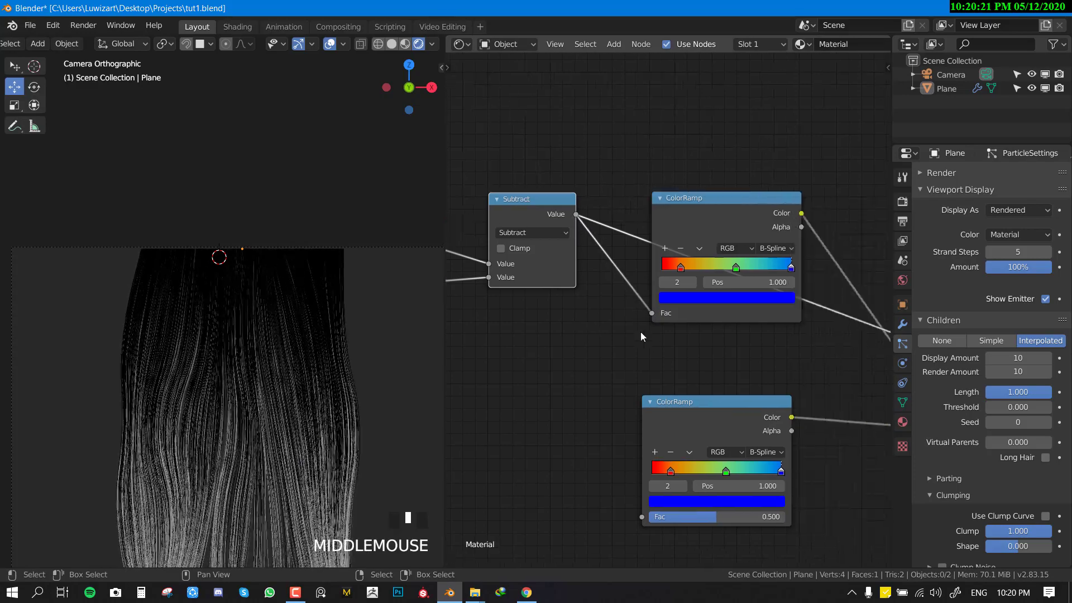
ctrl+shift+click(745, 204)
Step: Delete the lower duplicate ColorRamp node
ctrl+right_click(714, 407)
key(Delete)
scroll(732, 425, down, 3)
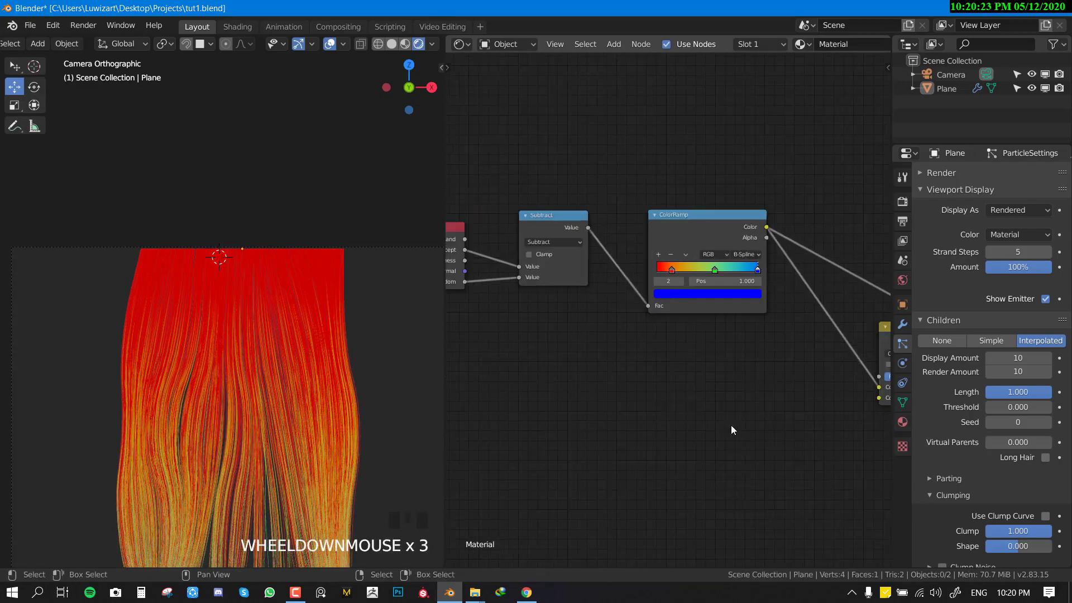
middle_drag(734, 406, 591, 266)
scroll(63, 502, down, 3)
shift+middle_drag(200, 479, 195, 457)
scroll(196, 459, up, 2)
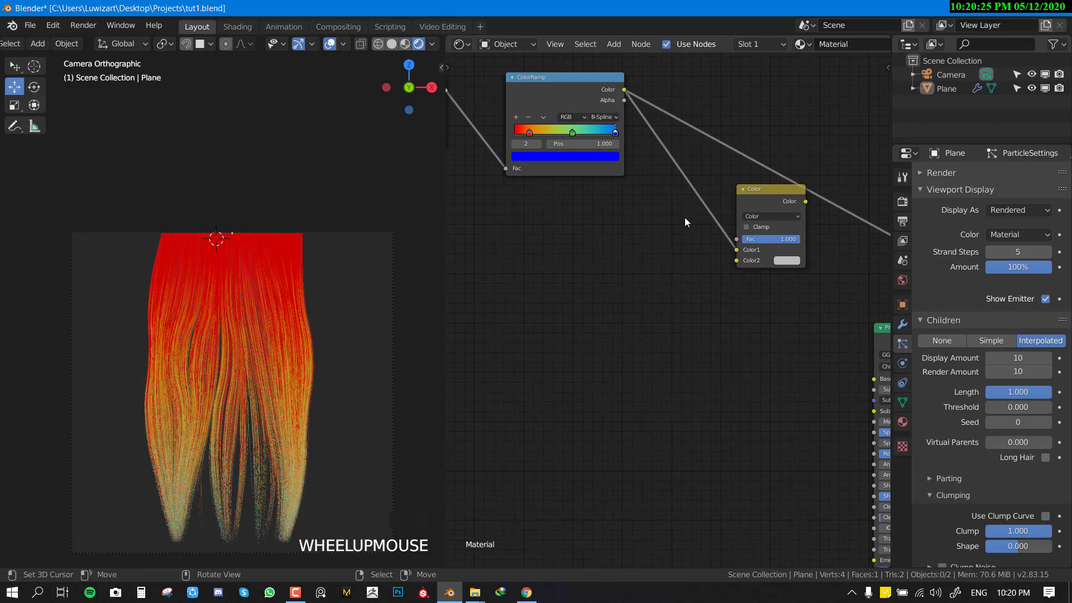
Step: Move the ColorRamp's blue stop back to about 0.6 and the green stop to 0.25
shift+middle_drag(688, 217, 769, 307)
click(599, 220)
drag(587, 223, 591, 221)
click(641, 221)
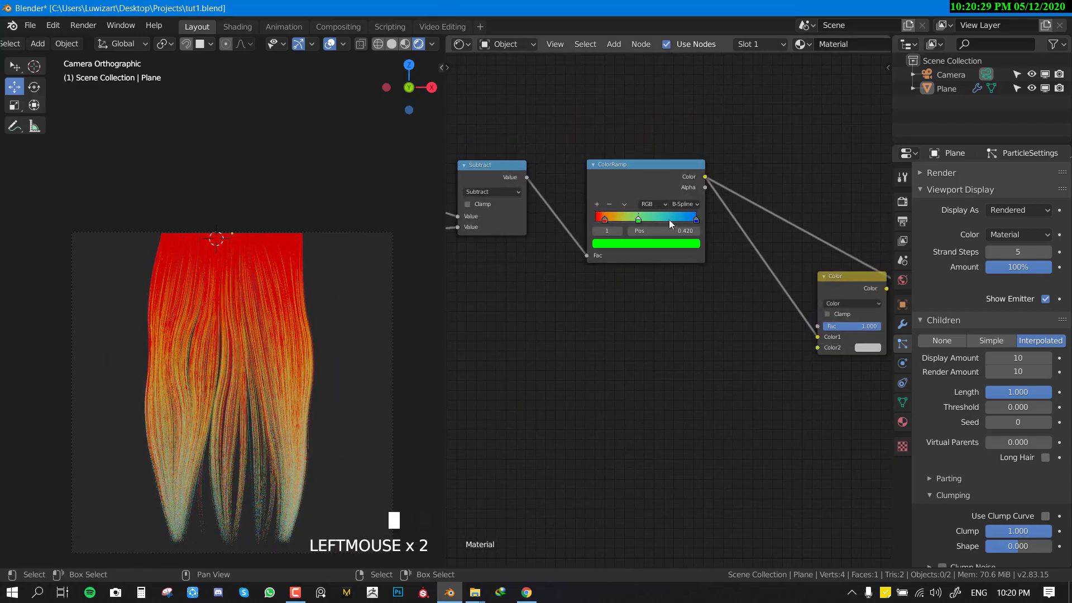
drag(696, 220, 603, 198)
scroll(645, 225, up, 2)
scroll(676, 229, up, 3)
scroll(211, 435, up, 2)
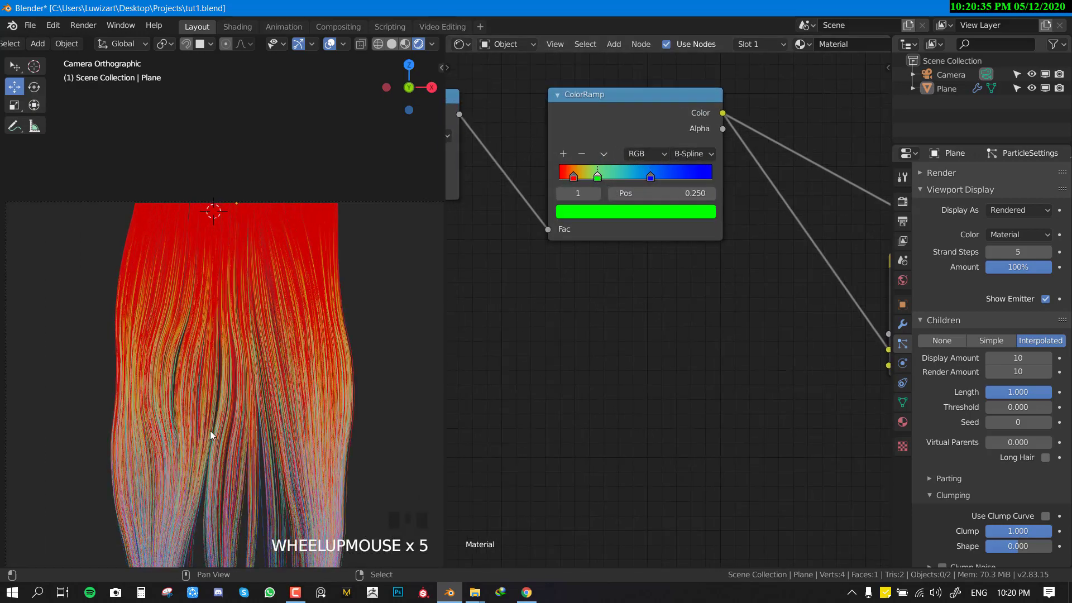
Step: Adjust the ColorRamp on the hair, moving the red stop almost to the start and the green stop to 0.315
shift+middle_drag(210, 435, 212, 382)
drag(598, 177, 613, 178)
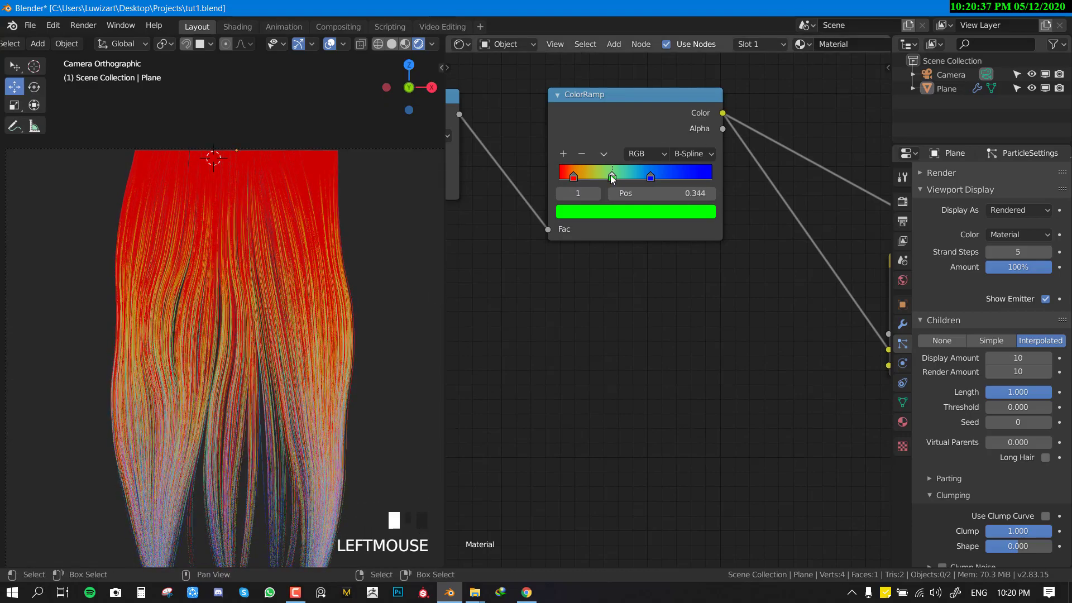
shift+middle_drag(287, 418, 248, 281)
scroll(290, 274, down, 2)
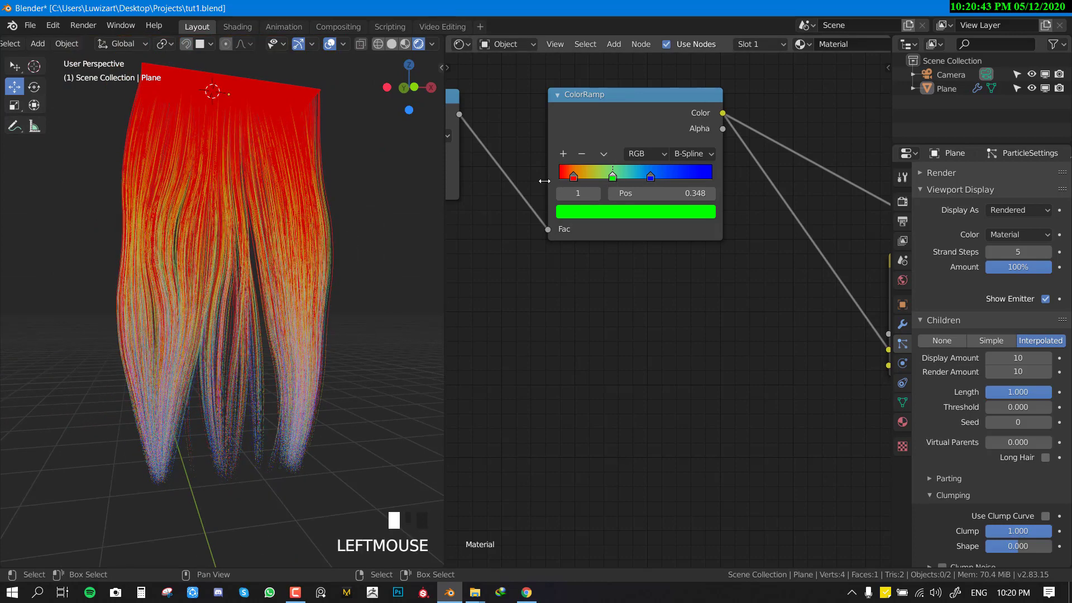
drag(572, 179, 618, 180)
middle_drag(109, 336, 160, 314)
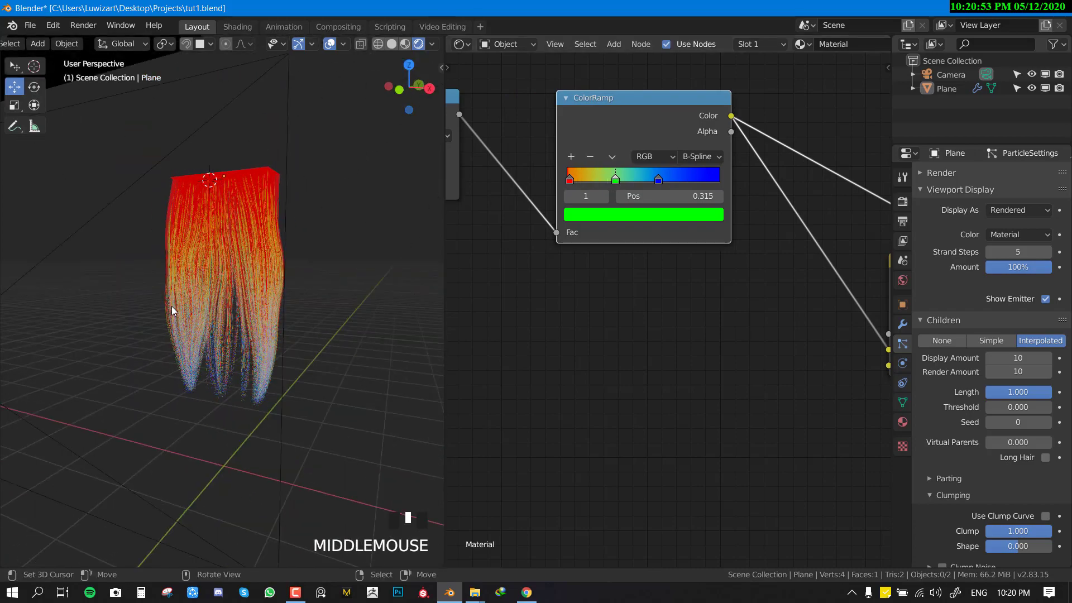
Step: Return to the camera view, remove the Color mix node while keeping its link intact, and move the ColorRamp closer to the Principled BSDF
key(KP_0)
scroll(316, 372, down, 3)
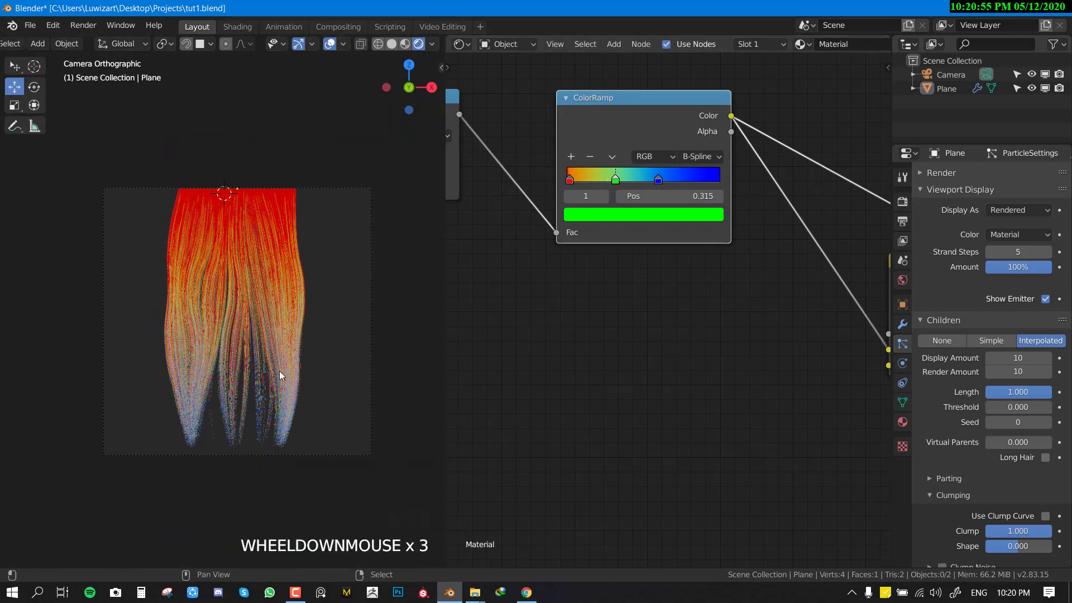
shift+middle_drag(281, 374, 237, 373)
scroll(756, 286, down, 4)
middle_drag(854, 286, 611, 221)
ctrl+shift+click(665, 259)
right_drag(610, 221, 566, 250)
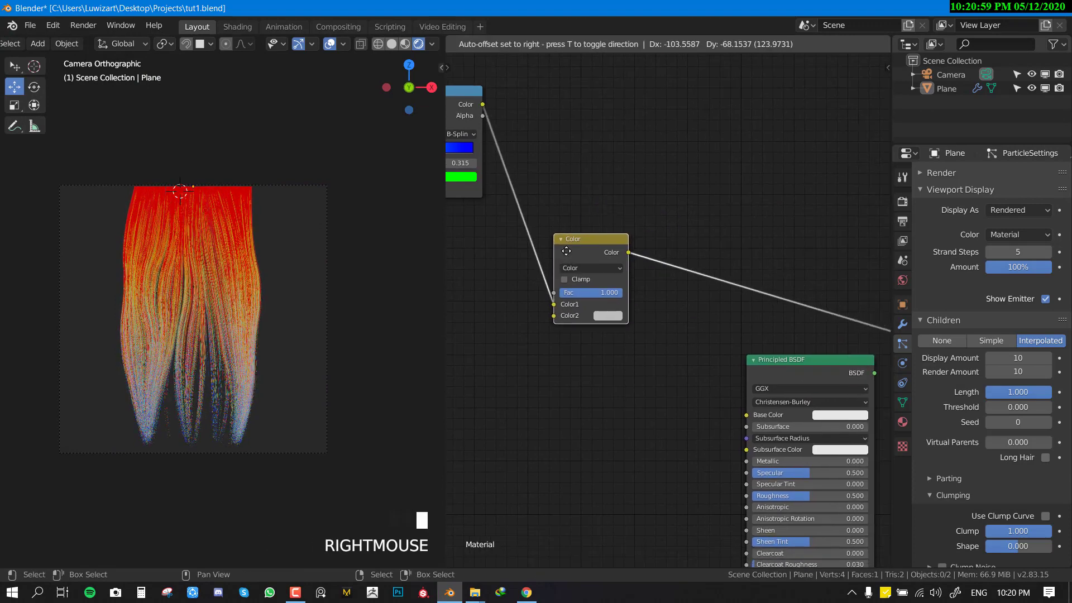
key(ctrl+x)
right_drag(483, 121, 522, 204)
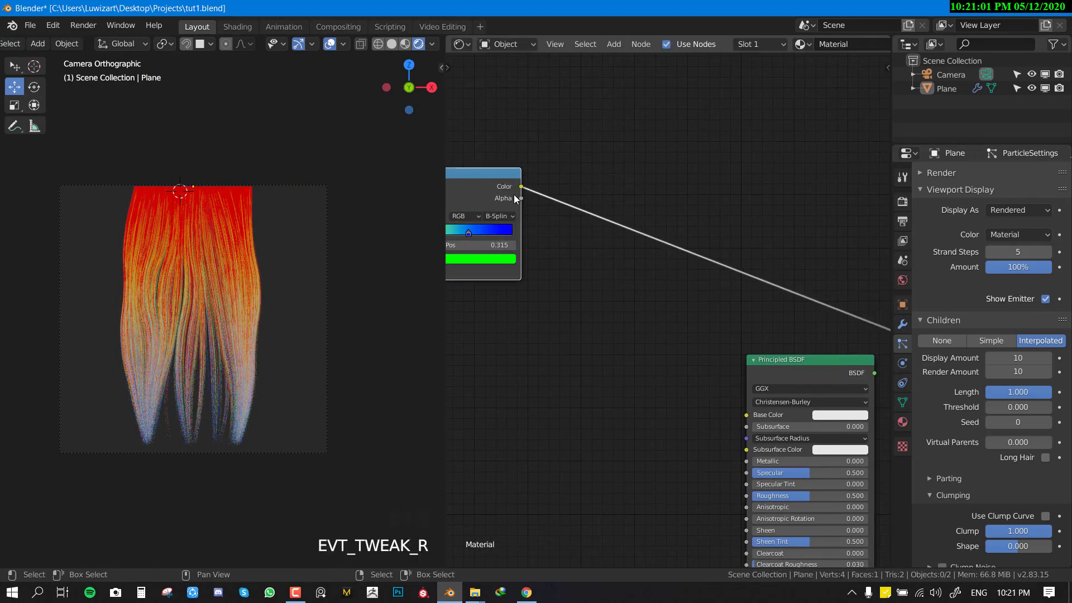
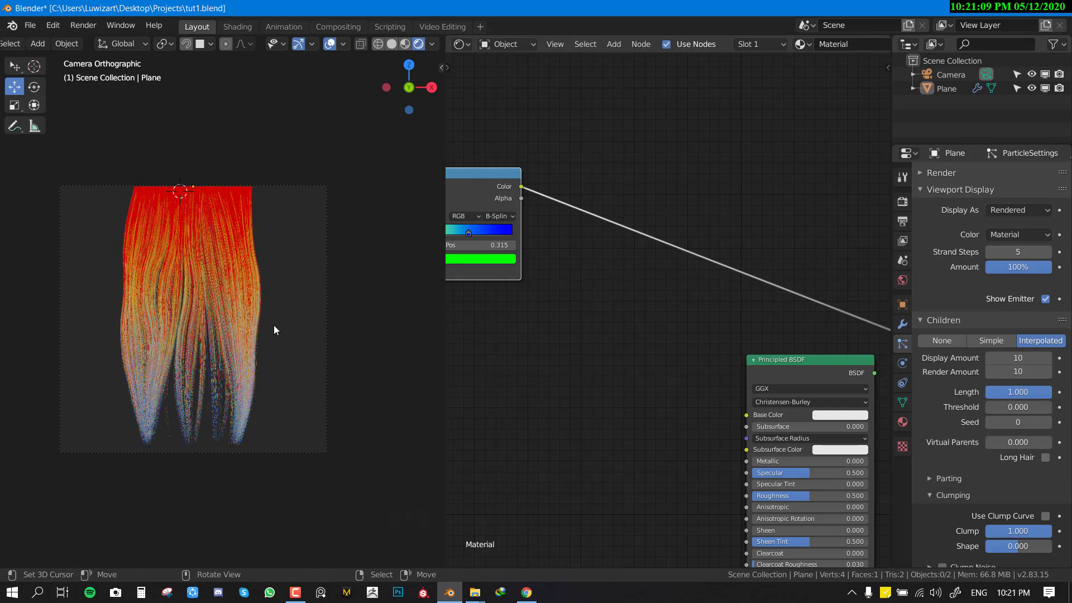
Step: Switch the viewport to solid shading and review the hair, the render sampling settings and the output dimensions
key(z)
click(364, 342)
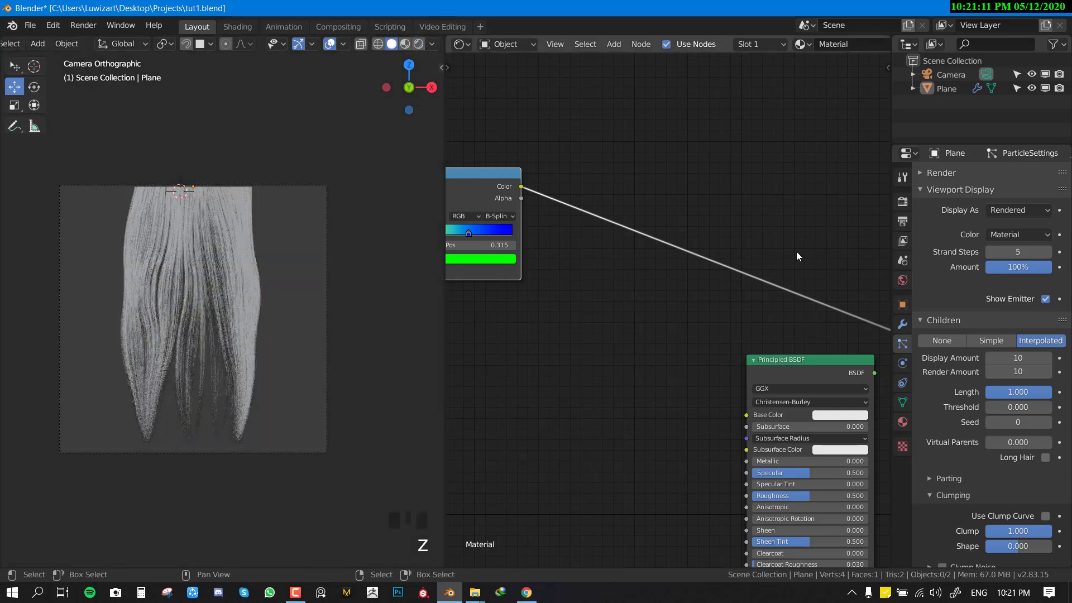
click(902, 201)
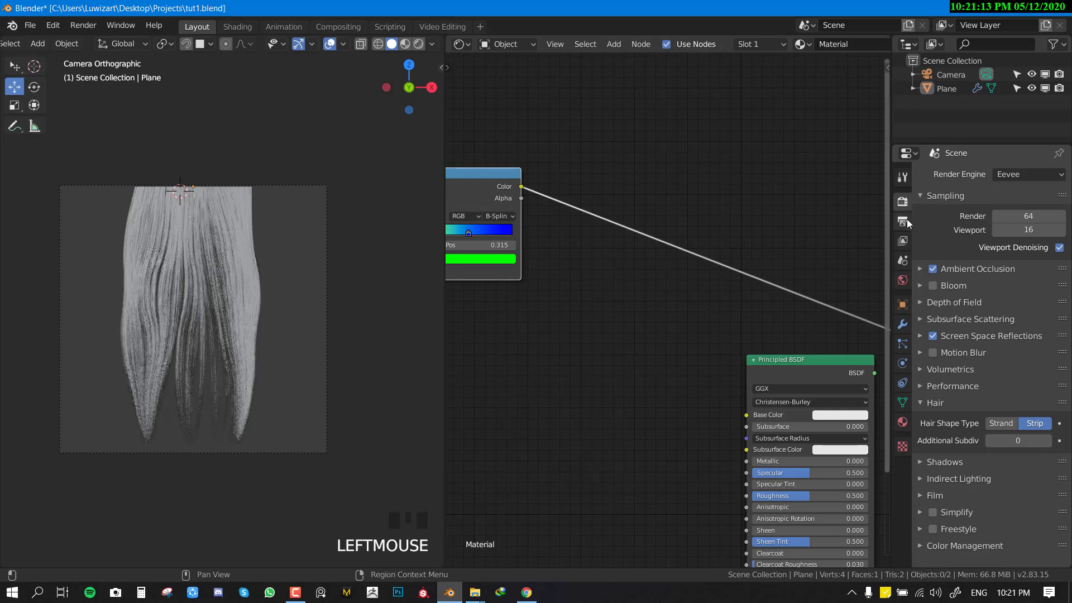
click(902, 221)
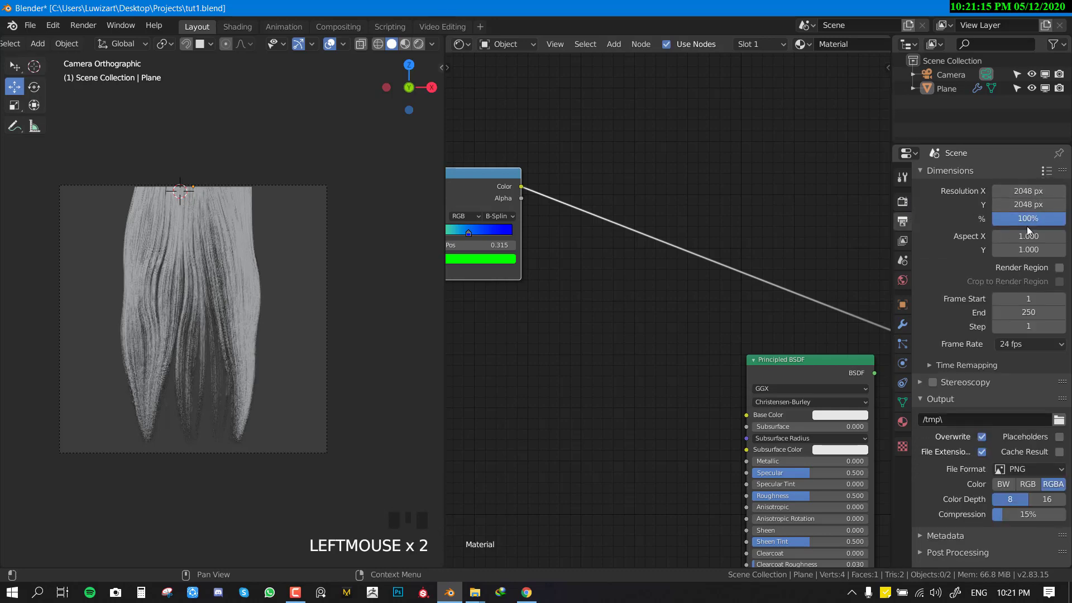
click(903, 202)
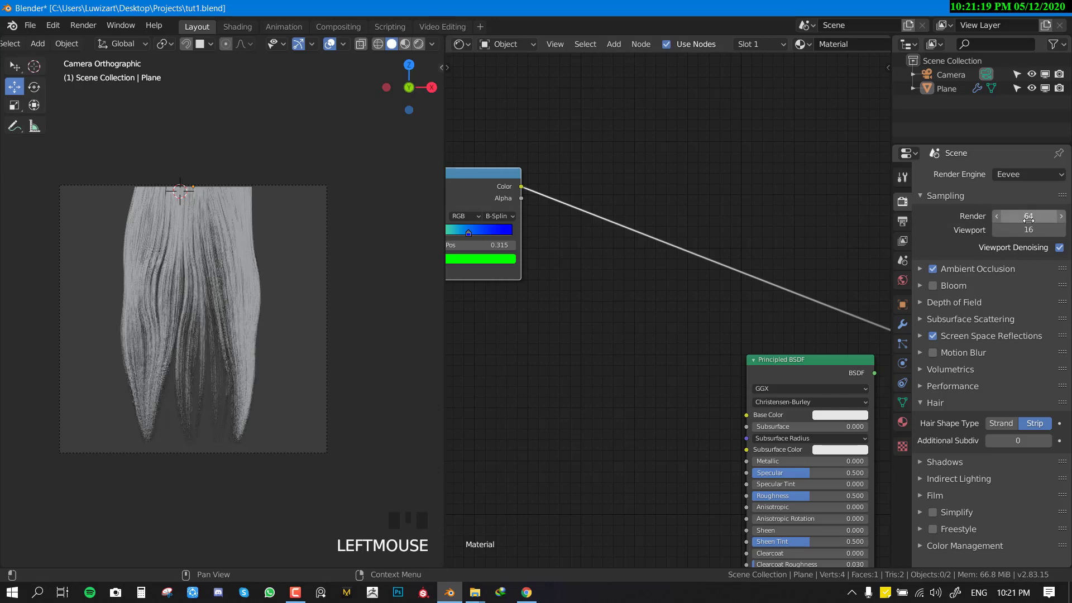
scroll(154, 258, up, 3)
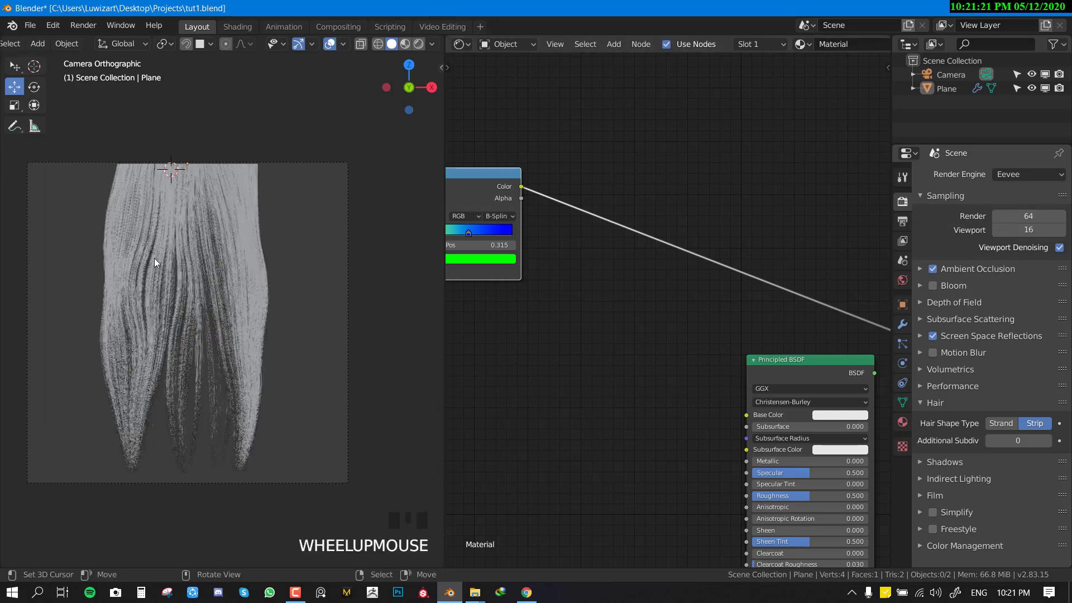
shift+middle_drag(175, 279, 246, 303)
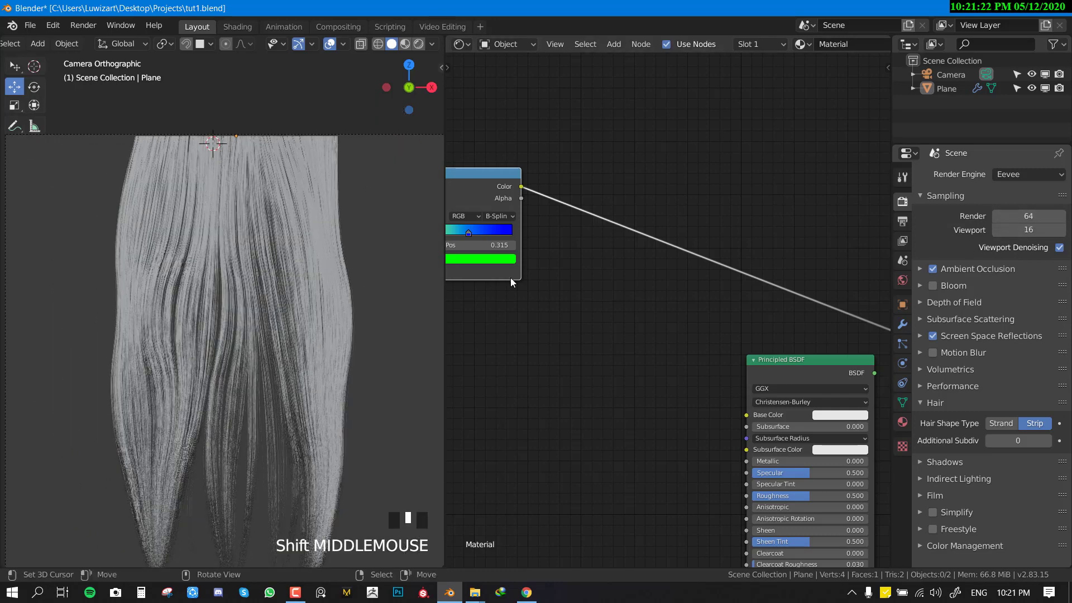
scroll(511, 282, down, 4)
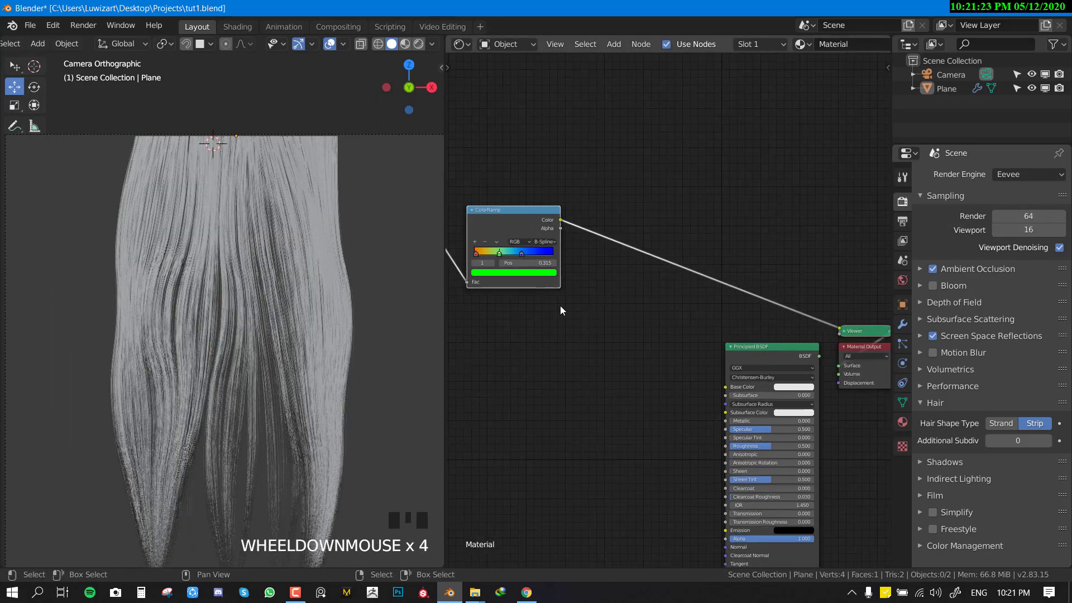
middle_drag(536, 304, 639, 306)
shift+middle_drag(858, 310, 789, 301)
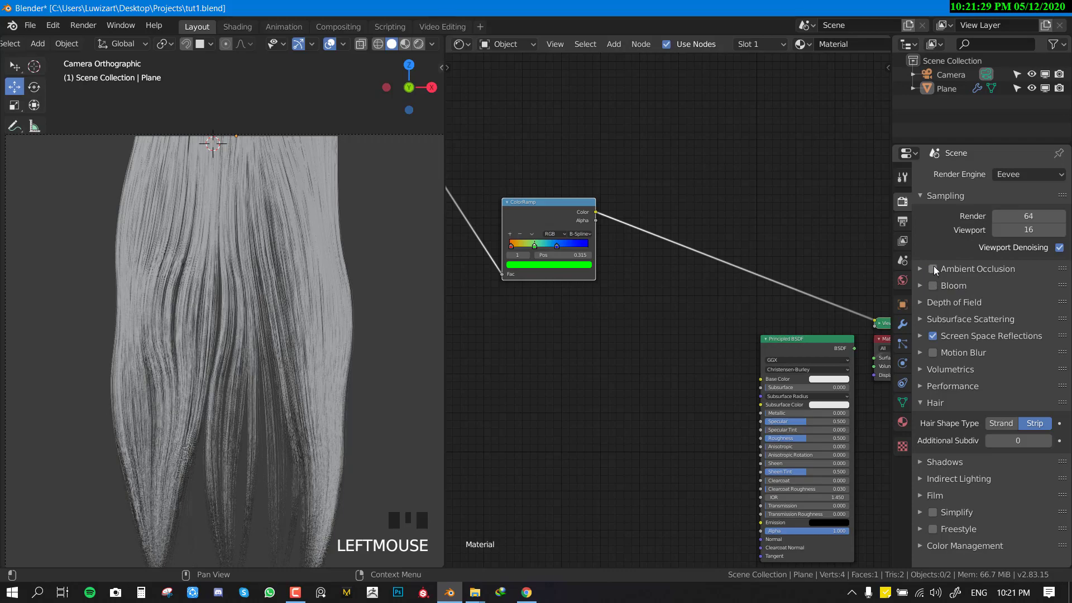
Step: Return the viewport to rendered shading and set the Ambient Occlusion factor to 5, keeping the effect enabled
key(z)
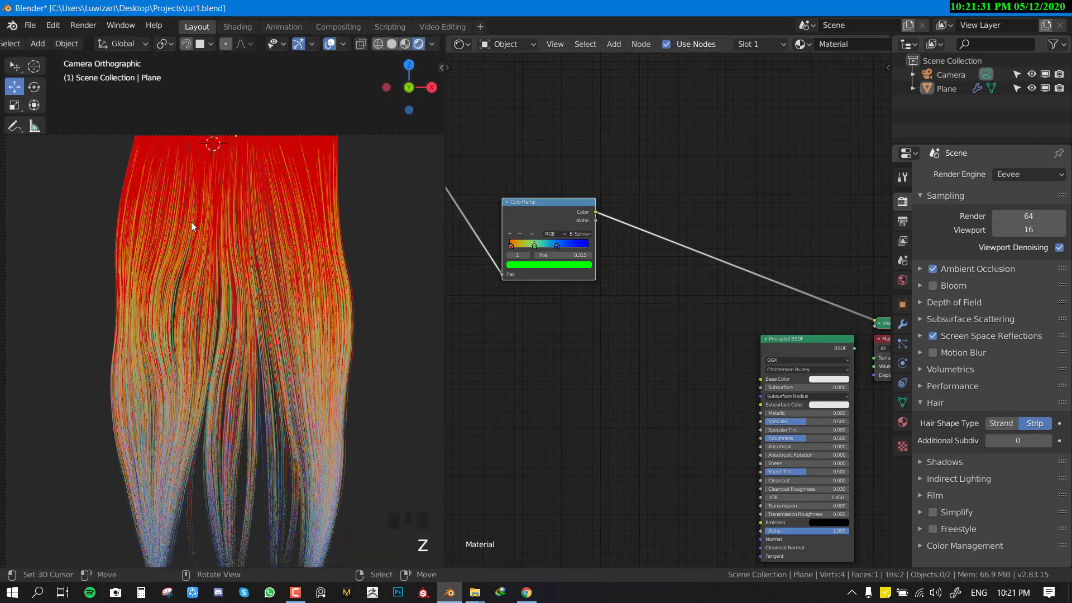
click(932, 269)
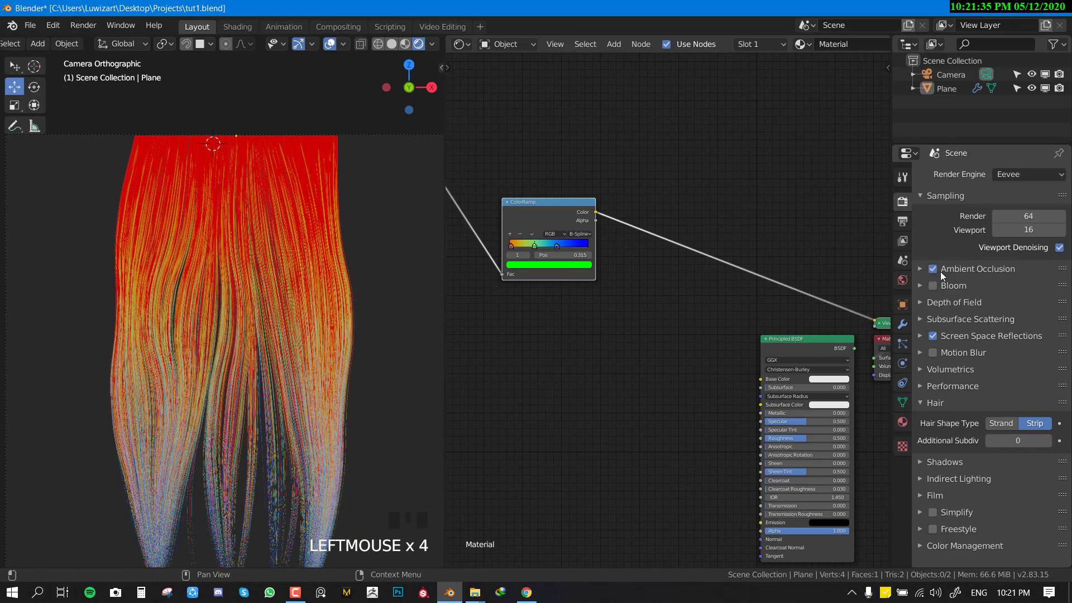
click(949, 271)
click(1013, 304)
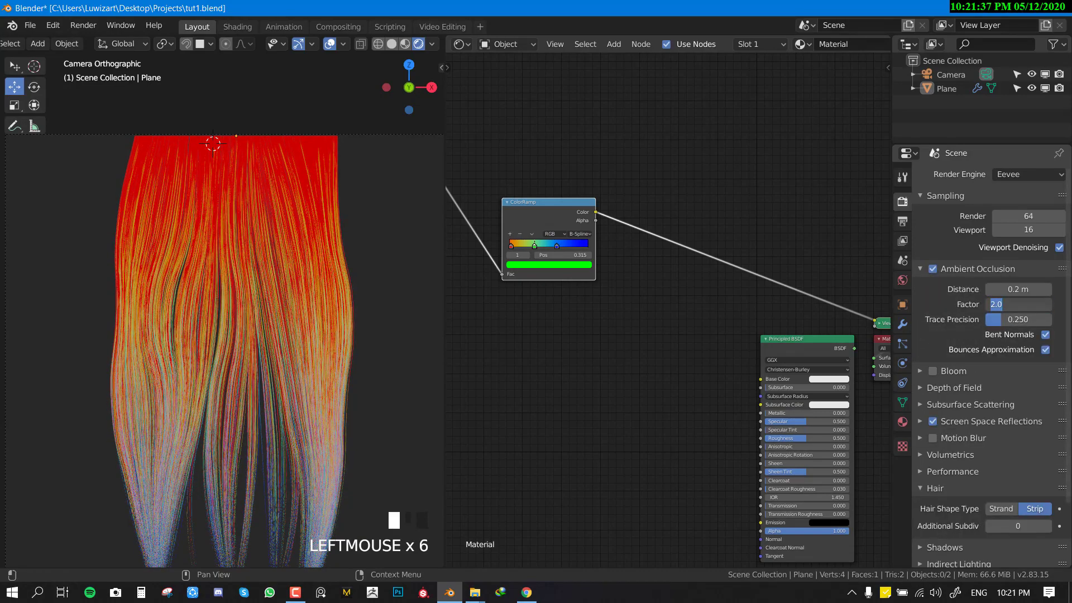
key(Return)
Step: Connect the ColorRamp's Color to the Principled BSDF's Base Color and output the BSDF to the material's Surface
middle_drag(559, 359, 524, 317)
middle_drag(604, 281, 606, 316)
right_drag(742, 341, 681, 252)
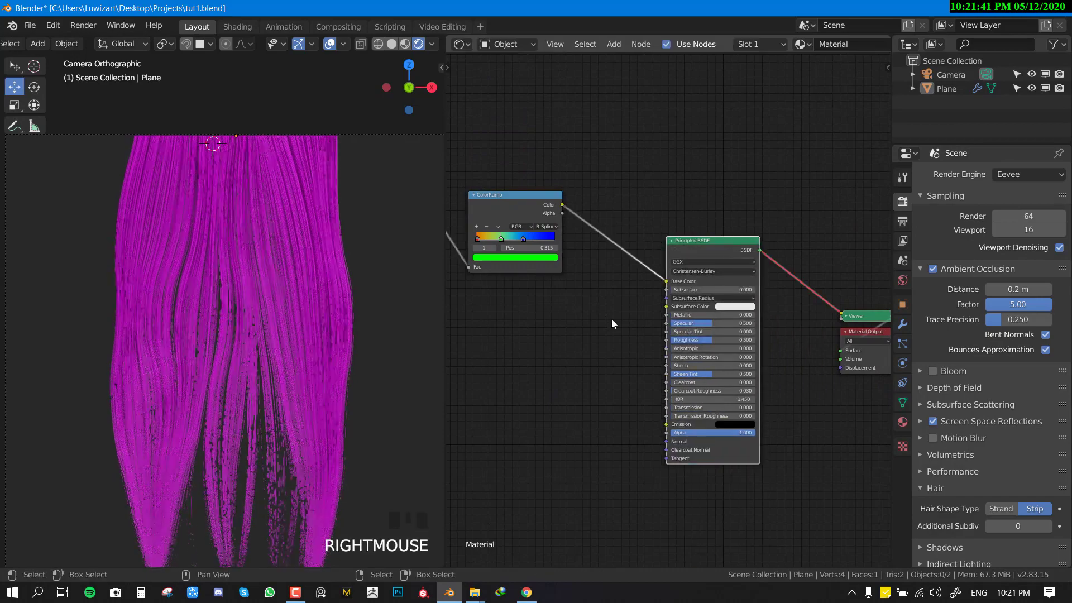
scroll(652, 276, up, 2)
ctrl+shift+click(726, 234)
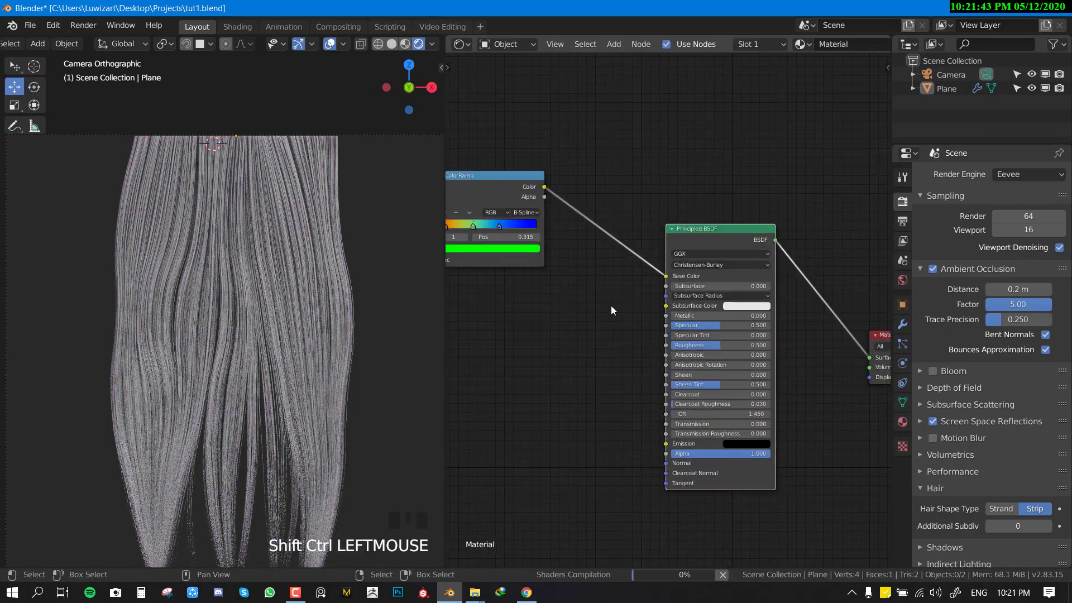
middle_drag(563, 224, 607, 267)
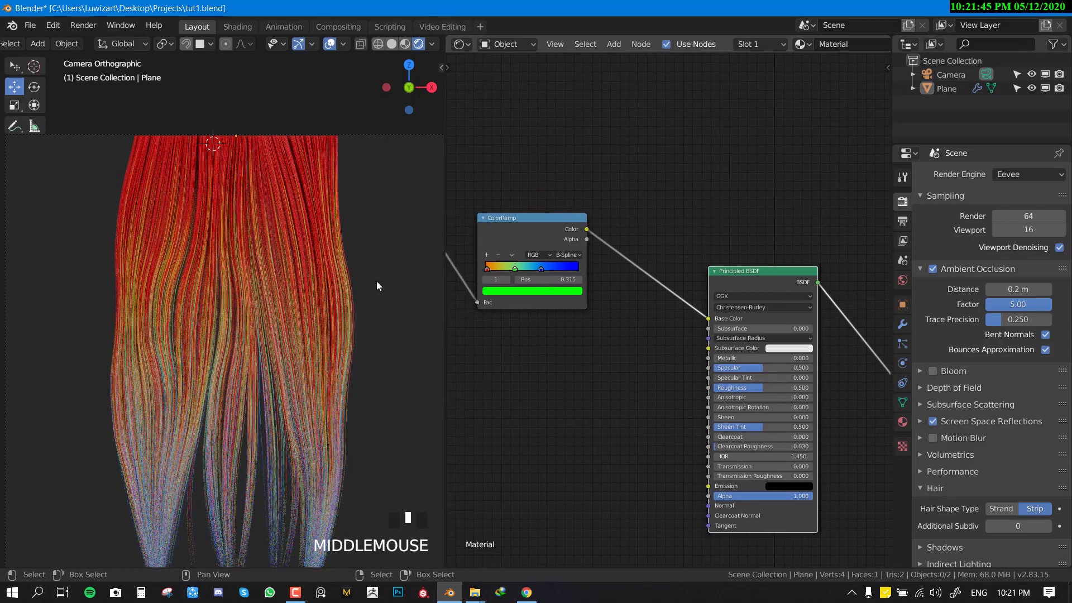
Step: Inspect the shaded strands up close and place the ColorRamp node beside the Principled BSDF
scroll(375, 283, up, 3)
shift+middle_drag(375, 283, 293, 273)
scroll(294, 336, down, 4)
scroll(409, 314, up, 2)
right_drag(563, 246, 616, 344)
shift+middle_drag(236, 373, 304, 326)
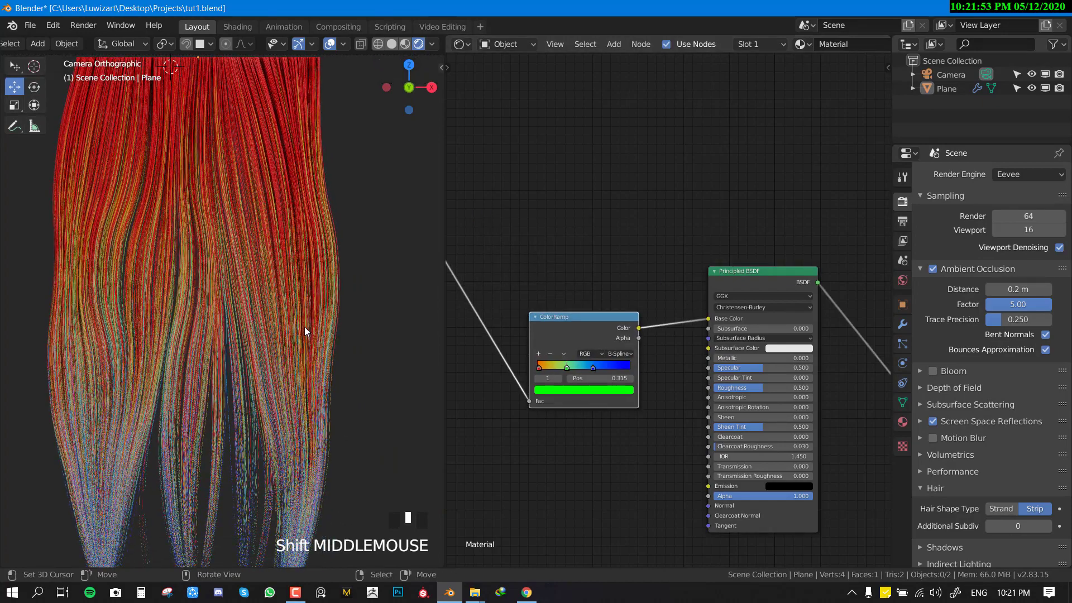
Step: Set the Principled BSDF's Specular and Roughness to 0 and tidy the positions of both nodes
right_drag(766, 275, 755, 259)
drag(757, 352, 703, 371)
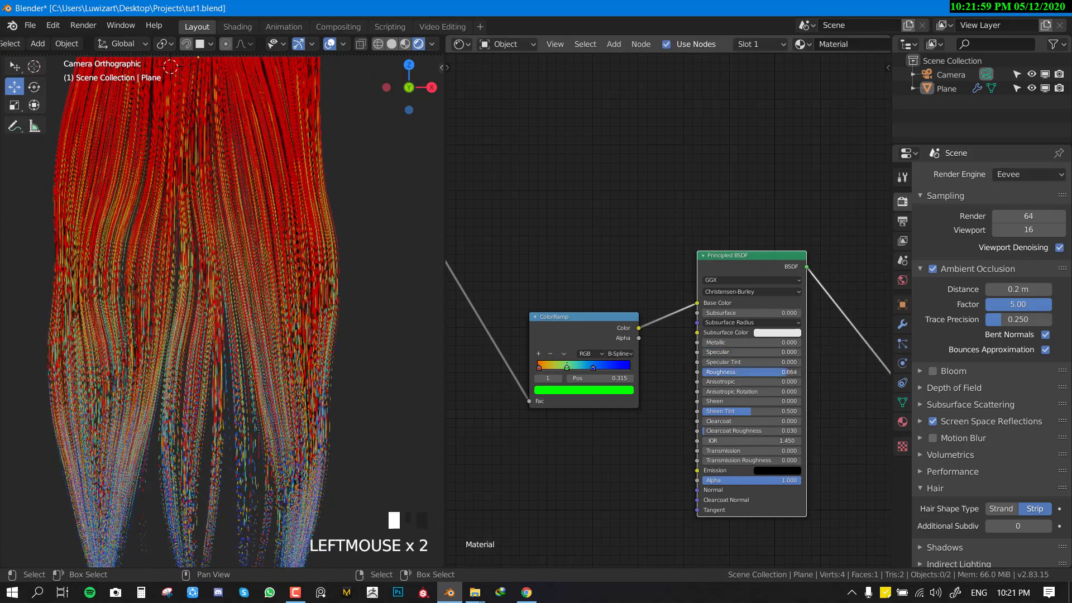
scroll(282, 344, down, 2)
shift+middle_drag(282, 344, 307, 318)
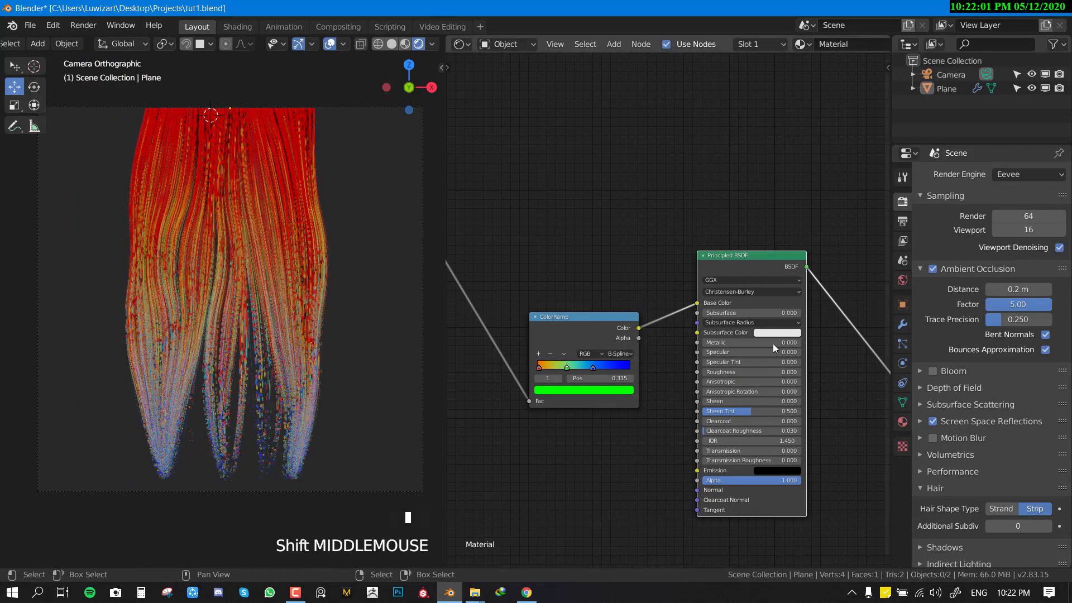
right_drag(586, 333, 558, 283)
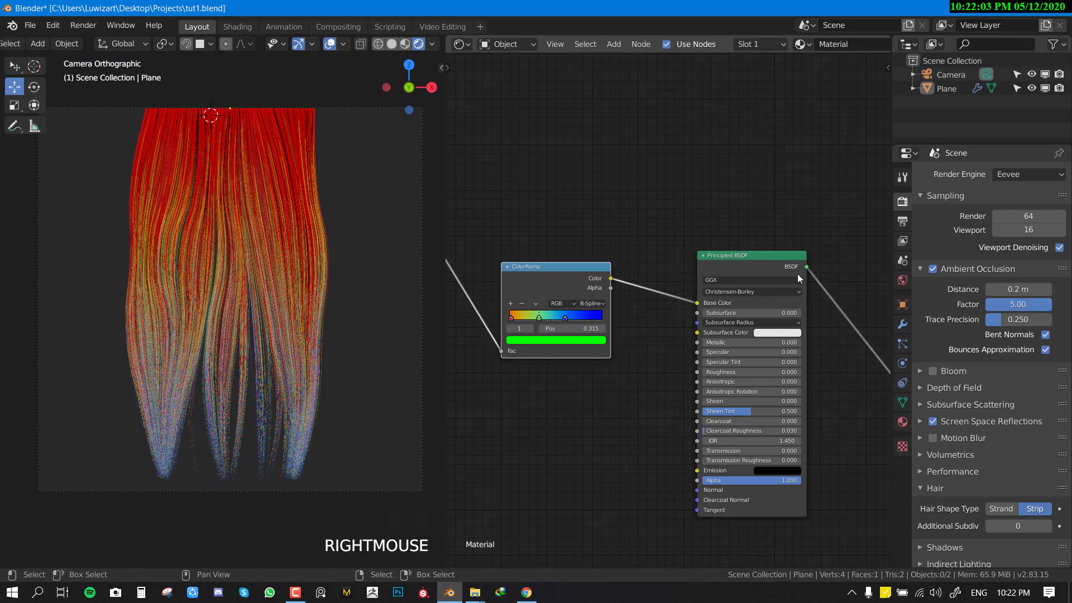
Step: Compare the hair with Ambient Occlusion off and on, examining the strands up close and from other angles
click(932, 269)
click(932, 269)
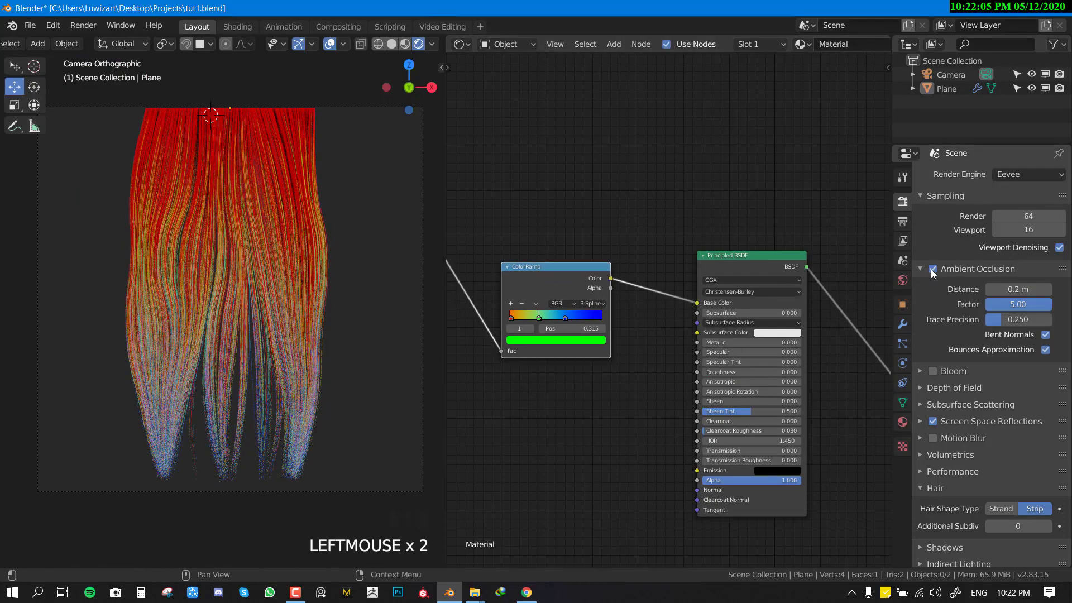
click(932, 269)
click(932, 269)
scroll(220, 218, up, 4)
scroll(220, 218, down, 2)
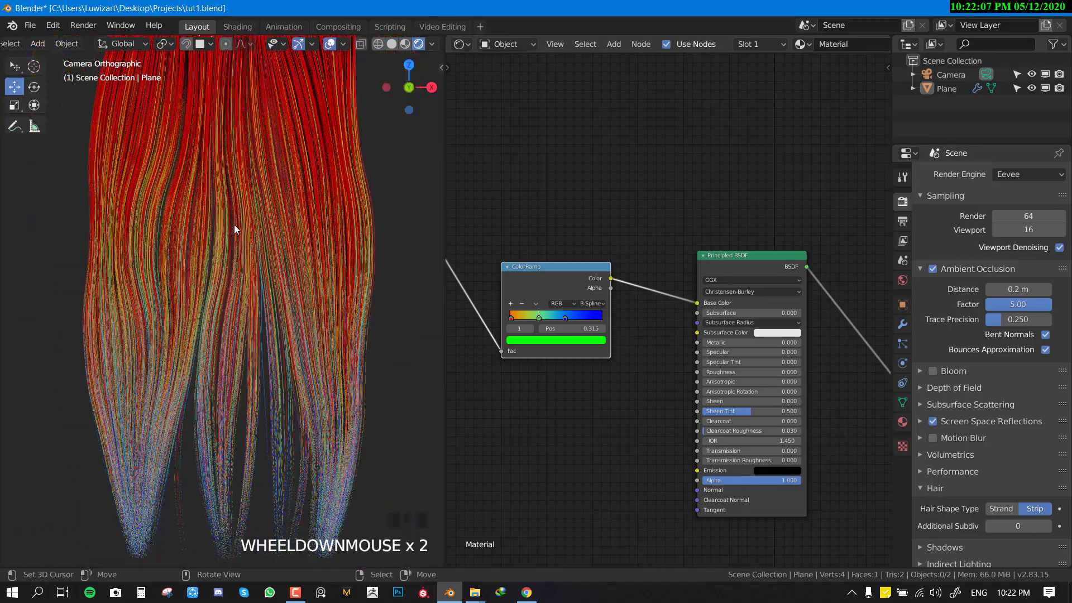
middle_drag(333, 260, 257, 313)
scroll(280, 277, up, 2)
middle_drag(279, 277, 247, 291)
scroll(247, 291, down, 2)
key(KP_0)
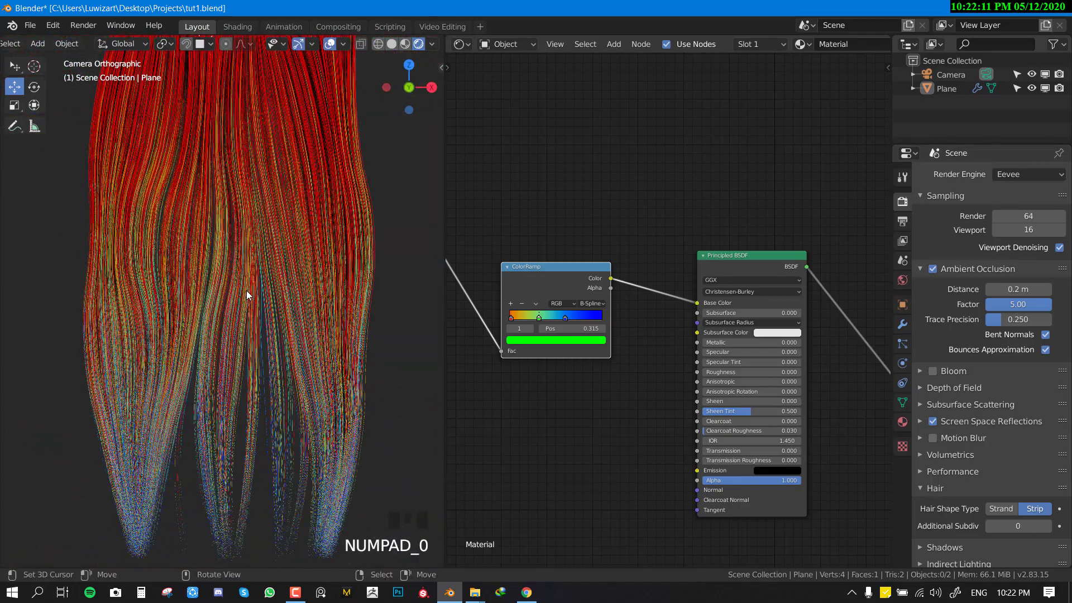
shift+middle_drag(257, 250, 256, 375)
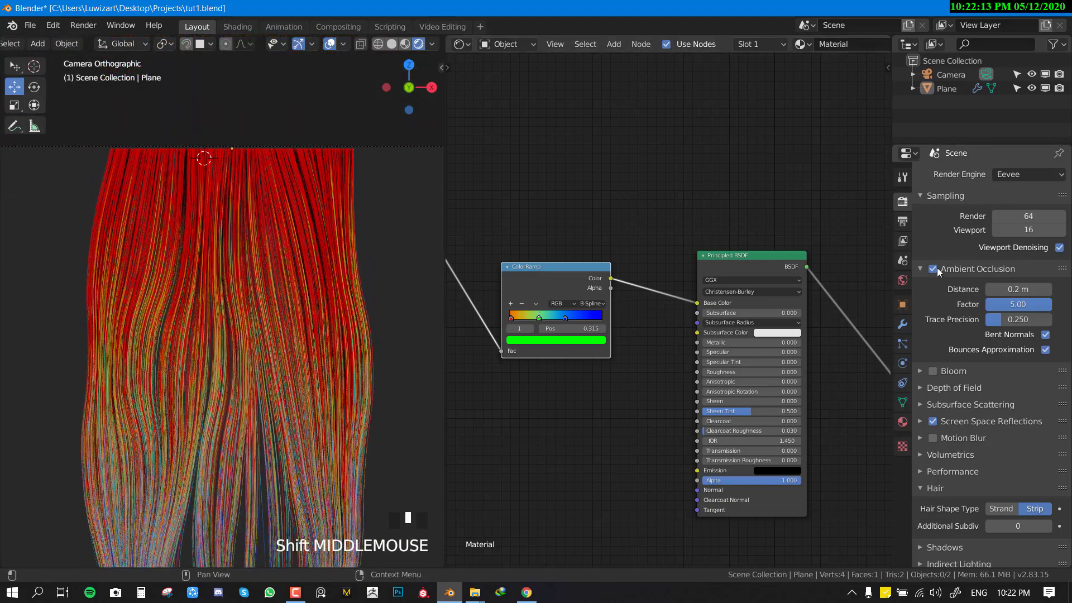
Step: Toggle Ambient Occlusion again to compare the shadows near the hair roots, leaving it enabled
click(933, 269)
click(933, 269)
click(933, 269)
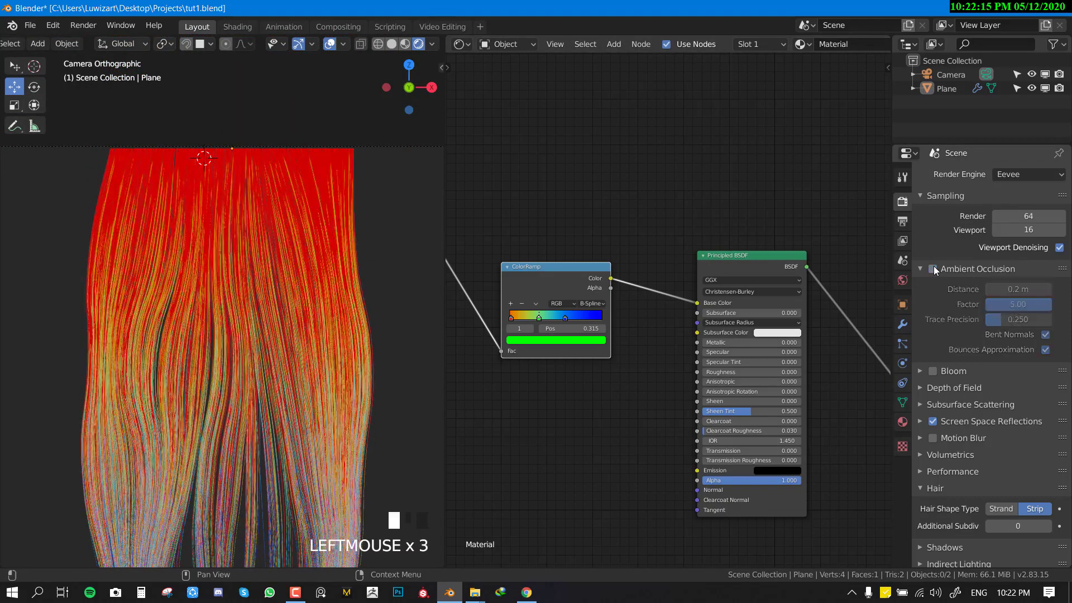
click(933, 269)
Step: Reframe the whole hair in the camera view and save the Blender file
shift+middle_drag(193, 428, 206, 330)
scroll(206, 330, down, 1)
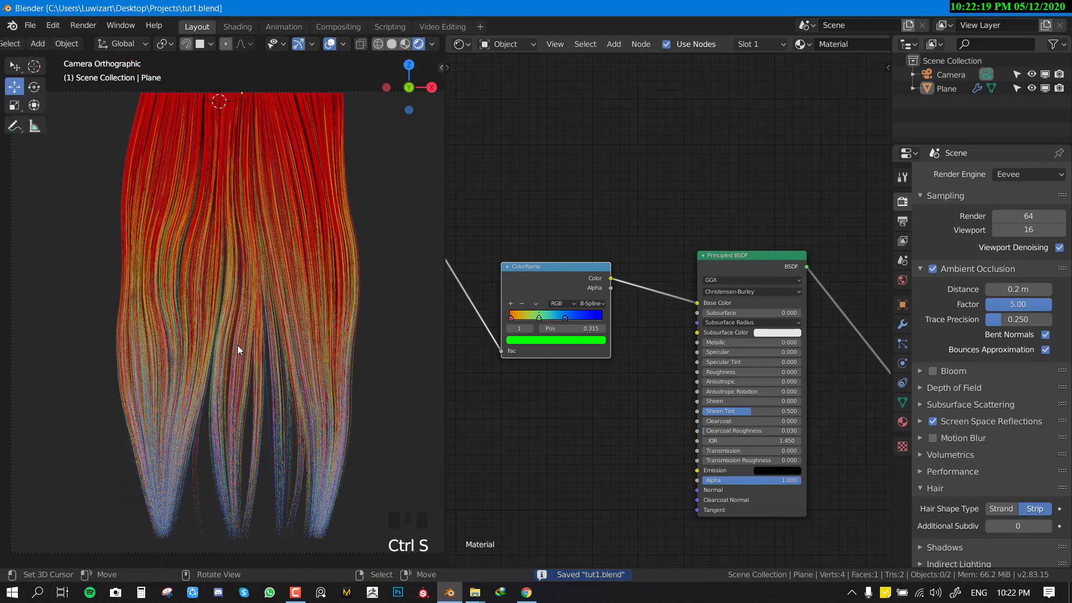
shift+middle_drag(237, 346, 221, 382)
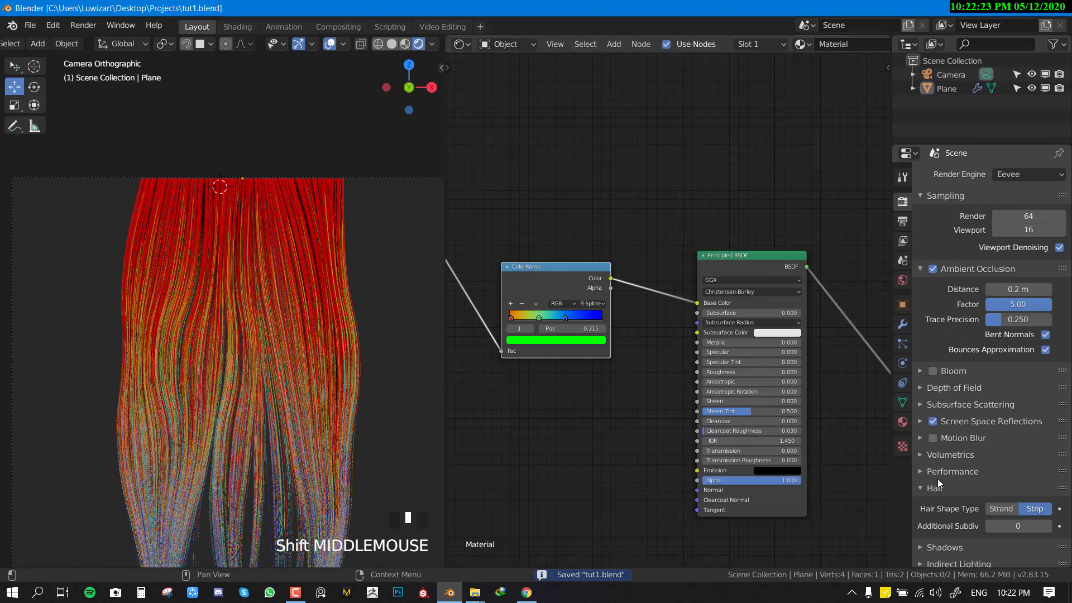
click(946, 494)
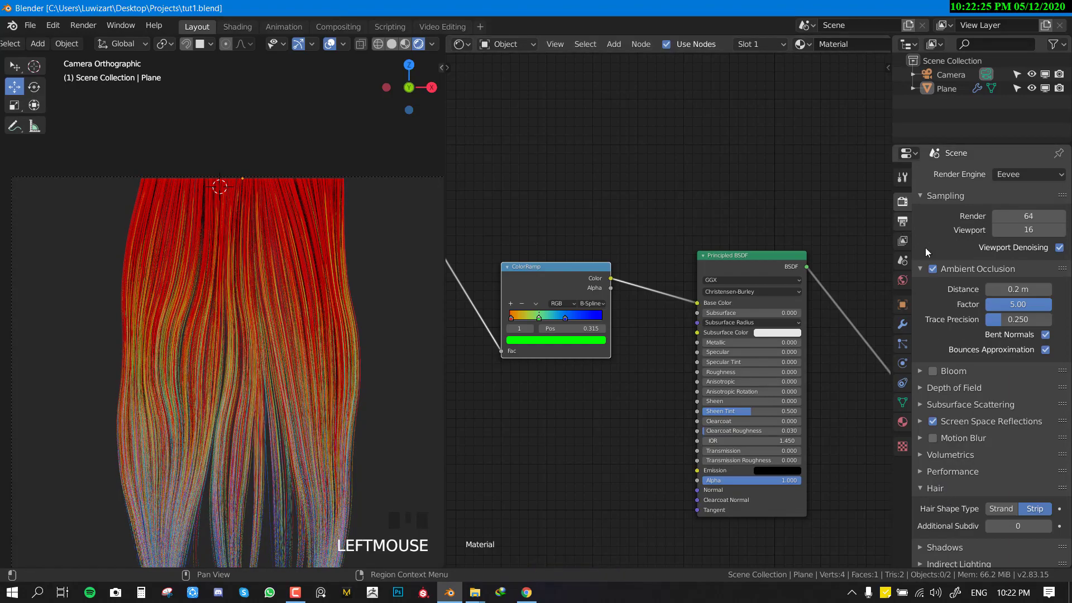
Step: Enable a transparent film background in the Eevee render settings
scroll(979, 463, down, 5)
click(958, 510)
scroll(982, 513, down, 4)
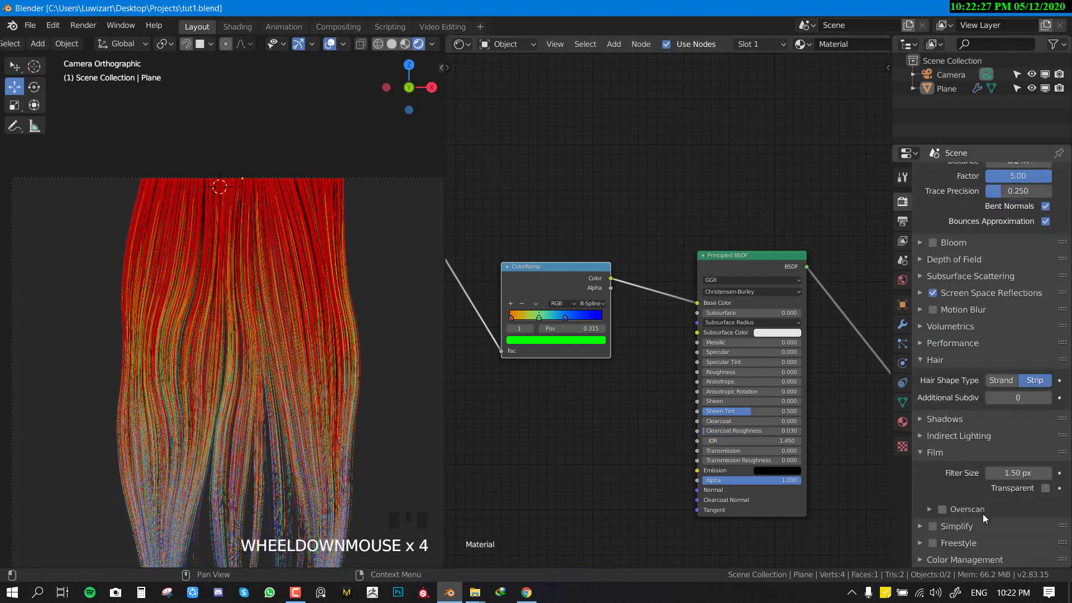
click(1045, 489)
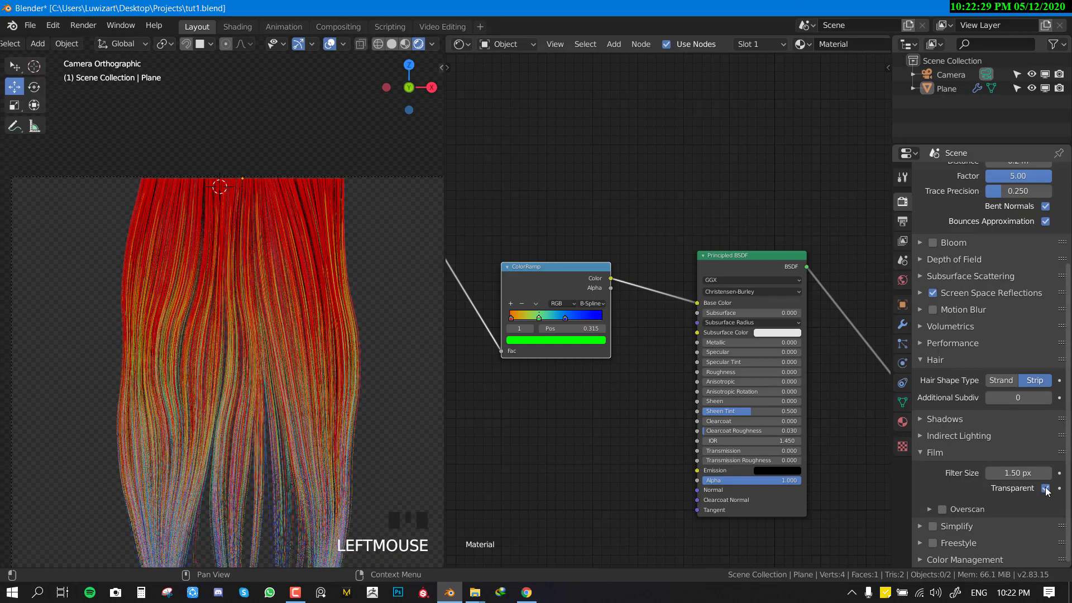
scroll(148, 360, down, 3)
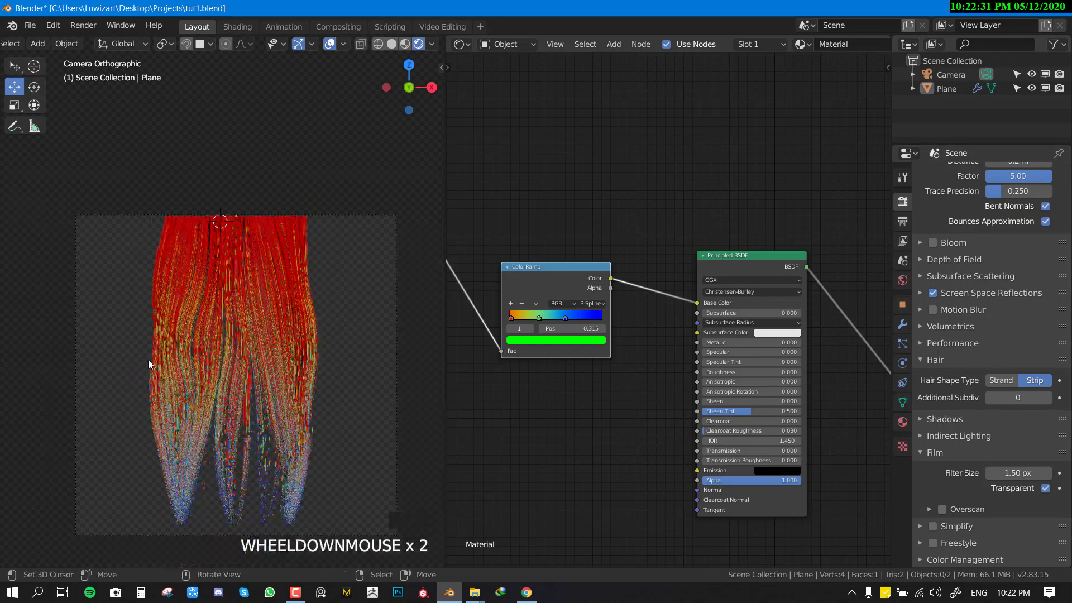
Step: Render the hair from the camera and examine the rendered strands from root to tip
scroll(248, 346, up, 1)
scroll(291, 327, up, 5)
scroll(292, 327, down, 4)
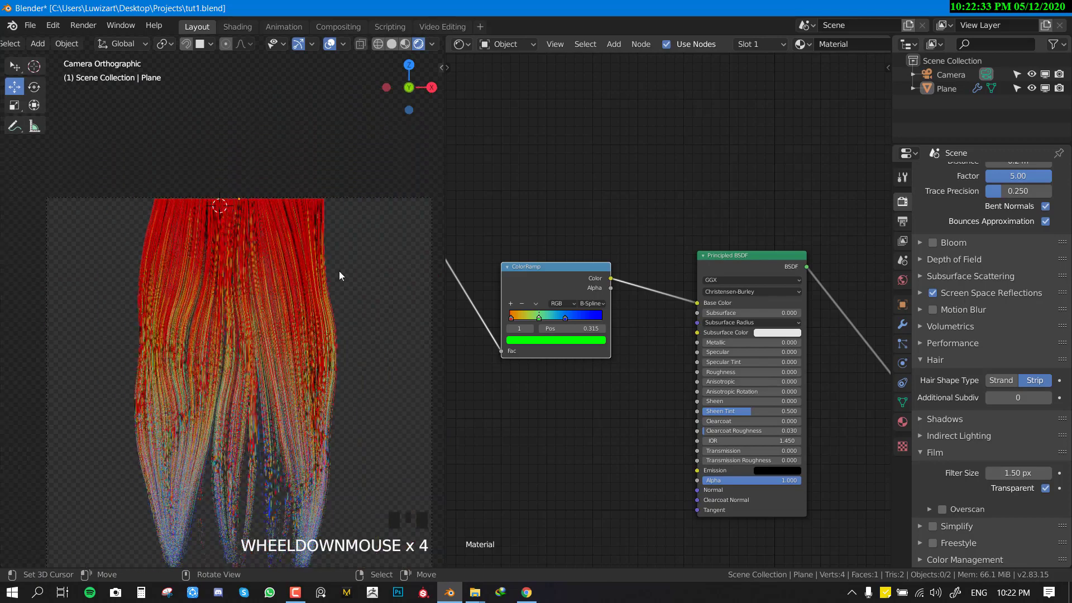
scroll(377, 341, down, 1)
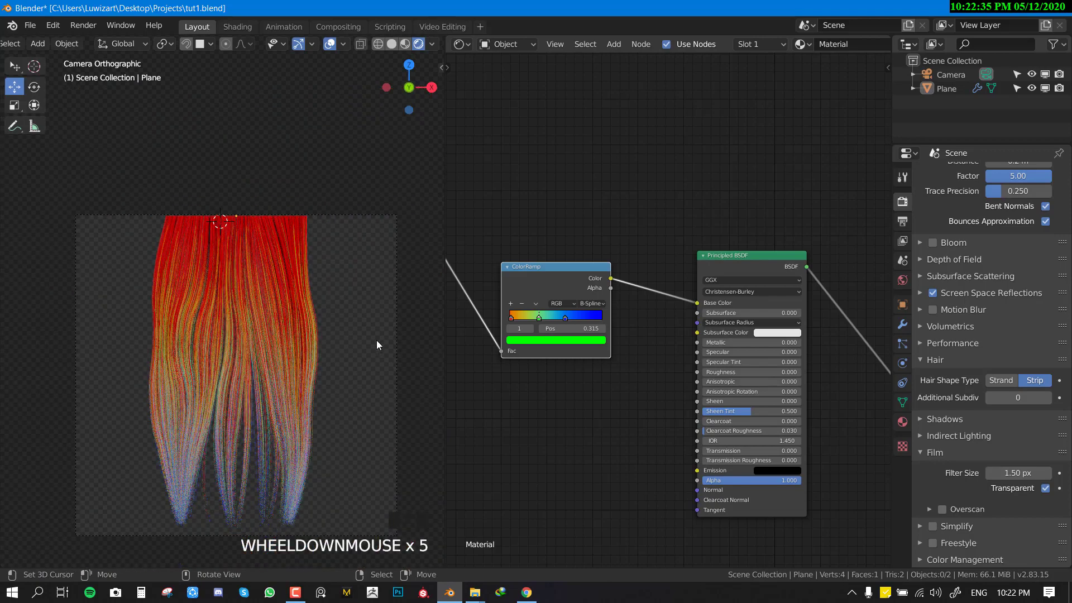
key(F12)
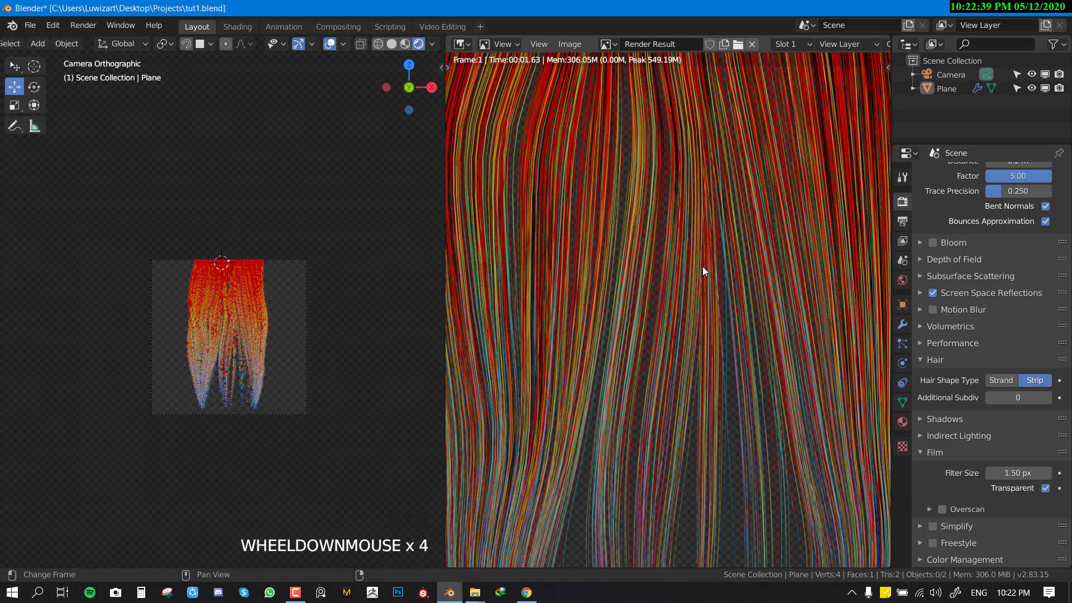
scroll(703, 266, down, 4)
scroll(782, 263, up, 4)
middle_drag(778, 265, 772, 409)
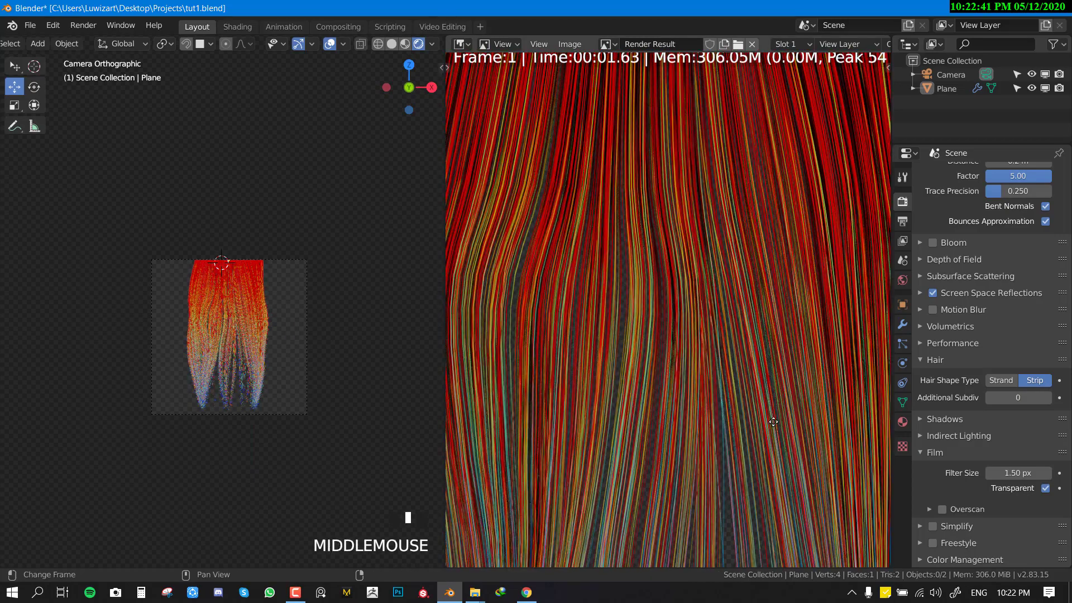
scroll(772, 412, down, 6)
scroll(695, 279, up, 5)
scroll(696, 284, down, 3)
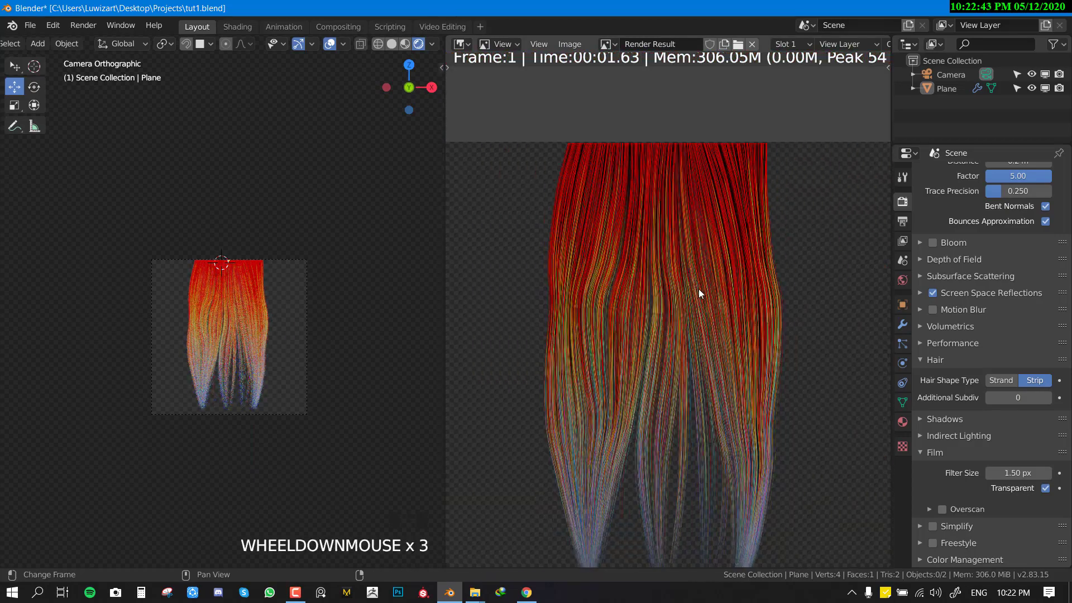
scroll(698, 290, up, 2)
Step: Save the rendered image as an RGBA PNG to the Desktop and save the Blender file
key(shift+alt+s)
click(231, 226)
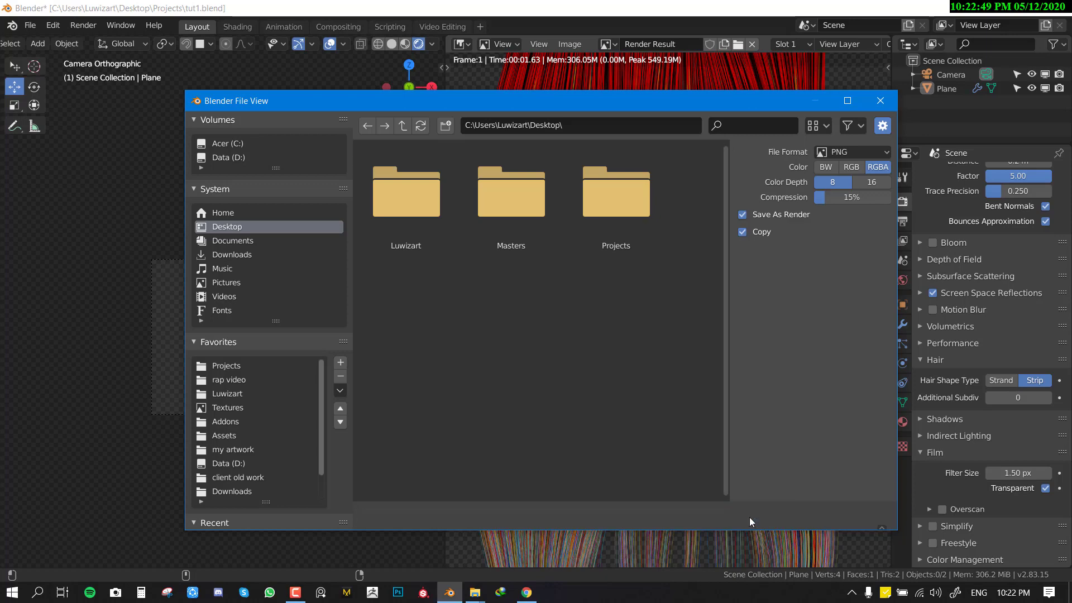
click(750, 516)
key(ctrl+s)
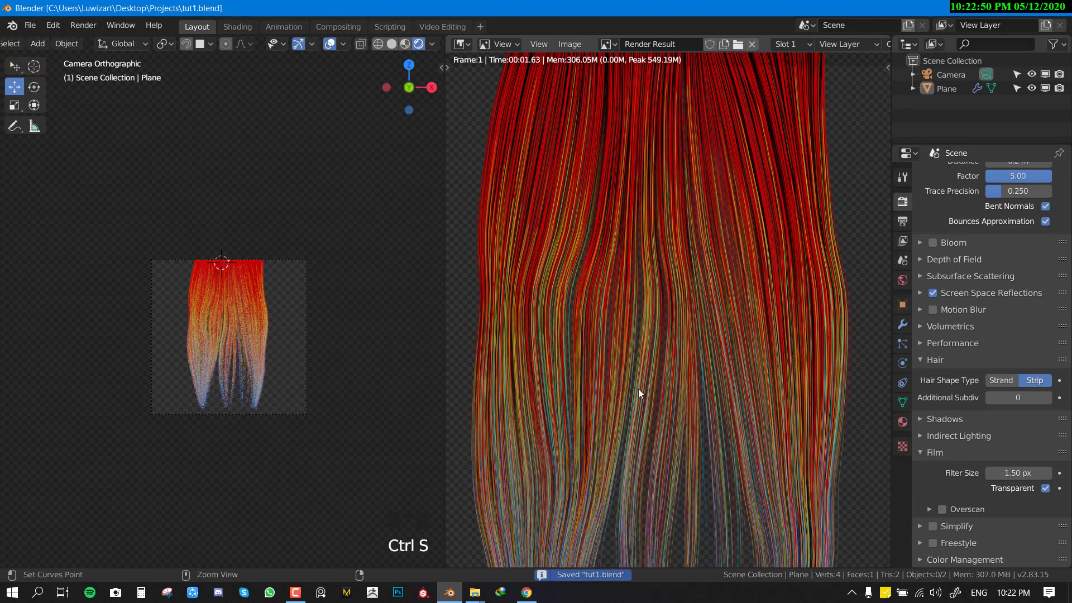
Step: Open the recent file tut.blend from the splash screen
click(12, 25)
click(37, 44)
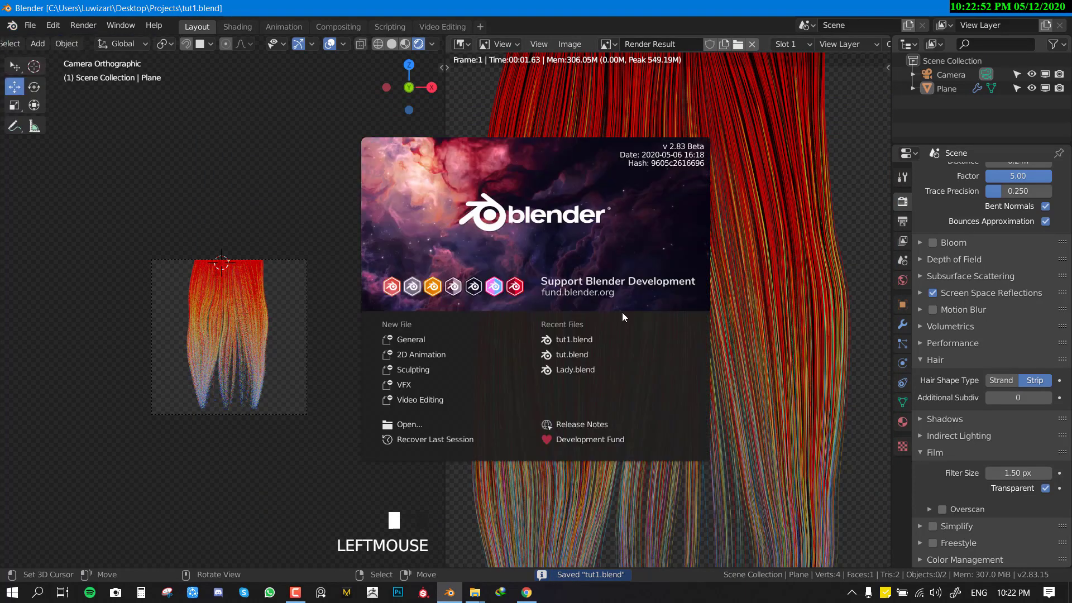
click(599, 354)
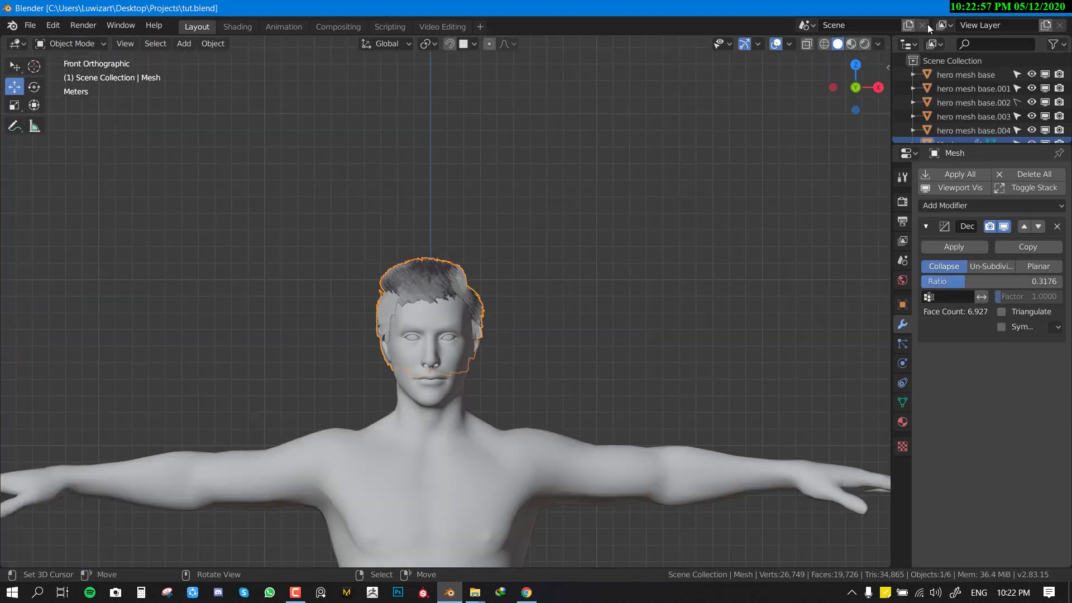
Step: Split the 3D viewport side by side and show the hair mesh's UVs in a UV Editor while in Edit Mode
drag(886, 37, 458, 104)
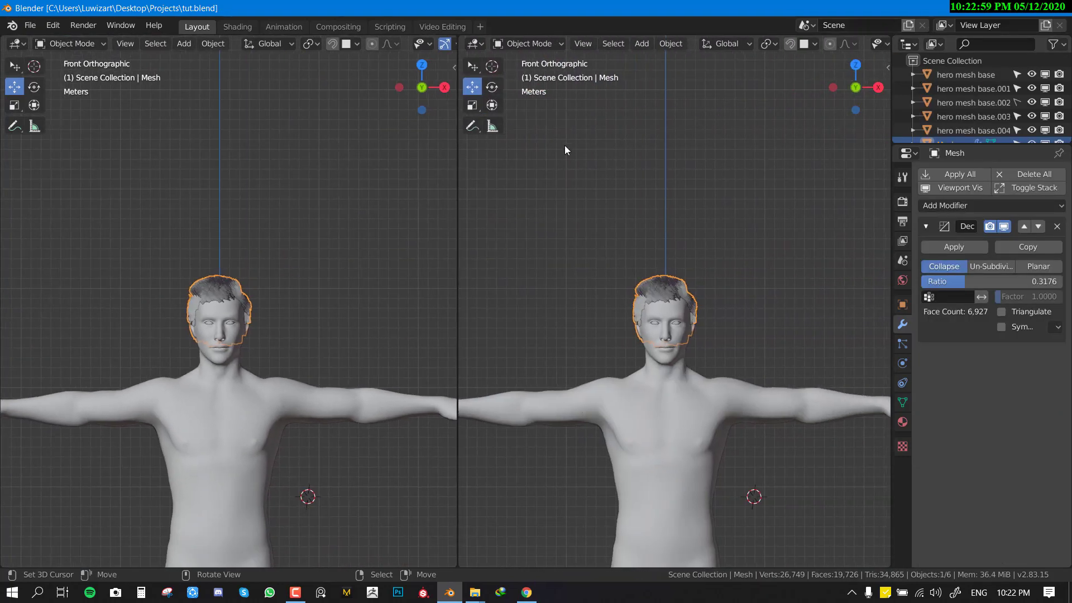
key(shift+F10)
key(Tab)
scroll(200, 296, up, 4)
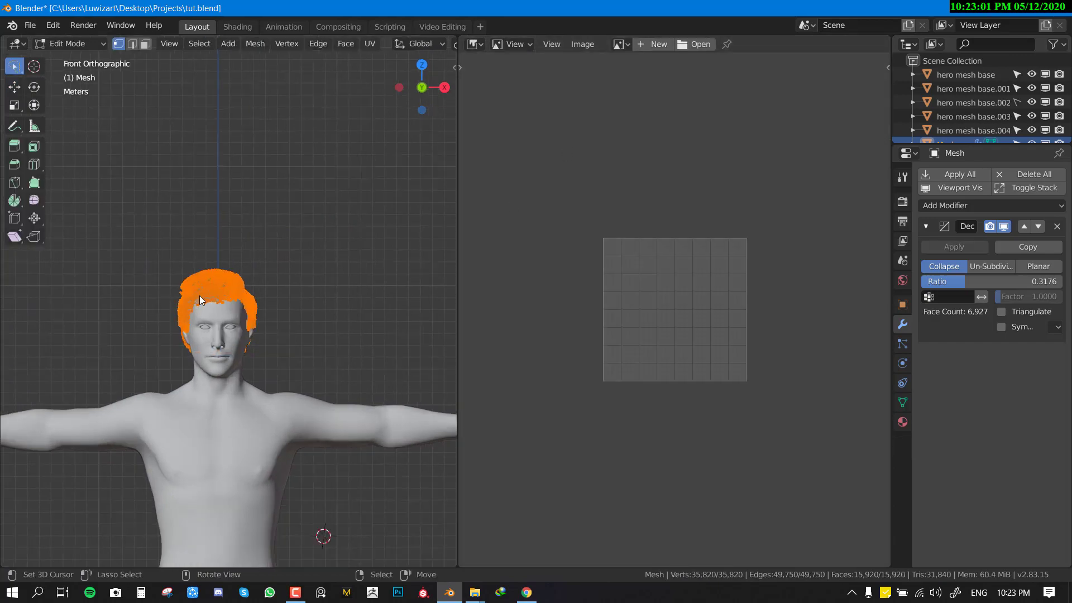
middle_drag(242, 326, 293, 317)
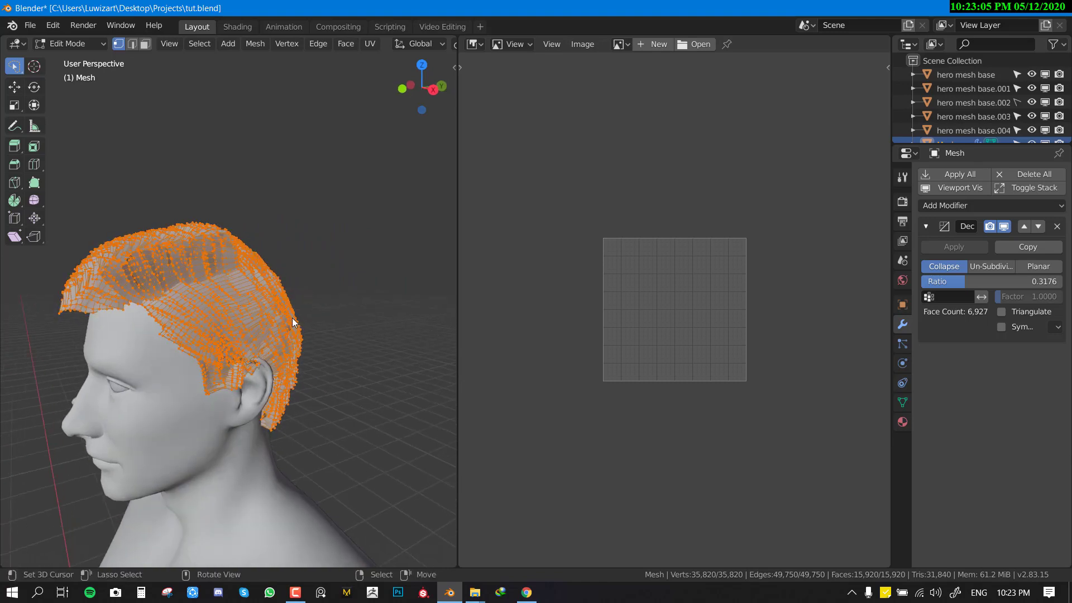
key(shift+F10)
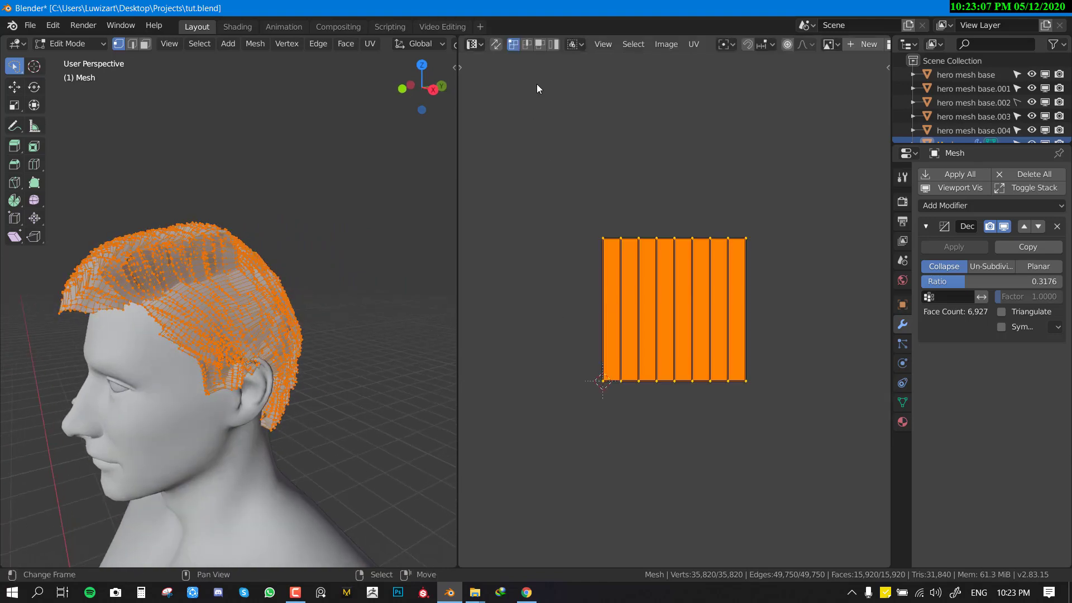
Step: Split the 3D viewport into two stacked areas with a Shader Editor below, return to Object Mode and save the file
drag(452, 35, 240, 366)
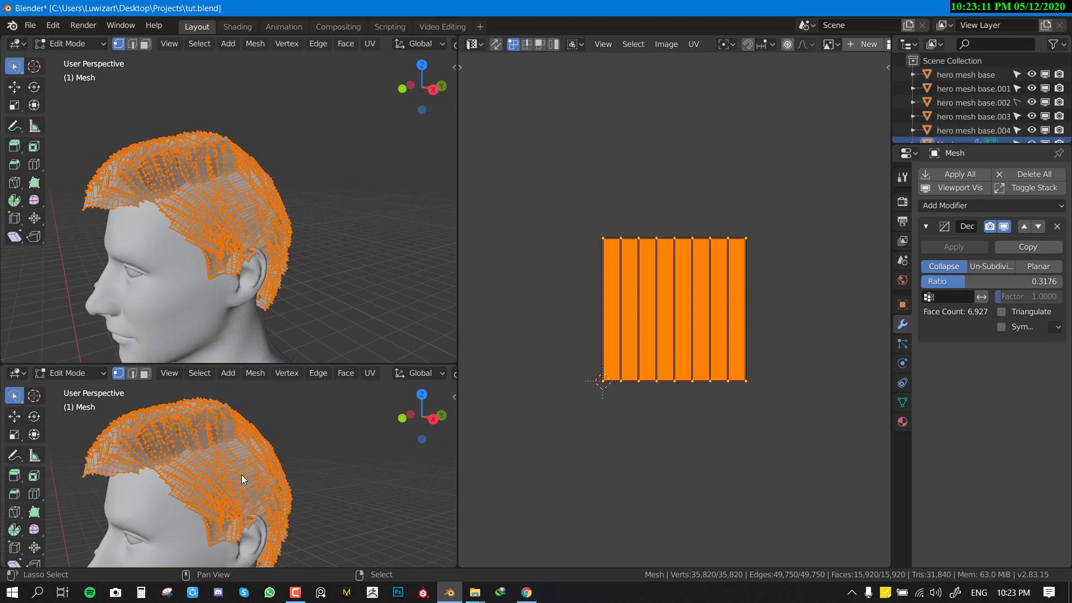
key(shift+F3)
key(n)
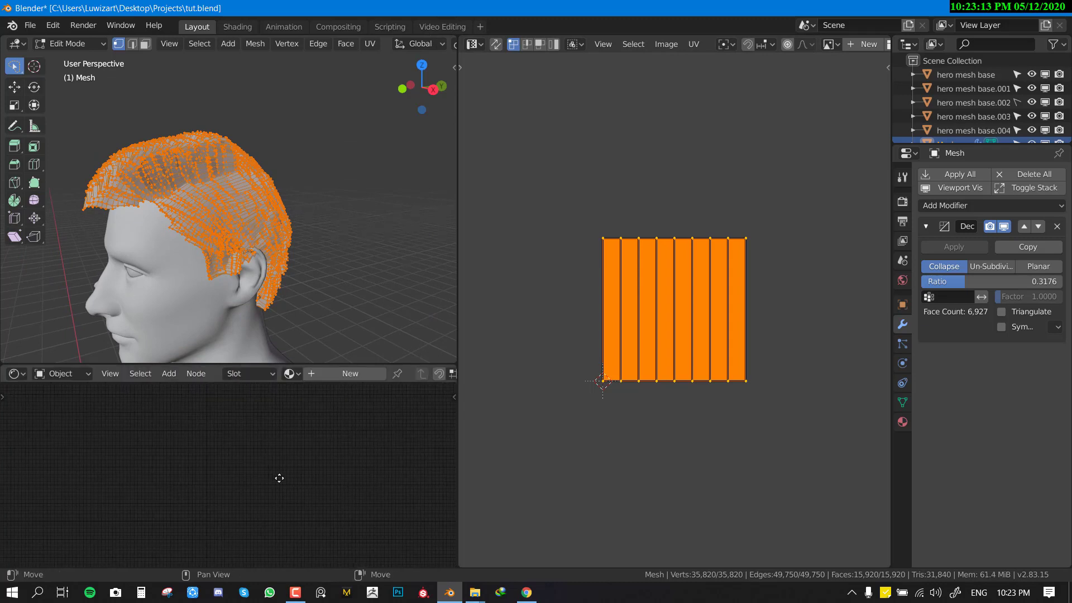
scroll(211, 243, down, 3)
key(Tab)
mouse_move(251, 244)
middle_down()
mouse_move(331, 254)
mouse_move(251, 249)
middle_up()
key(ctrl+s)
Step: Create a new material for the hair mesh and name it hair
click(902, 420)
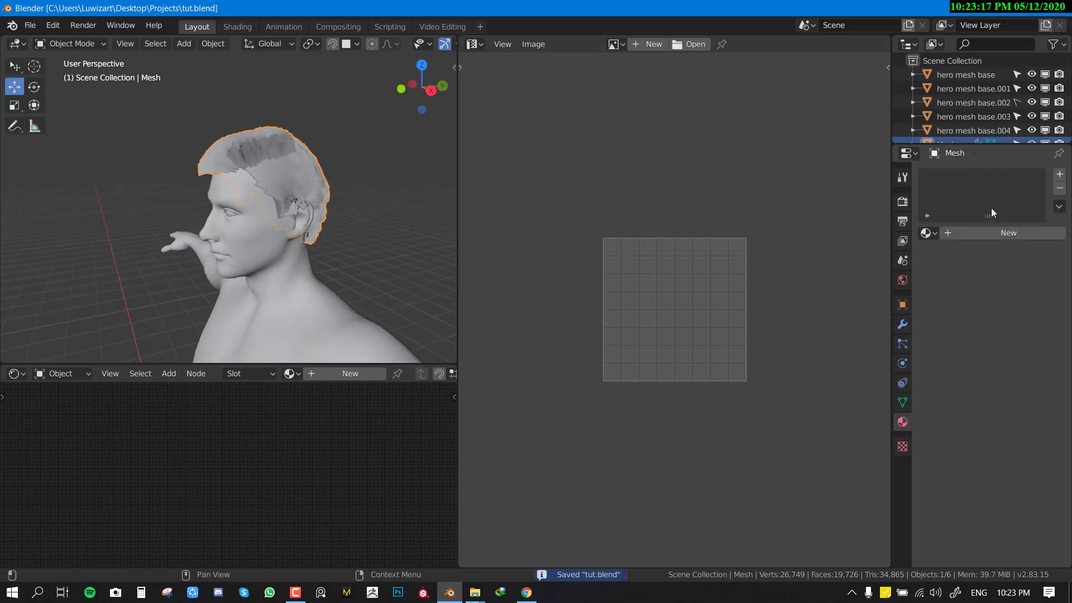
click(979, 233)
click(959, 235)
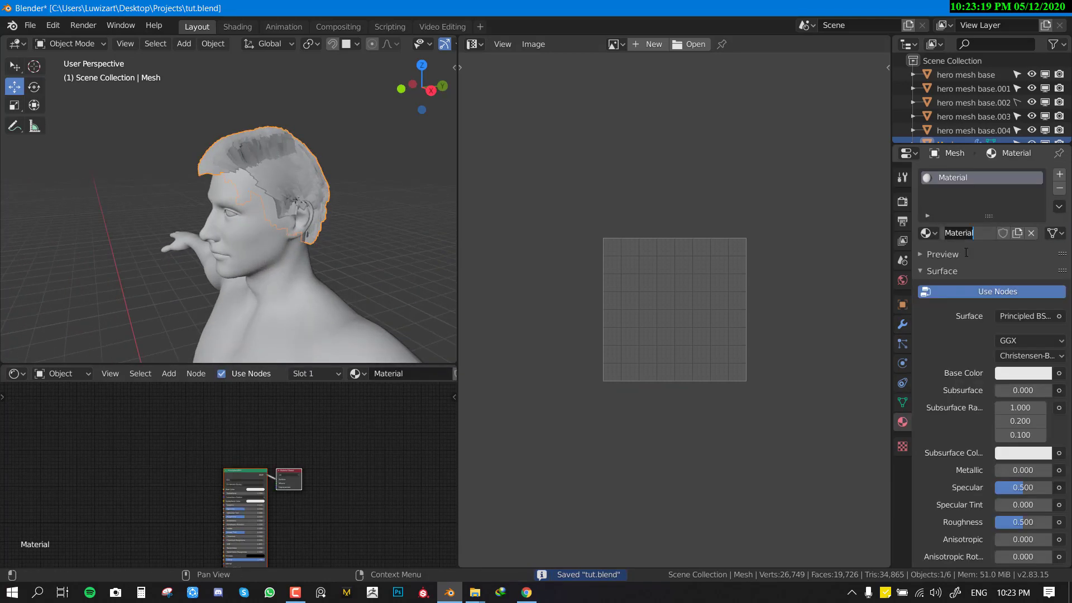
text(hair)
key(Return)
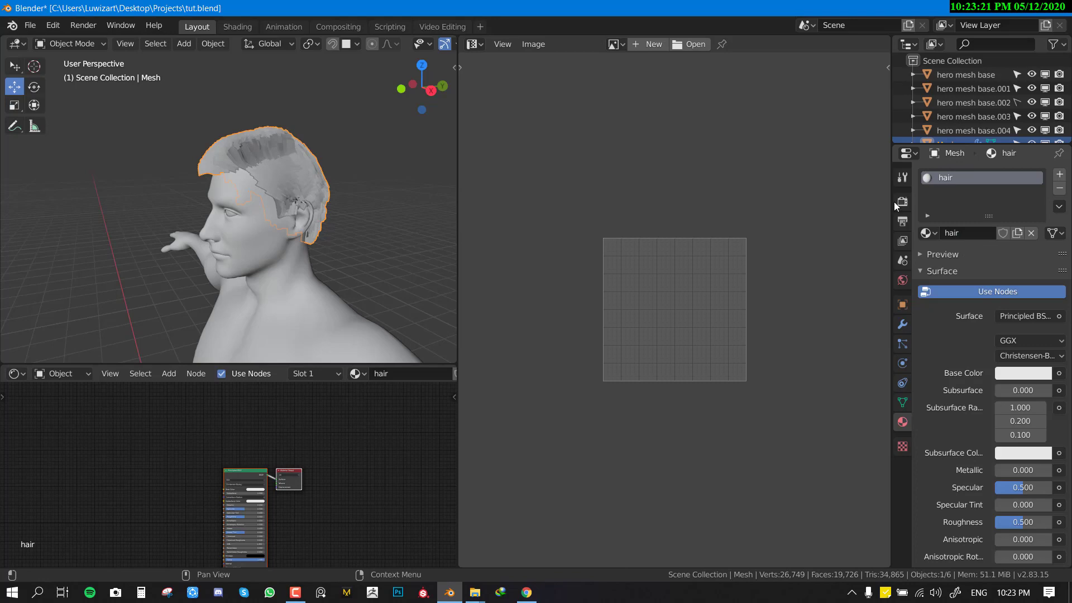
Step: Scale all of the hair mesh's UVs down about their centre to under a third of the UV tile's width
key(Tab)
scroll(306, 217, up, 2)
middle_drag(306, 217, 302, 290)
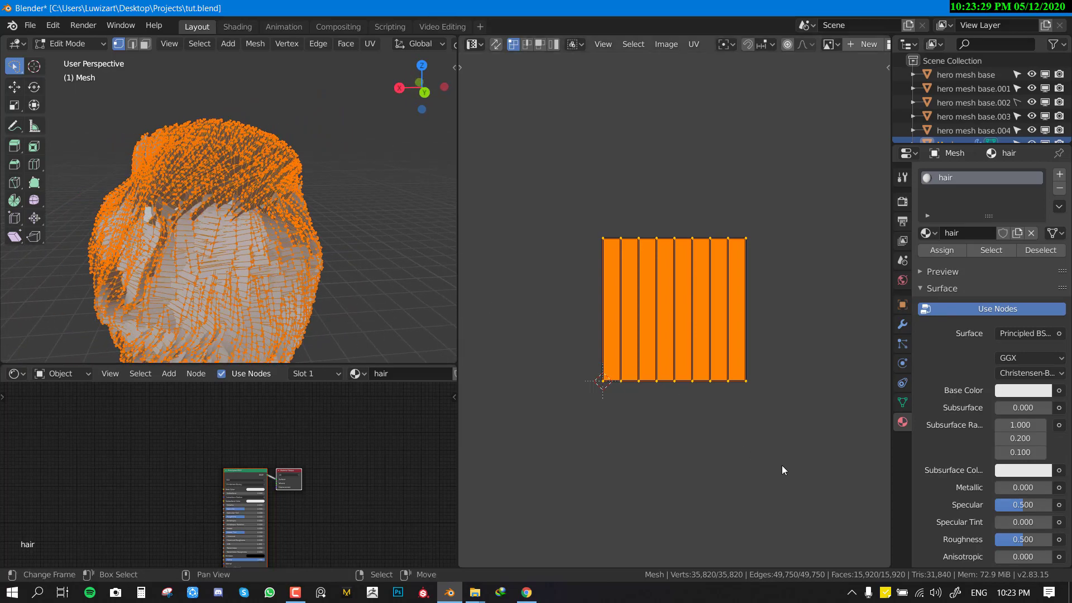
key(s)
click(706, 351)
scroll(706, 346, up, 2)
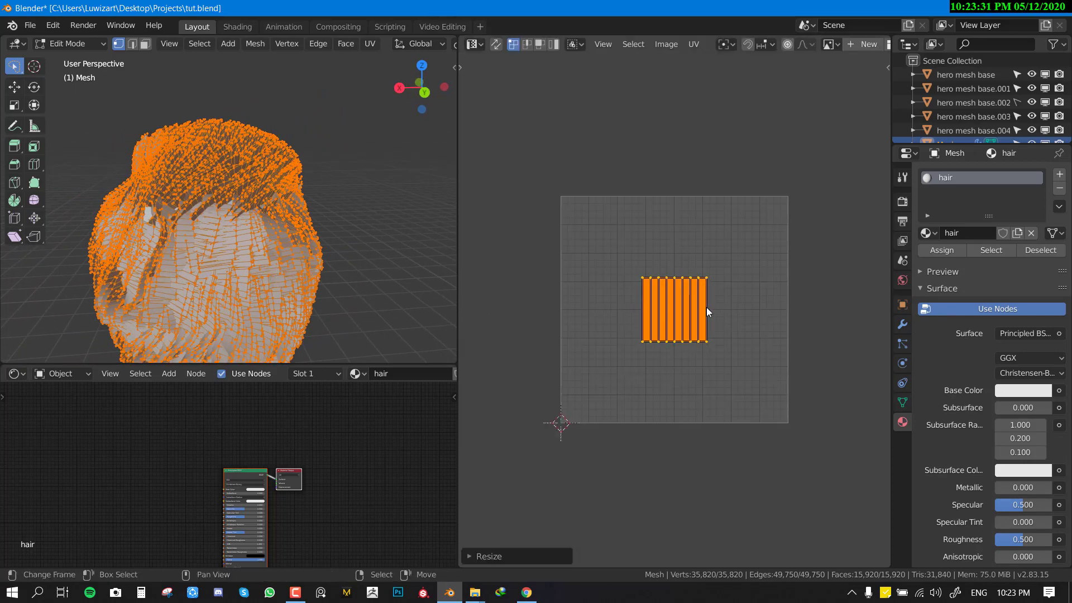
key(r)
right_click(724, 308)
scroll(739, 308, up, 3)
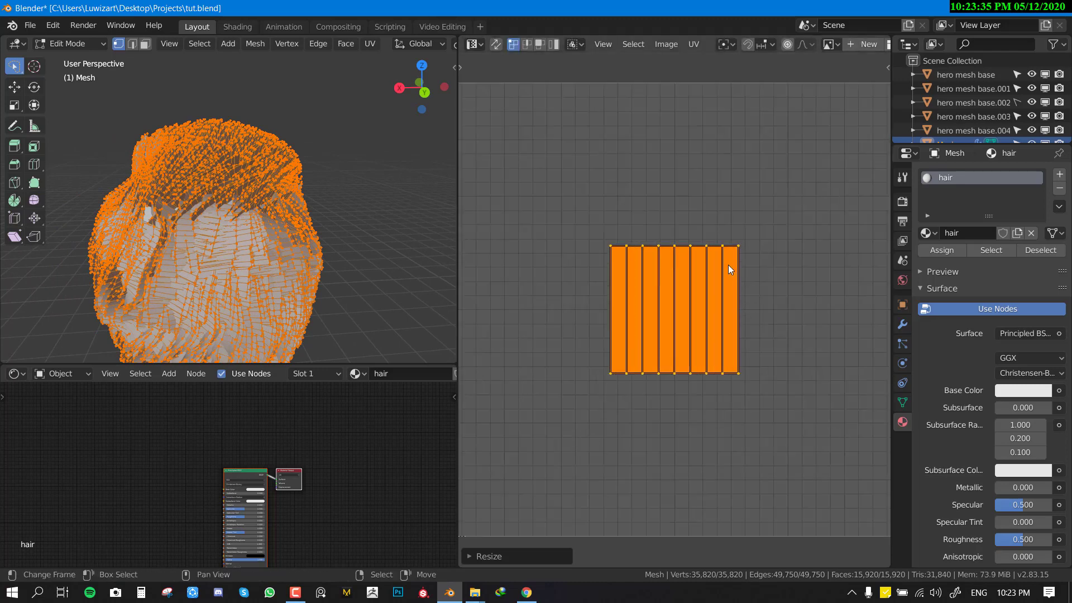
middle_drag(149, 229, 291, 248)
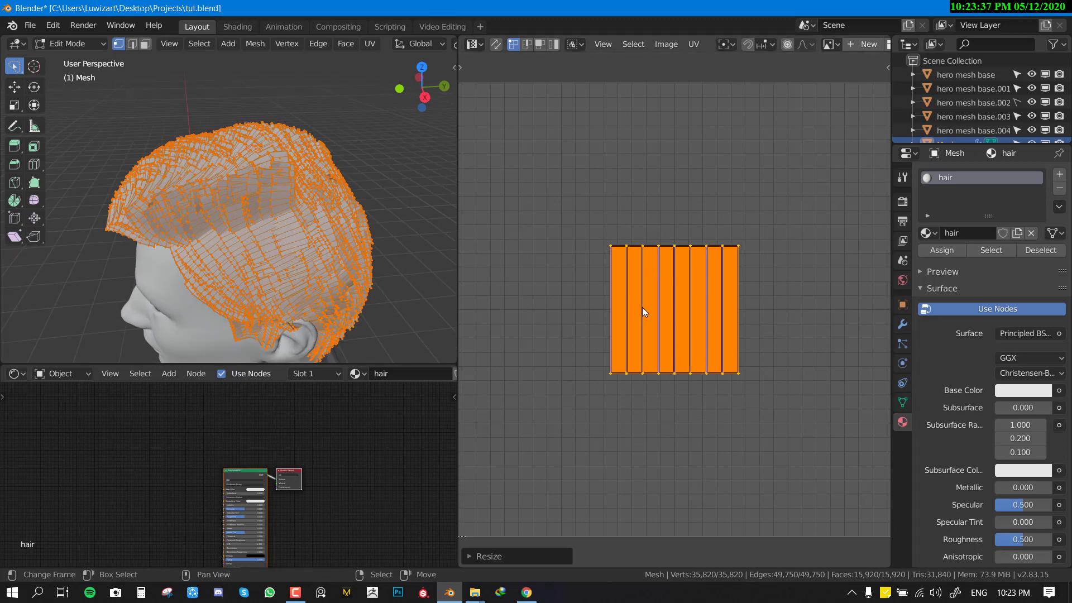
scroll(706, 344, down, 1)
key(s)
right_click(656, 340)
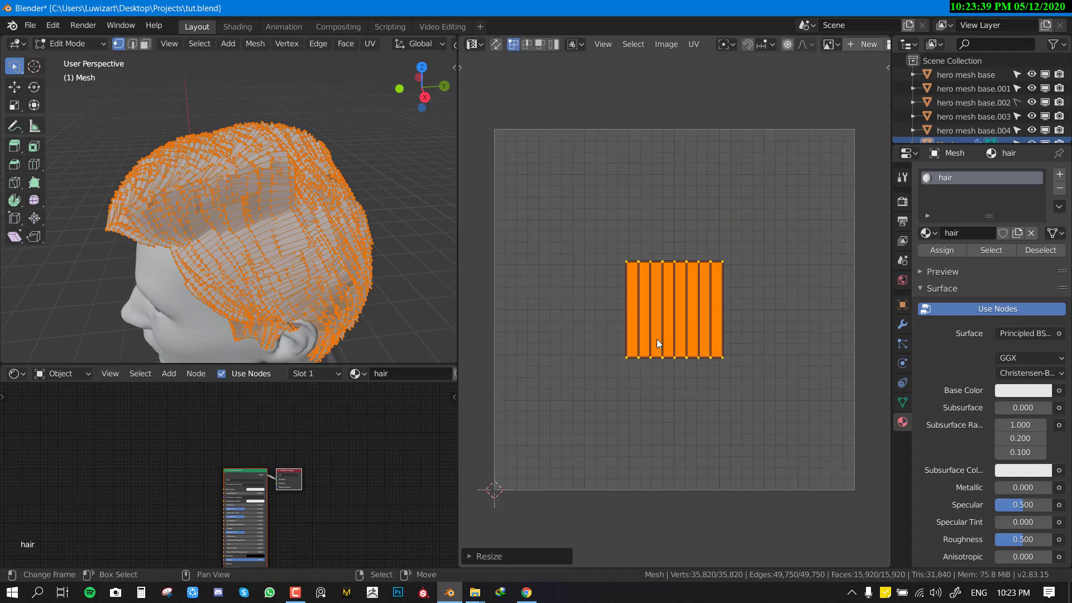
Step: Return the hair mesh to Object Mode and save the file
key(Tab)
middle_drag(207, 253, 301, 268)
key(ctrl+s)
Step: Set the hair material's blend mode to Alpha Hashed and view the hair mesh from several angles
scroll(999, 409, down, 15)
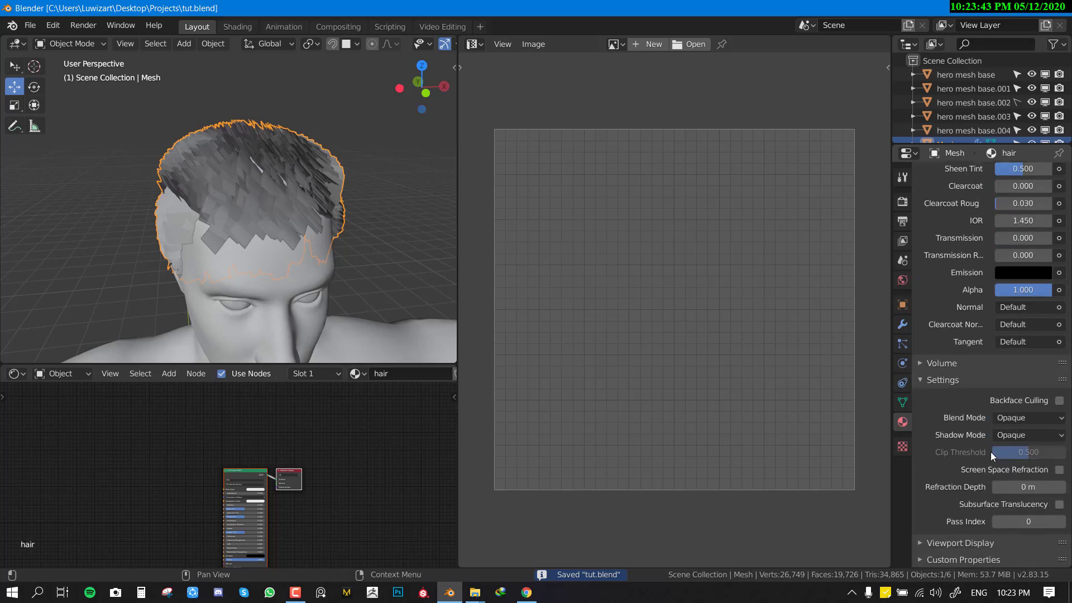
click(1033, 418)
scroll(958, 295, up, 15)
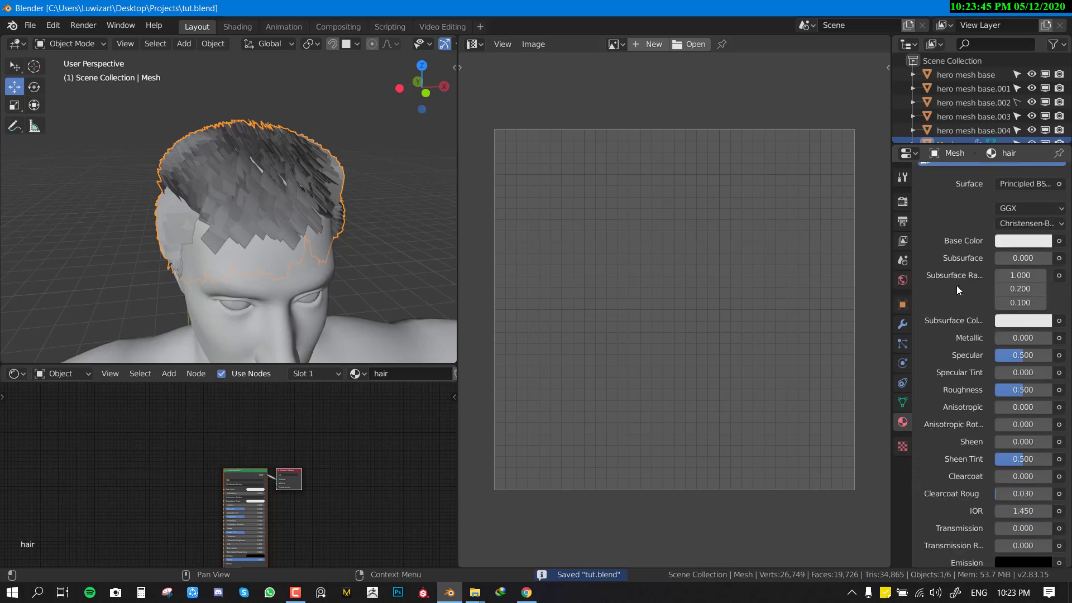
scroll(959, 282, down, 15)
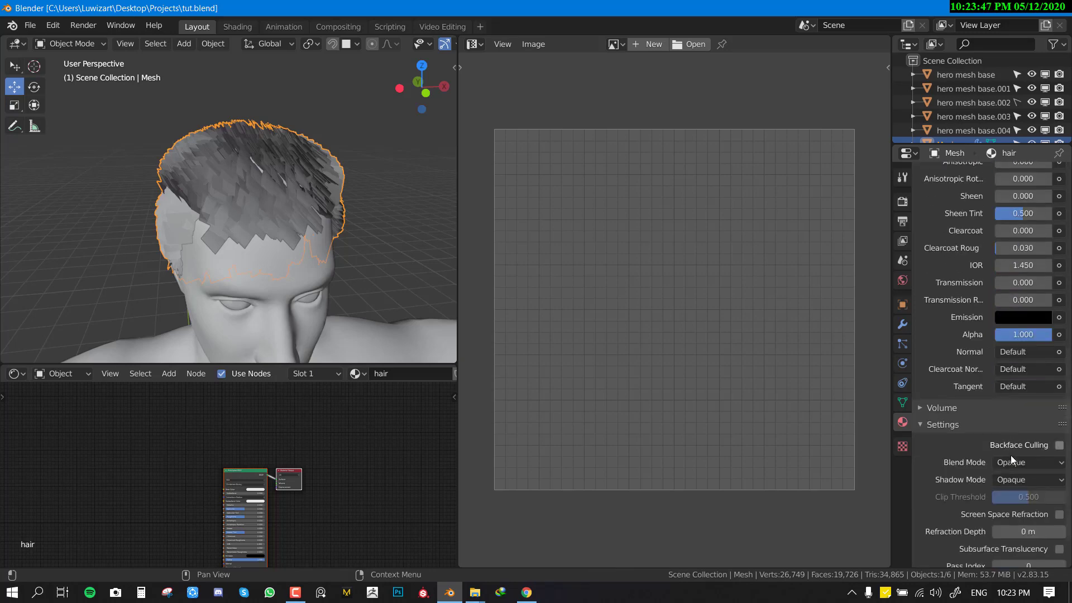
click(1019, 463)
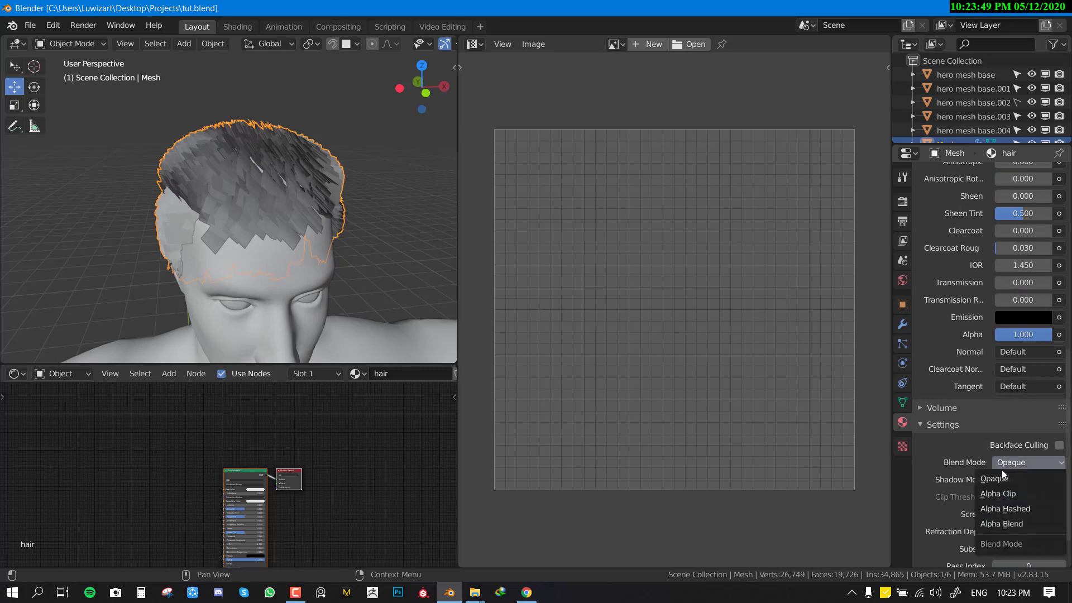
click(1015, 511)
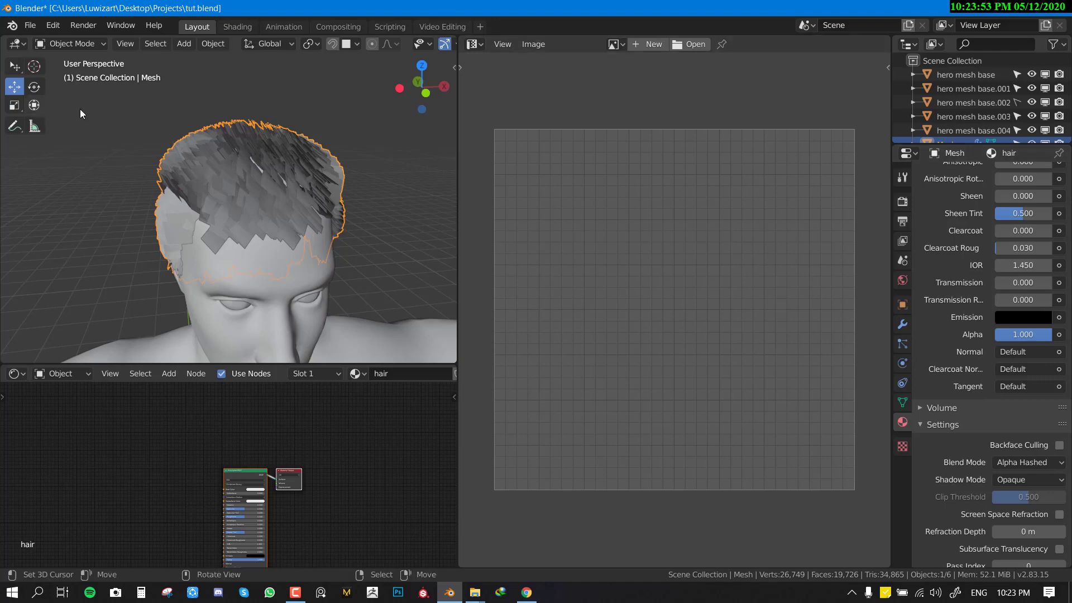
middle_drag(132, 129, 125, 173)
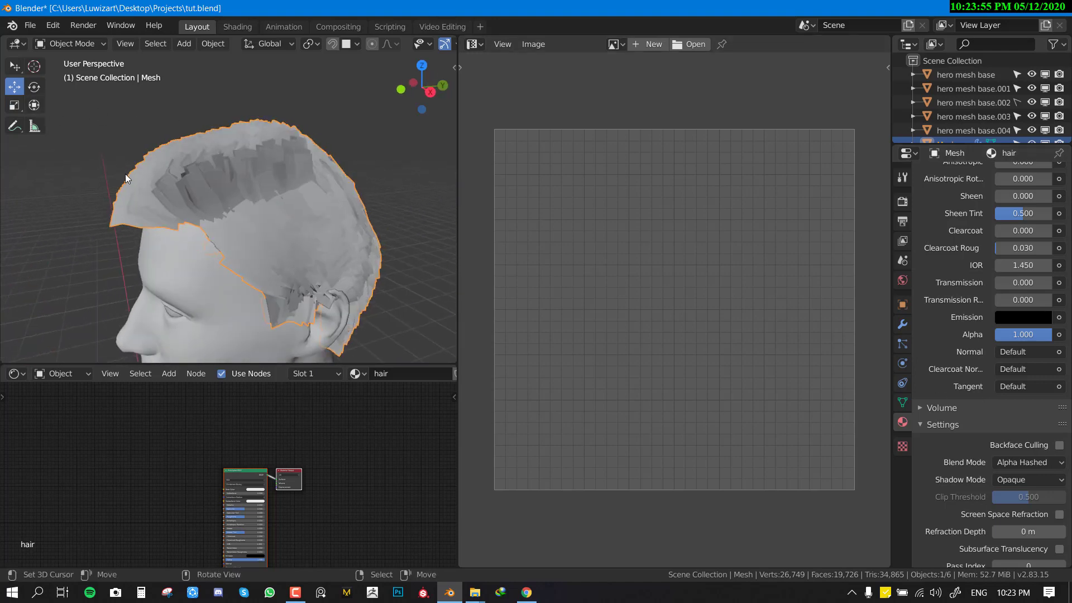
middle_drag(212, 244, 288, 205)
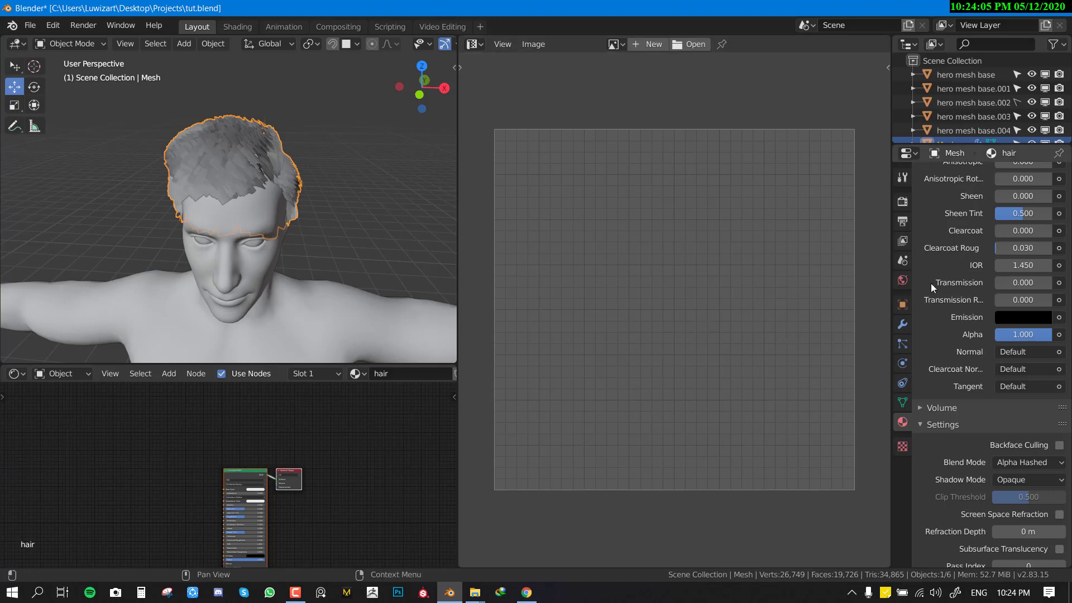
Step: Add an Image Texture node to the hair material and load untitled.png from the Desktop into it
scroll(965, 318, up, 15)
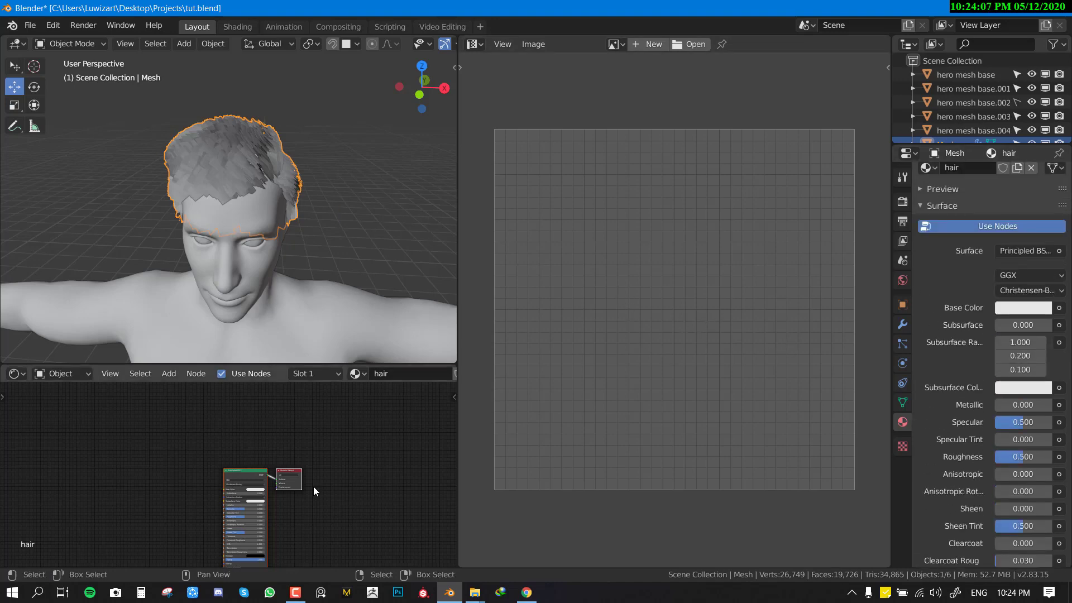
middle_drag(313, 487, 383, 451)
key(ctrl+space)
key(shift+a)
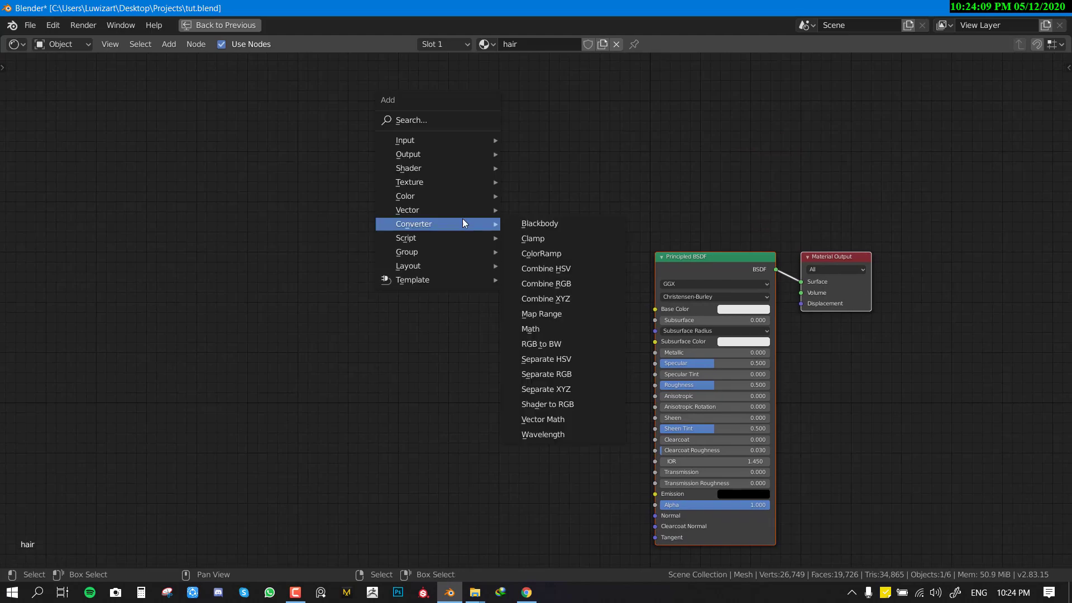
mouse_move(409, 181)
click(552, 291)
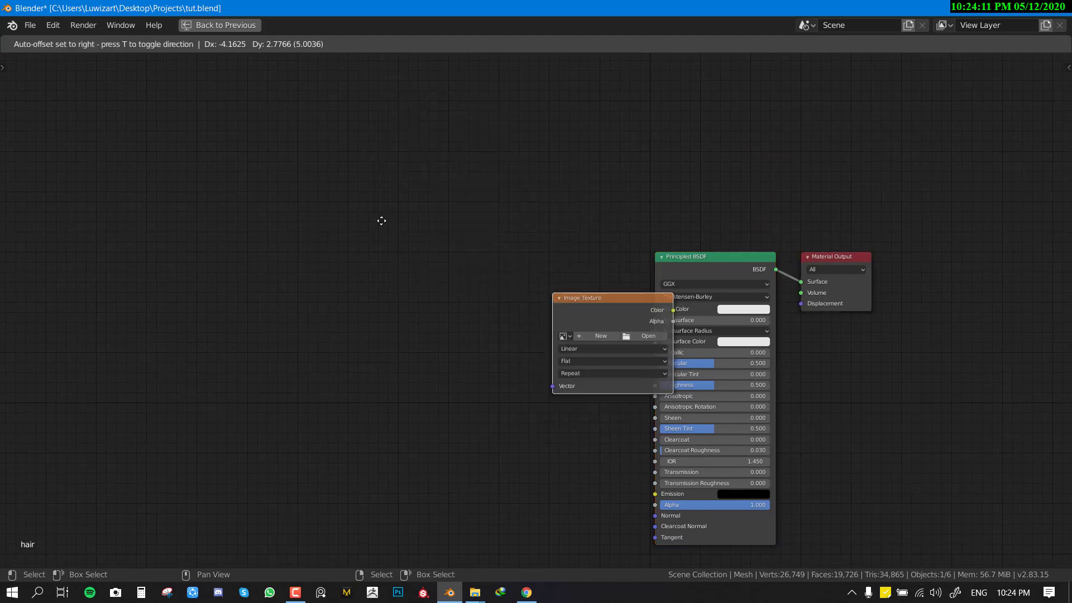
click(383, 220)
click(450, 252)
click(285, 226)
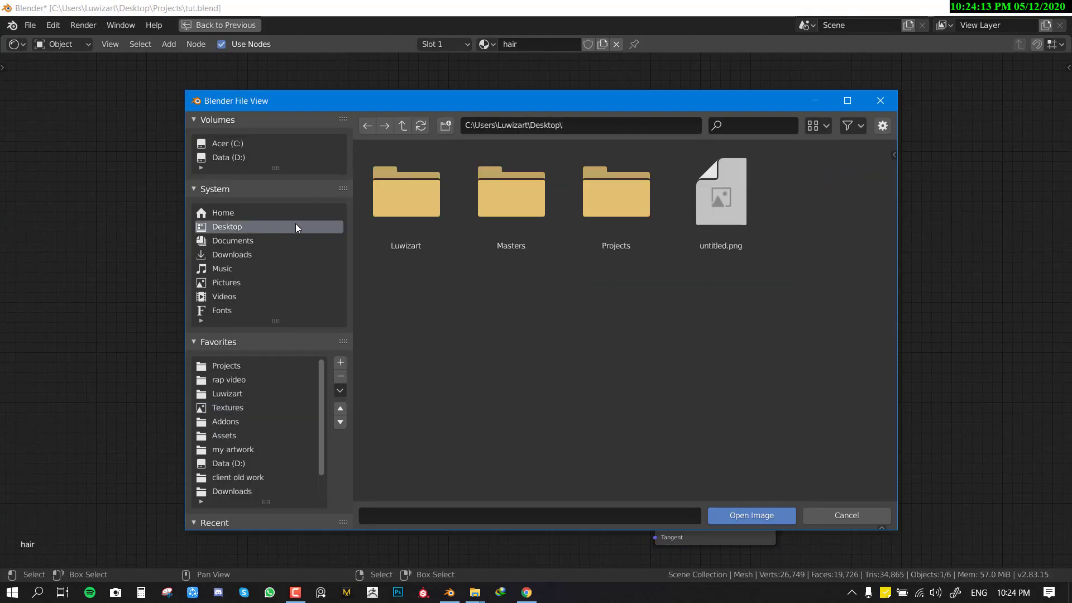
double_click(767, 219)
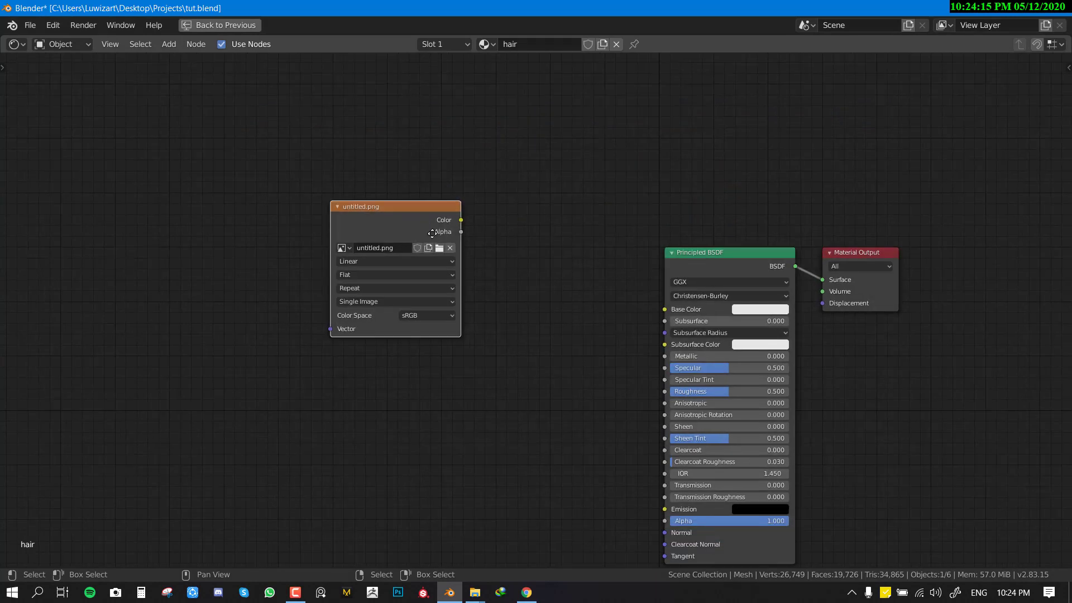
Step: Connect the image texture's Color to the Principled BSDF's Base Color and its Alpha to the shader's Alpha
drag(464, 220, 665, 309)
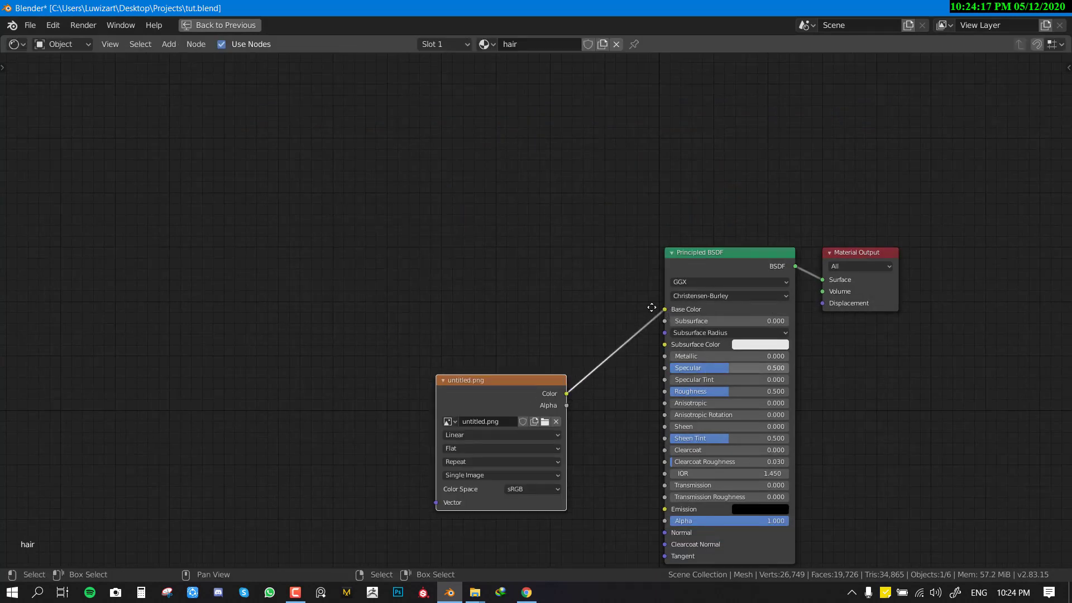
middle_drag(545, 425, 484, 340)
drag(504, 320, 606, 435)
drag(431, 311, 294, 276)
Step: Insert a ColorRamp node into the link between the image's Alpha and the shader's Alpha
key(shift+a)
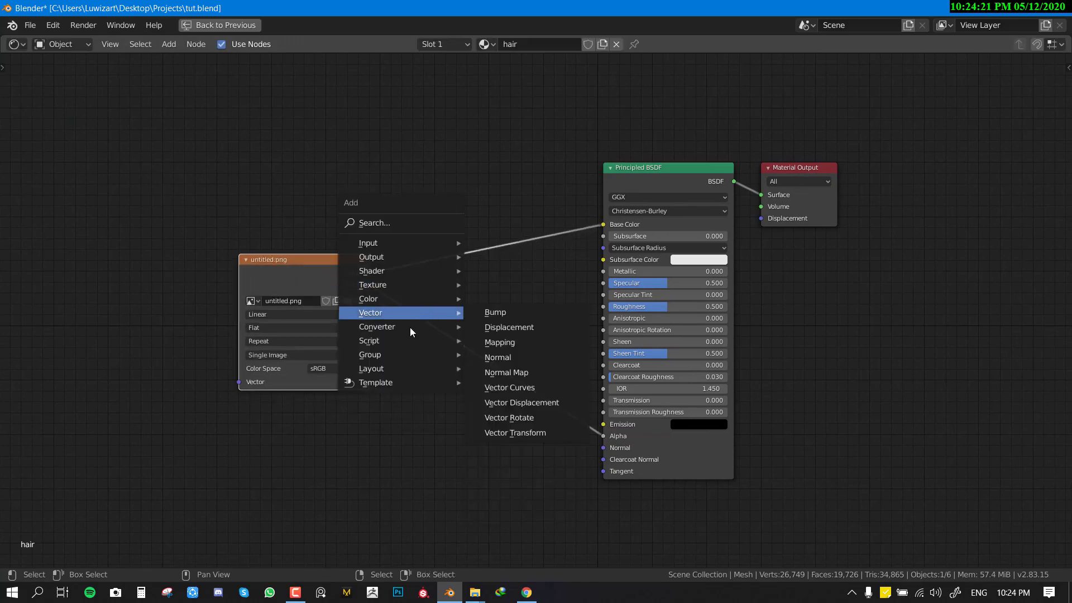
mouse_move(413, 328)
click(505, 357)
click(440, 314)
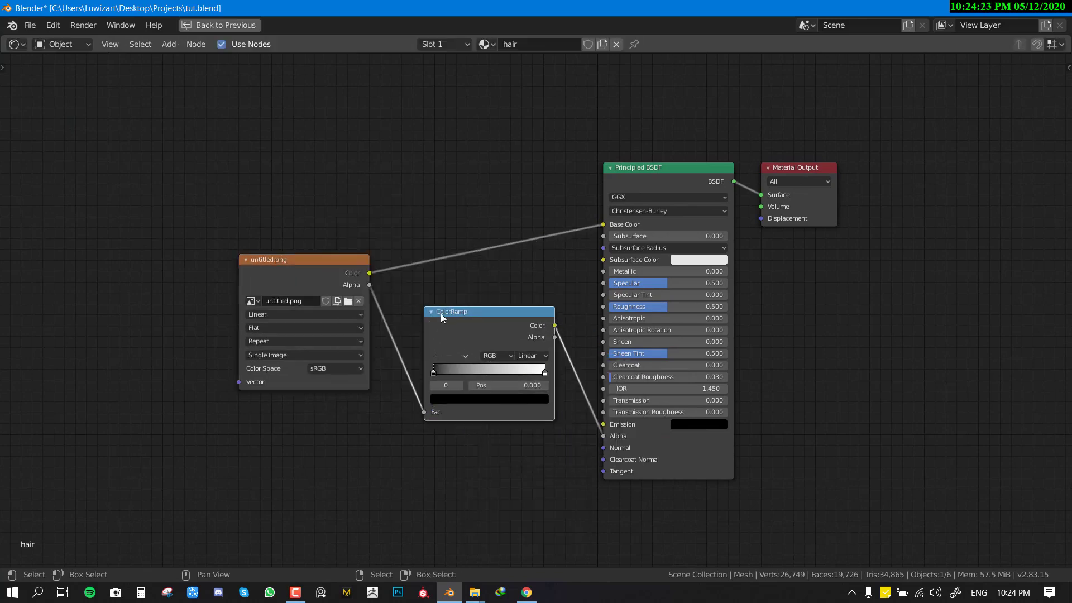
Step: Restore the full workspace layout, switch the 3D viewport to Material Preview and view the hair up close
key(ctrl+space)
key(z)
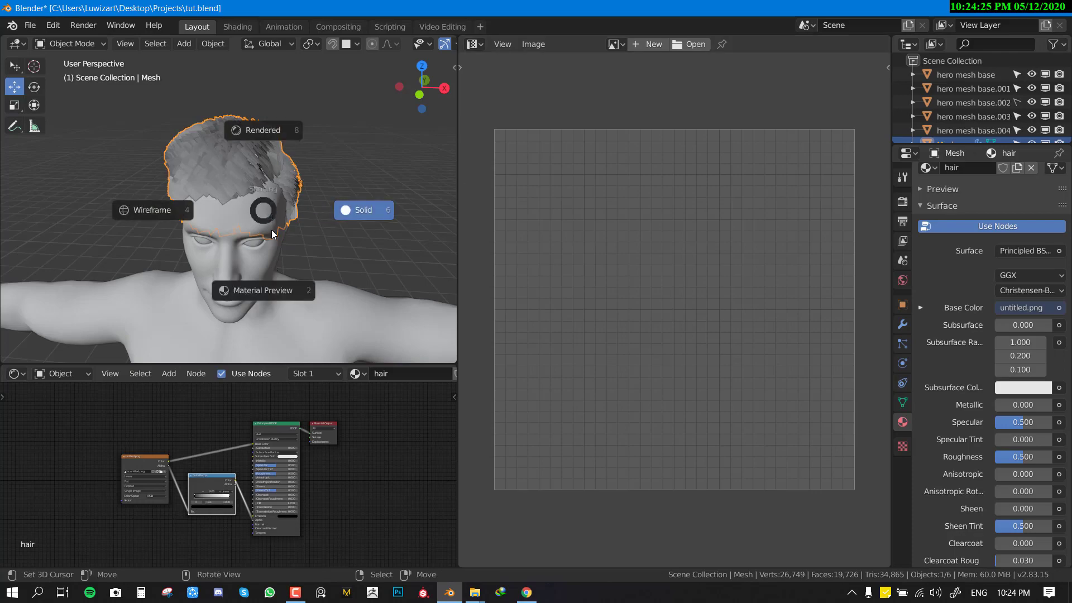
click(272, 263)
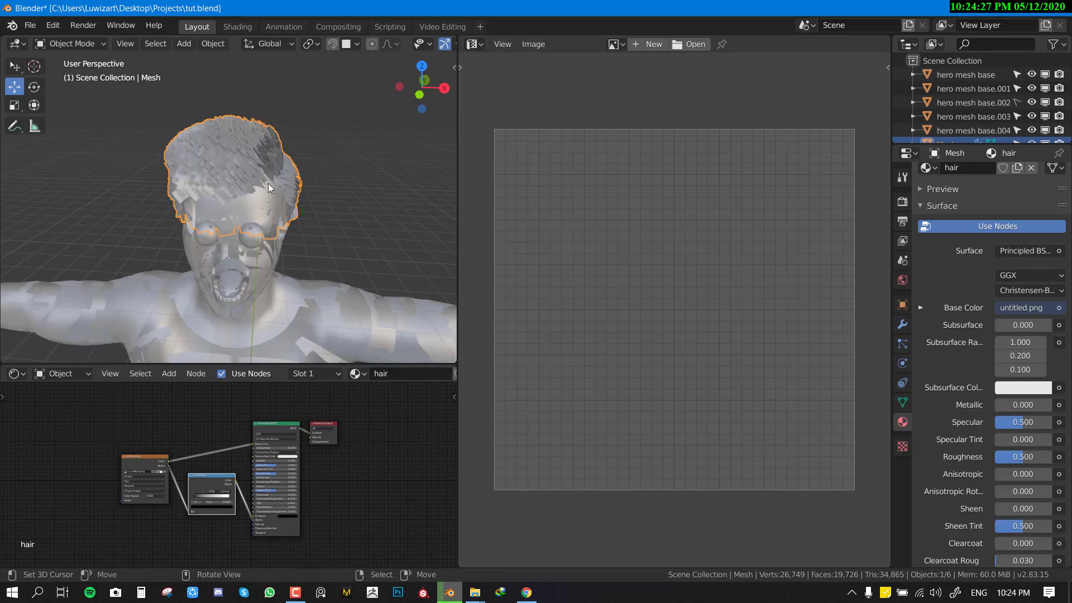
middle_drag(270, 181, 293, 226)
scroll(248, 170, up, 4)
scroll(293, 226, up, 3)
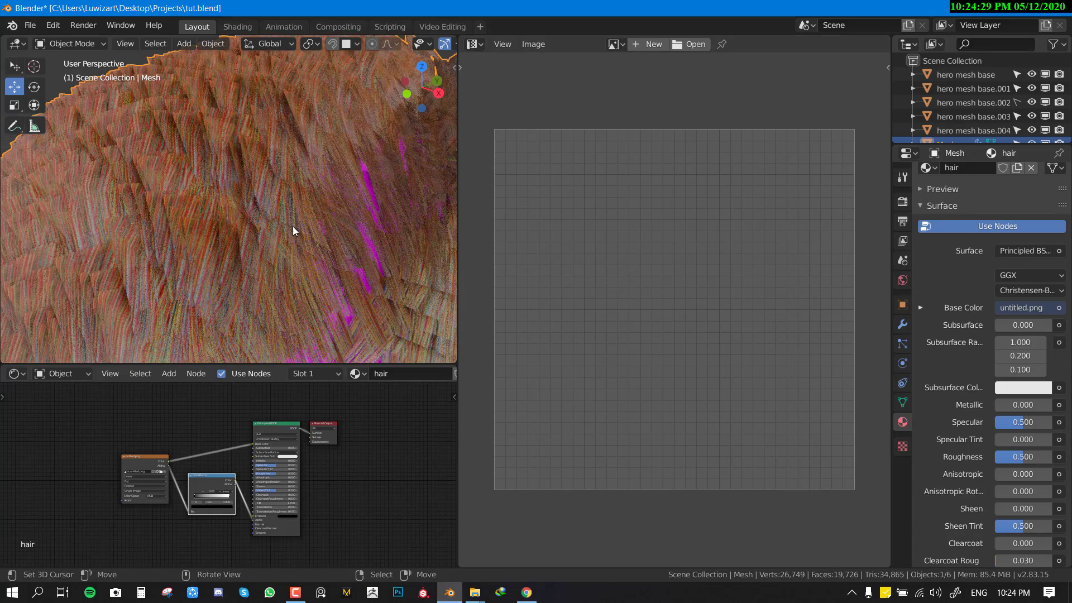
Step: Enter Edit Mode on the hair mesh and hide the 3D viewport's overlays
key(Tab)
scroll(289, 220, down, 6)
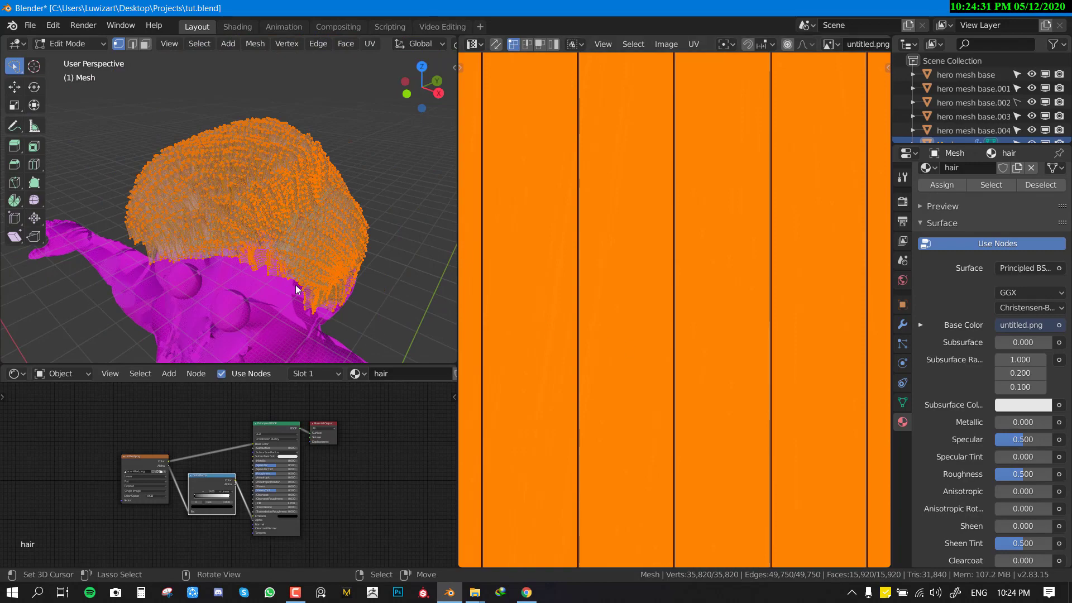
middle_drag(295, 285, 235, 276)
key(shift+alt+z)
middle_drag(310, 274, 343, 269)
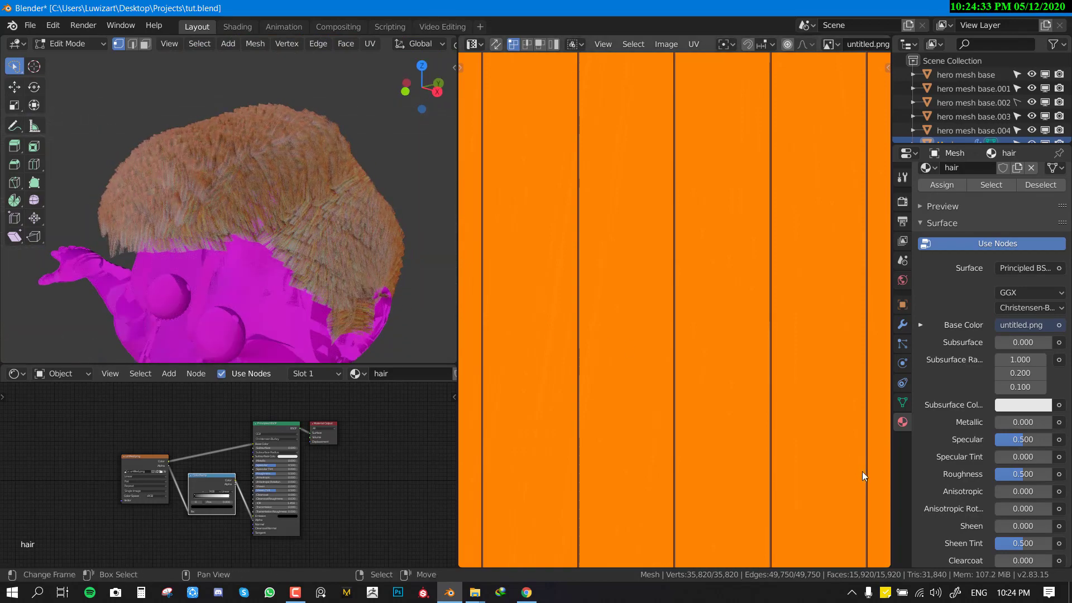
Step: Resize the hair UVs to about a third of the image's width and rotate them by 90 degrees
key(s)
click(707, 371)
scroll(656, 387, down, 6)
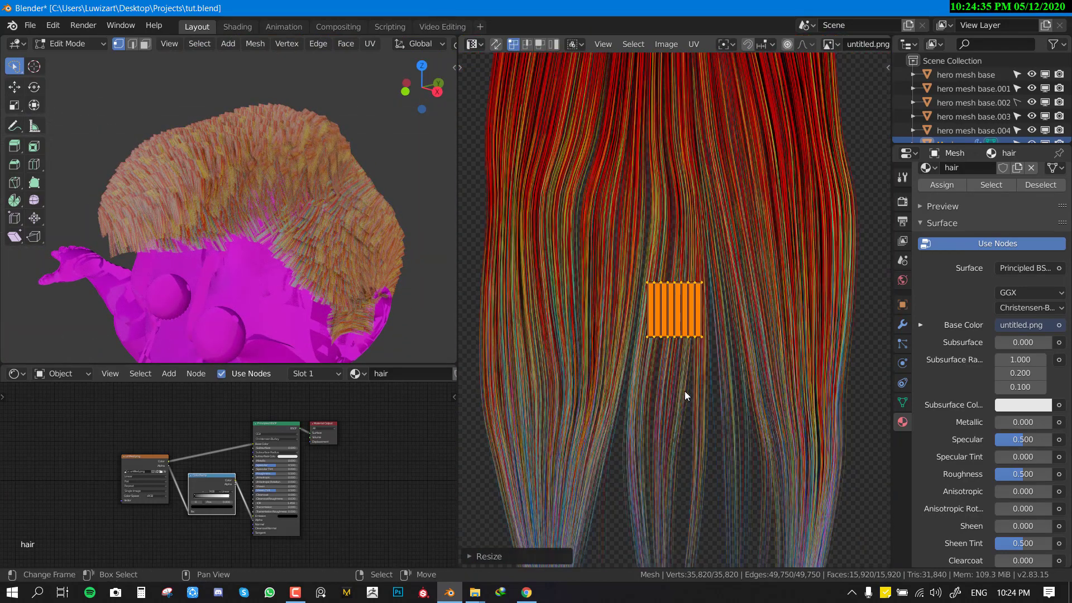
scroll(685, 391, down, 3)
key(s)
click(812, 383)
text(r)
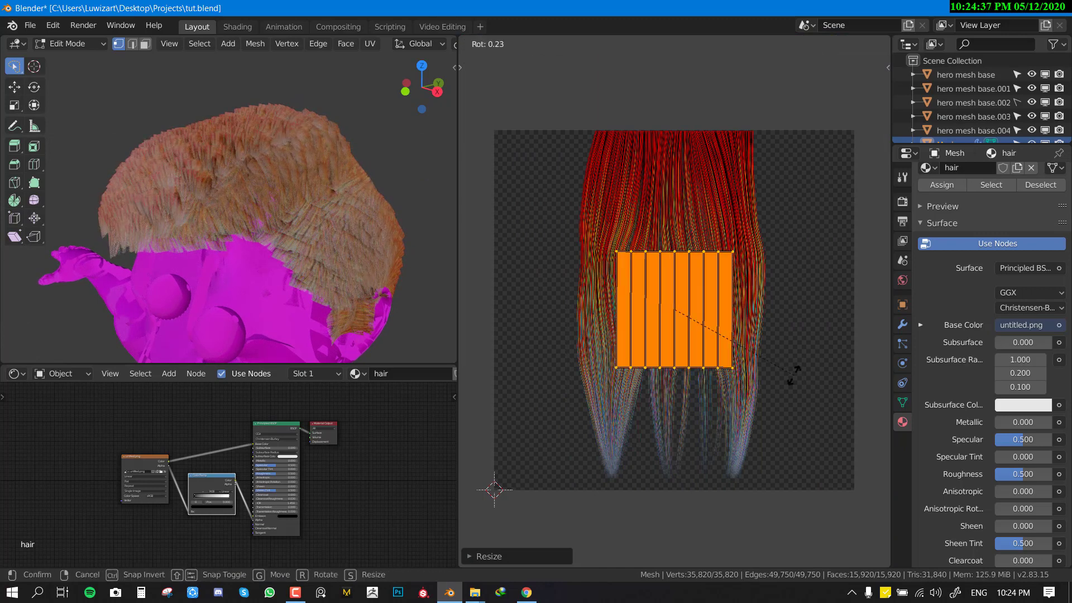
text(90)
key(Return)
Step: Enlarge the rotated UVs over the strand image and stretch them along Y to span its full height
key(s)
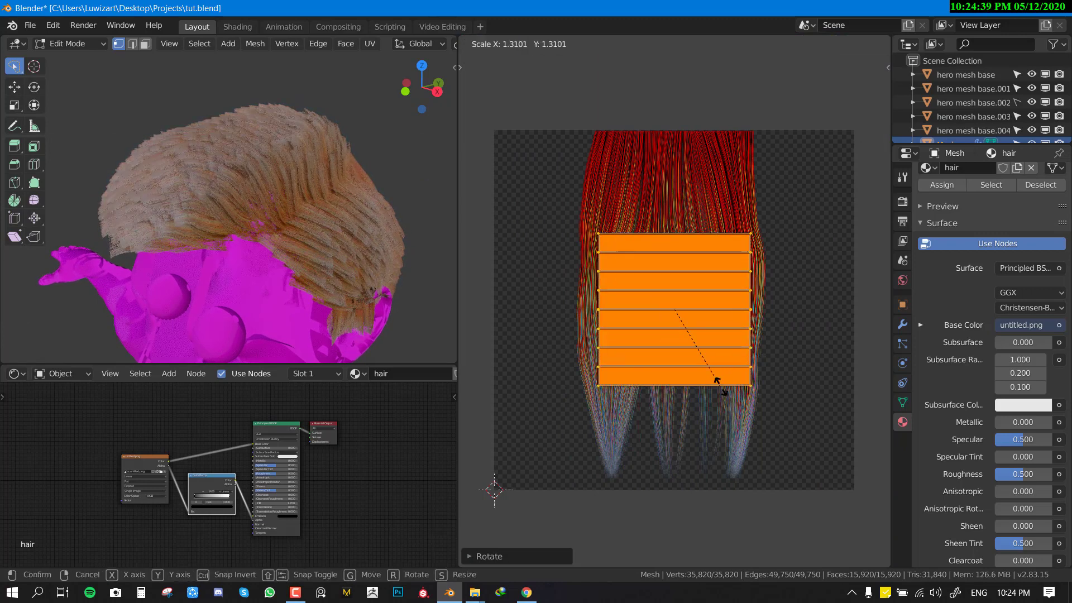
click(763, 414)
key(g)
click(750, 330)
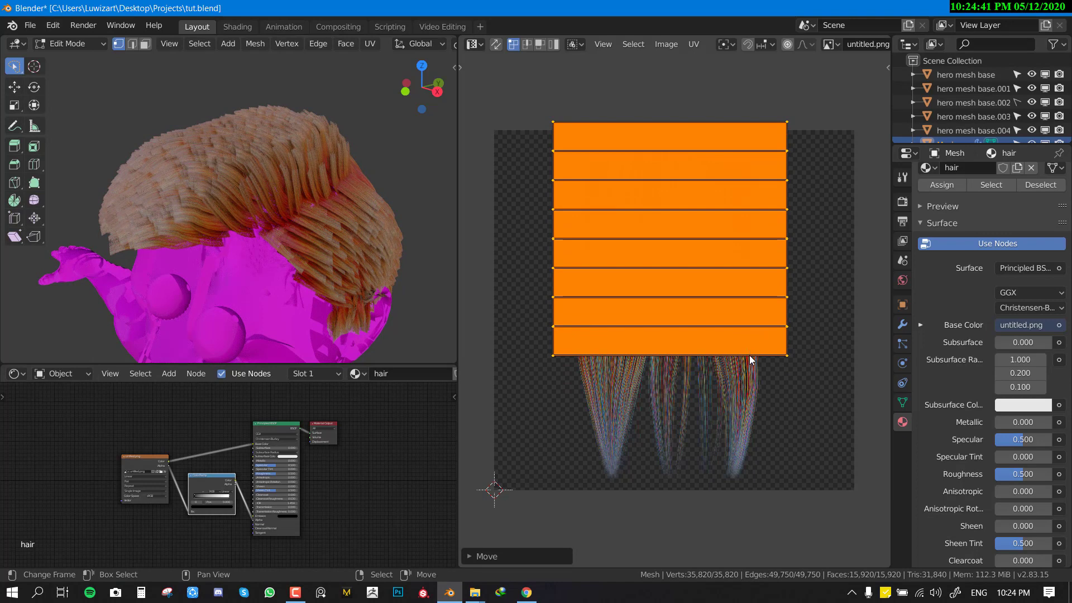
key(g)
key(s)
key(y)
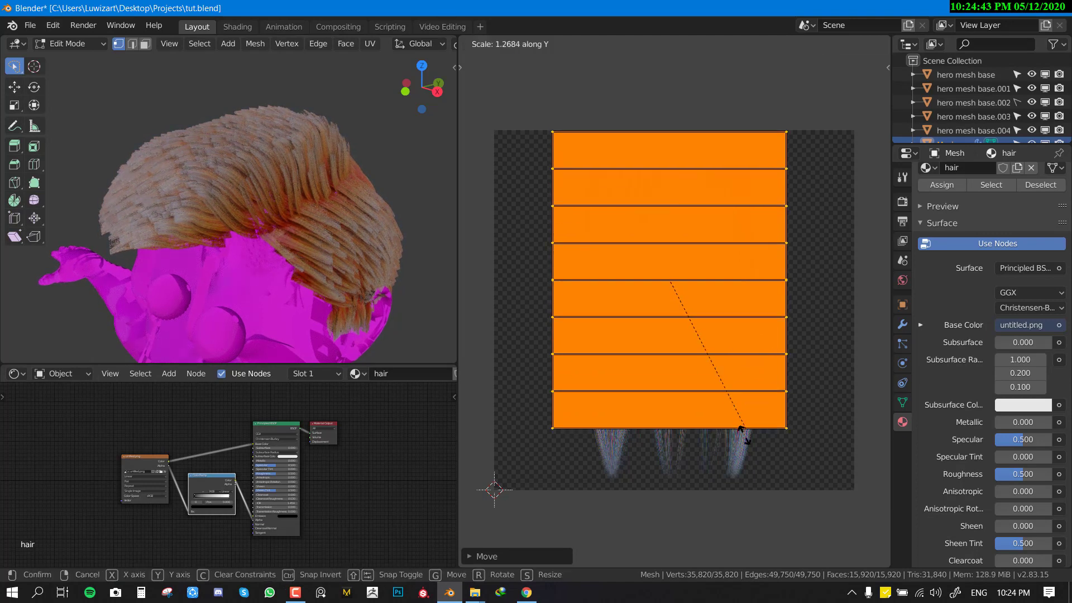
click(739, 472)
key(g)
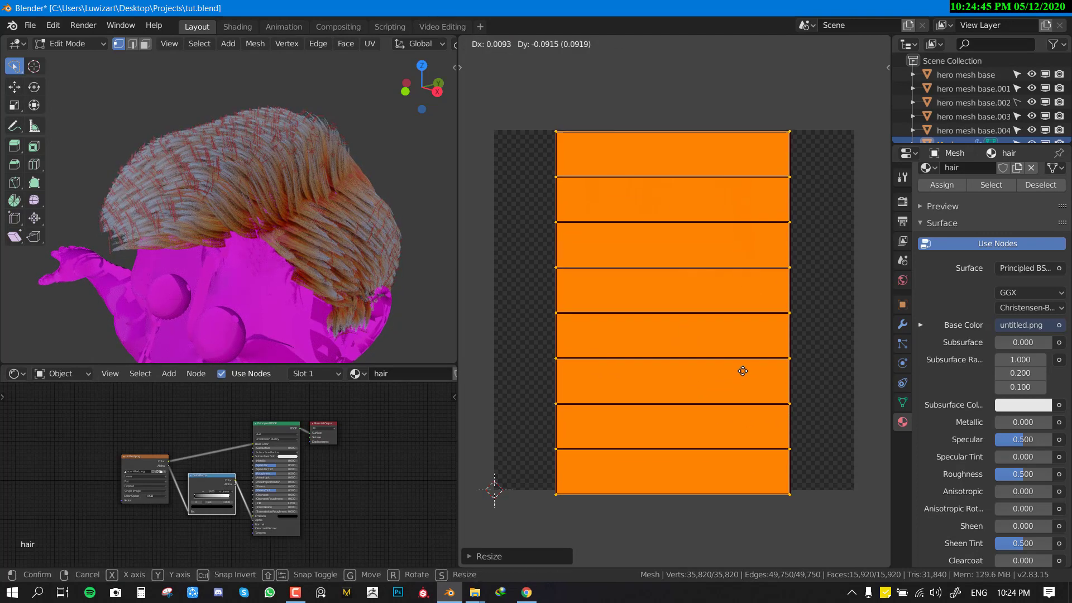
click(742, 369)
Step: Scale the UVs down slightly and recentre them over the strands while checking the hair from several angles
key(s)
click(742, 412)
scroll(312, 268, up, 5)
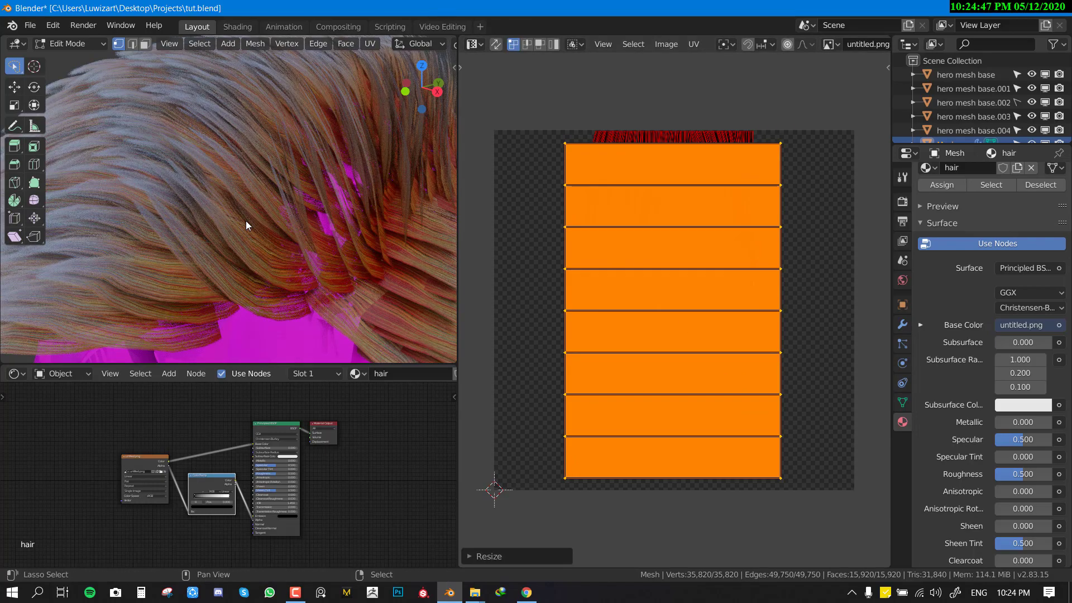
shift+middle_drag(246, 221, 346, 257)
key(g)
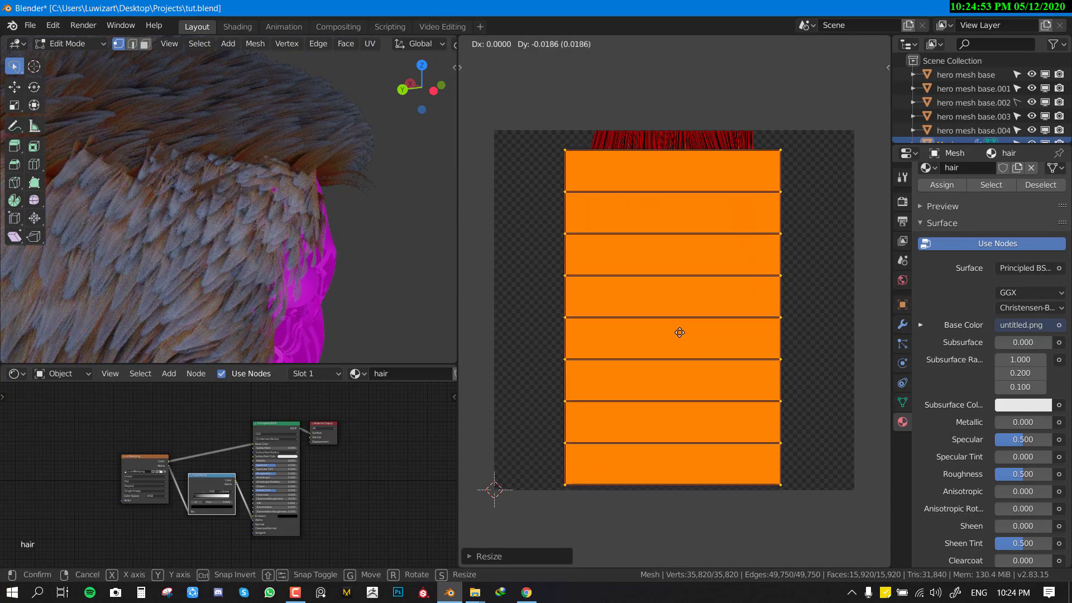
click(679, 316)
Step: Shrink the UVs to about three quarters of their size and position them over the strands' lower part
key(s)
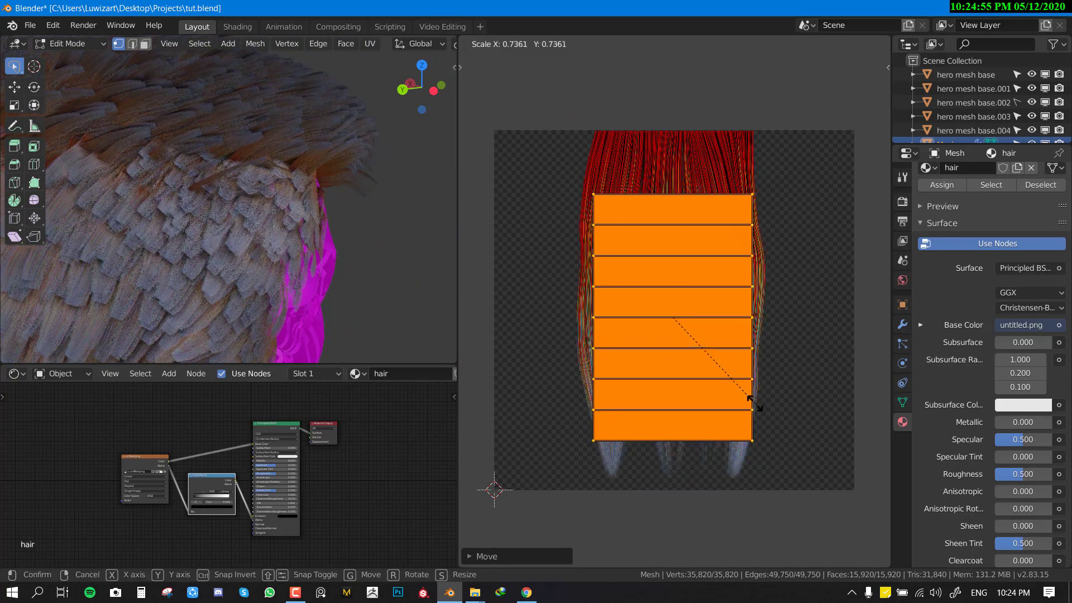
click(747, 403)
key(g)
click(648, 448)
key(g)
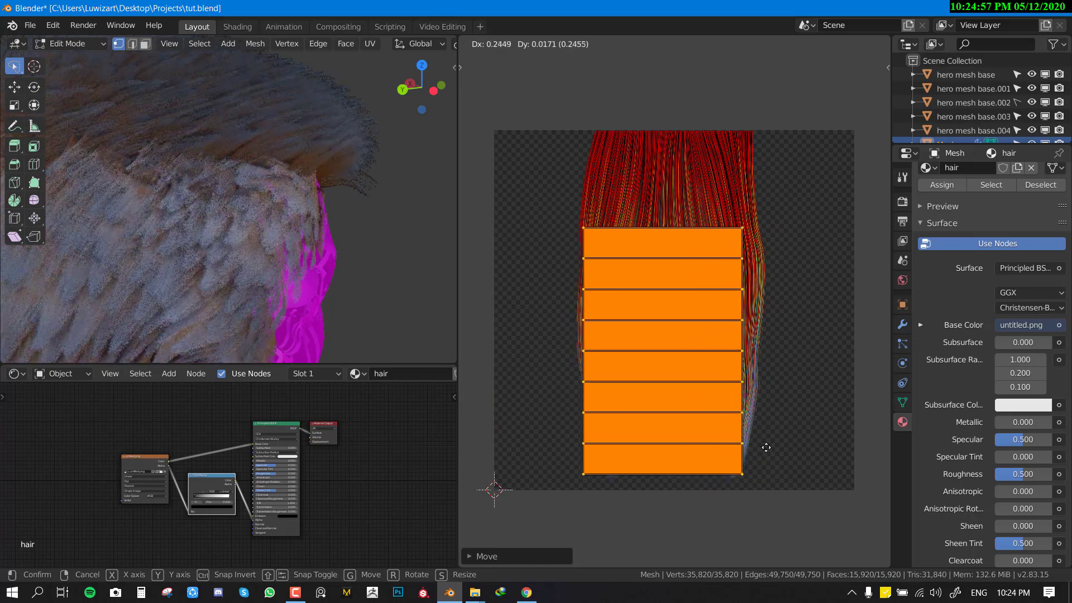
click(773, 441)
Step: Enlarge the UVs again, centre them on the image and fit them to nearly its full height
key(s)
click(782, 407)
key(g)
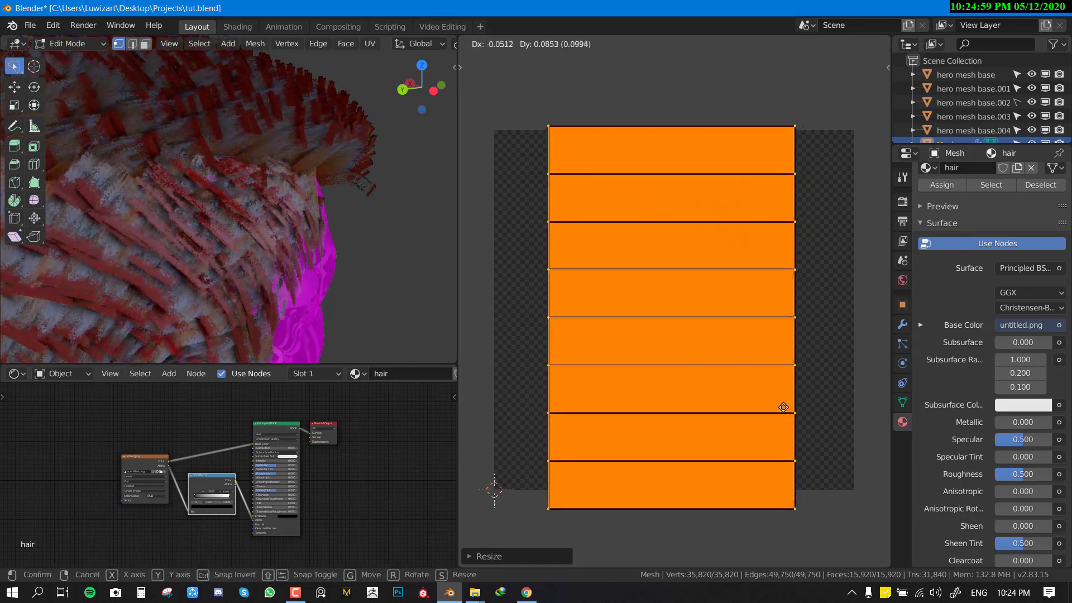
click(786, 408)
key(s)
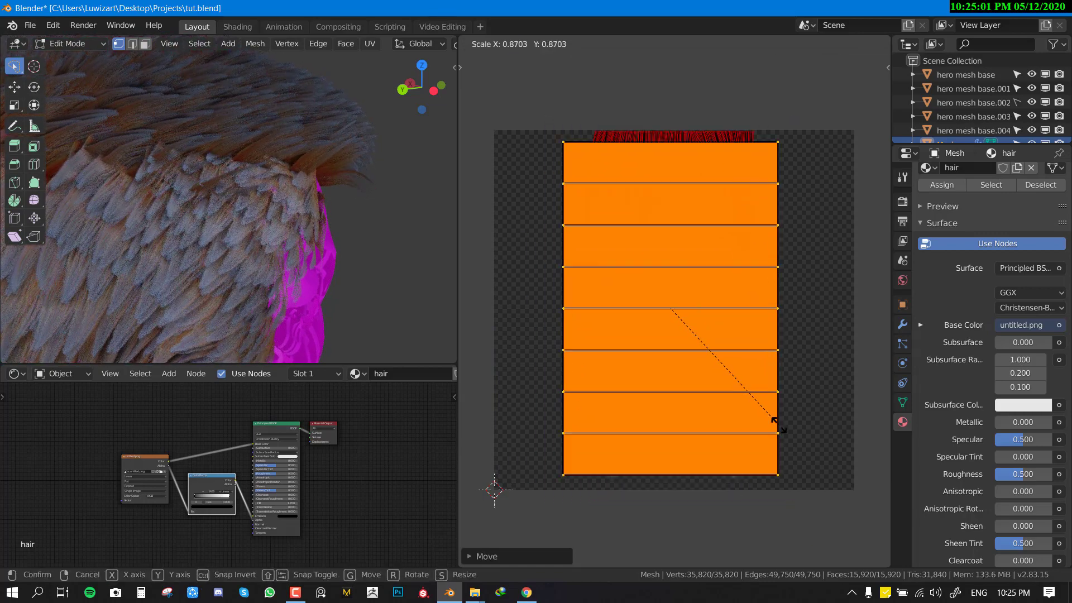
click(792, 433)
Step: Return the hair mesh to Object Mode and save the file
key(Tab)
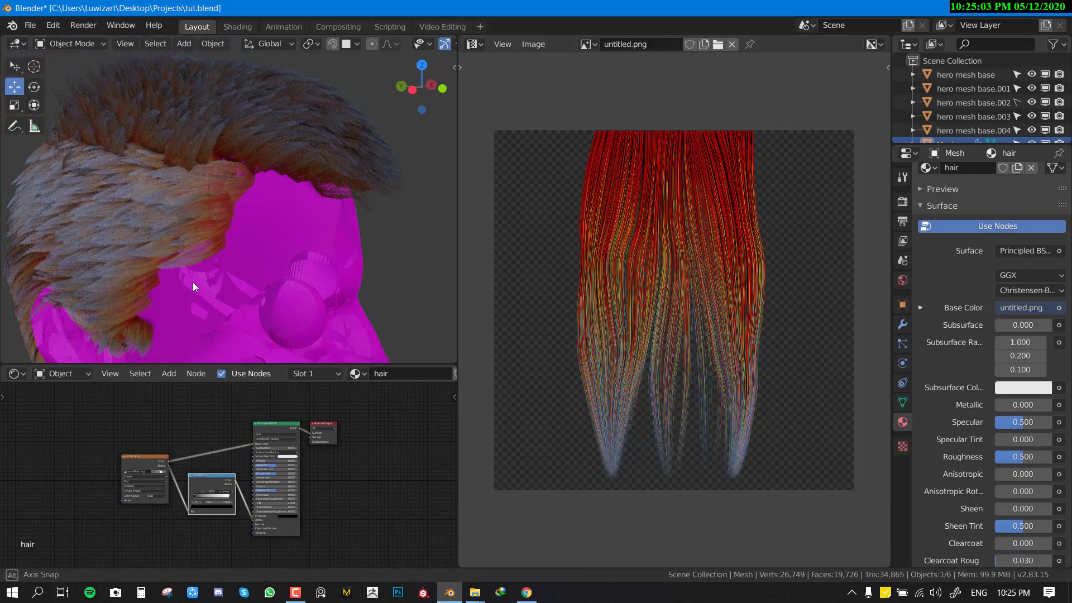
mouse_move(201, 246)
middle_down()
mouse_move(183, 209)
mouse_move(263, 189)
mouse_move(304, 199)
middle_up()
key(ctrl+s)
Step: Examine the textured hair up close and from the side in Material Preview, and save the file again
scroll(186, 209, up, 3)
scroll(263, 189, up, 3)
key(z)
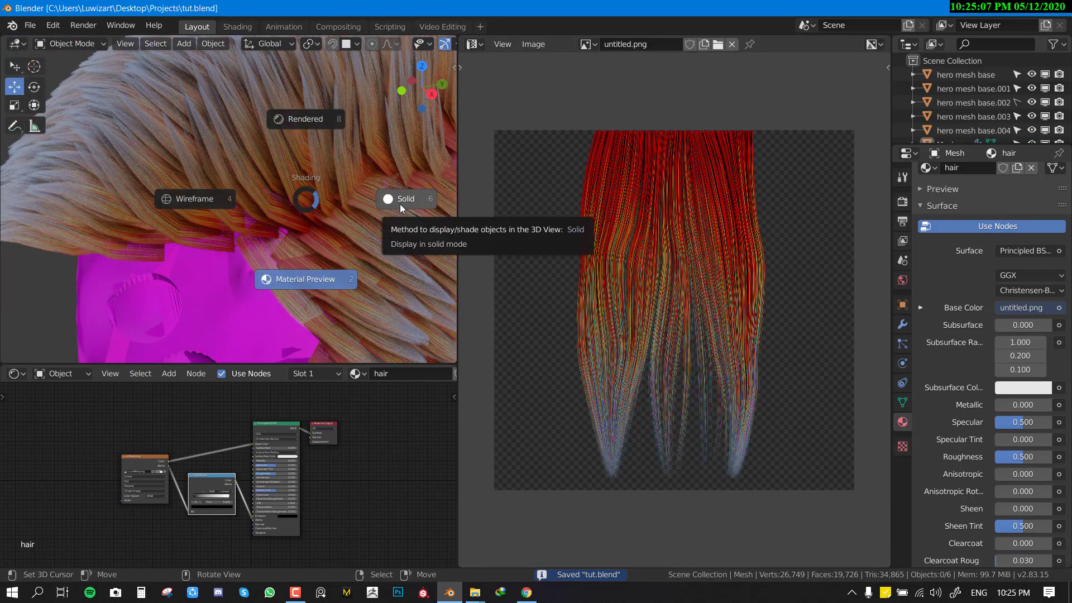
click(306, 202)
middle_drag(306, 203, 243, 208)
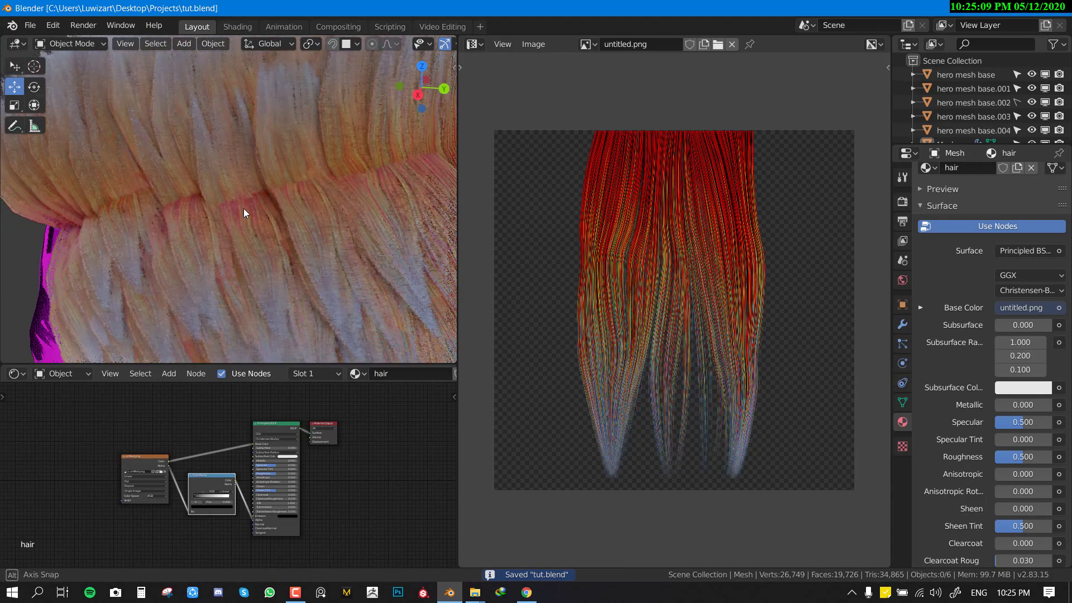
mouse_move(241, 130)
shift+middle_down()
mouse_move(239, 231)
mouse_move(344, 222)
mouse_move(264, 217)
mouse_move(159, 232)
mouse_move(270, 246)
mouse_move(223, 257)
mouse_move(307, 241)
shift+middle_up()
scroll(243, 231, down, 2)
scroll(159, 232, down, 3)
key(ctrl+s)
Step: Try the ColorRamp's black stop near the middle, and settle it at position 0.098 to thin out the hair's alpha
click(274, 427)
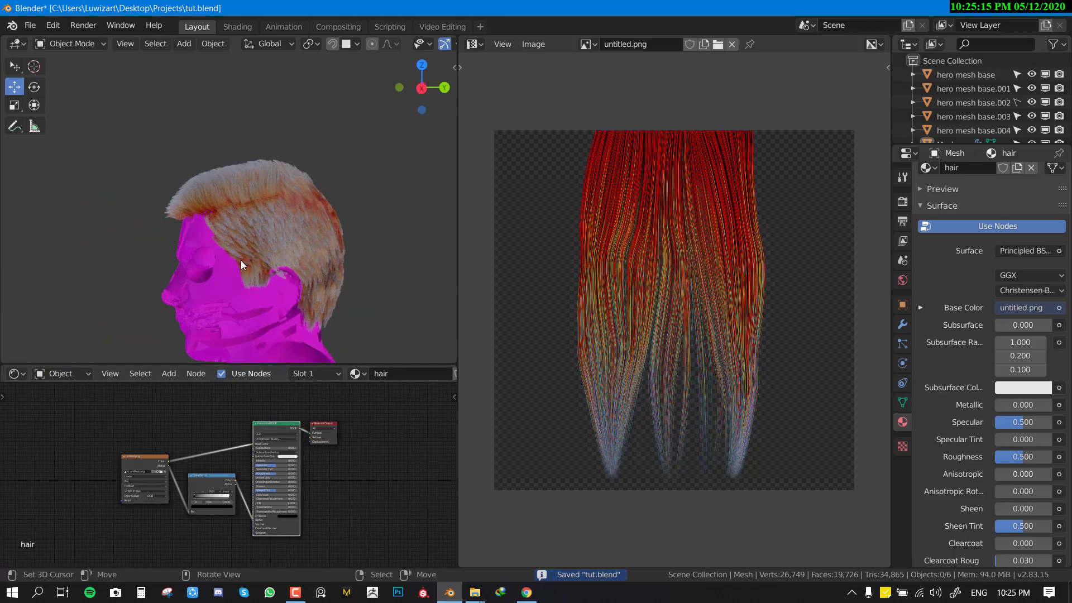
scroll(240, 260, up, 5)
middle_drag(247, 263, 307, 265)
scroll(203, 501, up, 2)
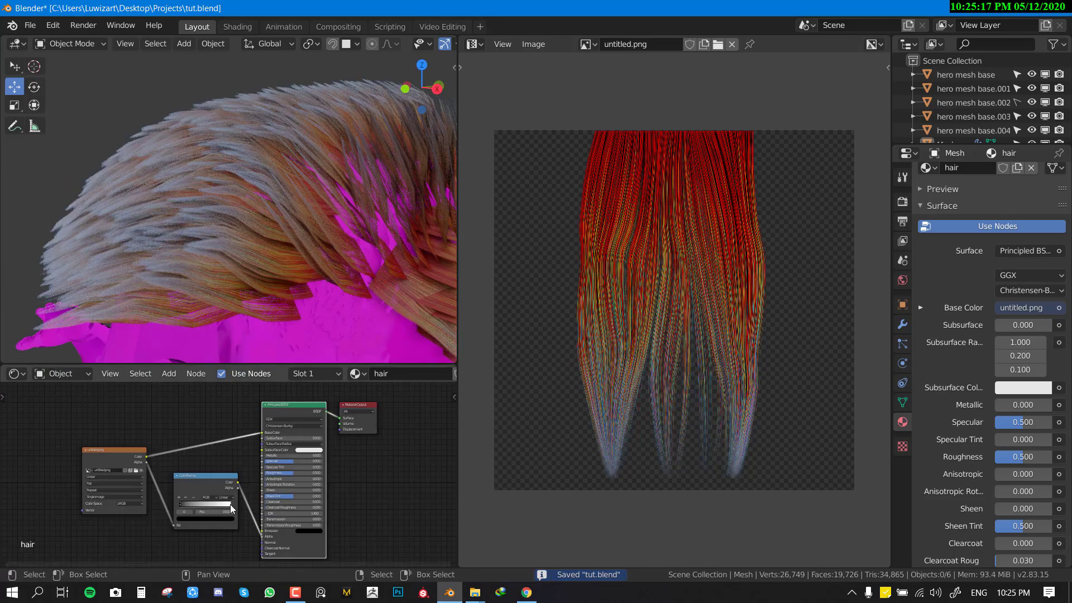
drag(183, 504, 211, 504)
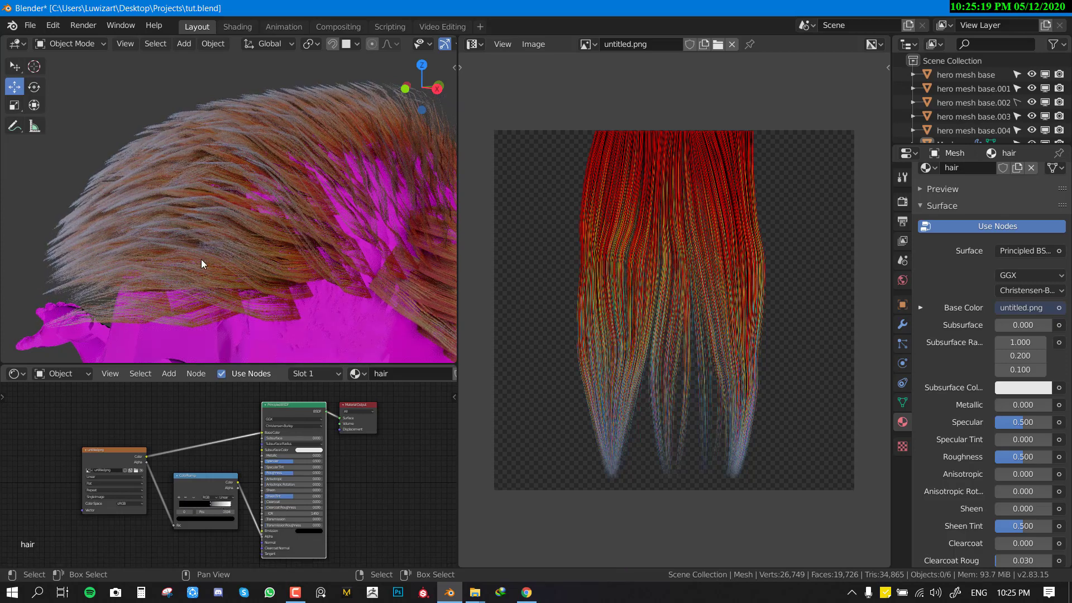
middle_drag(201, 259, 168, 335)
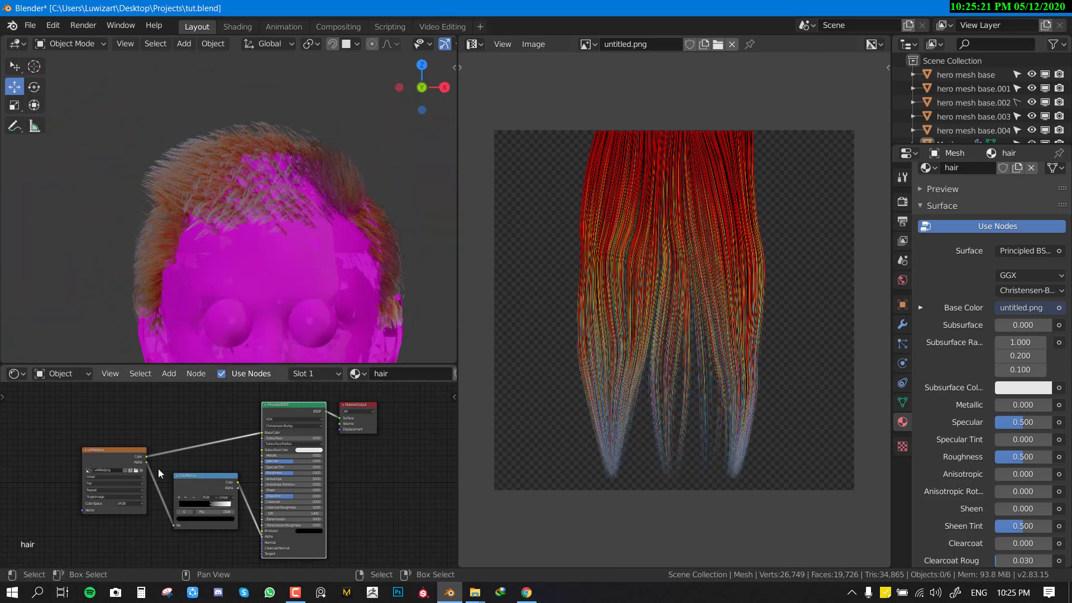
scroll(199, 500, up, 2)
drag(202, 519, 162, 519)
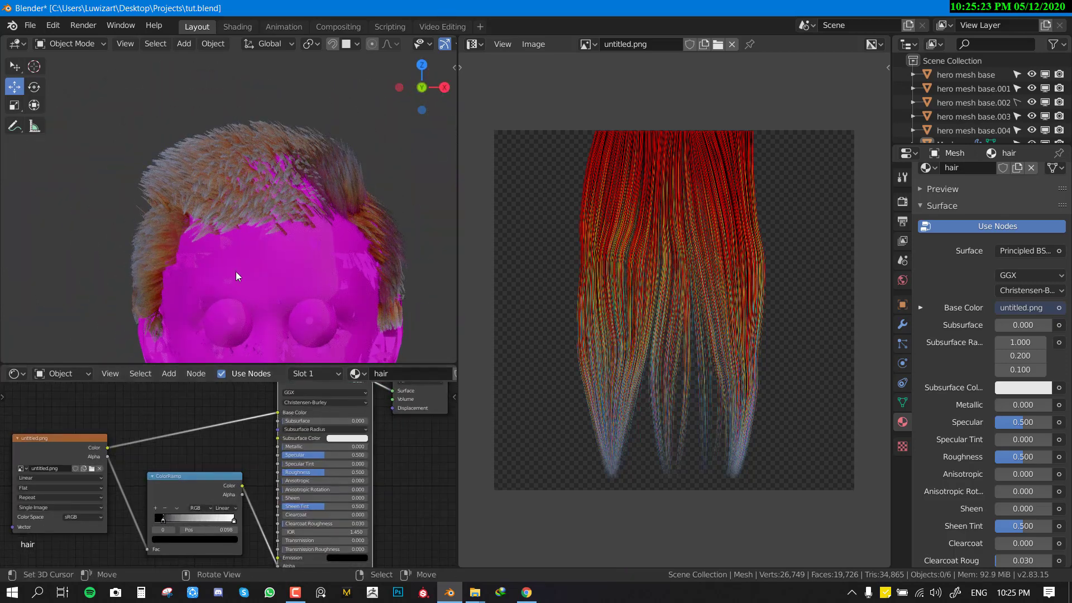
Step: Return the 3D viewport to Solid shading and save the file
scroll(236, 273, down, 3)
key(z)
click(373, 236)
key(ctrl+s)
click(266, 271)
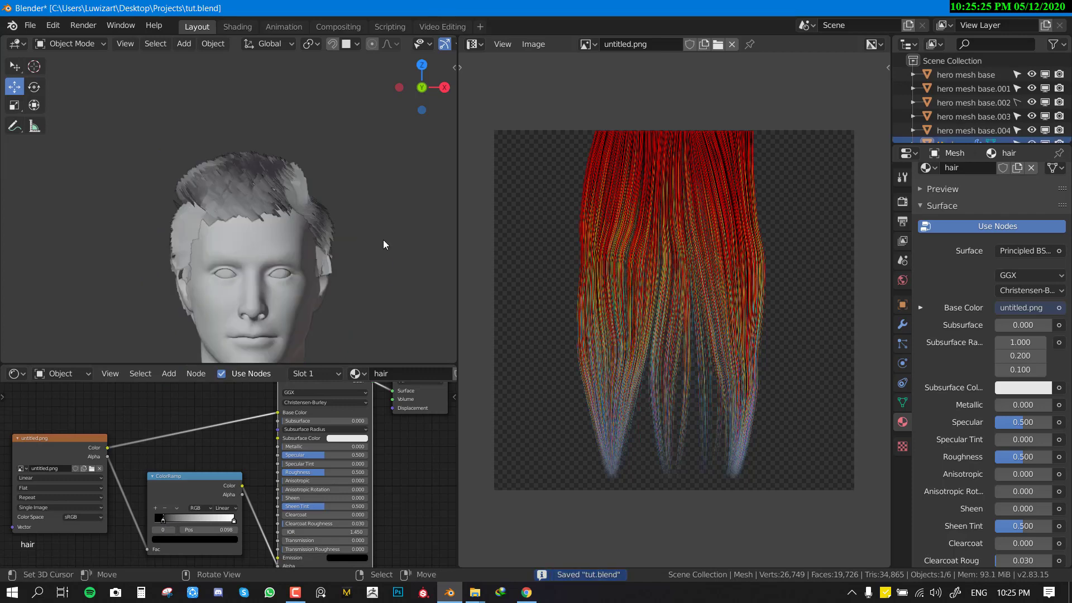
scroll(1026, 223, up, 3)
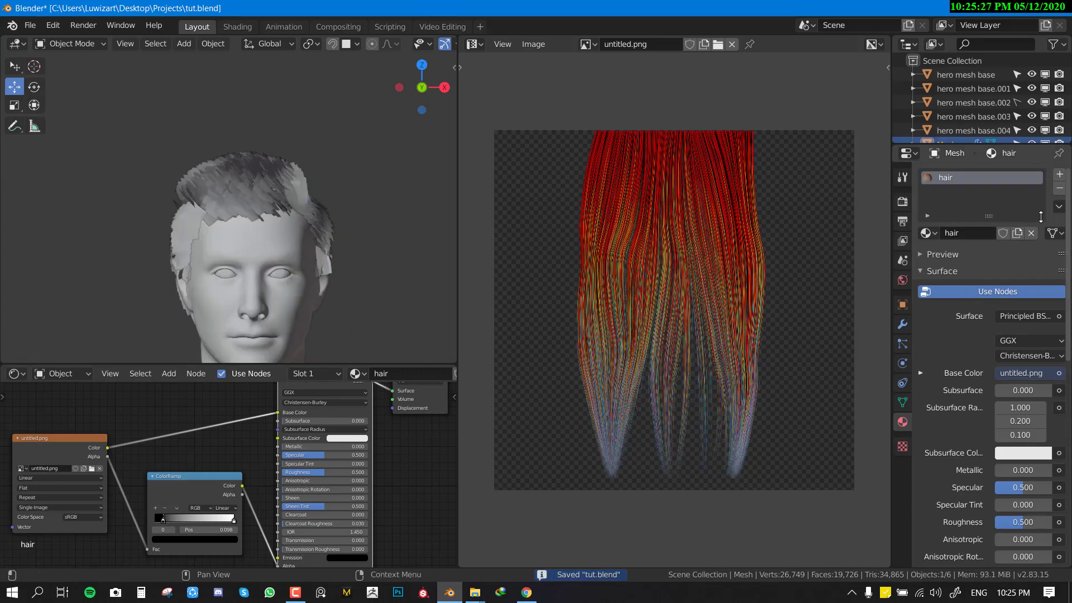
Step: Remove the hair material from the hair mesh and save the file
click(1059, 188)
key(ctrl+s)
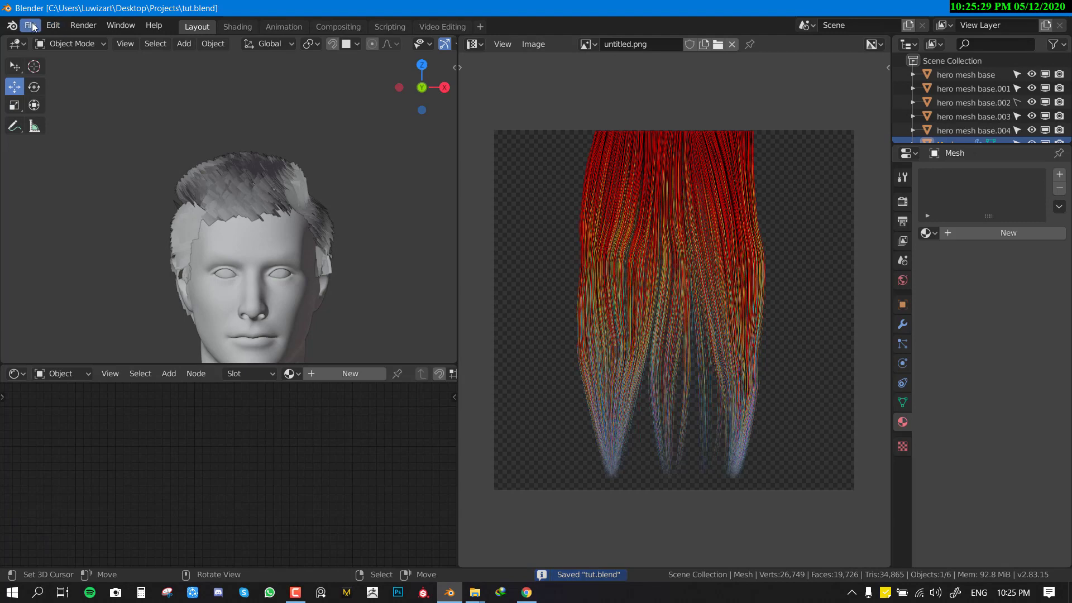
Step: Open the recent file tut1.blend with the particle hair strands
click(12, 25)
click(39, 42)
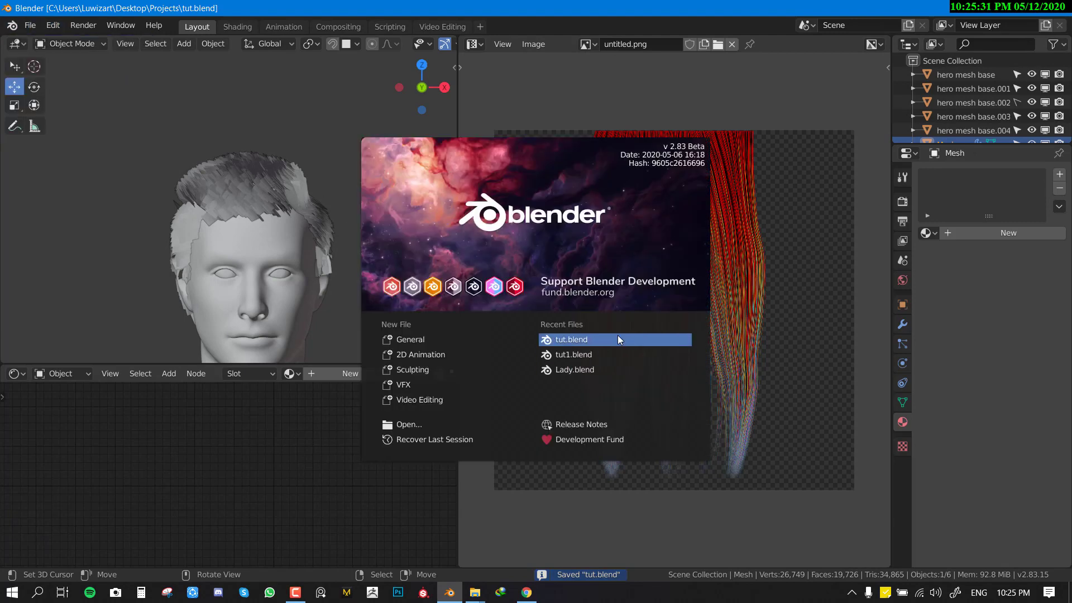
click(604, 353)
Step: Set both the Display Amount and Render Amount of the plane's particle children to 2, and save the file
scroll(234, 295, up, 4)
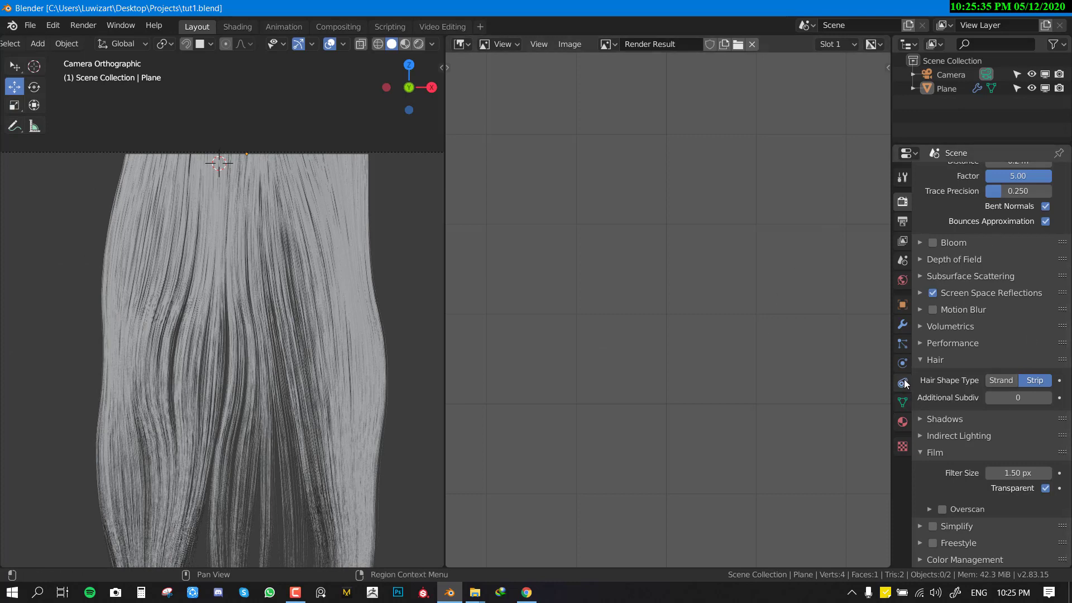
click(902, 345)
scroll(1028, 374, down, 10)
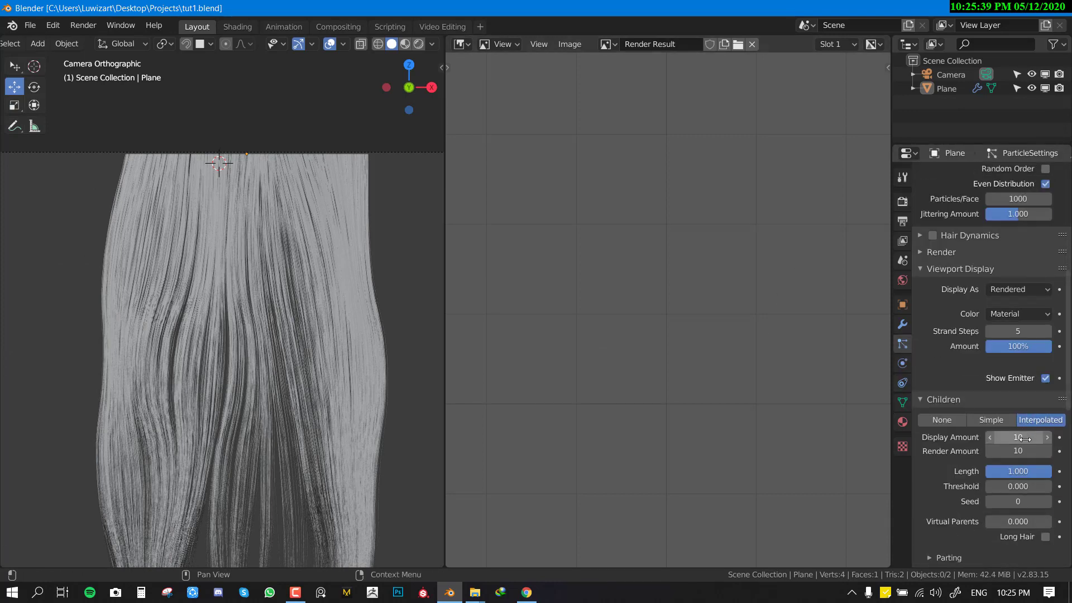
drag(1019, 437, 1019, 450)
text(2)
key(Return)
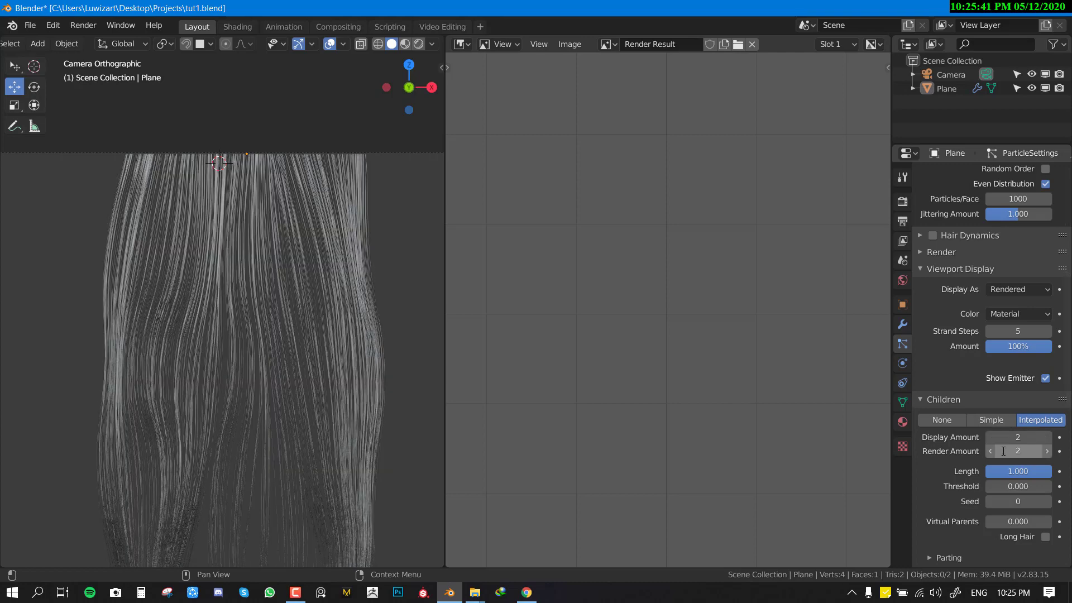
scroll(186, 281, down, 3)
key(ctrl+s)
Step: Render the thinned strands and save the result over untitled.png on the Desktop
key(F12)
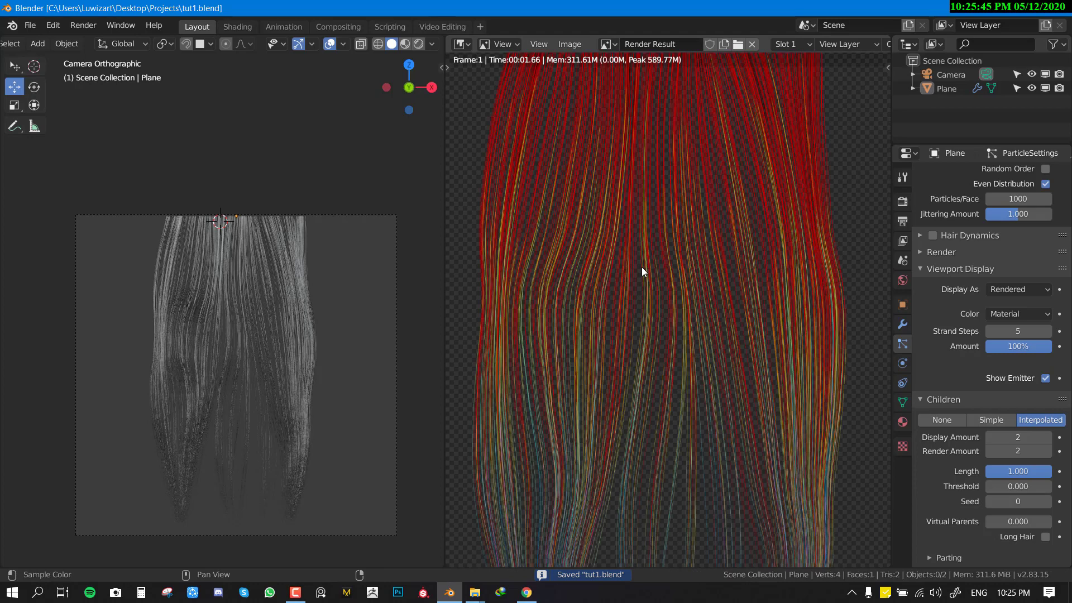
scroll(641, 268, down, 5)
key(shift+alt+s)
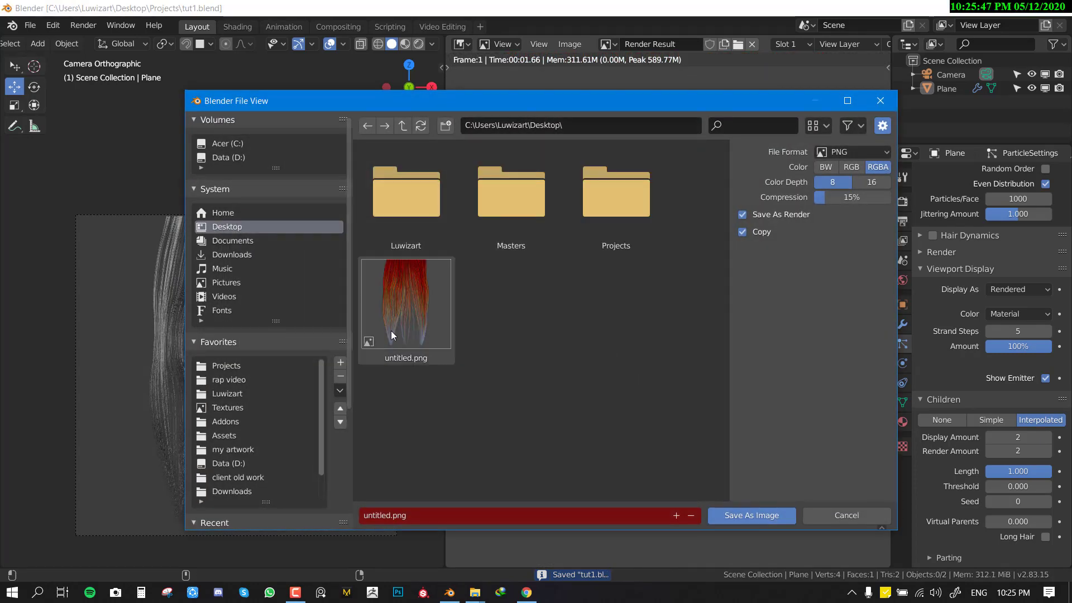
click(390, 326)
double_click(390, 323)
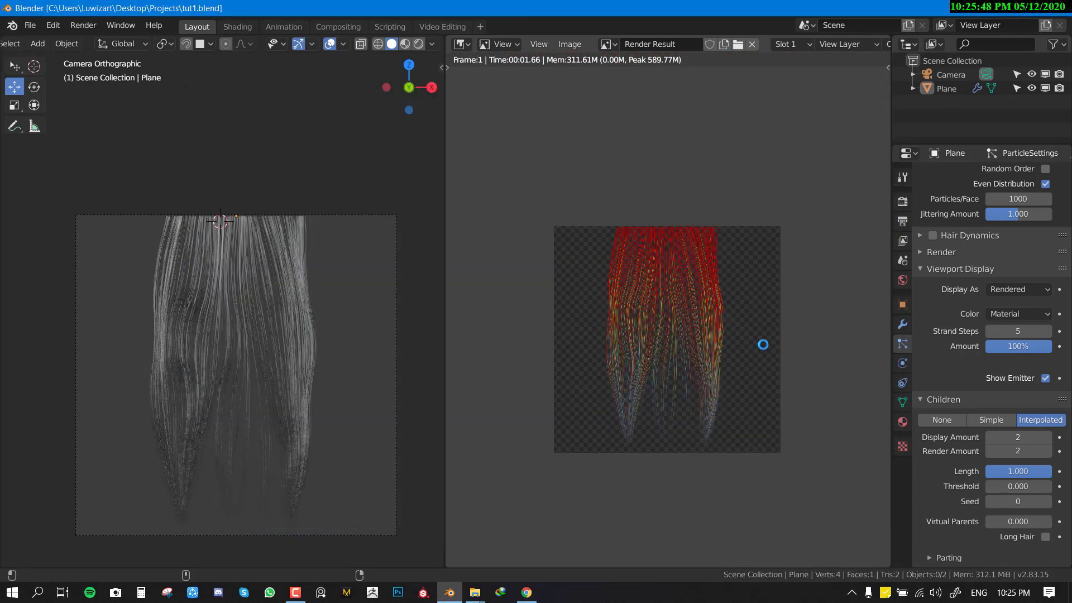
Step: Reopen the recent file tut.blend with the character head
click(12, 25)
click(45, 42)
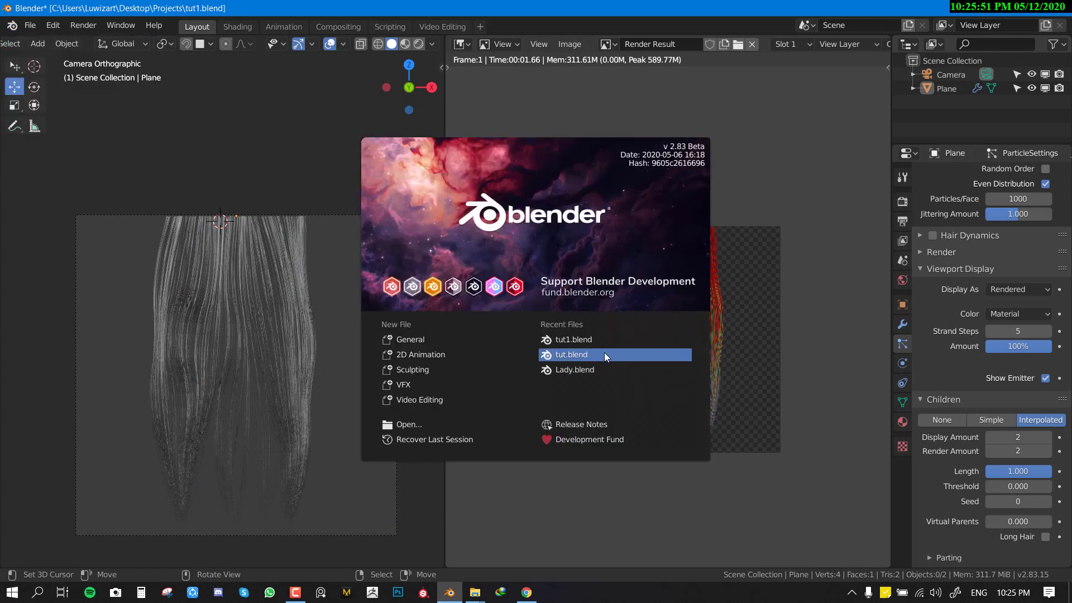
click(605, 355)
click(563, 324)
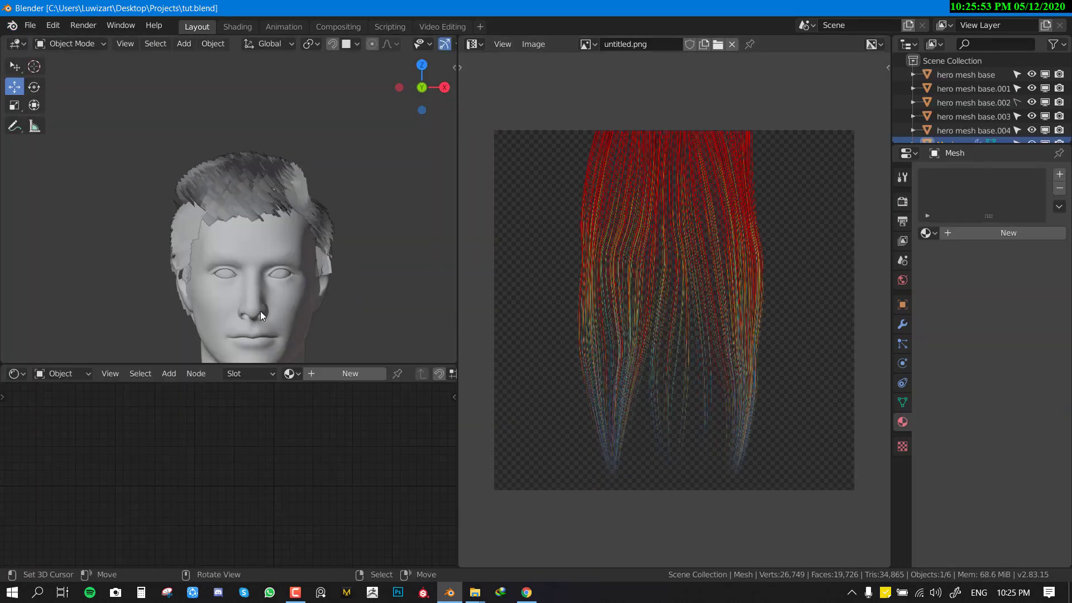
Step: Examine the head in Material Preview, select the hair mesh, and return the viewport to Solid shading
middle_drag(337, 250, 338, 250)
key(z)
click(336, 303)
key(alt+a)
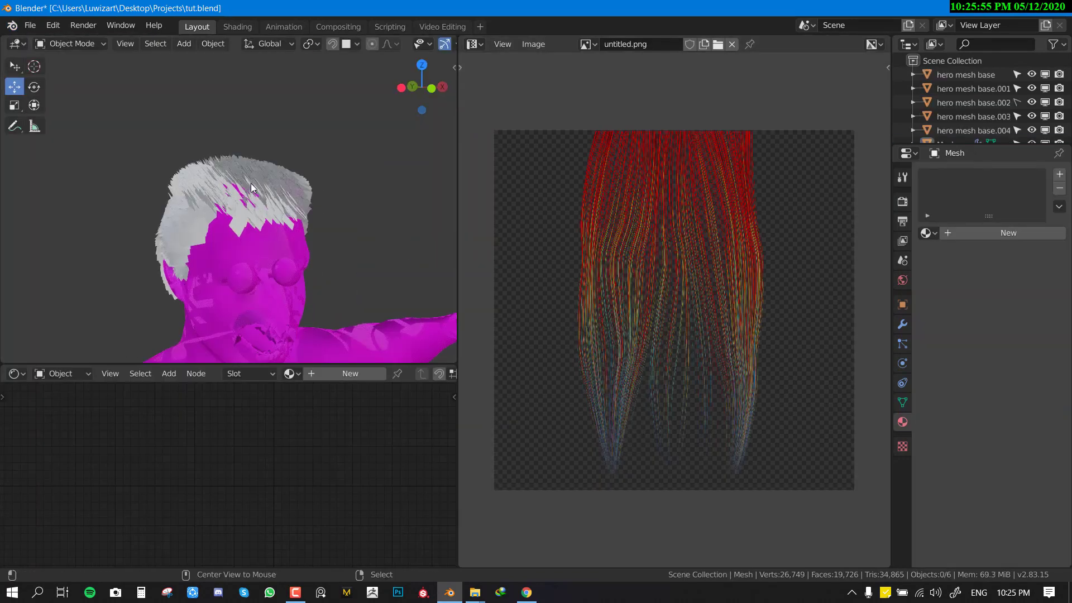
scroll(294, 175, up, 3)
click(295, 175)
scroll(327, 173, down, 1)
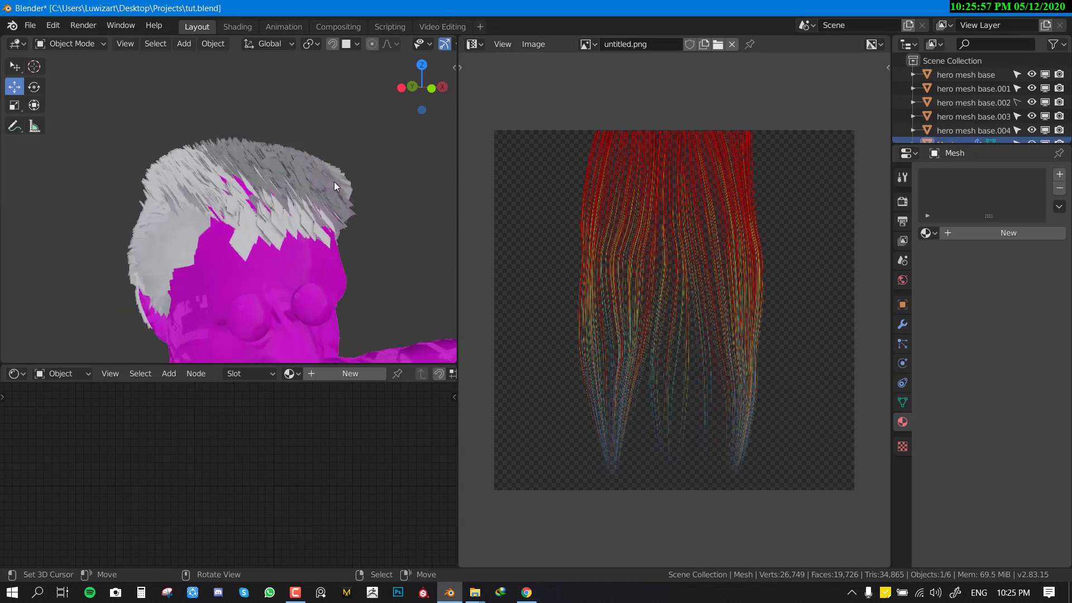
middle_drag(334, 182, 202, 197)
key(z)
click(429, 199)
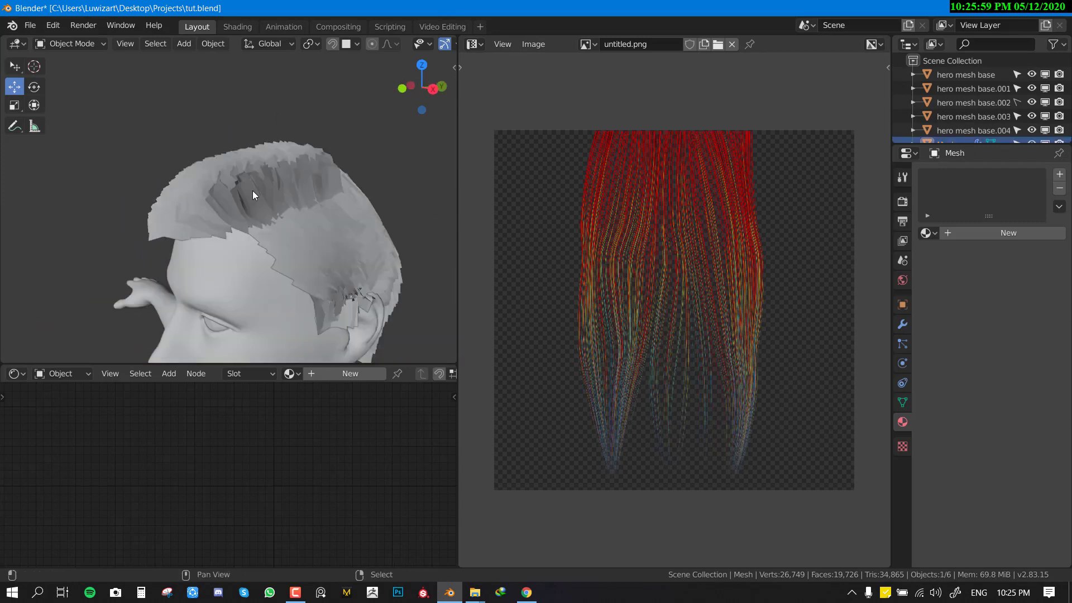
key(shift+z)
key(shift+z)
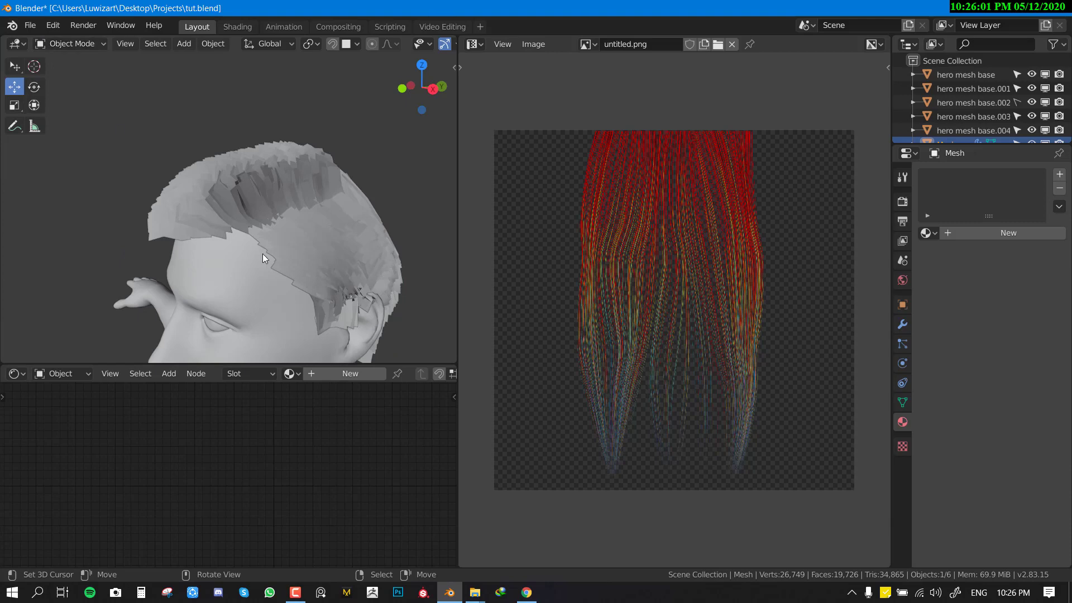
Step: Try assigning the existing Body material to the hair mesh
click(289, 373)
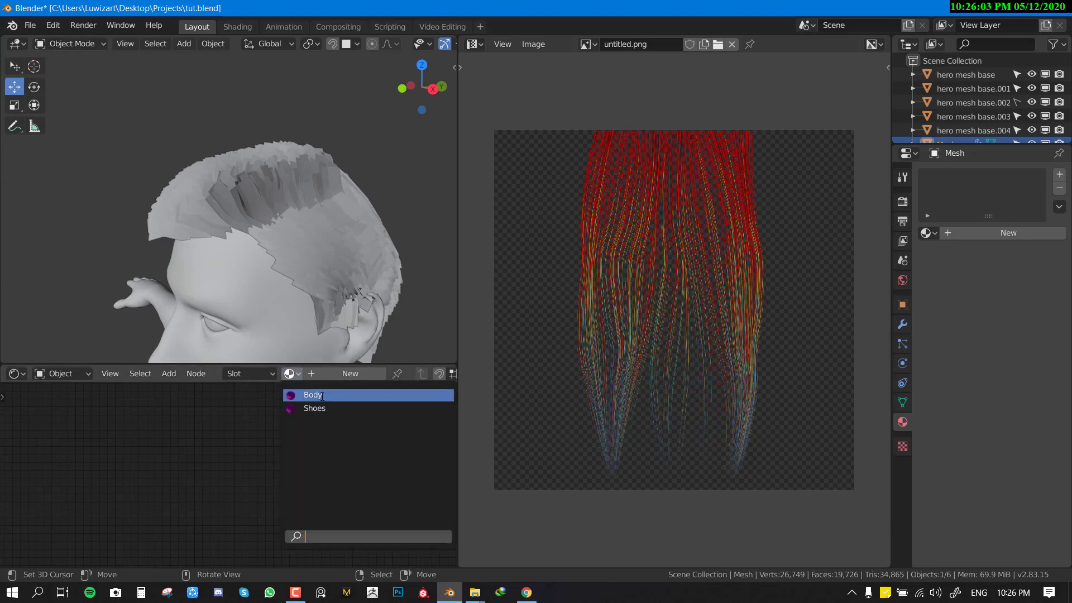
click(313, 395)
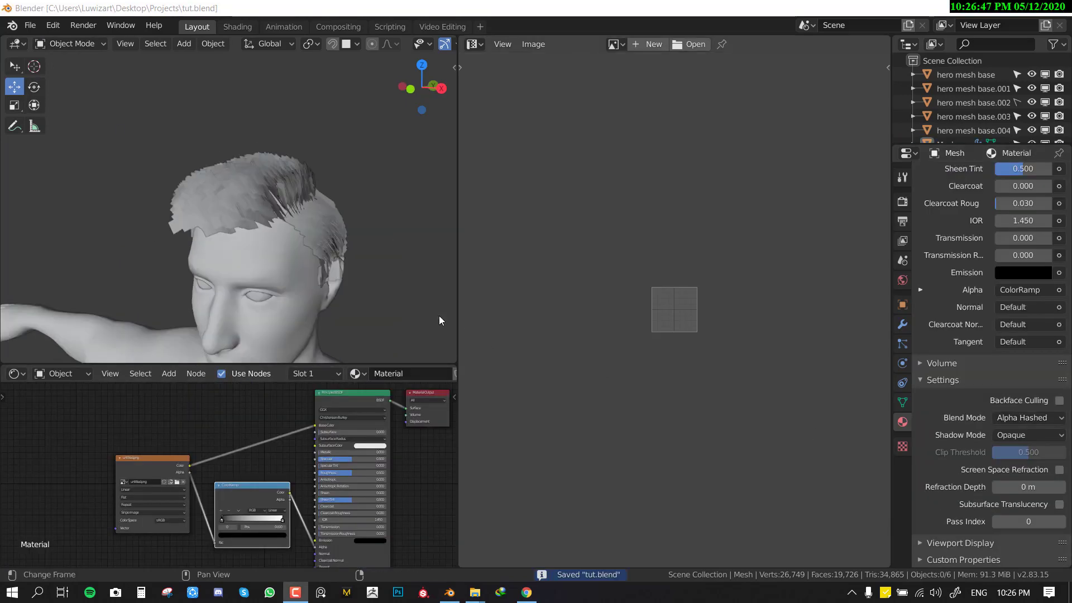
Step: Compare the textured hair in Rendered and Material Preview shading, and examine it from all around in a maximized viewport
key(z)
click(286, 208)
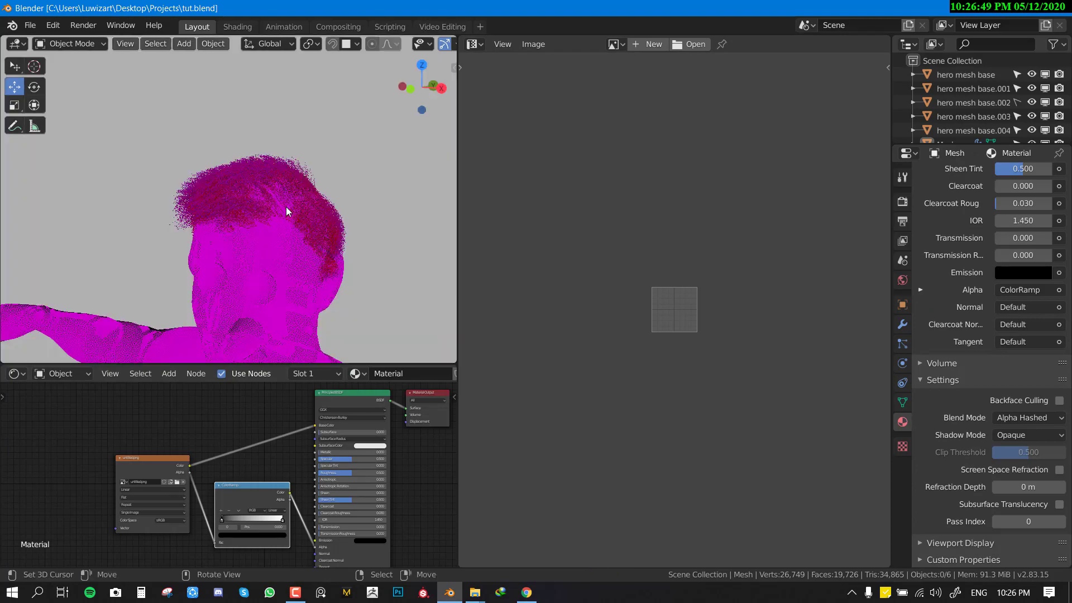
key(z)
click(279, 285)
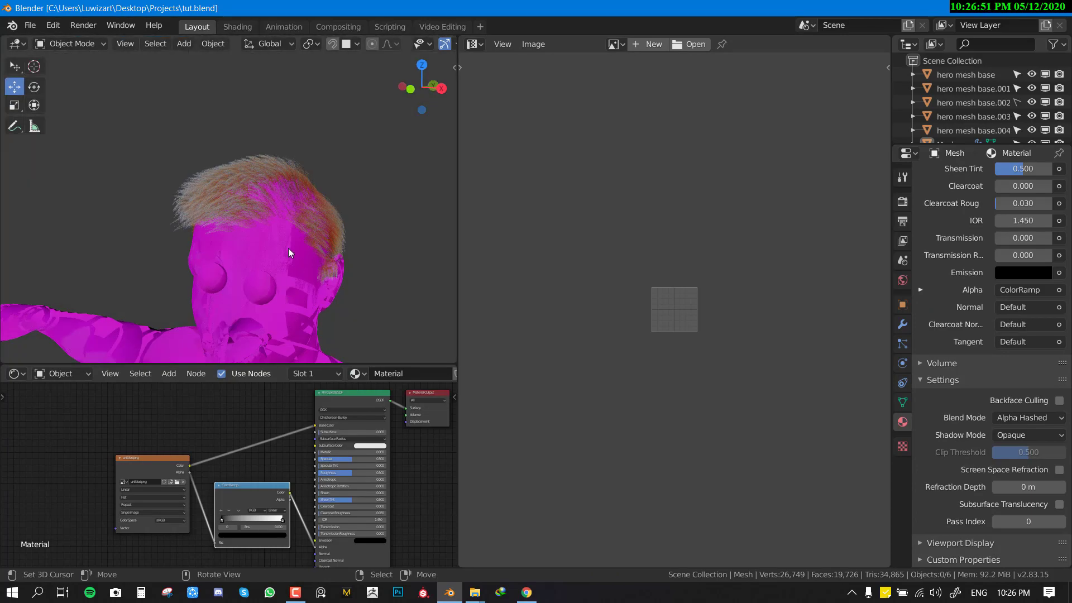
scroll(280, 254, up, 4)
middle_drag(226, 276, 392, 307)
key(ctrl+space)
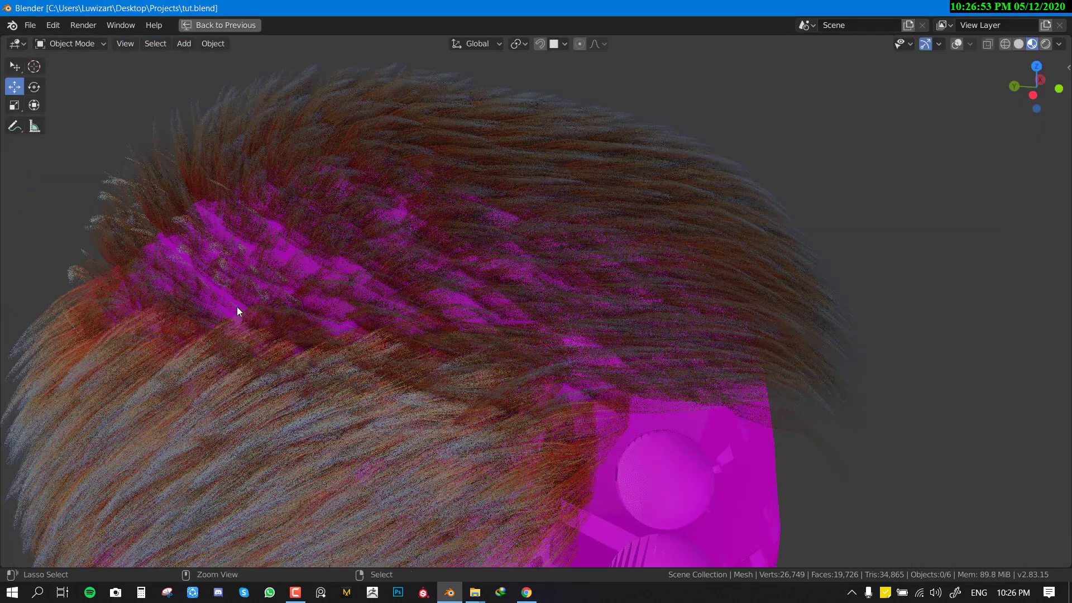
shift+middle_drag(237, 306, 477, 240)
scroll(427, 332, down, 2)
shift+middle_drag(354, 375, 405, 222)
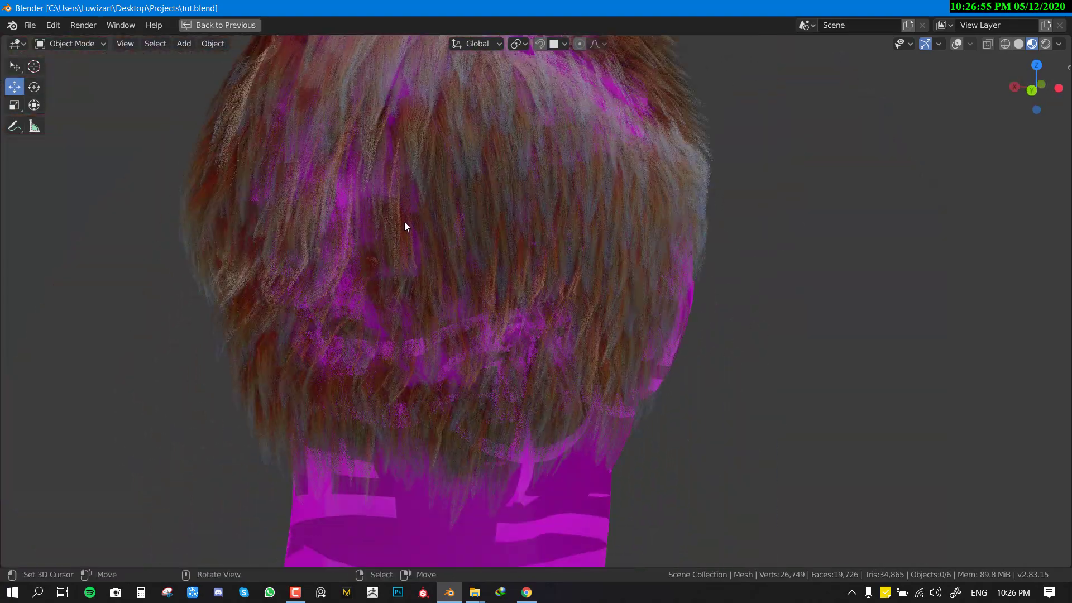
scroll(404, 223, down, 4)
middle_drag(466, 278, 577, 284)
Step: Restore the split layout and remove all materials from the head's hero mesh base.003
click(428, 352)
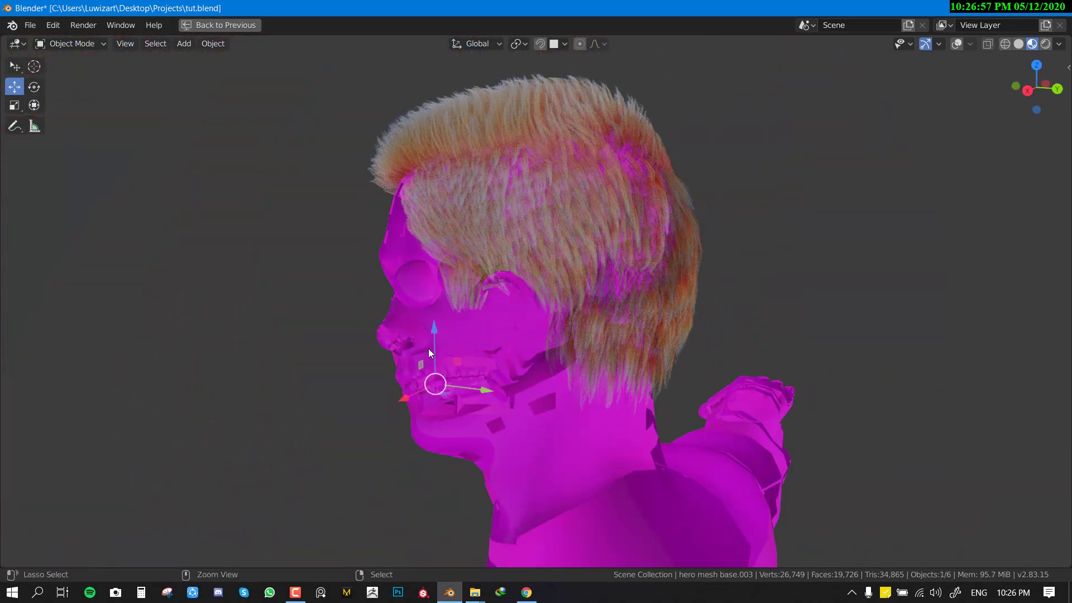
key(ctrl+space)
scroll(1030, 195, up, 3)
scroll(1028, 193, up, 6)
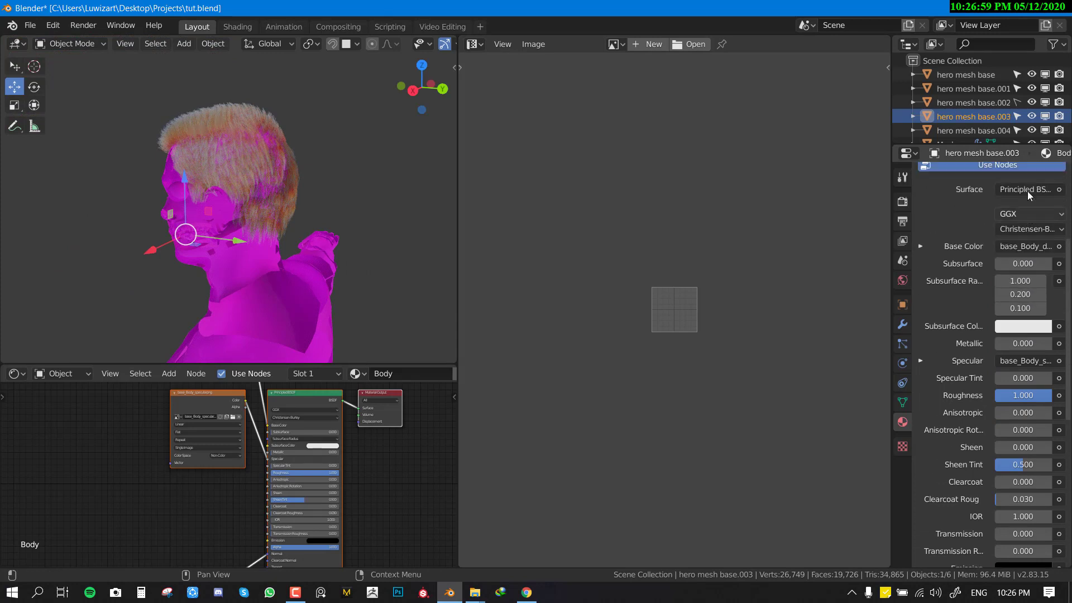
click(1059, 187)
click(1058, 188)
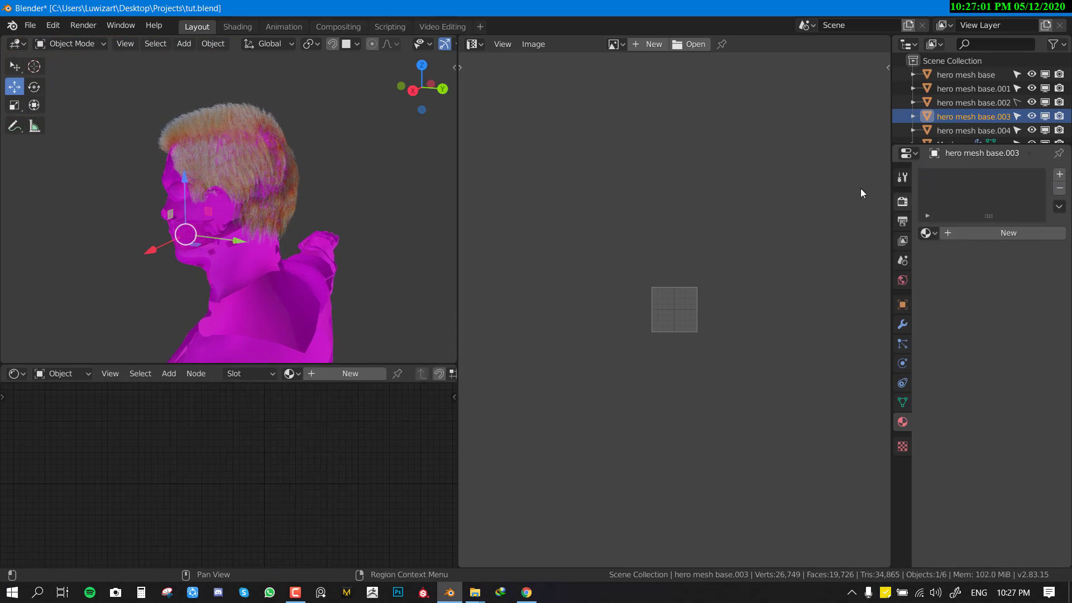
Step: Select the body's hero mesh base.002 and remove its material so the skin shows plain
key(shift+z)
key(alt+a)
key(shift+z)
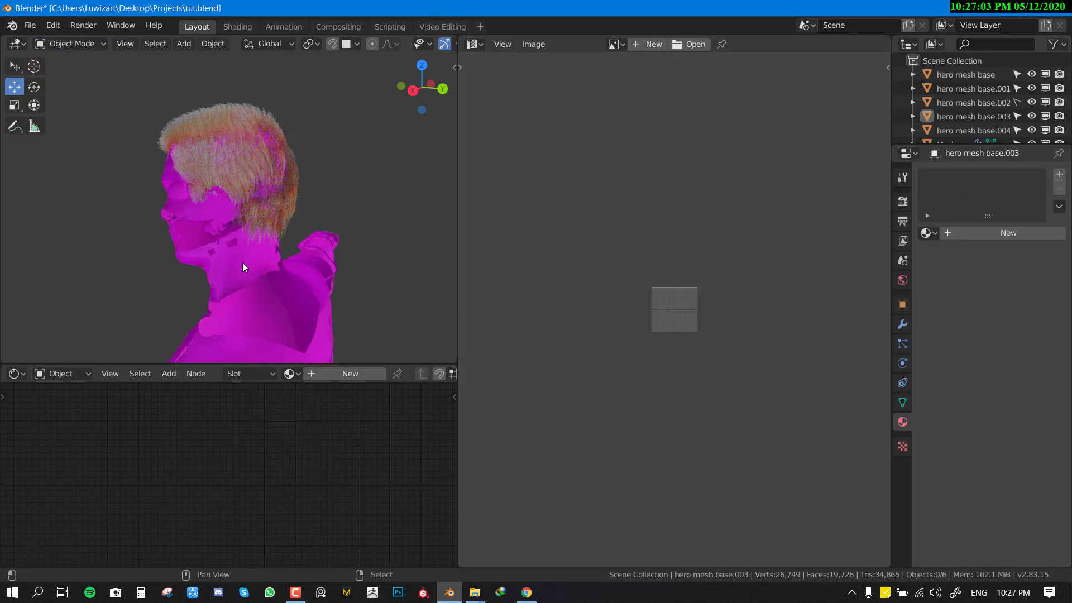
scroll(1033, 97, down, 1)
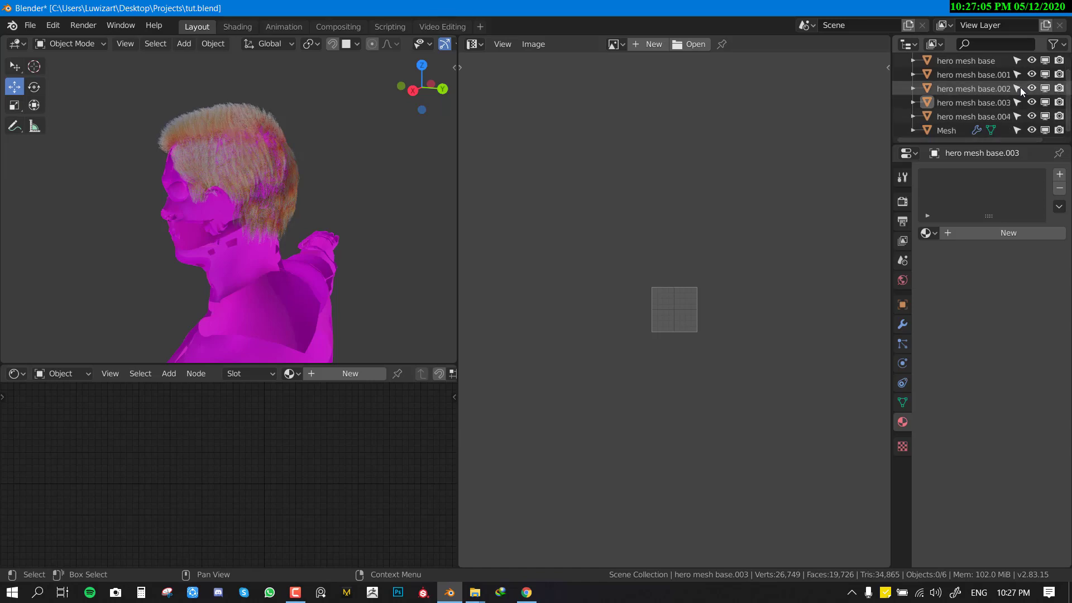
click(213, 290)
click(1060, 189)
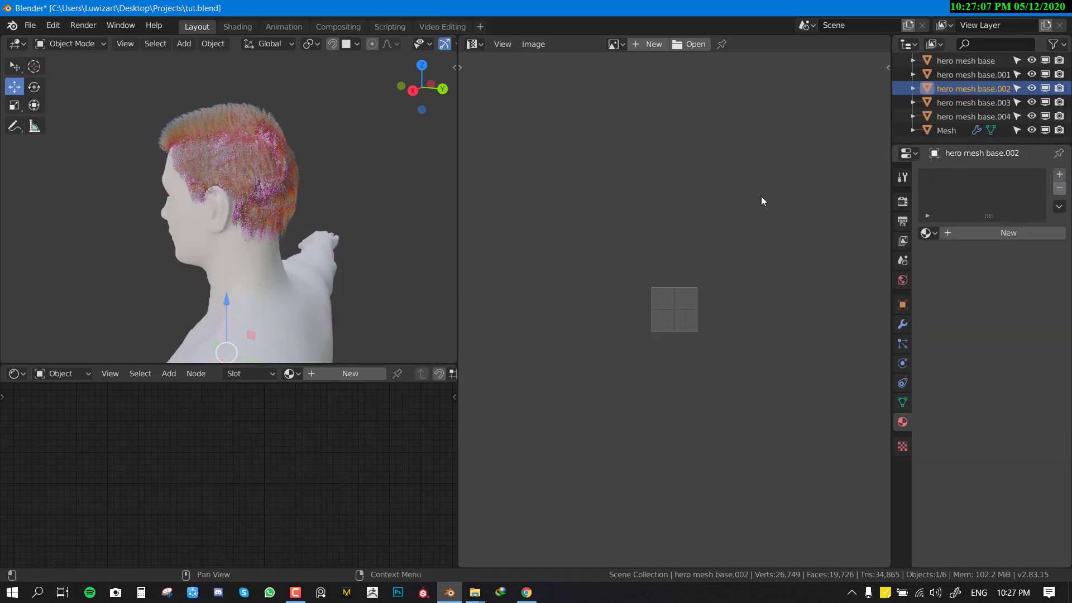
key(shift+z)
key(shift+z)
Step: Examine the hair against the plain skin from several sides in a maximized viewport, select the hair mesh, and restore the layout
key(ctrl+space)
middle_drag(289, 280, 424, 307)
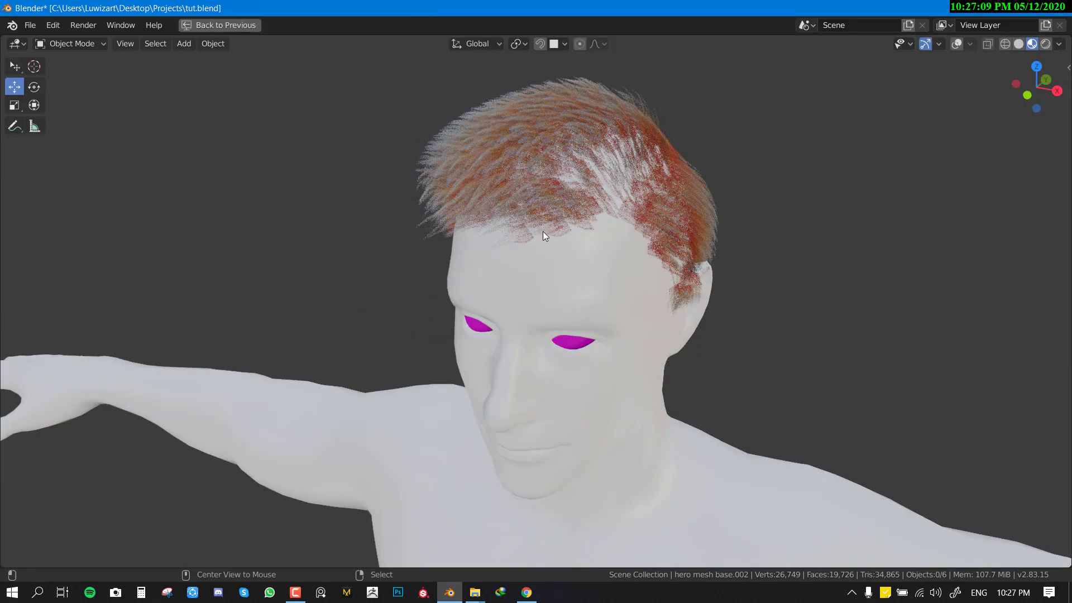
key(alt+a)
scroll(652, 225, up, 1)
middle_drag(543, 231, 603, 199)
scroll(603, 199, down, 1)
middle_drag(525, 204, 631, 202)
right_click(605, 120)
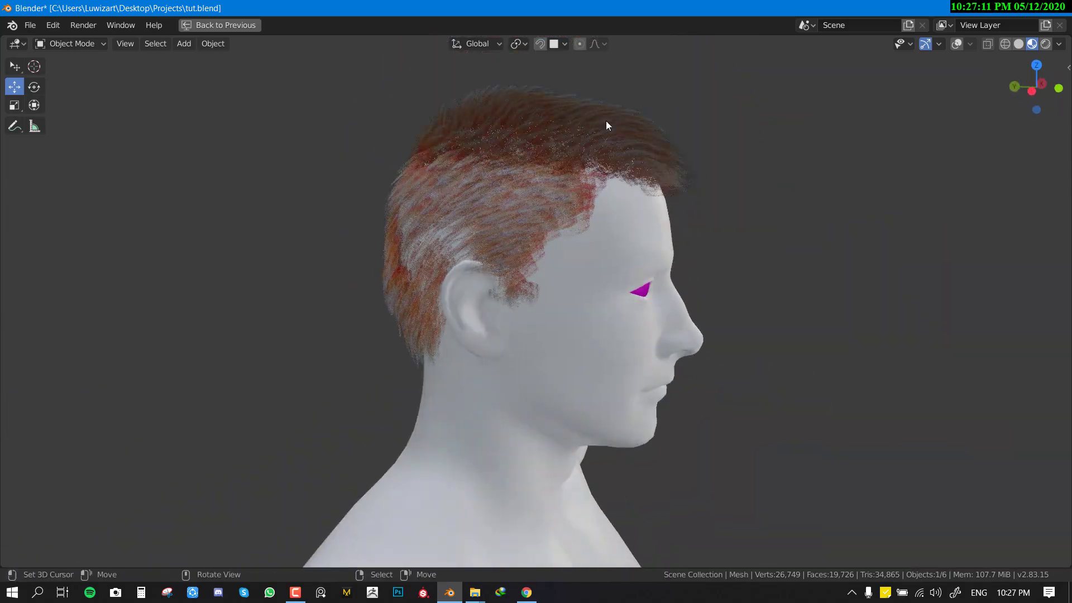
scroll(605, 120, up, 3)
middle_drag(414, 218, 517, 257)
scroll(488, 256, up, 3)
scroll(504, 258, down, 1)
scroll(562, 257, down, 4)
middle_drag(545, 251, 645, 274)
key(ctrl+space)
scroll(245, 215, up, 2)
middle_drag(244, 215, 313, 257)
key(shift+z)
key(shift+z)
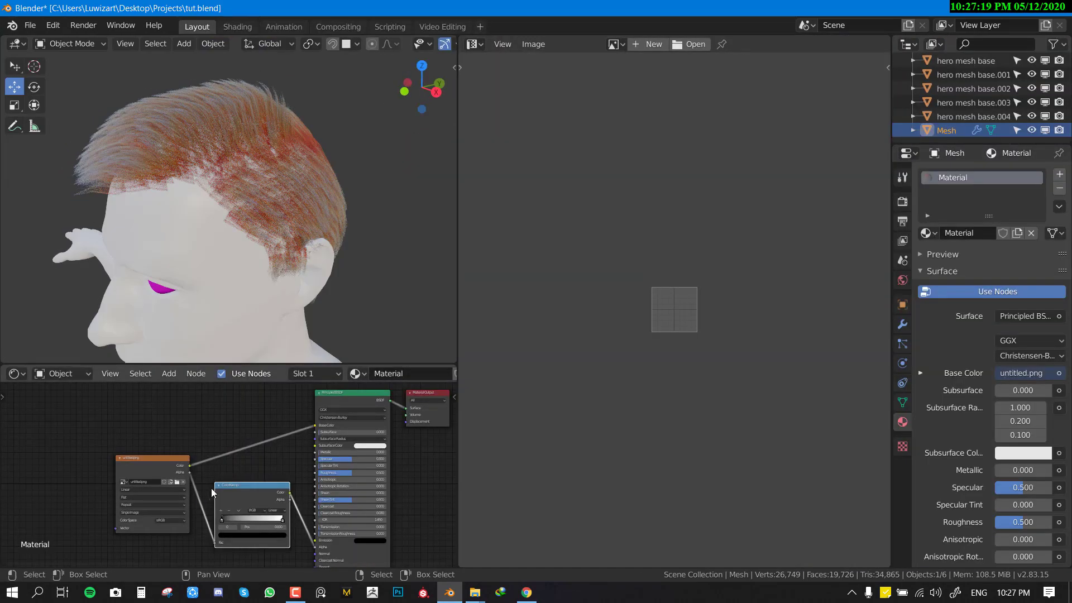
Step: Move the ColorRamp's white stop to about 0.6 to make the hair's alpha denser, and save the file
middle_drag(211, 488, 230, 471)
scroll(231, 470, up, 1)
middle_drag(187, 171, 302, 428)
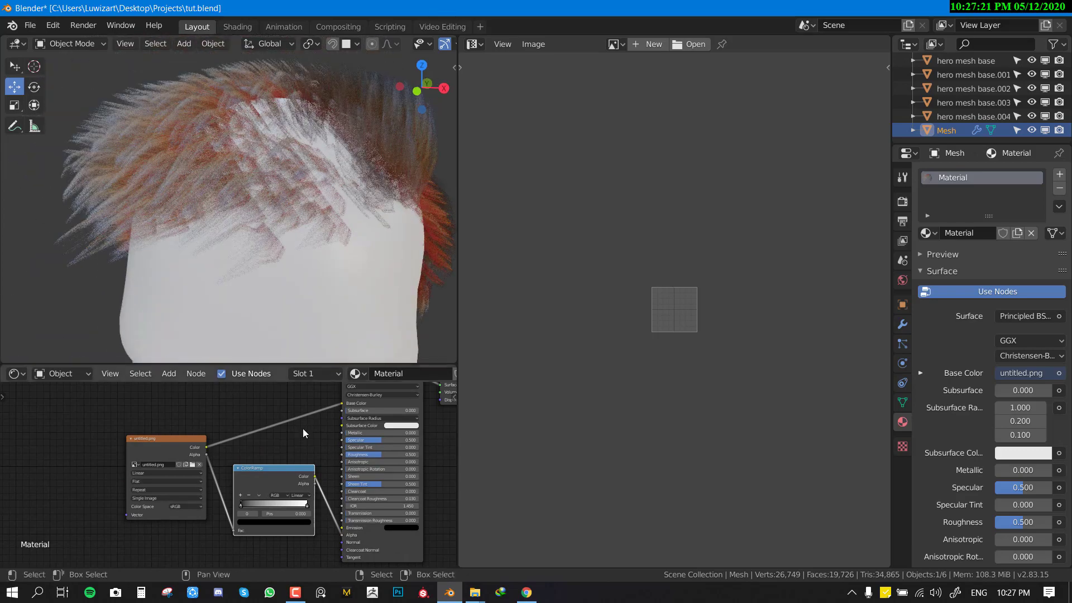
mouse_move(294, 505)
mouse_down()
mouse_move(260, 504)
mouse_move(273, 505)
mouse_up()
middle_drag(268, 224, 399, 182)
key(alt+a)
scroll(260, 190, up, 3)
middle_drag(260, 189, 336, 190)
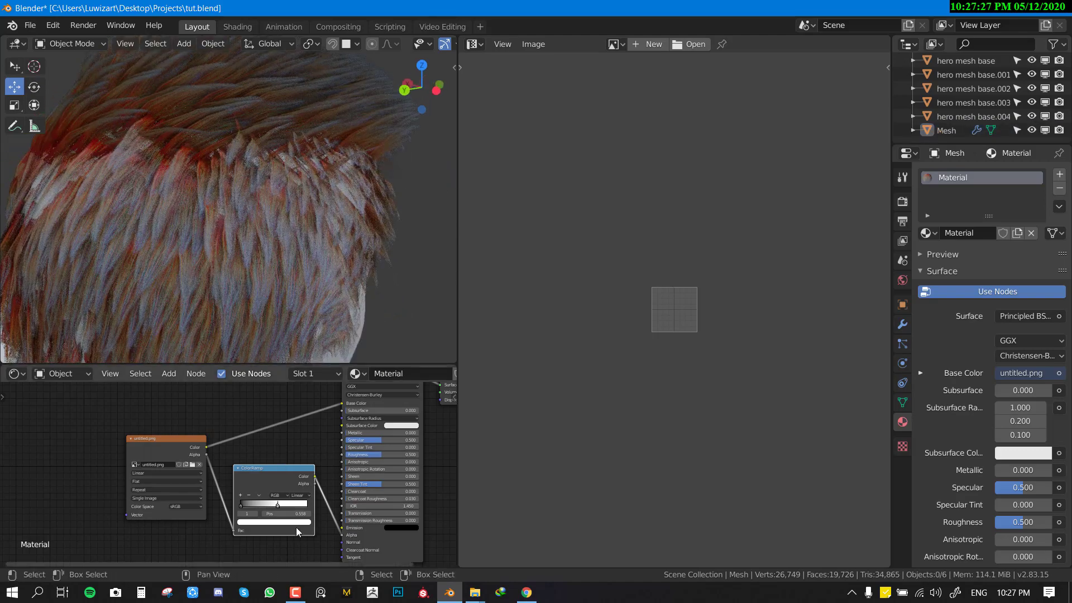
mouse_move(274, 506)
mouse_down()
mouse_move(295, 503)
mouse_move(280, 505)
mouse_up()
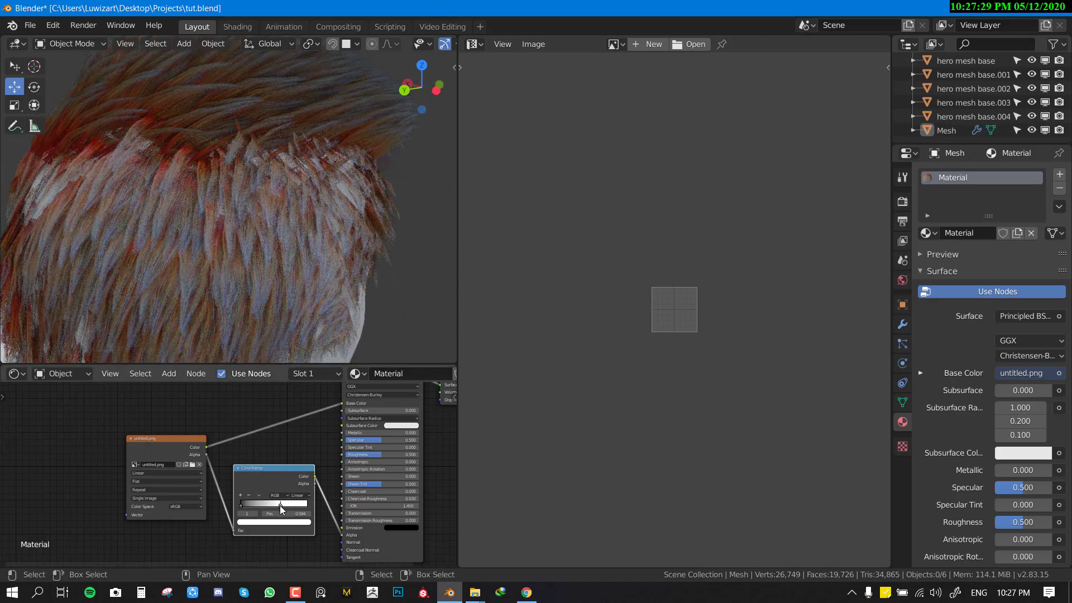
scroll(251, 306, down, 4)
middle_drag(251, 306, 244, 228)
key(ctrl+s)
Step: Move the untitled.png image texture node away from the other nodes and preview its color output directly on the hair
middle_drag(208, 409, 288, 481)
drag(226, 520, 95, 450)
middle_drag(94, 450, 124, 471)
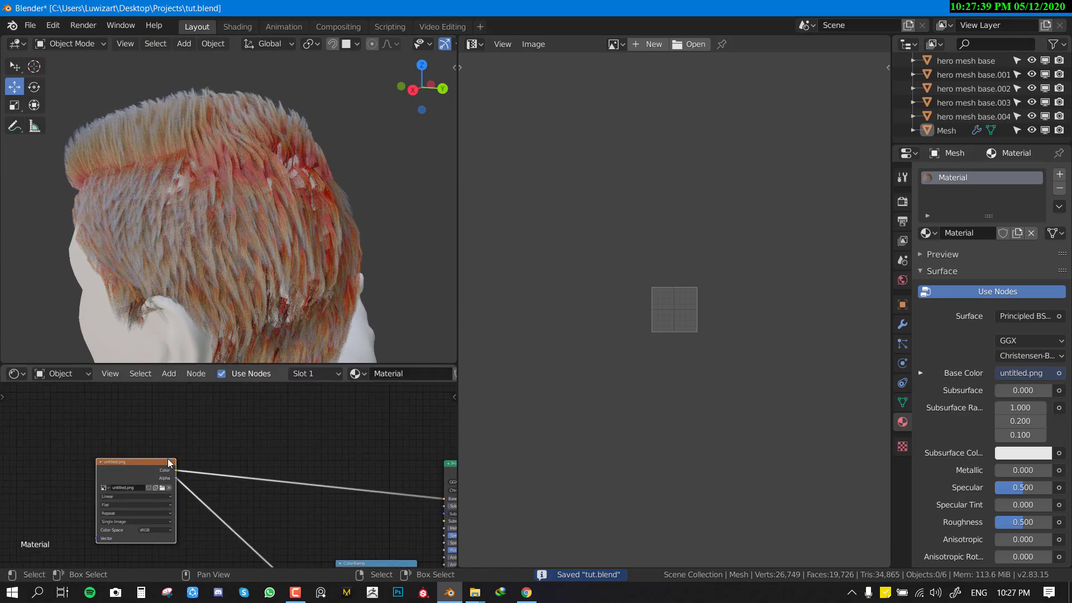
ctrl+shift+click(134, 475)
Step: Insert a Separate RGB node between untitled.png's color output and the Principled BSDF's base color, preview it, and move it above the texture node
key(shift+a)
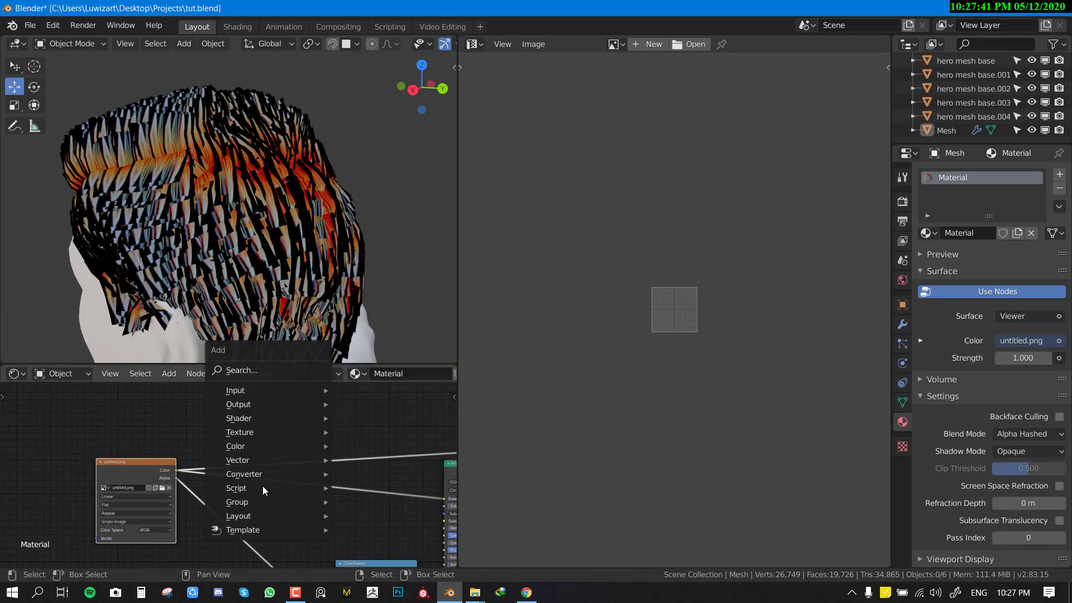
mouse_move(260, 474)
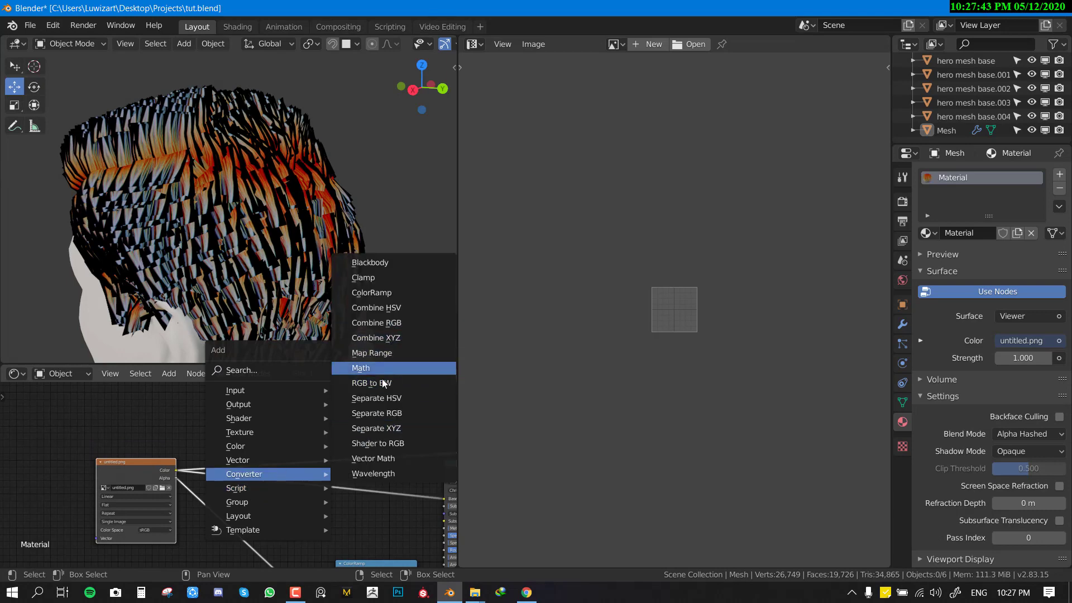
click(403, 413)
click(302, 491)
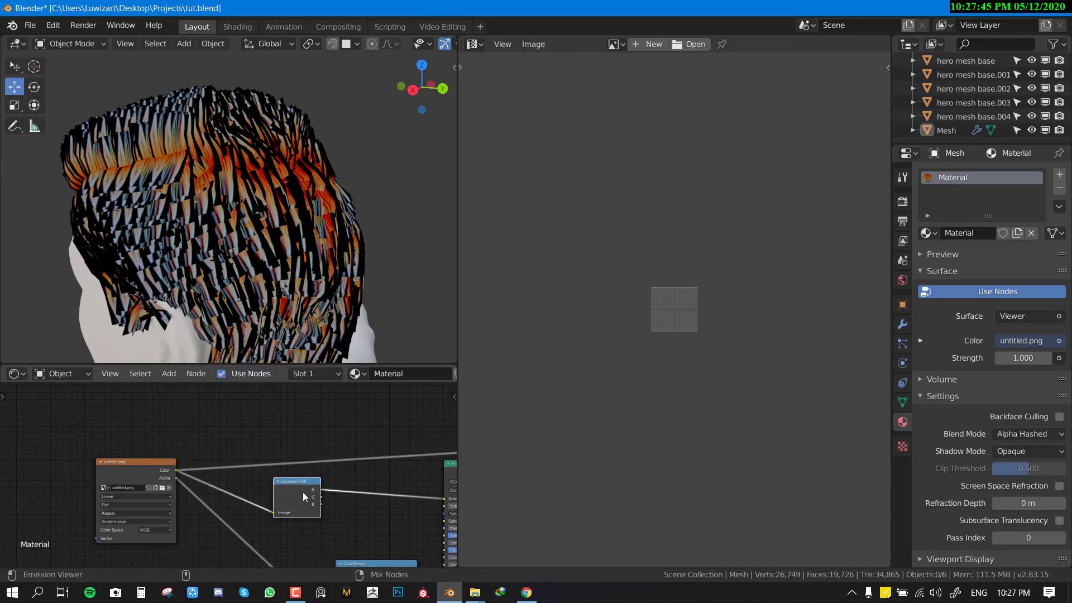
scroll(197, 243, up, 3)
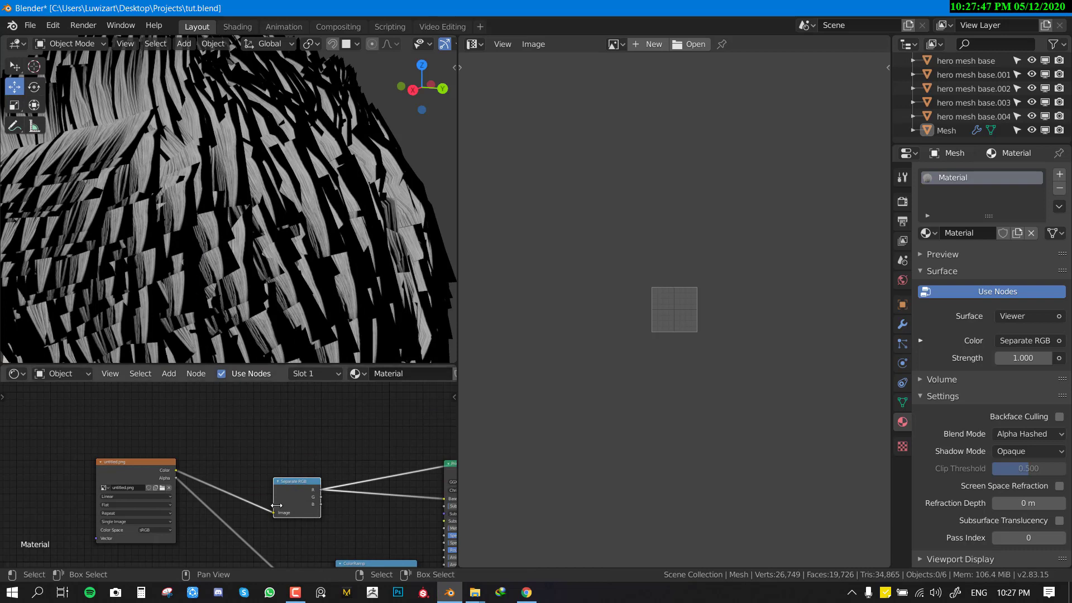
drag(296, 497, 216, 441)
scroll(188, 250, down, 2)
scroll(287, 480, up, 2)
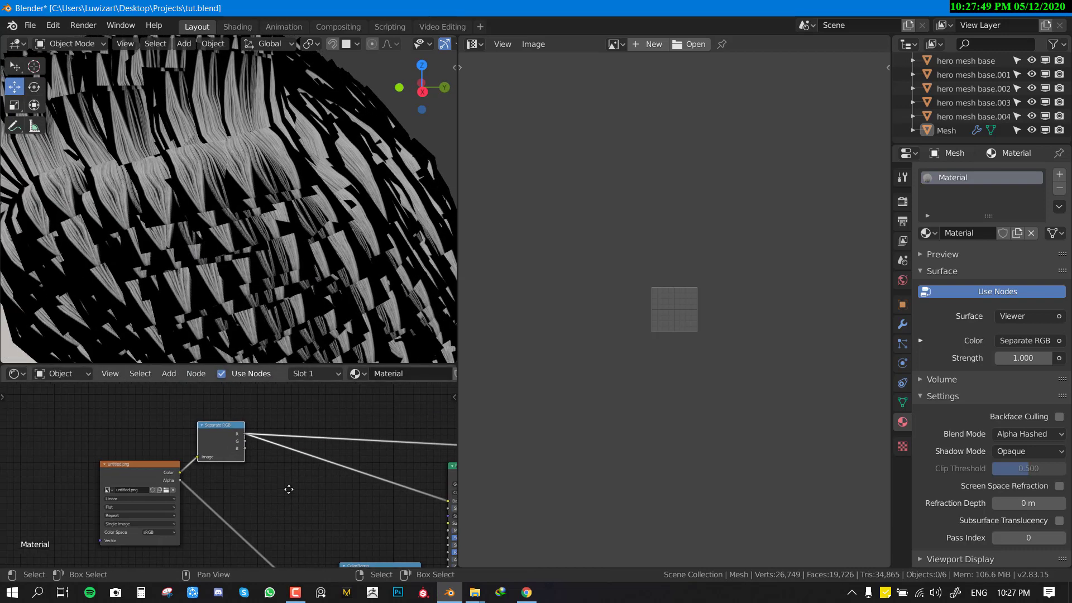
Step: Compare the Separate RGB node's R, G and B outputs one by one on the hair, viewing the strands from different angles
ctrl+shift+click(301, 451)
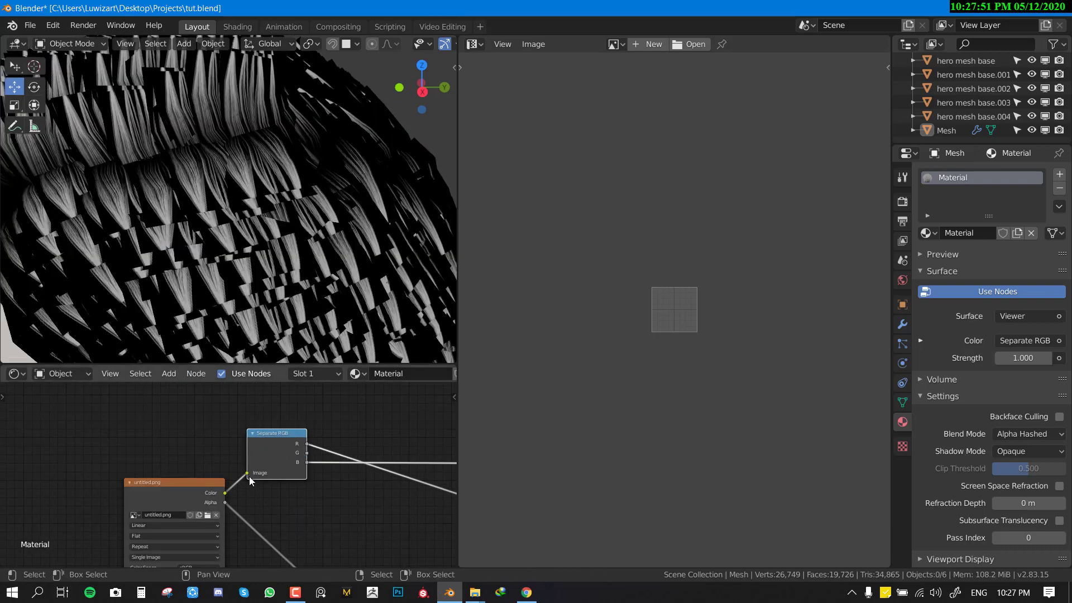
ctrl+shift+click(303, 454)
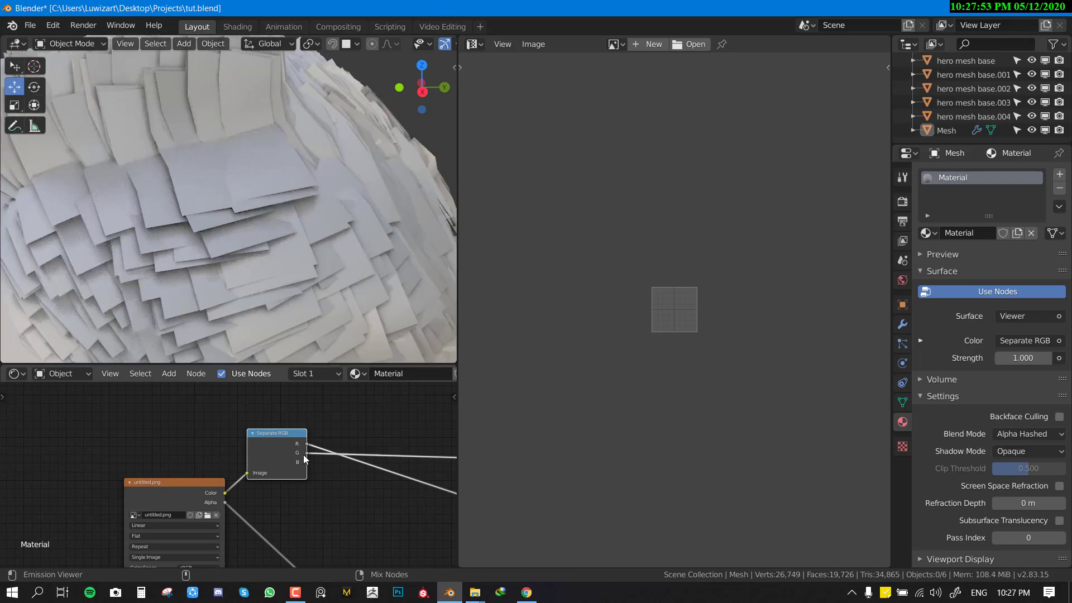
ctrl+shift+click(306, 466)
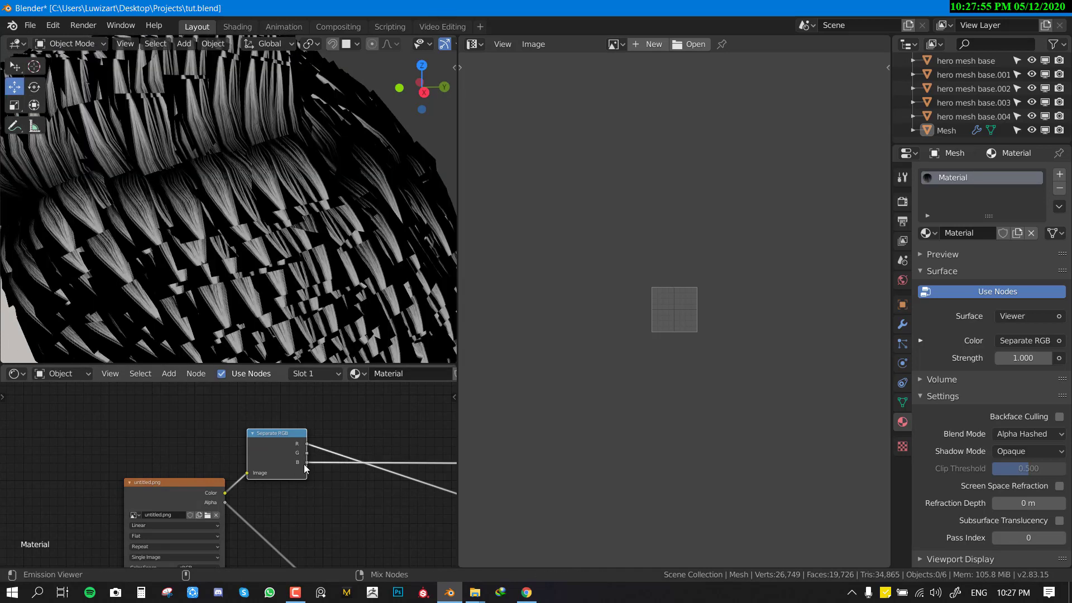
ctrl+shift+click(300, 445)
middle_drag(184, 240, 226, 254)
ctrl+shift+click(299, 454)
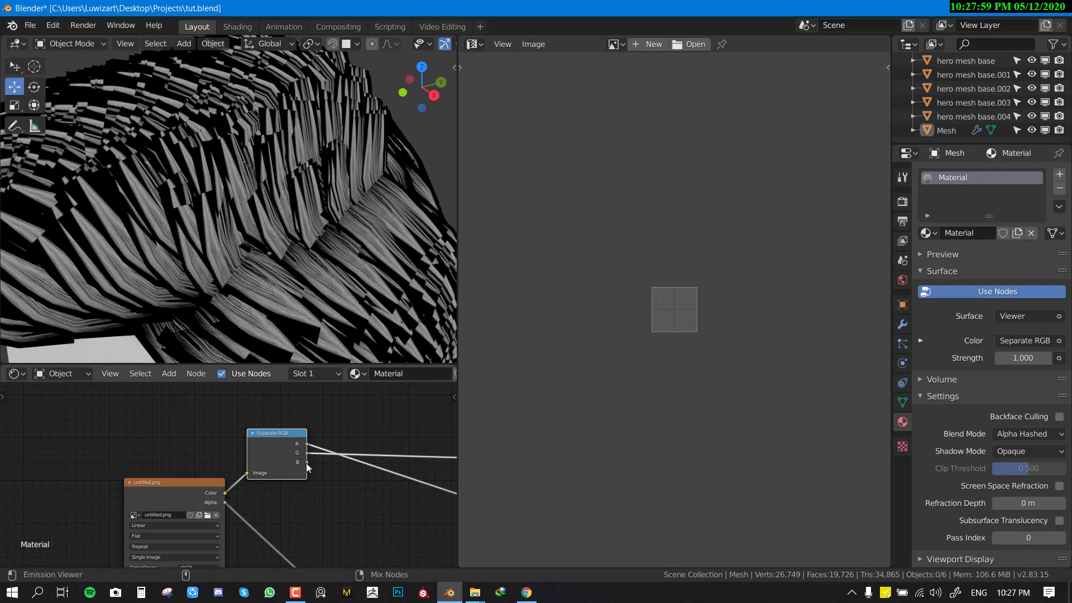
ctrl+shift+click(306, 463)
scroll(308, 465, down, 1)
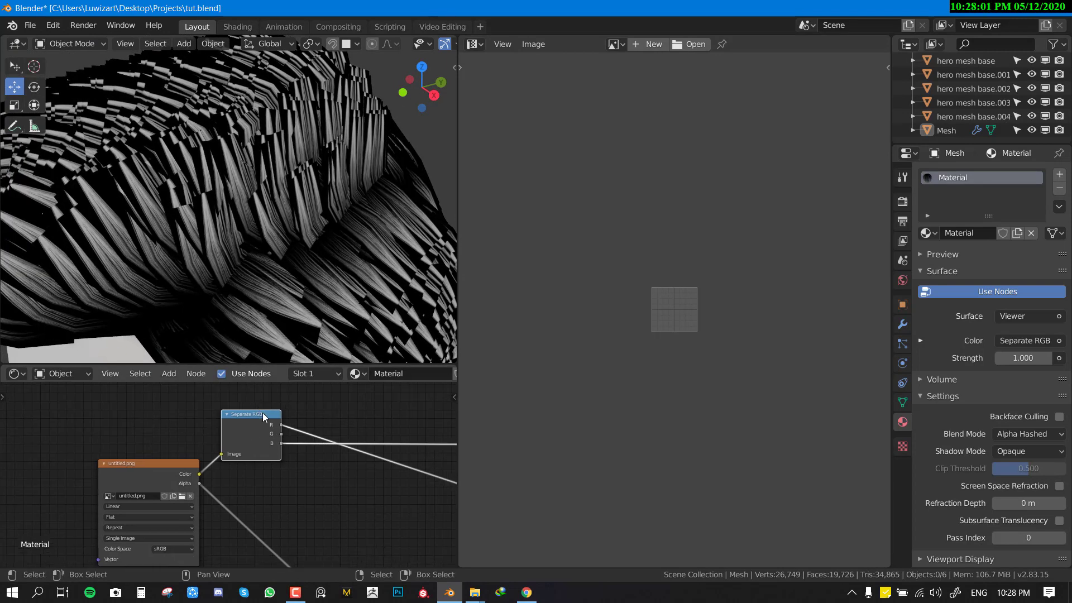
middle_drag(308, 466, 290, 480)
scroll(290, 480, up, 2)
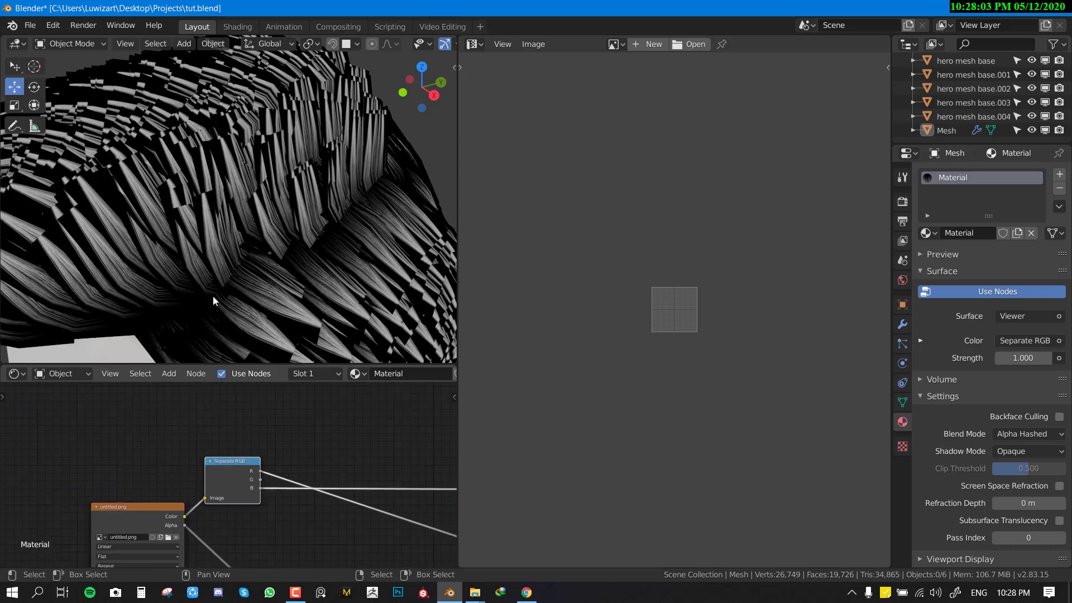
middle_drag(202, 210, 183, 200)
ctrl+shift+click(258, 481)
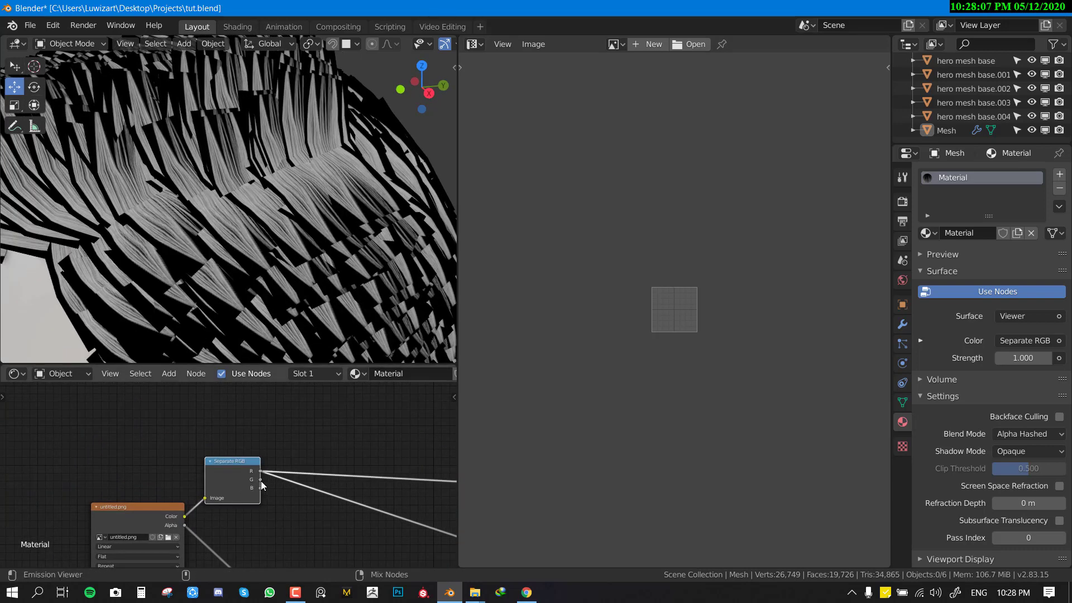
ctrl+shift+click(258, 480)
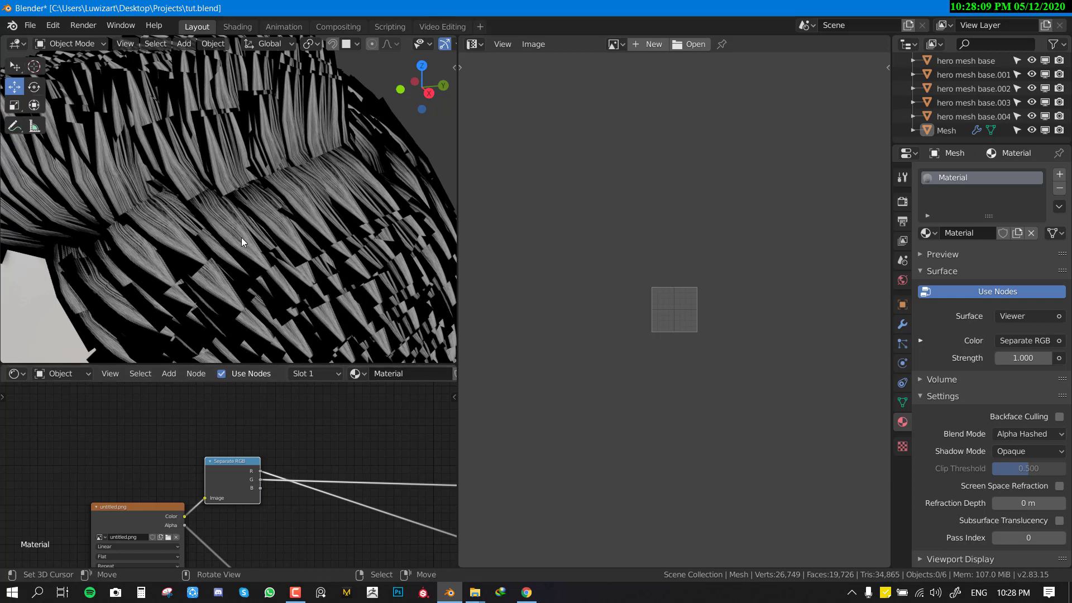
Step: Insert a MixRGB node before the Principled BSDF, feed its factor from the Separate RGB node's R output, and preview it
scroll(272, 506, down, 2)
key(shift+a)
mouse_move(315, 461)
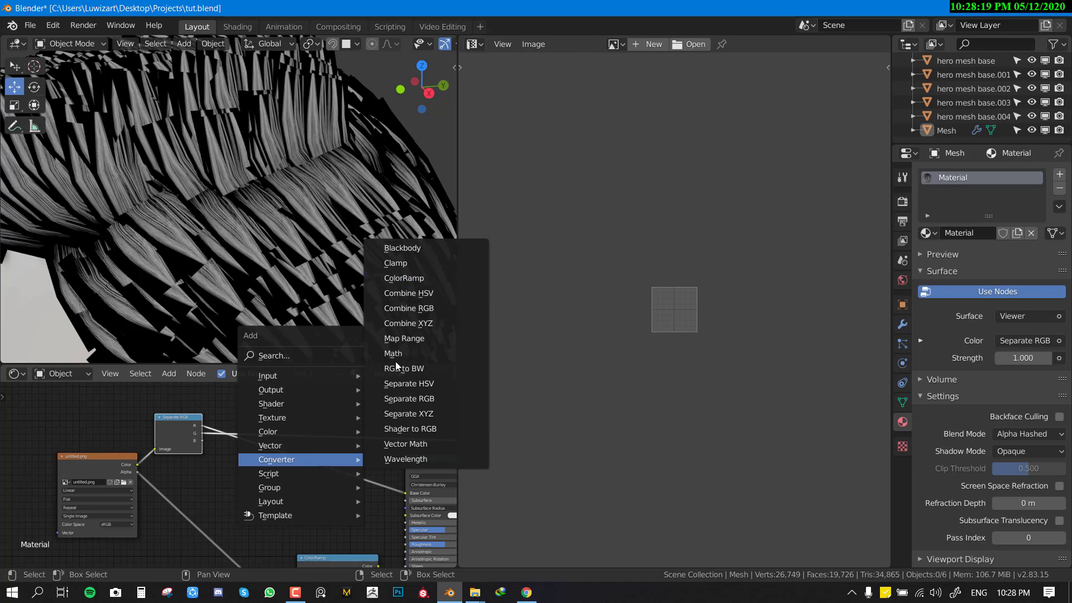
mouse_move(364, 438)
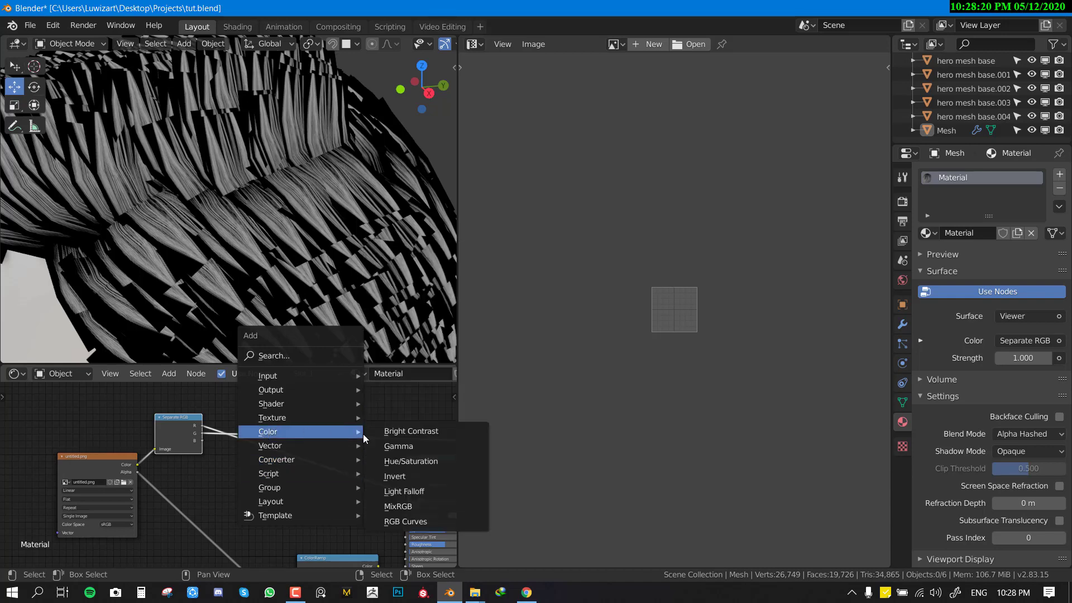
click(398, 506)
click(354, 502)
scroll(353, 505, up, 1)
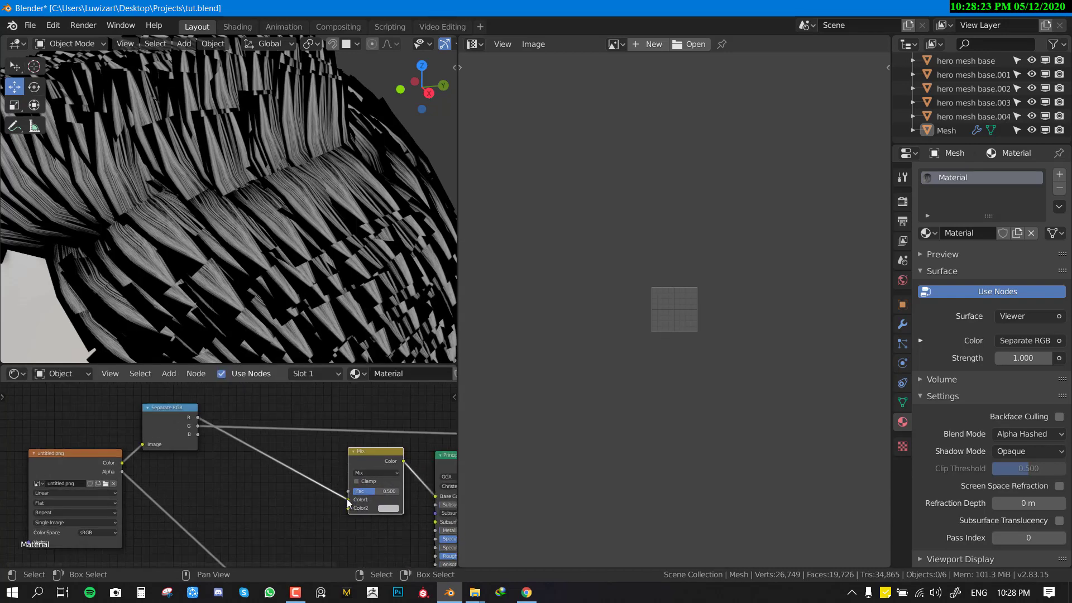
drag(348, 500, 287, 465)
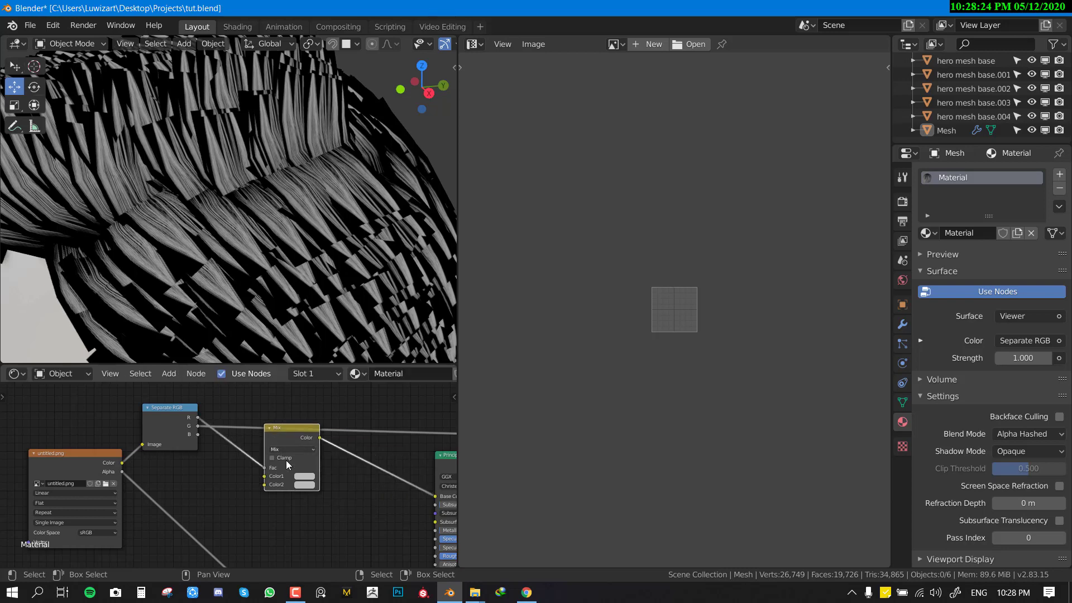
ctrl+shift+click(314, 437)
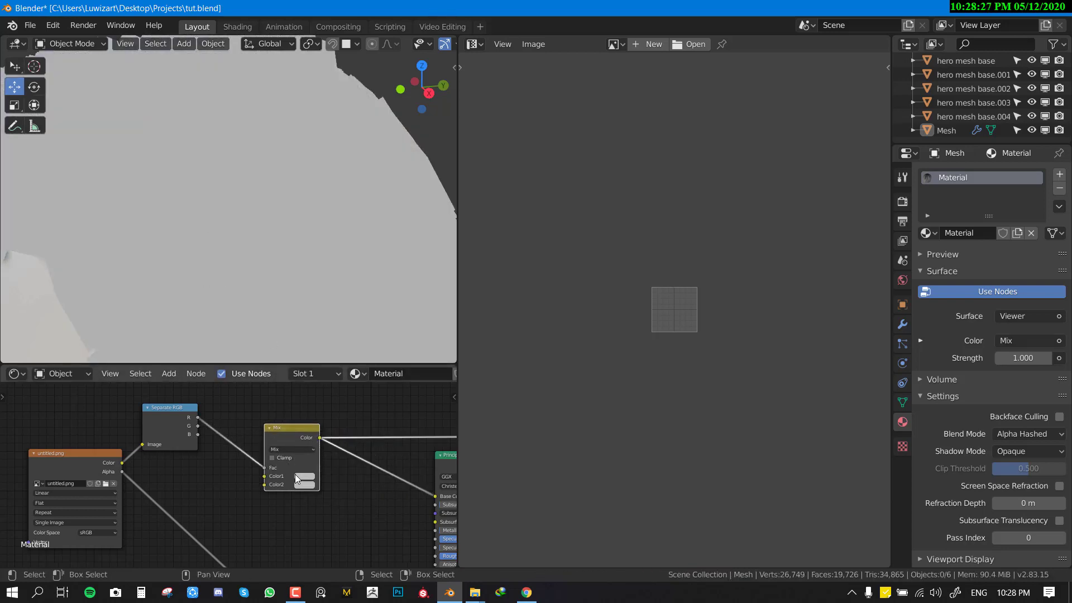
Step: Set the Mix node's Color1 to black and its Color2 to brown (R 0.317, G 0.153, B 0.041)
click(304, 476)
mouse_move(360, 399)
mouse_down()
mouse_move(362, 419)
mouse_move(361, 385)
mouse_move(362, 419)
mouse_up()
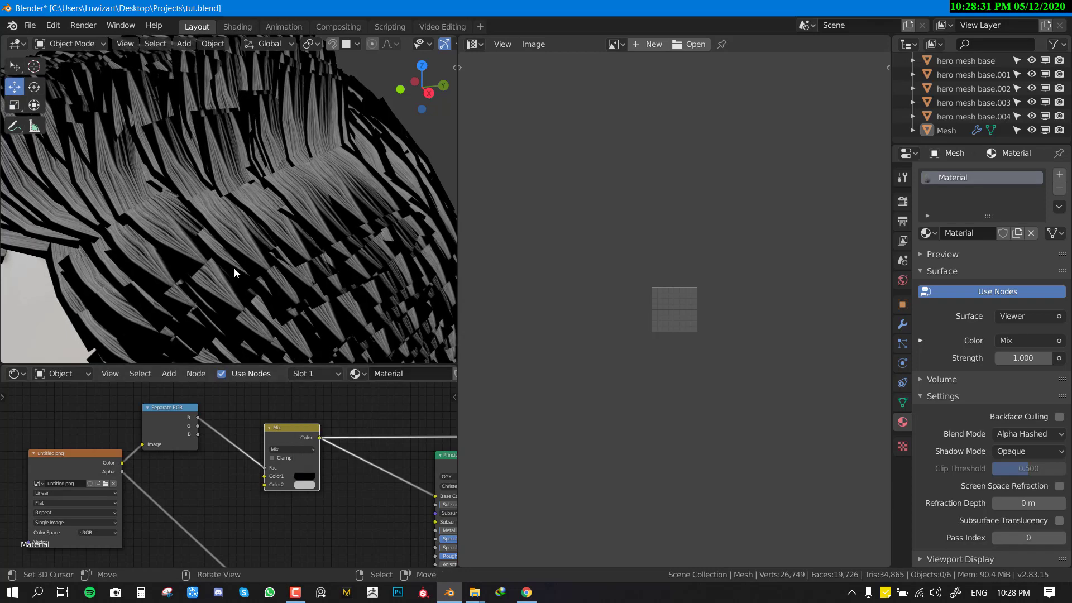
click(304, 485)
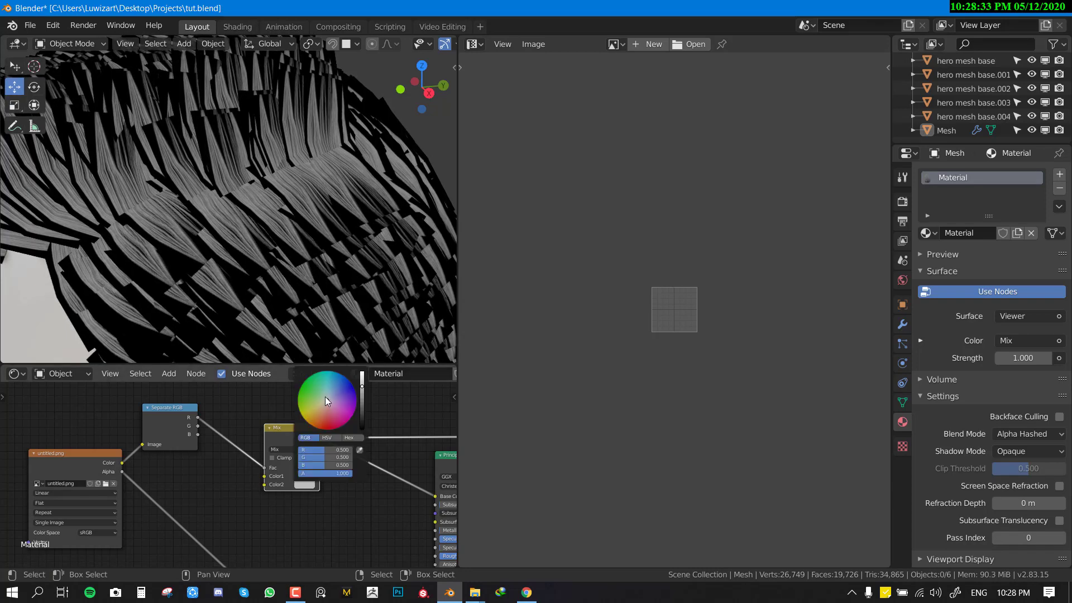
drag(326, 394, 362, 395)
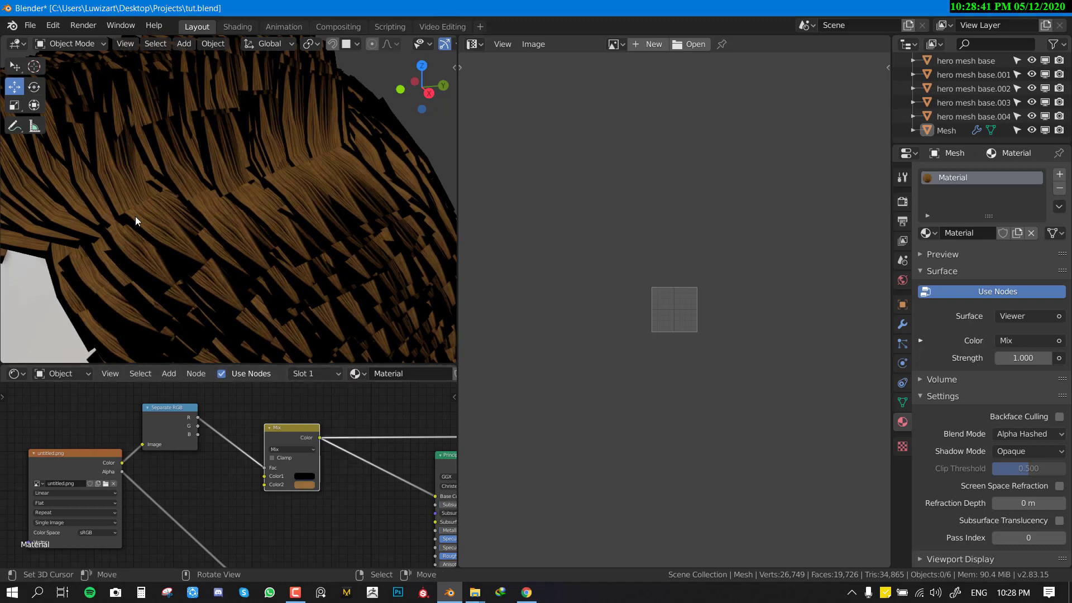
middle_drag(135, 221, 173, 219)
scroll(294, 496, up, 1)
Step: Duplicate the Mix node onto the link after the first one and connect the B channel to the copy's factor
drag(304, 437, 263, 421)
key(shift+d)
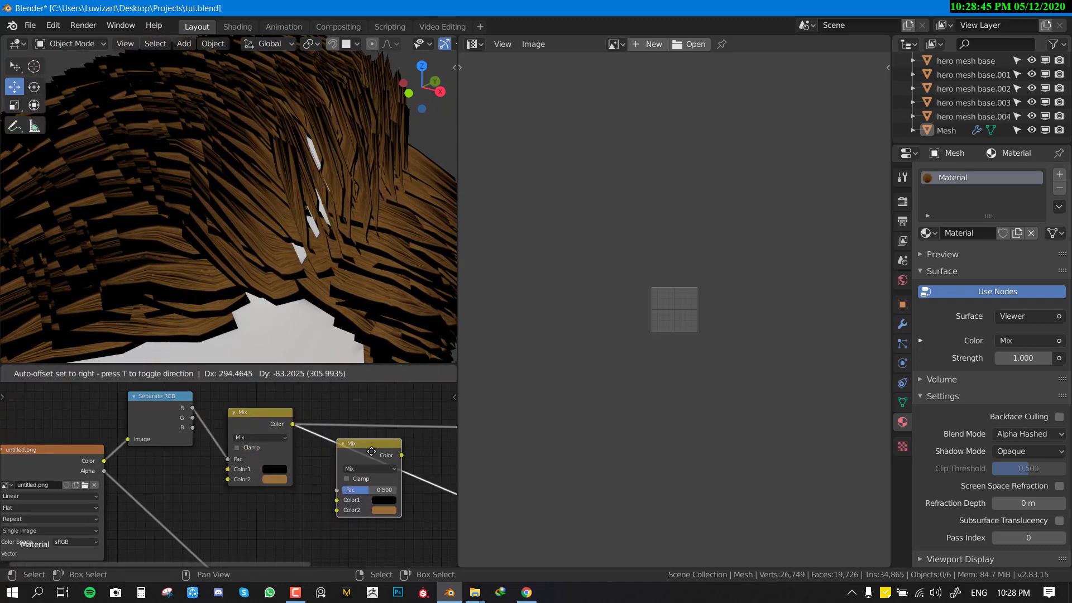
click(371, 451)
drag(342, 493, 339, 490)
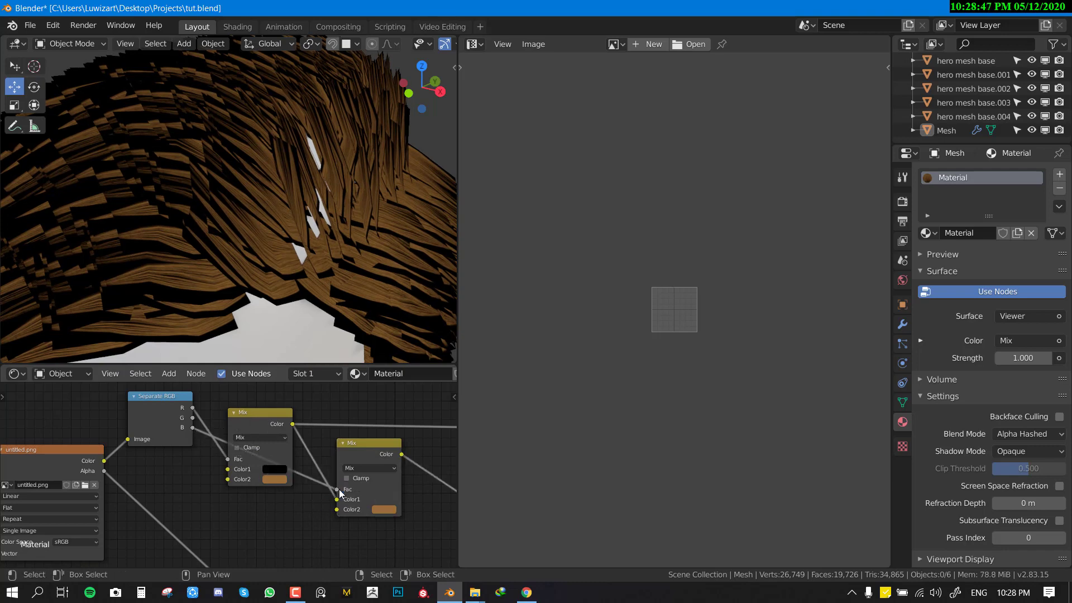
Step: Set the second Mix node's Color2 to green (R 0.137, G 0.317, B 0.109) and preview its output on the hair
middle_drag(377, 502, 313, 471)
click(321, 478)
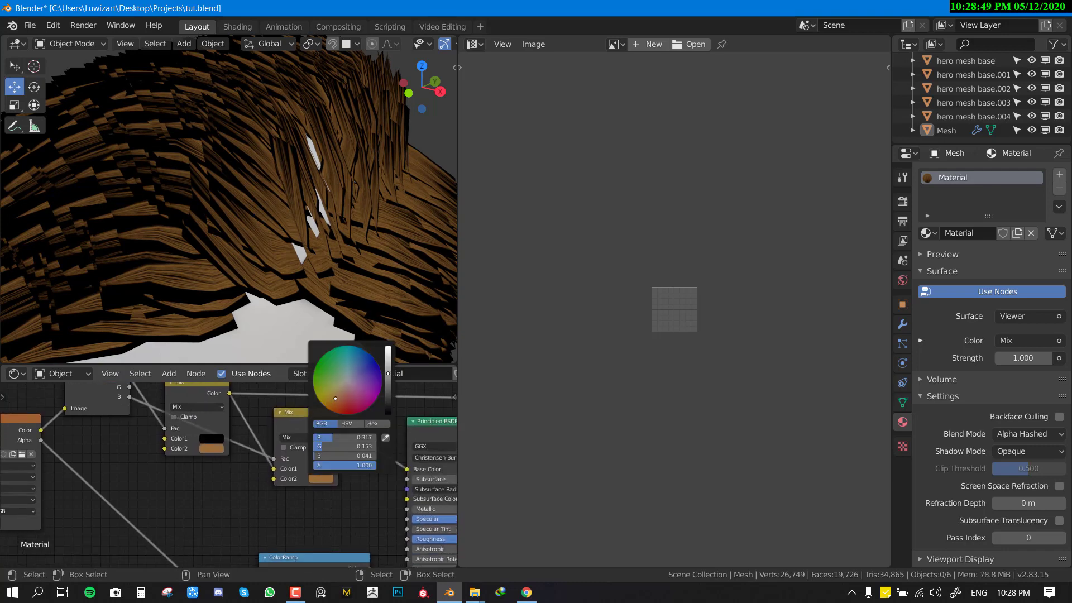
drag(343, 396, 335, 374)
ctrl+shift+click(307, 421)
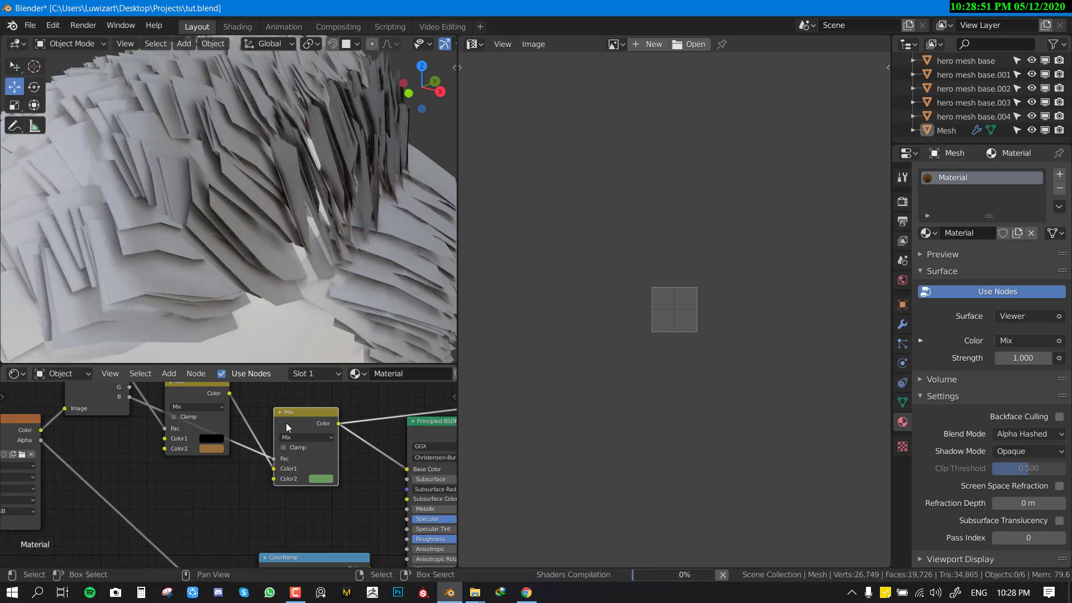
mouse_move(286, 303)
middle_down()
mouse_move(240, 289)
mouse_move(276, 294)
mouse_move(235, 272)
mouse_move(262, 335)
middle_up()
Step: Change the second Mix node's Color2 to a pale, desaturated beige for the hair tips
click(330, 478)
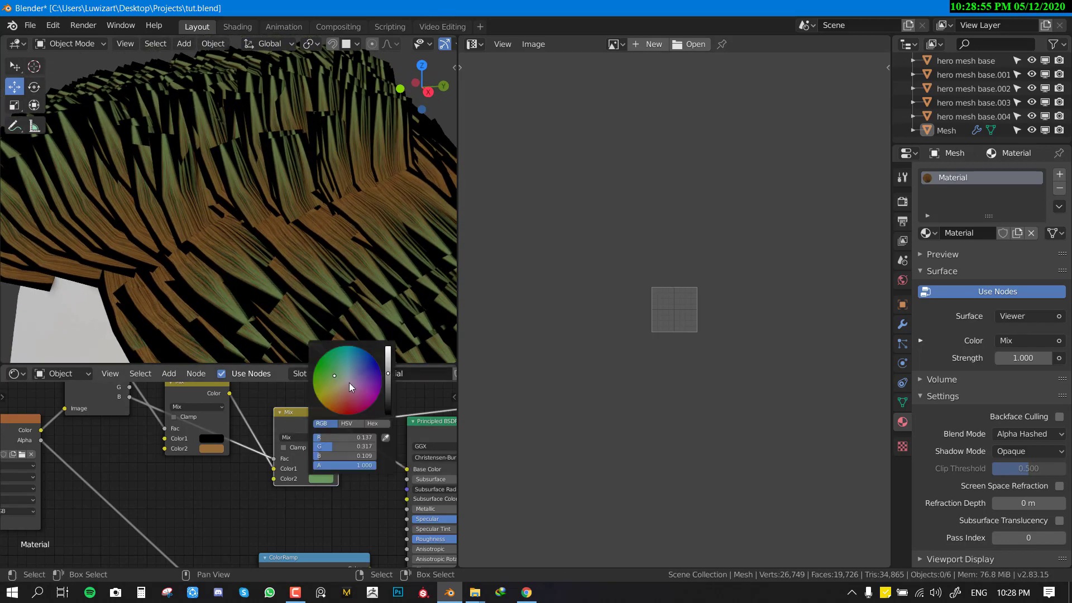
drag(350, 383, 343, 381)
scroll(223, 200, down, 5)
middle_drag(223, 200, 207, 203)
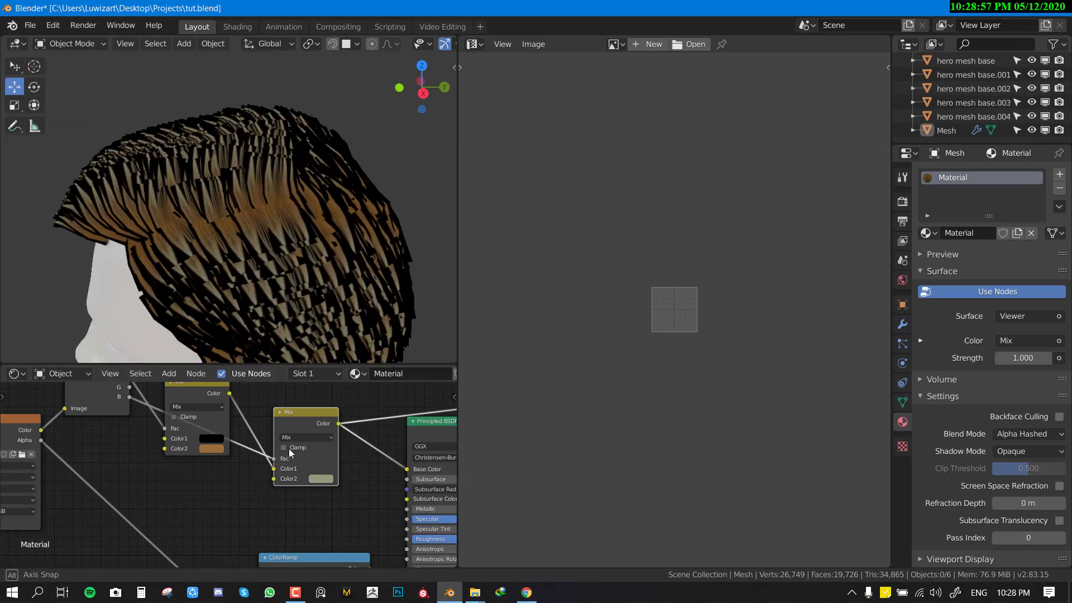
Step: Return the material output to the Principled BSDF, check the hair from several angles, and save the file
middle_drag(287, 494, 247, 479)
ctrl+shift+click(418, 414)
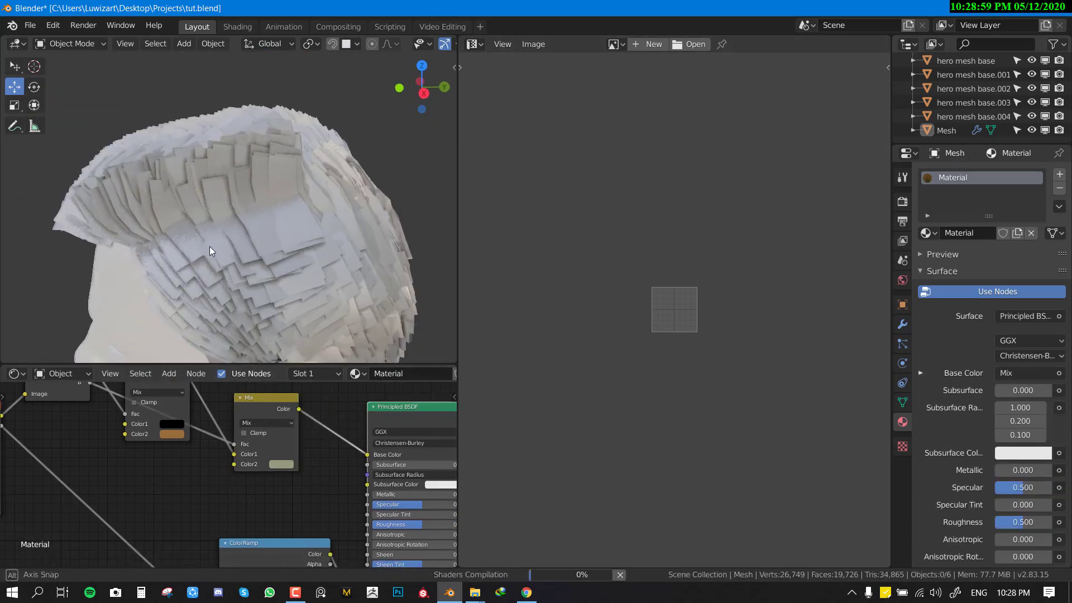
scroll(220, 246, up, 4)
scroll(220, 247, down, 6)
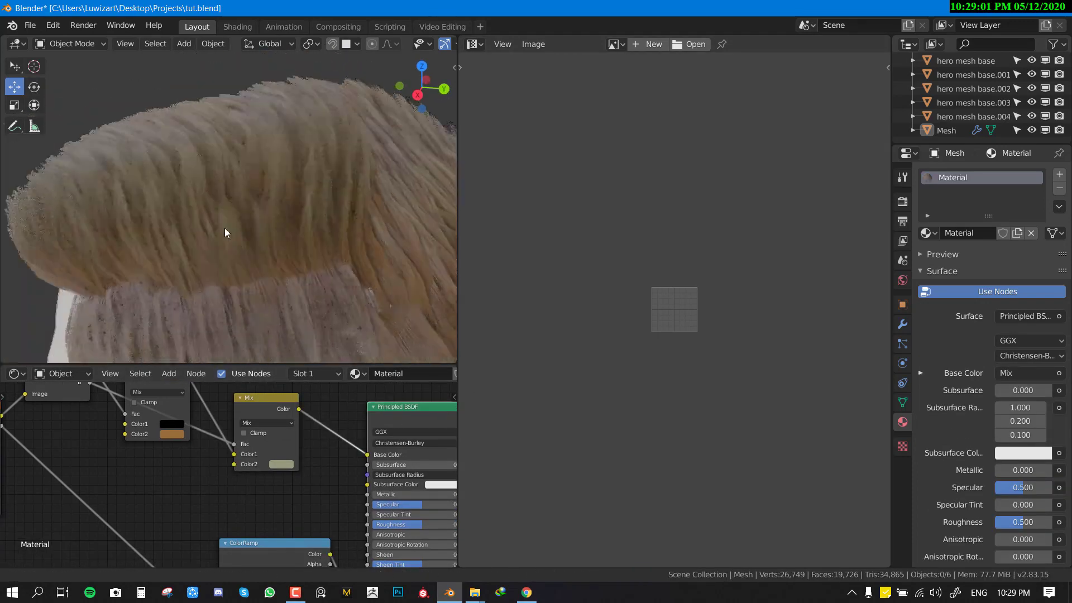
key(ctrl+s)
middle_drag(223, 244, 187, 234)
key(ctrl+s)
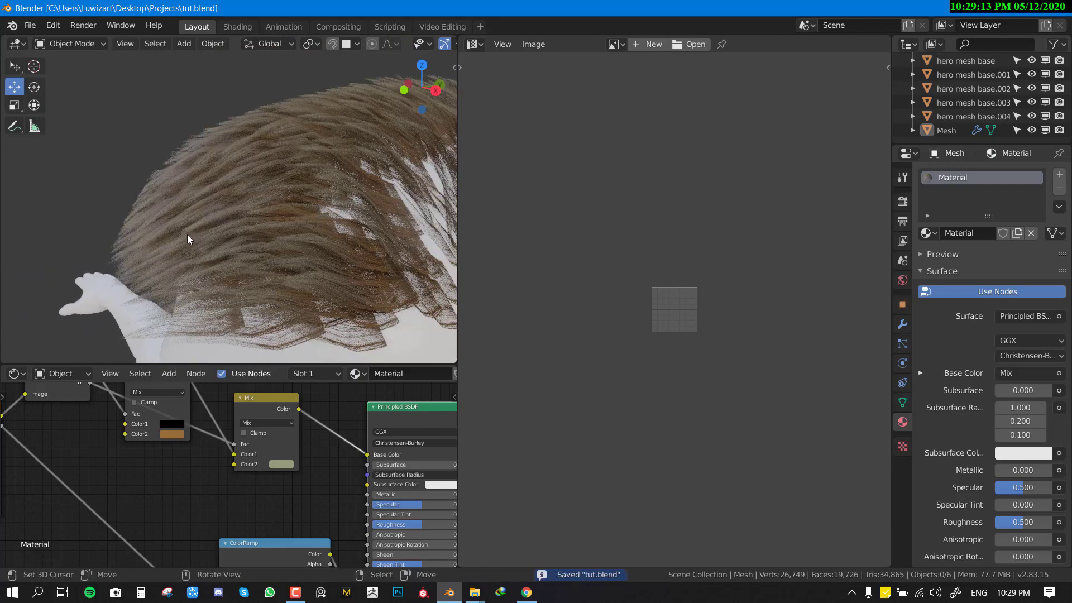
middle_drag(212, 431, 193, 488)
middle_drag(216, 243, 192, 226)
key(ctrl+s)
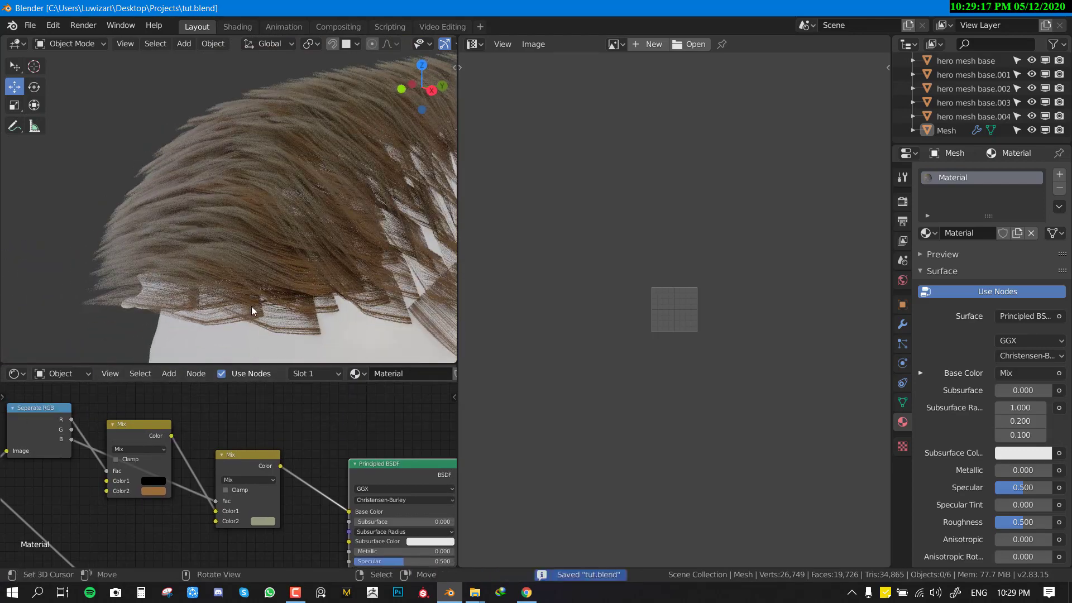
middle_drag(277, 273, 247, 273)
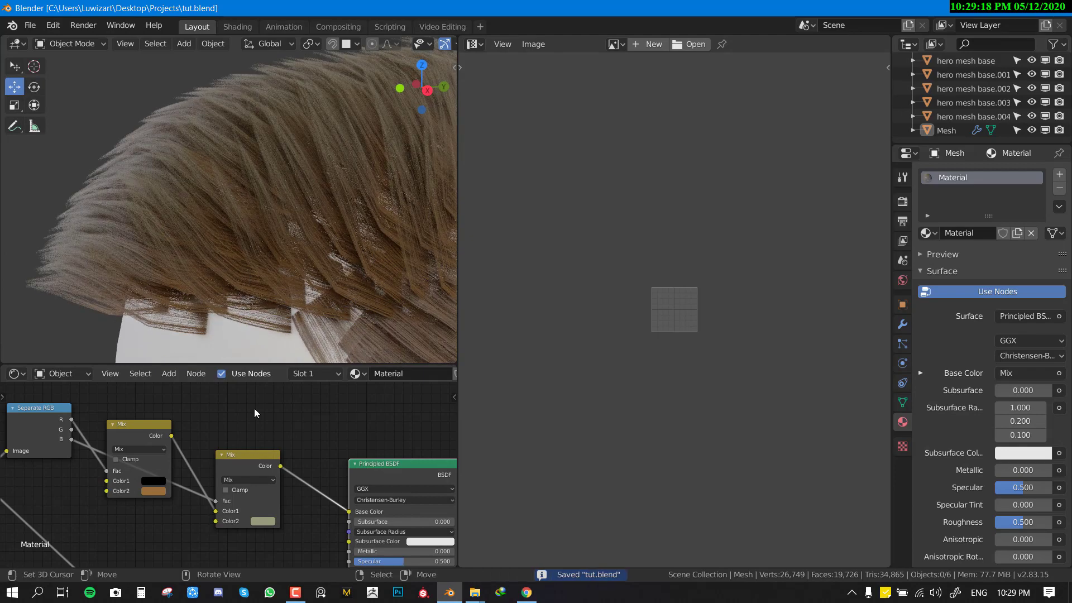
Step: Duplicate the second Mix node onto the link before the Principled BSDF and connect the G channel to the copy's factor
click(233, 461)
key(shift+d)
click(333, 478)
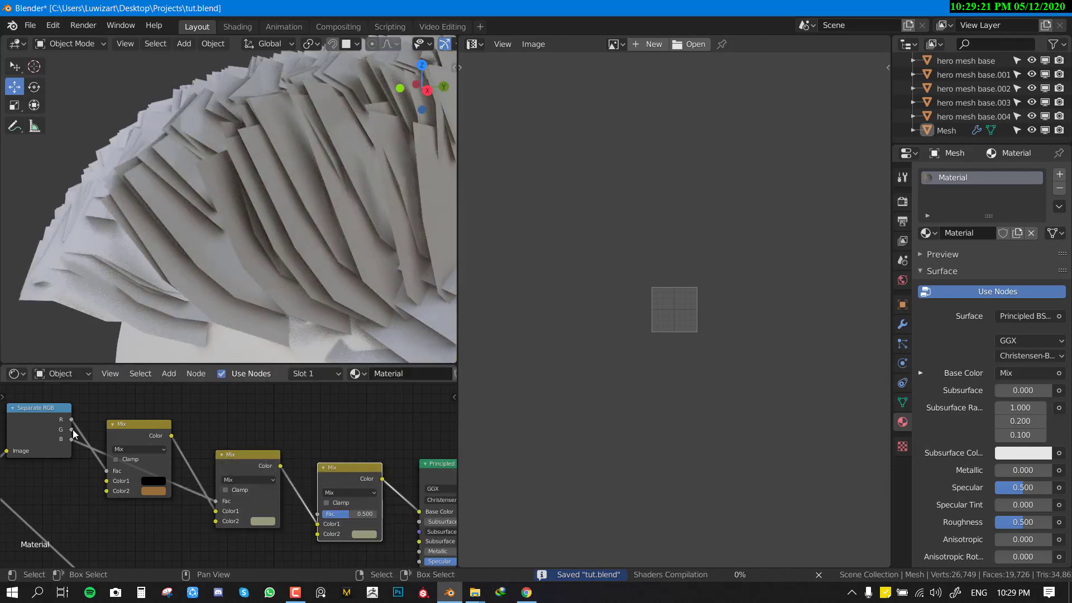
drag(72, 430, 116, 471)
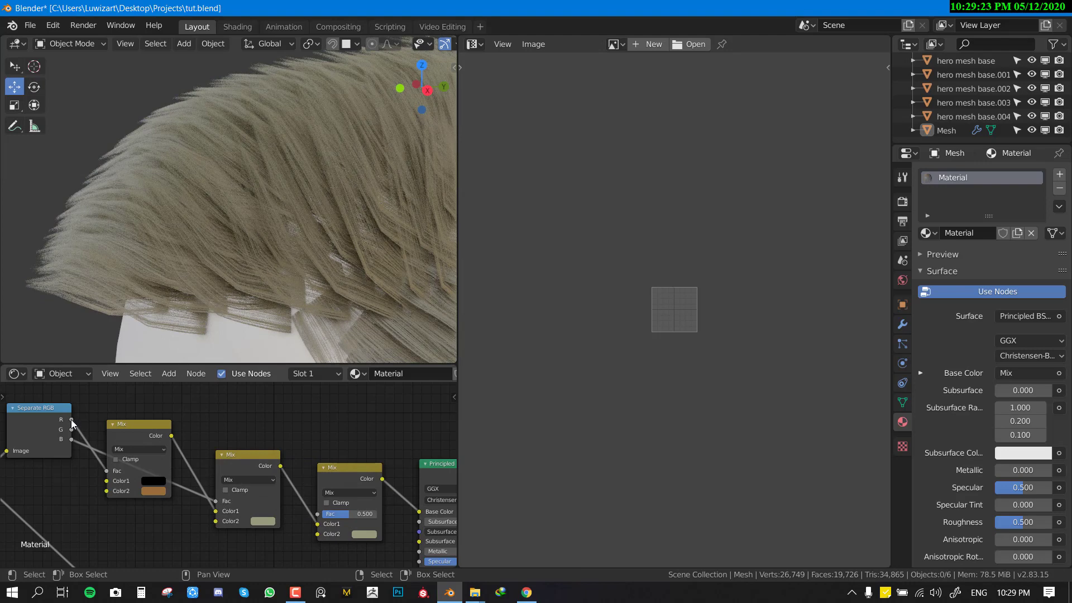
ctrl+shift+click(256, 462)
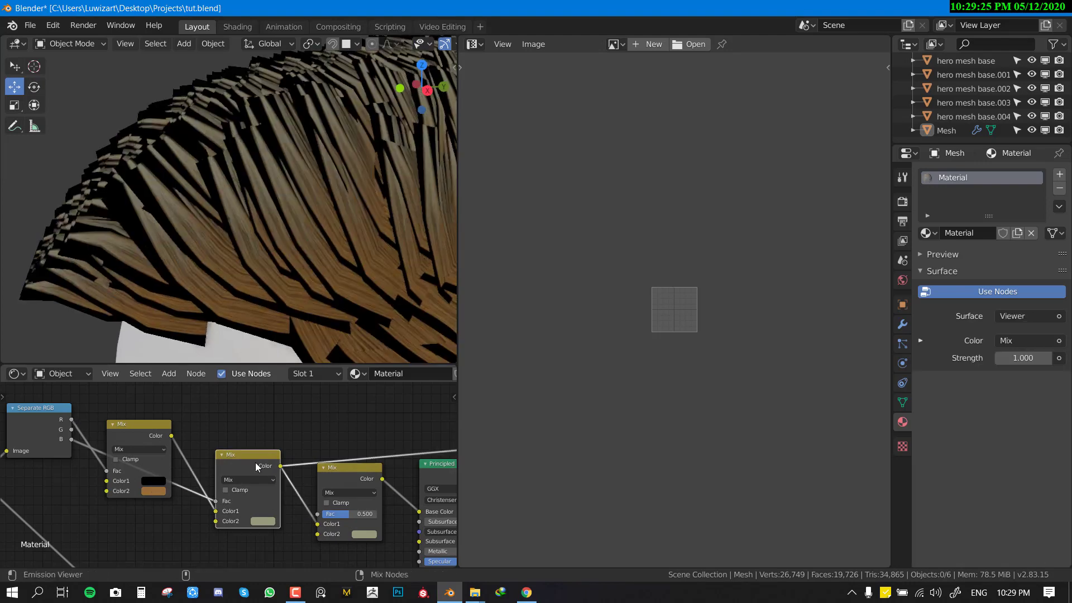
click(151, 481)
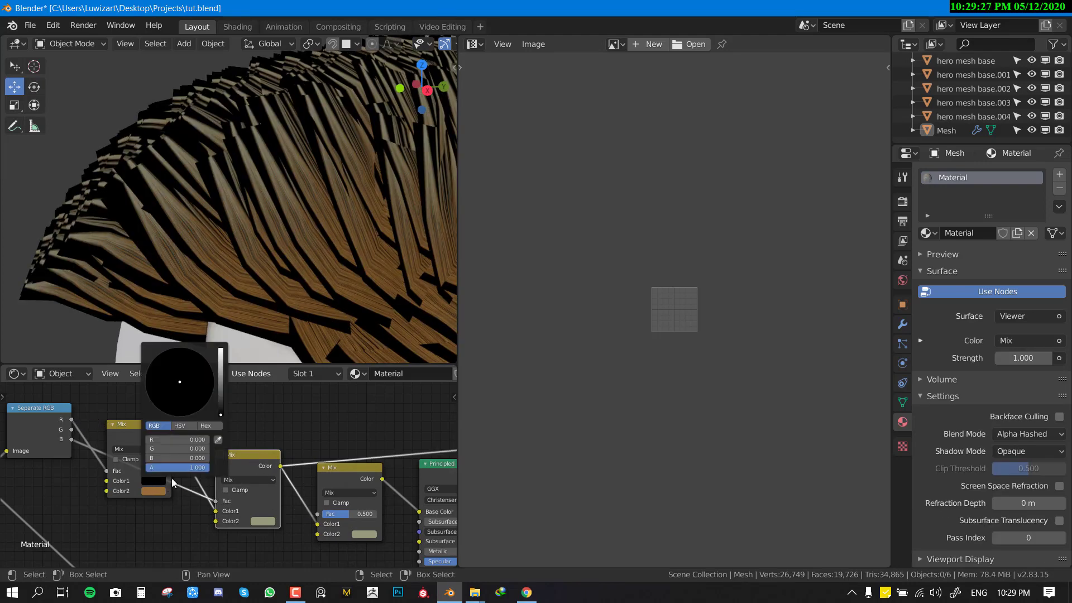
mouse_move(220, 397)
mouse_down()
mouse_move(221, 351)
mouse_move(221, 415)
mouse_up()
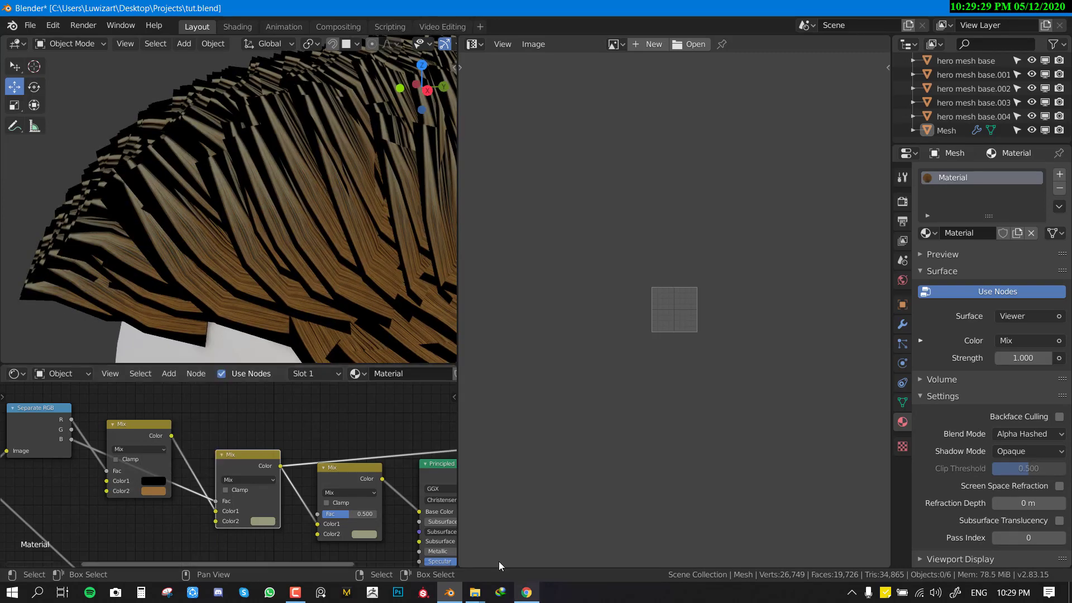
mouse_move(72, 430)
mouse_down()
mouse_move(330, 555)
mouse_move(319, 514)
mouse_up()
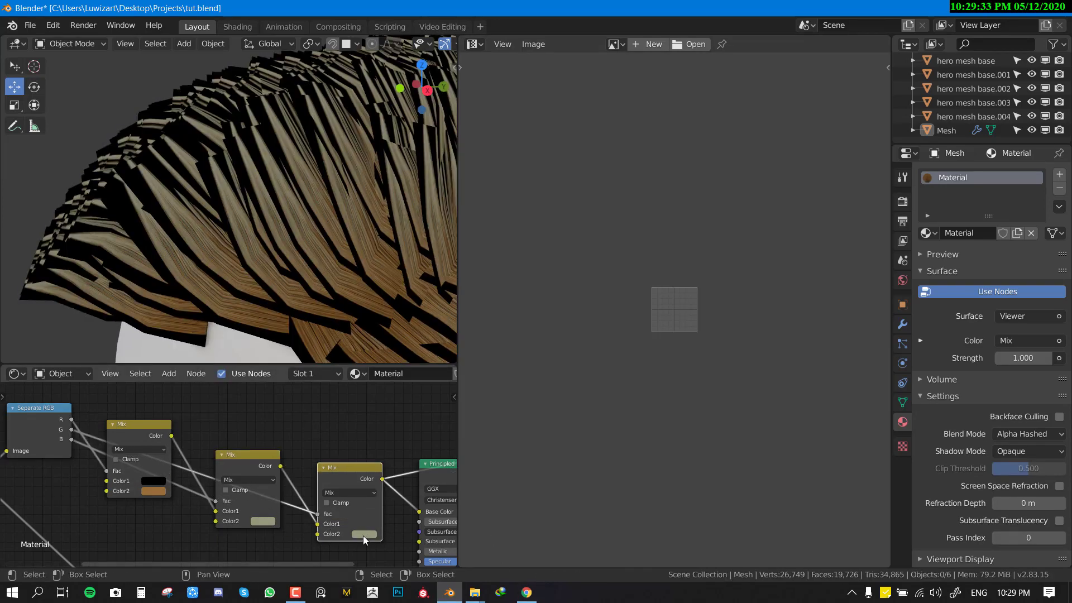
Step: Set the third Mix node's Color2 to orange-brown (R 0.317, G 0.072, B 0.013) and the first Mix node's Color2 to near-black (R 0.010, G 0.006, B 0.003)
click(363, 535)
drag(397, 465, 365, 458)
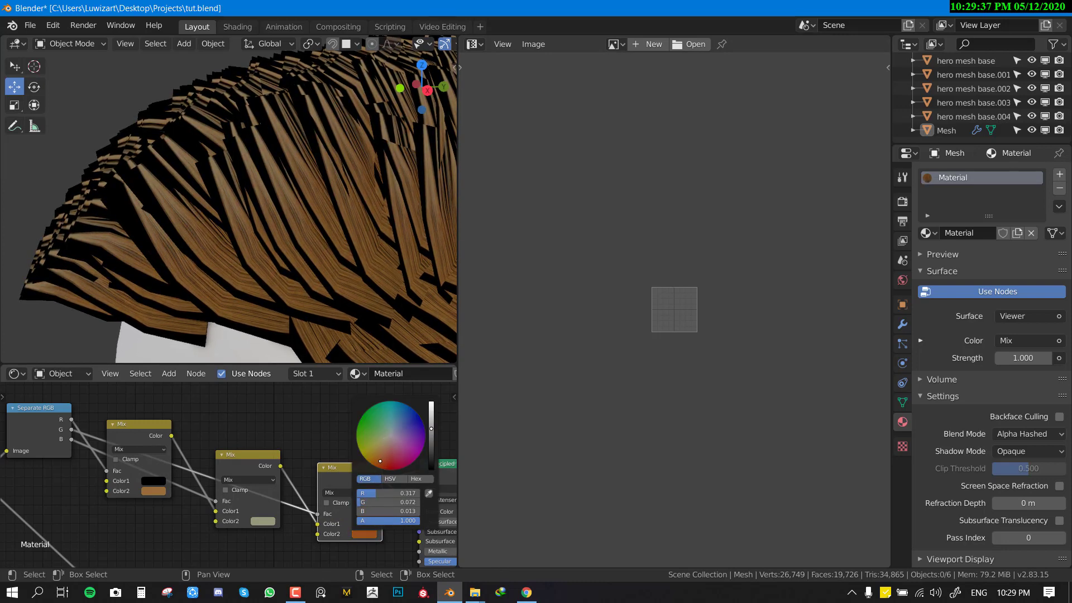
click(147, 491)
drag(221, 385, 221, 419)
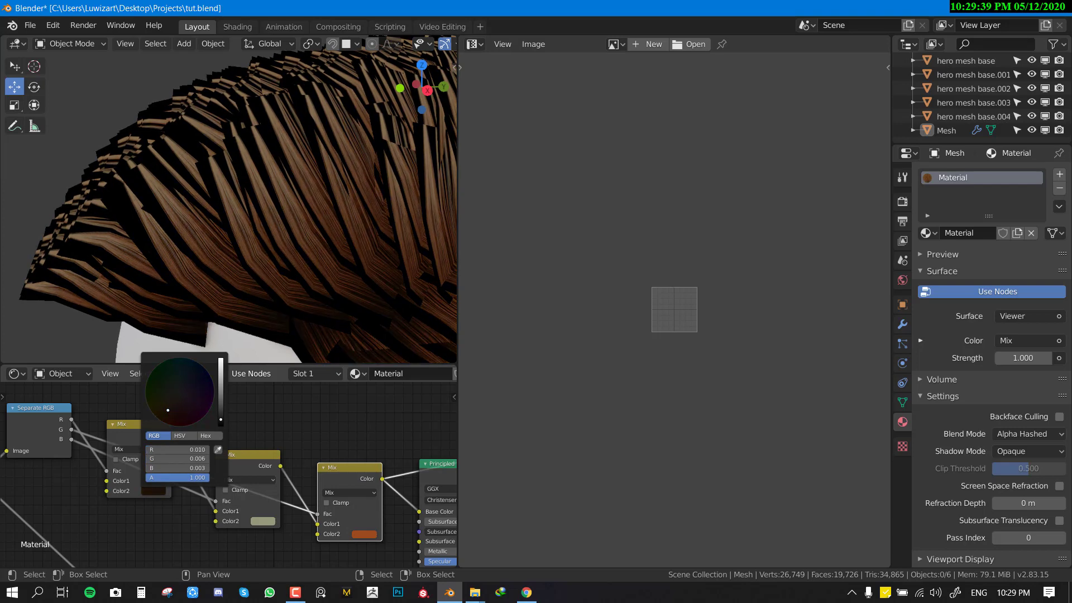
scroll(320, 216, down, 4)
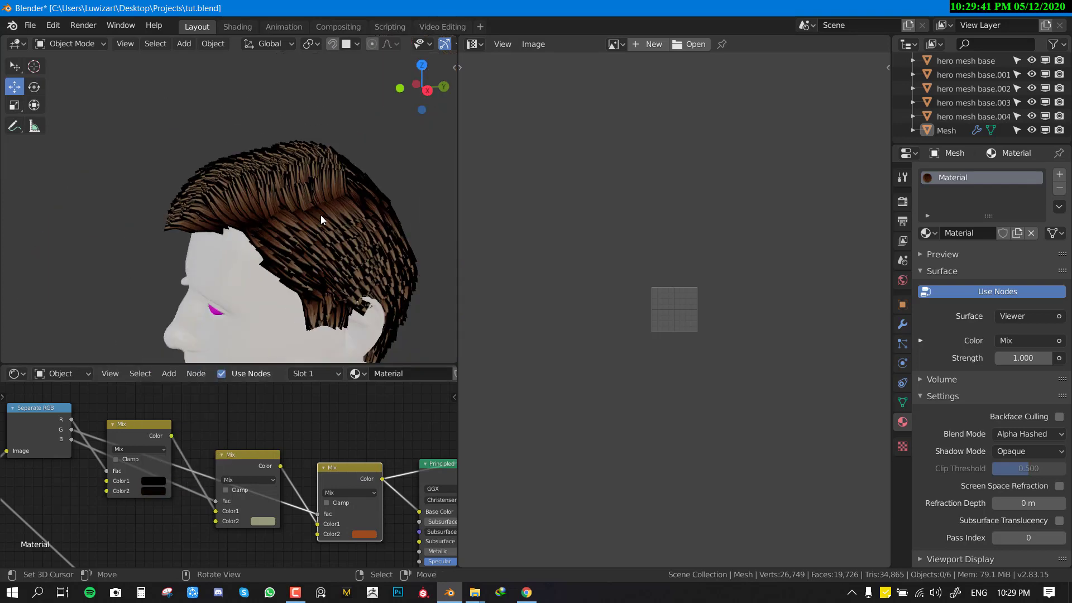
middle_drag(320, 215, 337, 282)
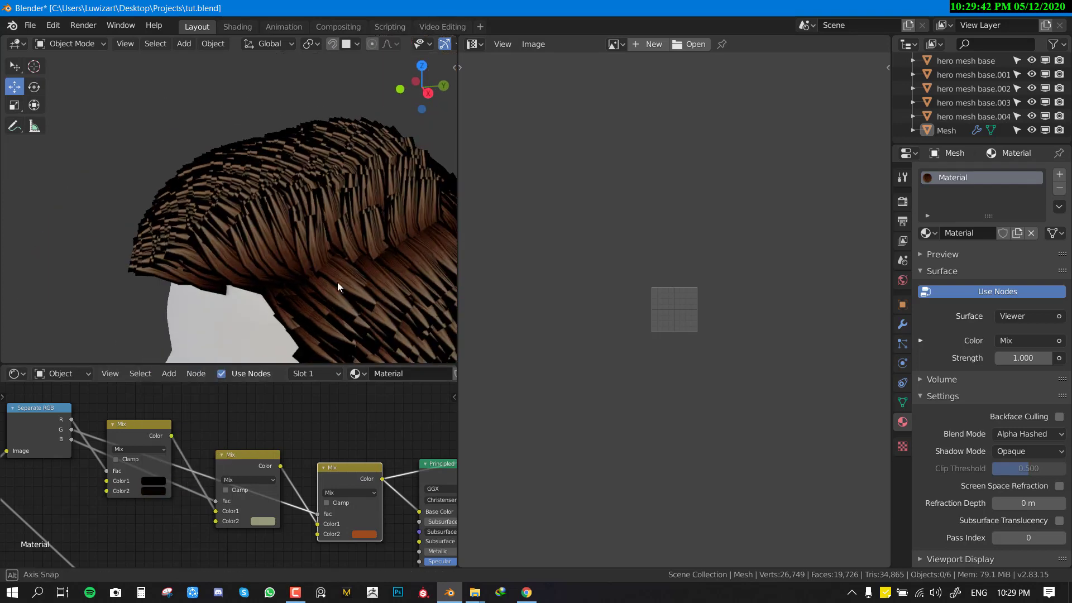
Step: Brighten the third Mix node's Color2 to a vivid orange and return the material output to the Principled BSDF
click(364, 535)
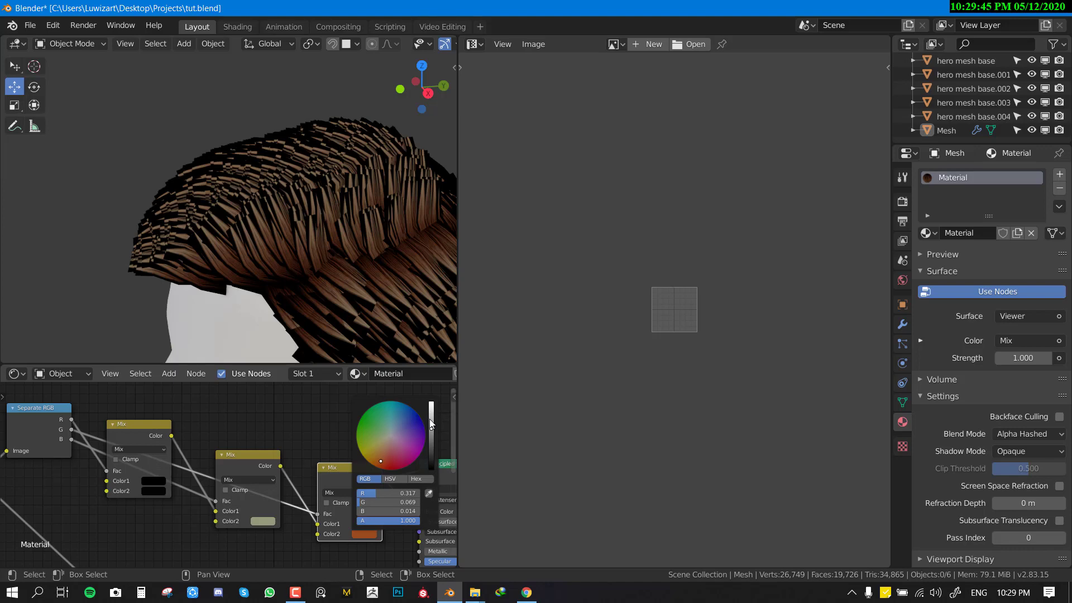
drag(430, 425, 430, 408)
scroll(230, 470, down, 1)
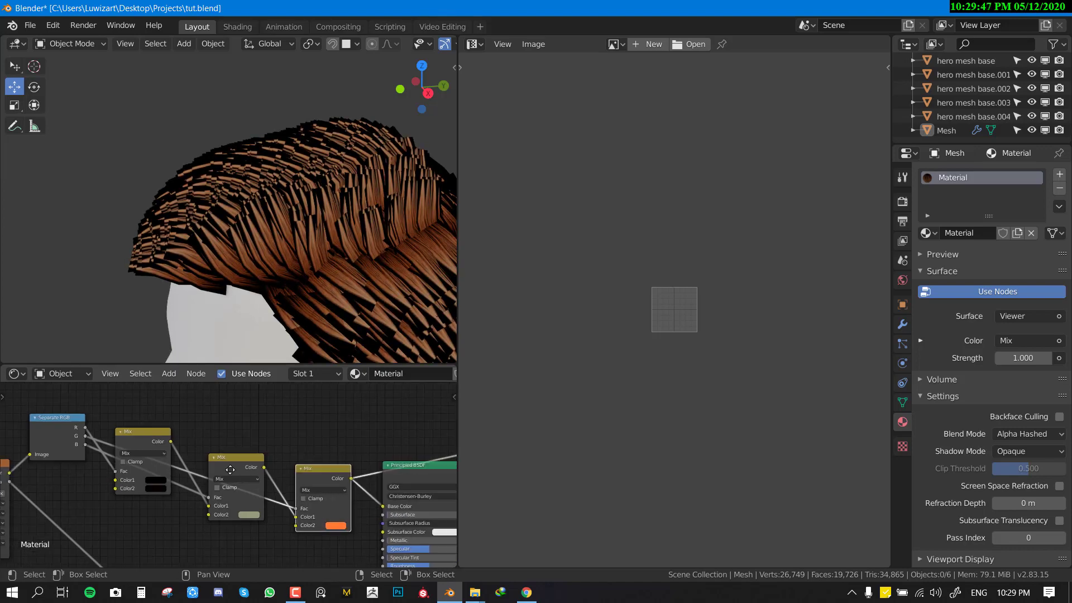
middle_drag(230, 470, 170, 457)
ctrl+shift+click(384, 454)
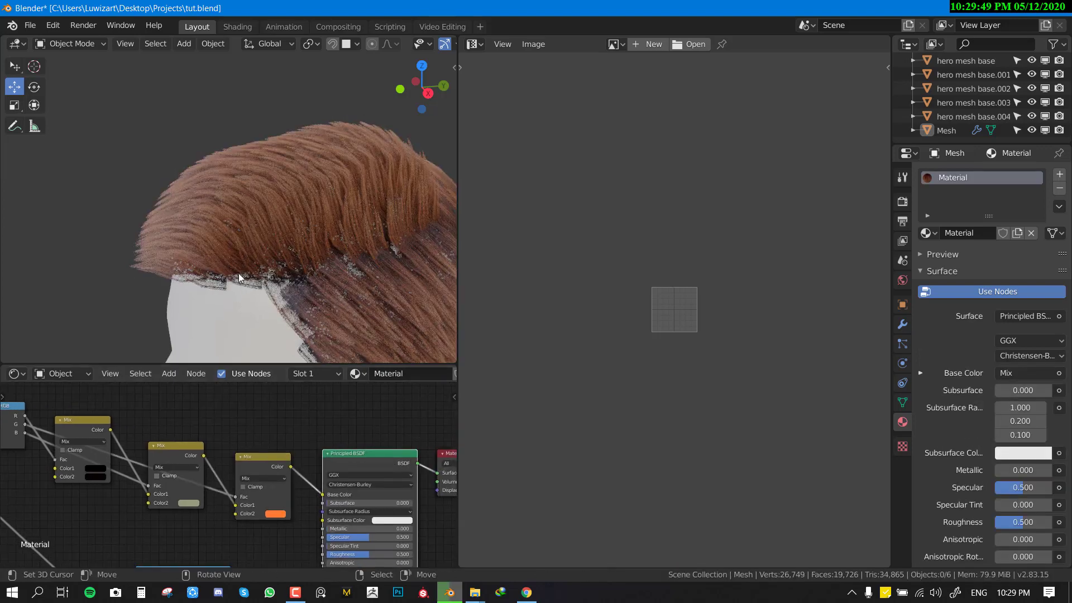
Step: Check the recolored hair from several angles in a maximized viewport and save the file
key(ctrl+space)
middle_drag(189, 289, 454, 292)
scroll(384, 426, up, 3)
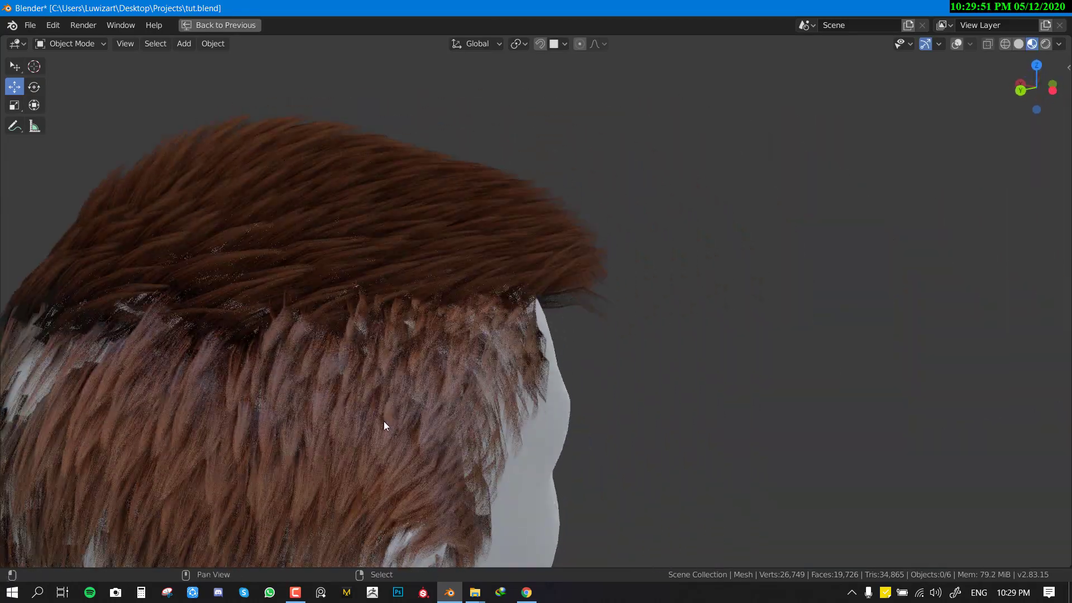
scroll(510, 265, down, 4)
key(ctrl+s)
middle_drag(579, 269, 559, 350)
key(ctrl+space)
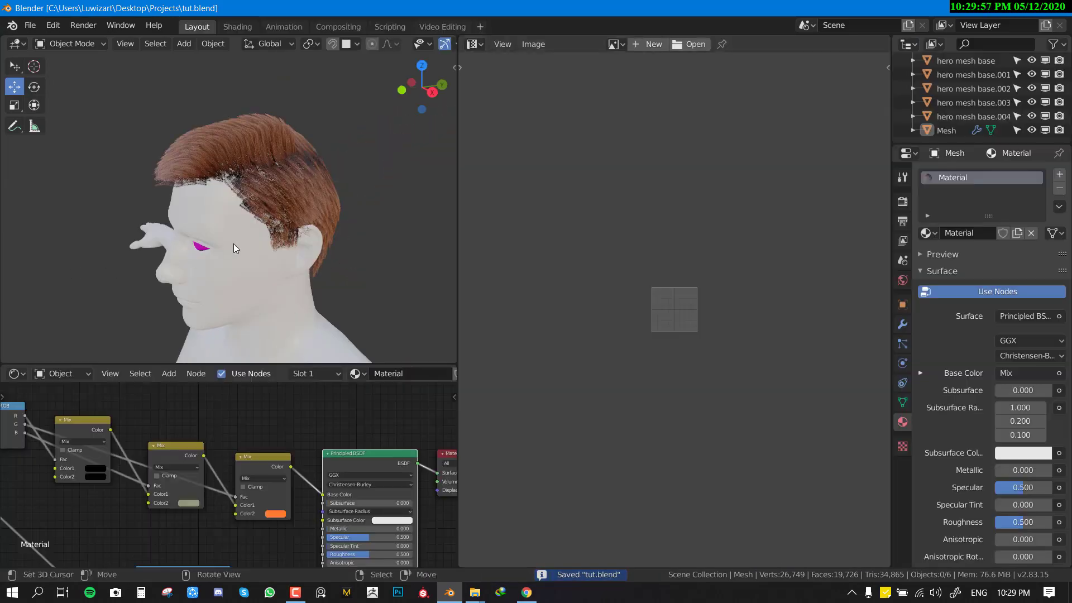
middle_drag(319, 499, 257, 488)
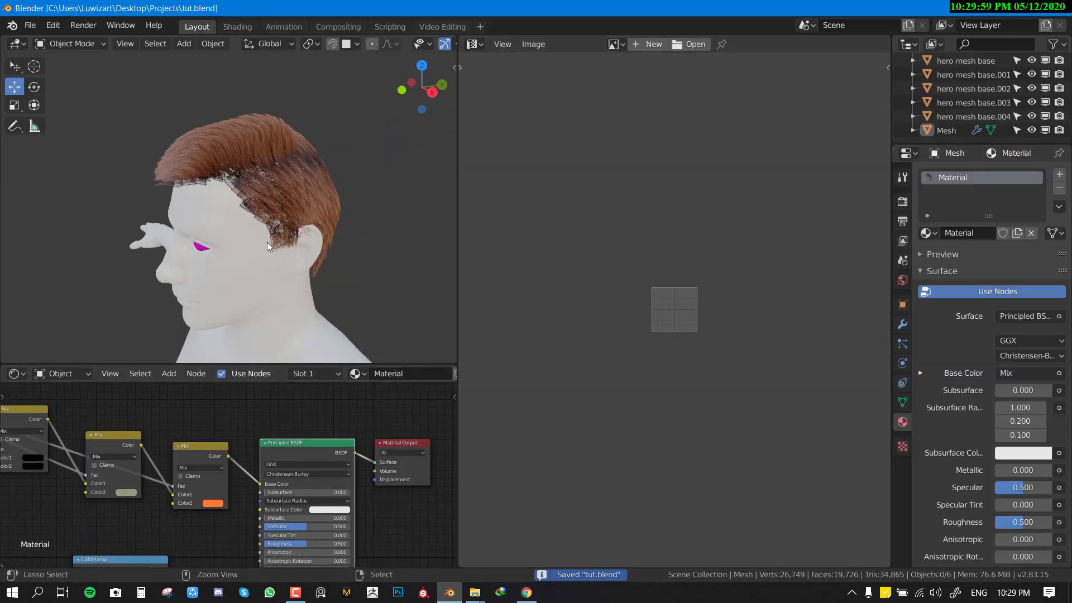
Step: Open tut1.blend and set the display amount of the hair particle system's interpolated children to 10
click(9, 27)
click(26, 42)
click(600, 354)
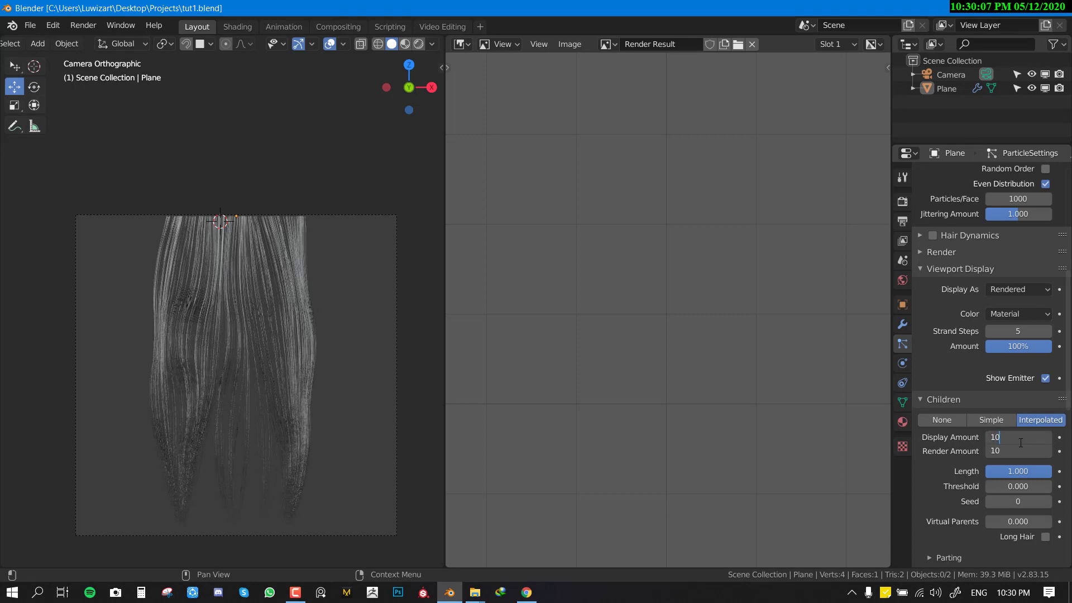
key(Return)
Step: Render the hair strands, overwrite untitled.png on the Desktop with the render, and save tut1.blend
key(F12)
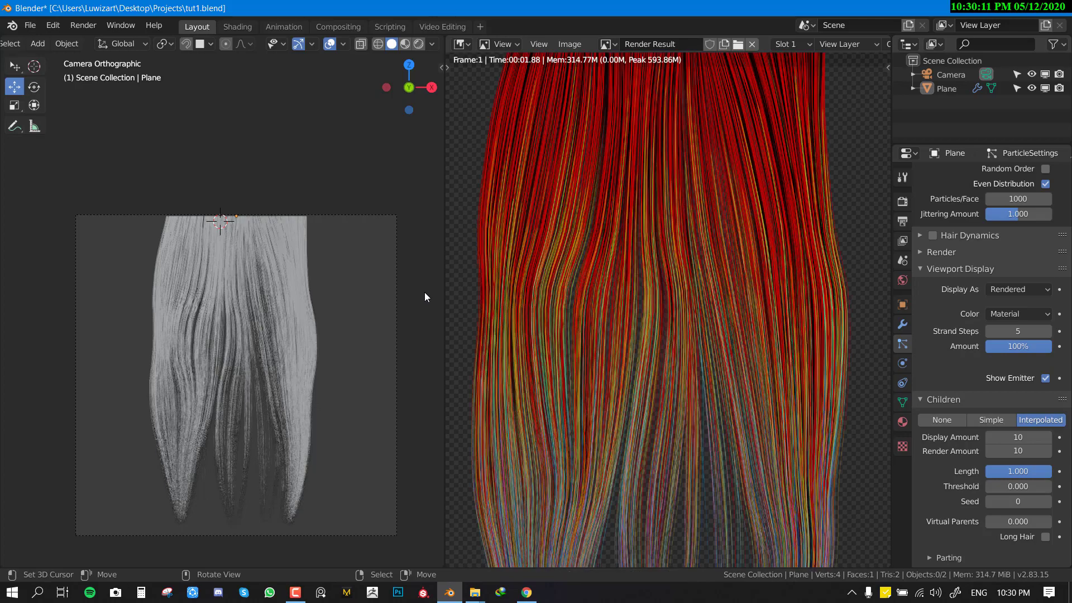
scroll(660, 323, down, 2)
key(shift+alt+s)
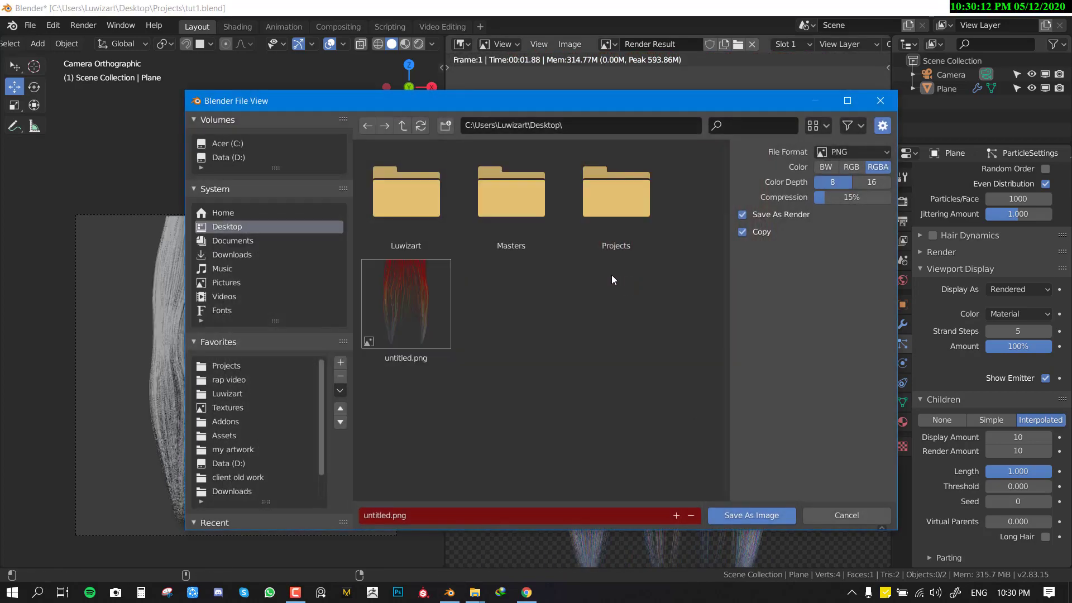
double_click(428, 318)
key(ctrl+s)
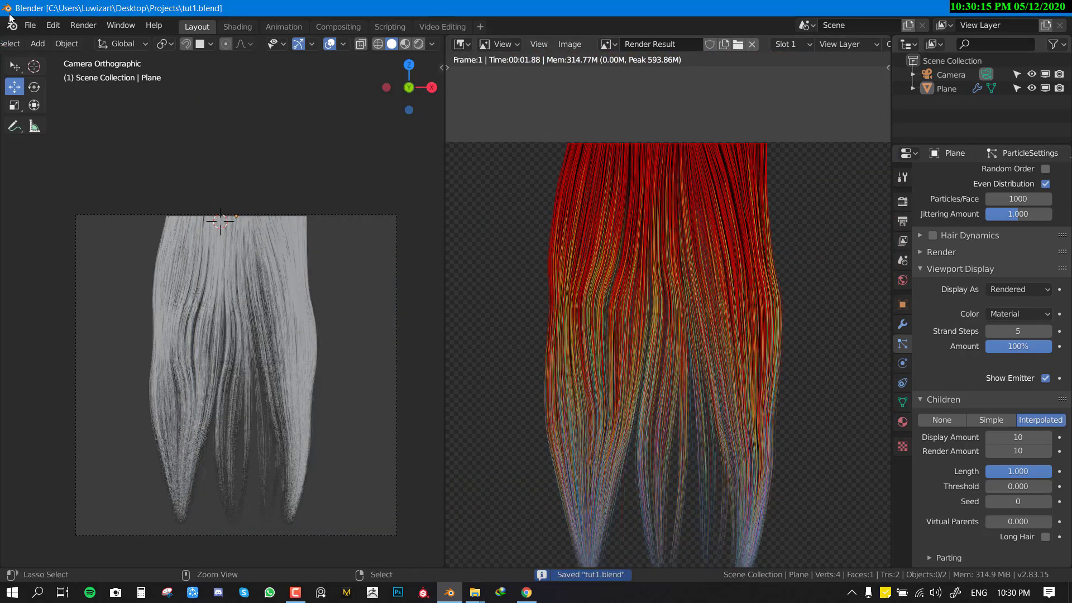
Step: Reopen tut.blend and check the hair with the updated strand texture
click(12, 26)
click(42, 45)
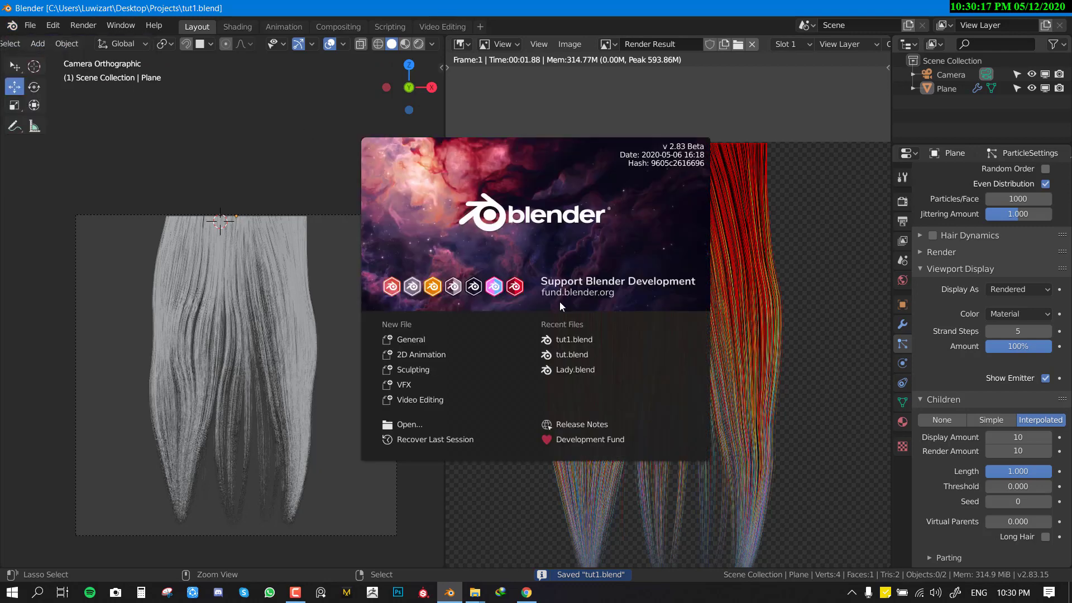
click(580, 347)
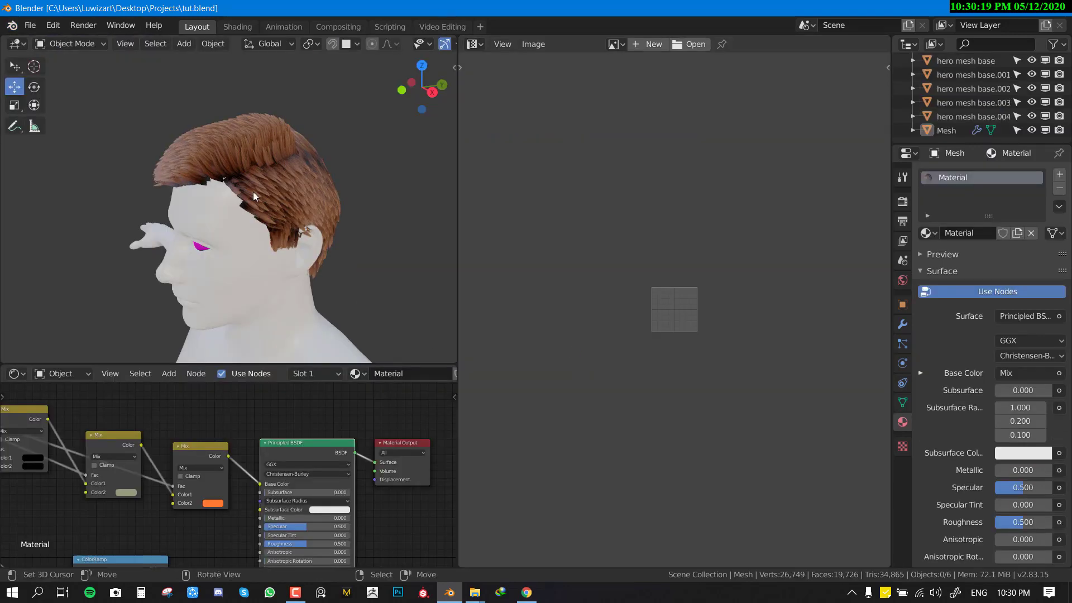
scroll(253, 193, up, 3)
mouse_move(263, 196)
middle_down()
mouse_move(259, 178)
mouse_move(278, 195)
middle_up()
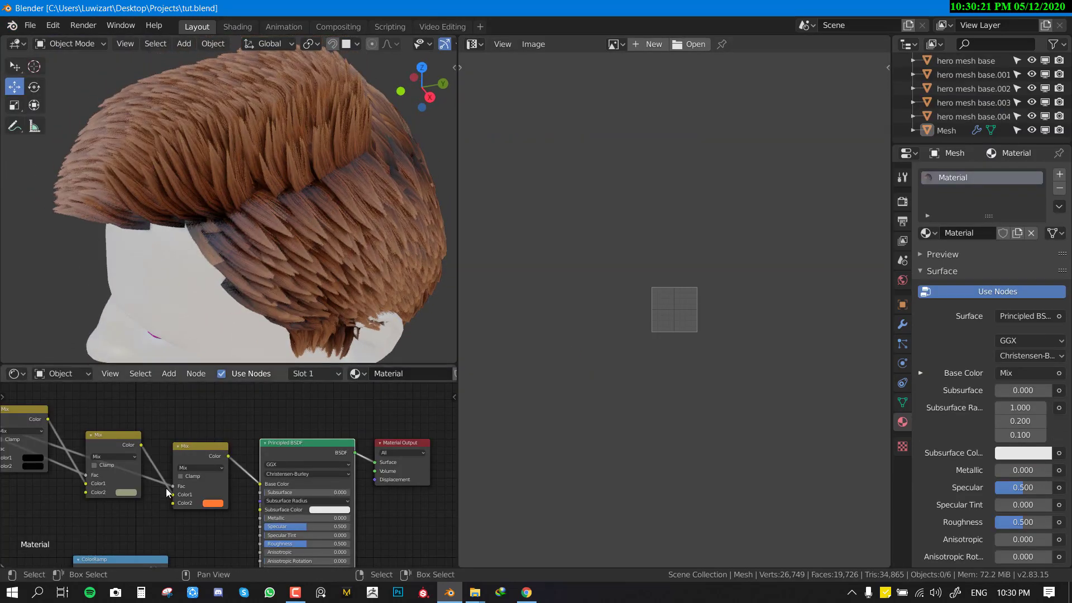
Step: Set the alpha ColorRamp's white stop to position 0.957 and its black stop to 0.337, checking the hair around the head
middle_drag(165, 500, 182, 434)
middle_drag(187, 477, 196, 401)
drag(157, 465, 184, 471)
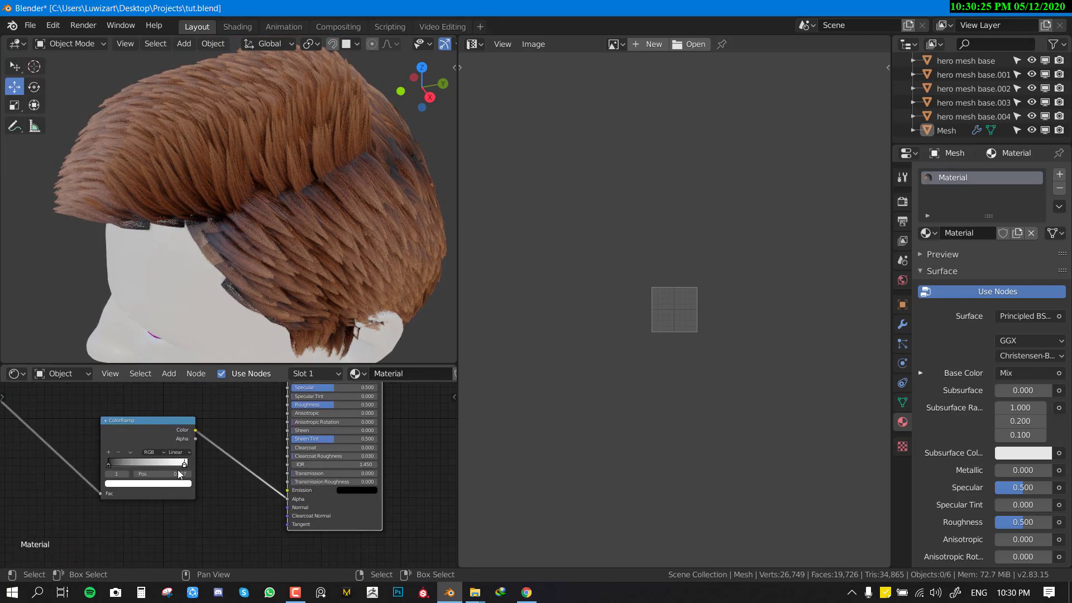
middle_drag(173, 249, 206, 239)
scroll(210, 279, up, 3)
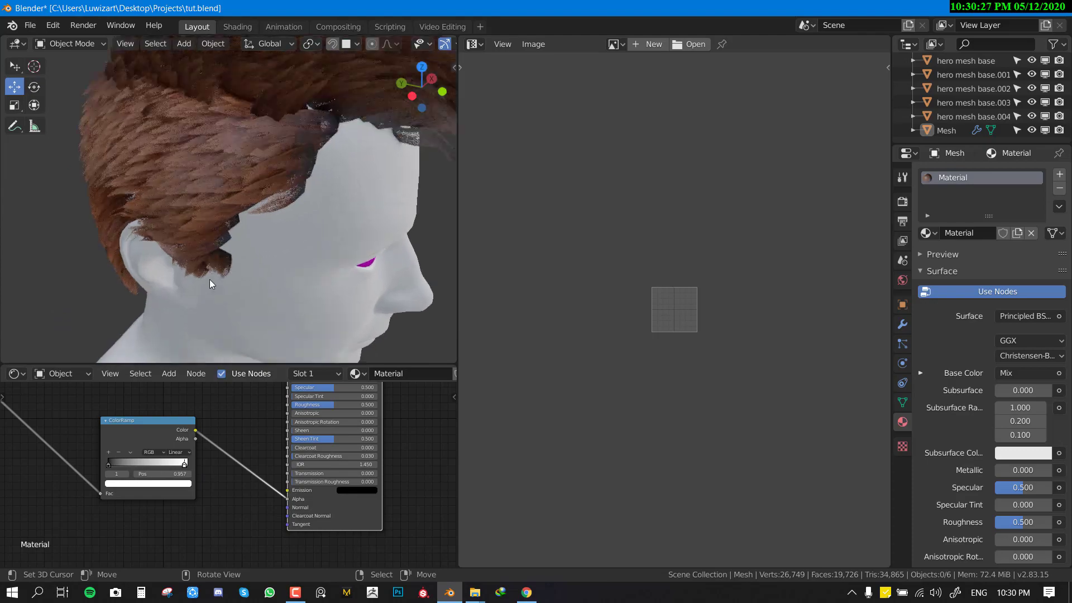
drag(111, 463, 149, 464)
scroll(182, 183, down, 4)
key(ctrl+space)
middle_drag(182, 182, 491, 280)
scroll(337, 258, down, 5)
middle_drag(321, 235, 446, 264)
scroll(447, 264, up, 2)
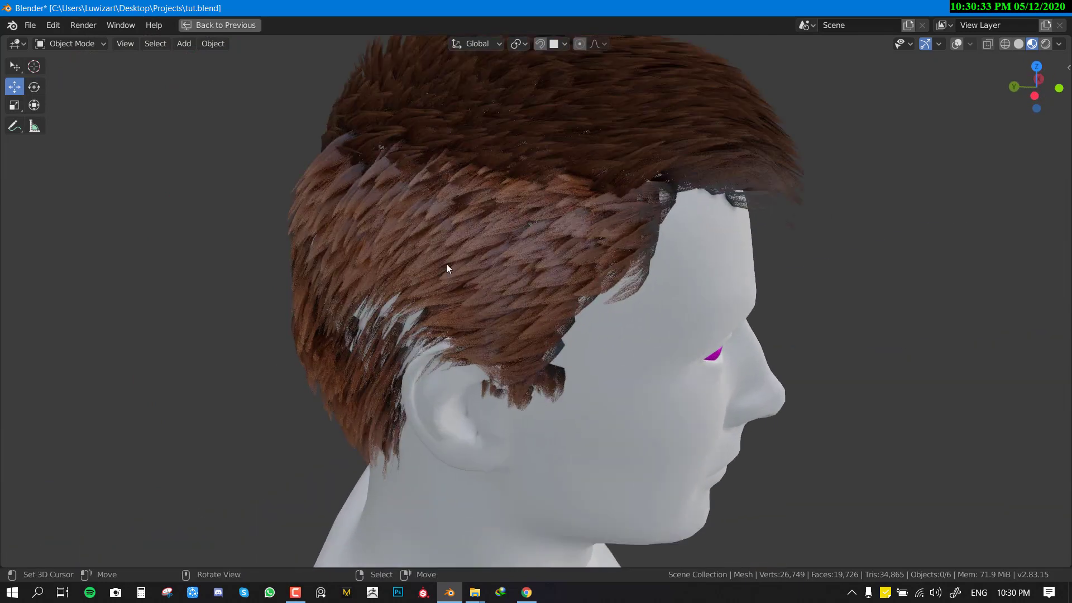
Step: Set the Decimate ratio of the hair mesh to 0.3059 and turn off the modifier's viewport display
click(477, 232)
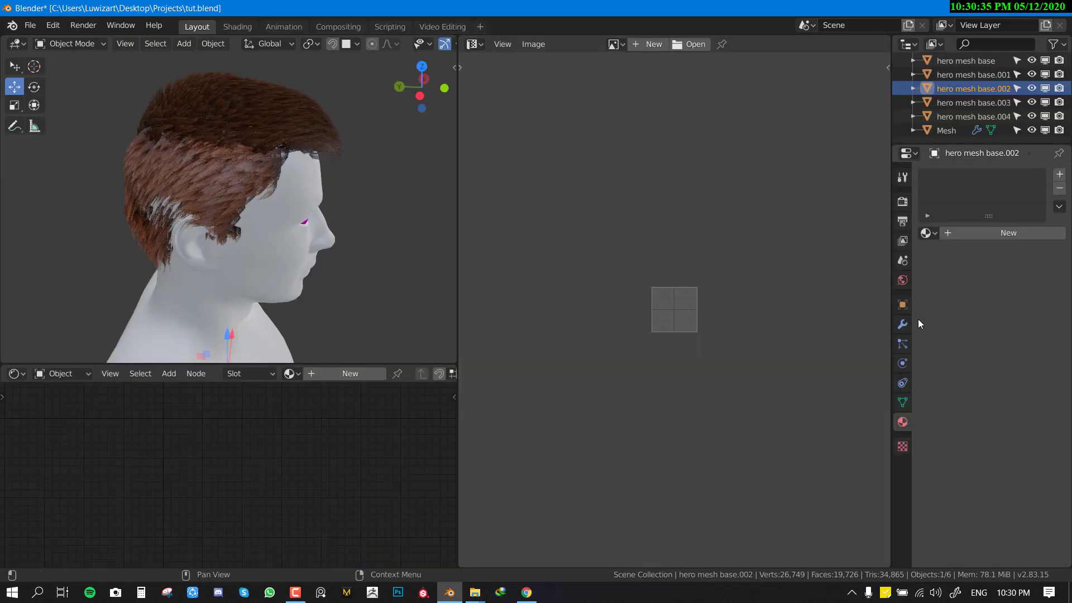
click(903, 325)
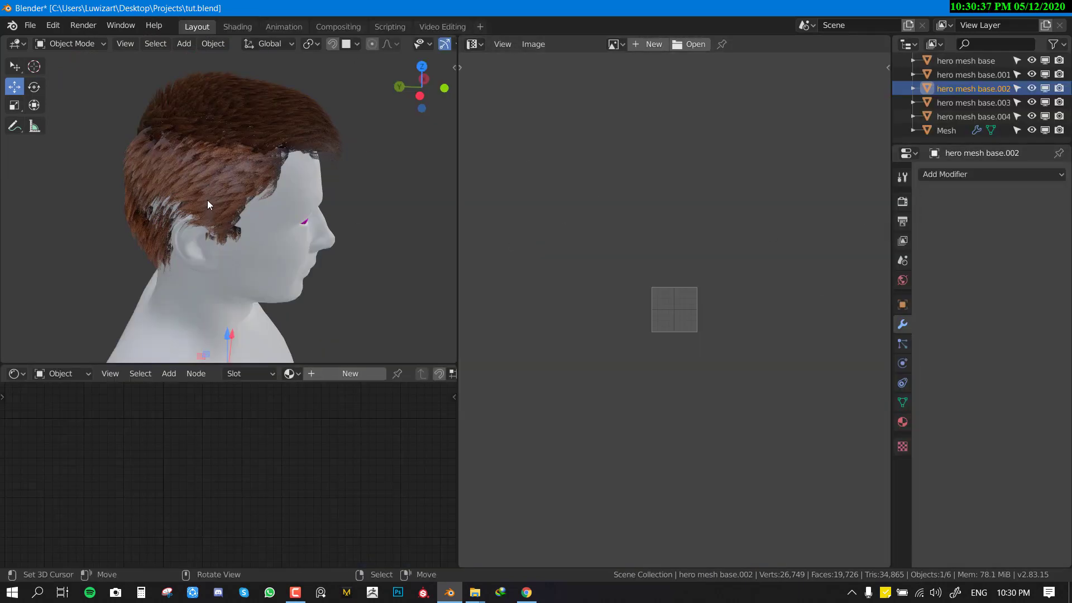
click(254, 110)
scroll(152, 168, up, 2)
scroll(242, 172, up, 4)
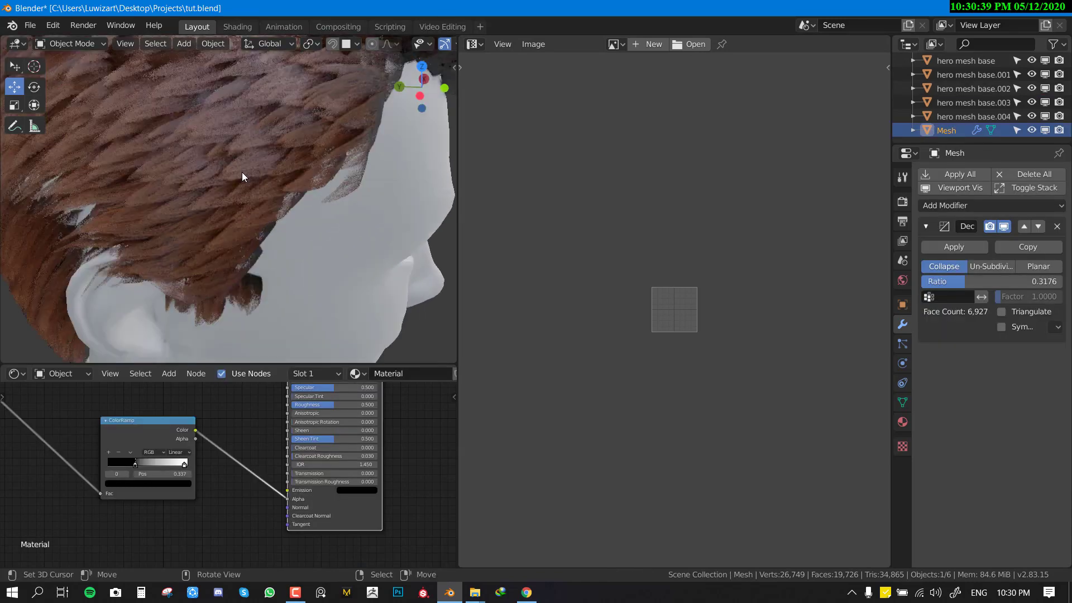
drag(965, 278, 996, 282)
scroll(108, 209, down, 7)
middle_drag(234, 208, 340, 199)
key(alt+a)
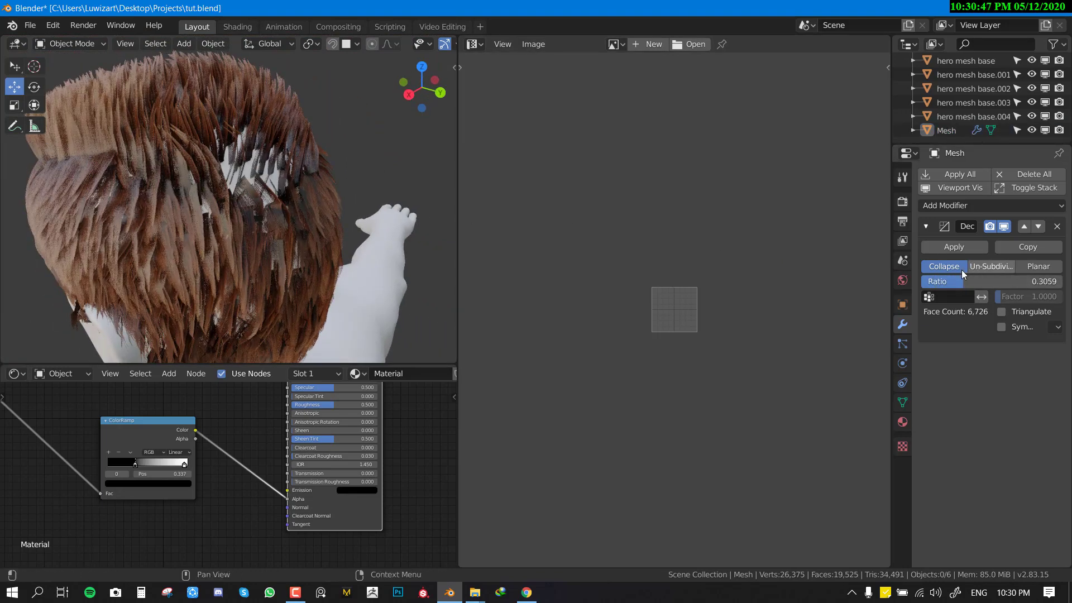
click(1003, 226)
Step: Examine the undecimated hair and the hairline around the face, including from the front view
middle_drag(192, 240, 350, 192)
scroll(304, 228, down, 3)
scroll(344, 192, up, 3)
scroll(350, 192, down, 3)
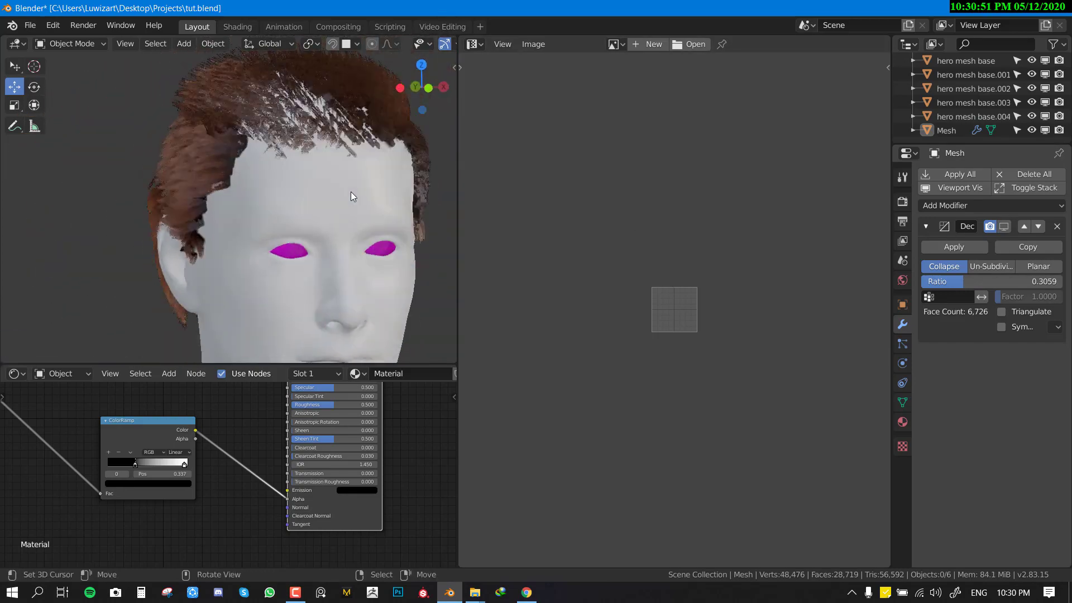
scroll(346, 193, up, 3)
middle_drag(279, 192, 268, 229)
scroll(269, 226, down, 4)
scroll(386, 196, up, 2)
key(KP_1)
scroll(386, 197, down, 3)
scroll(268, 229, up, 2)
key(KP_1)
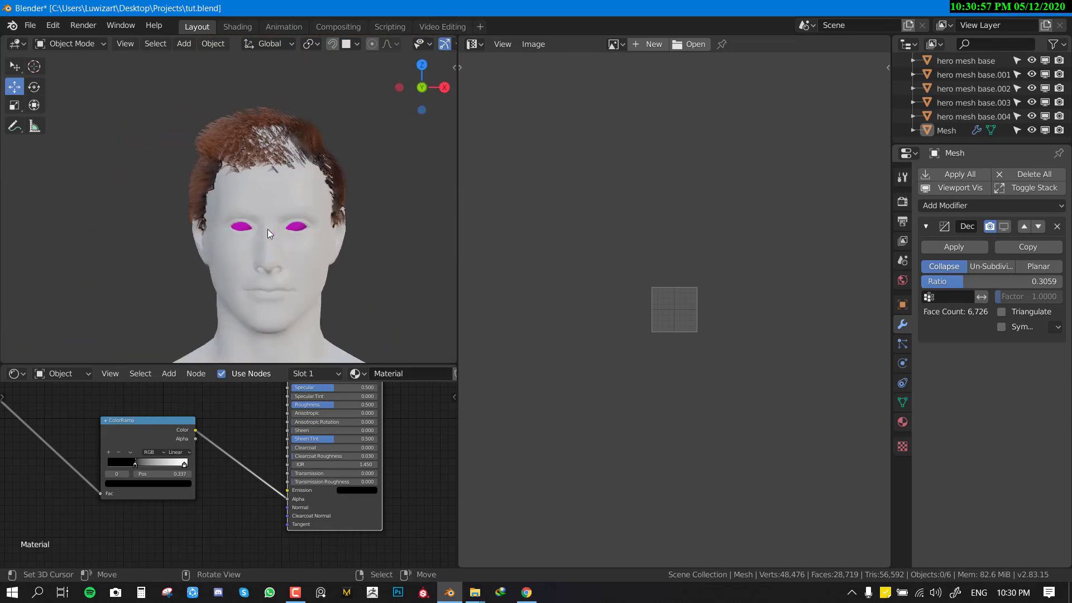